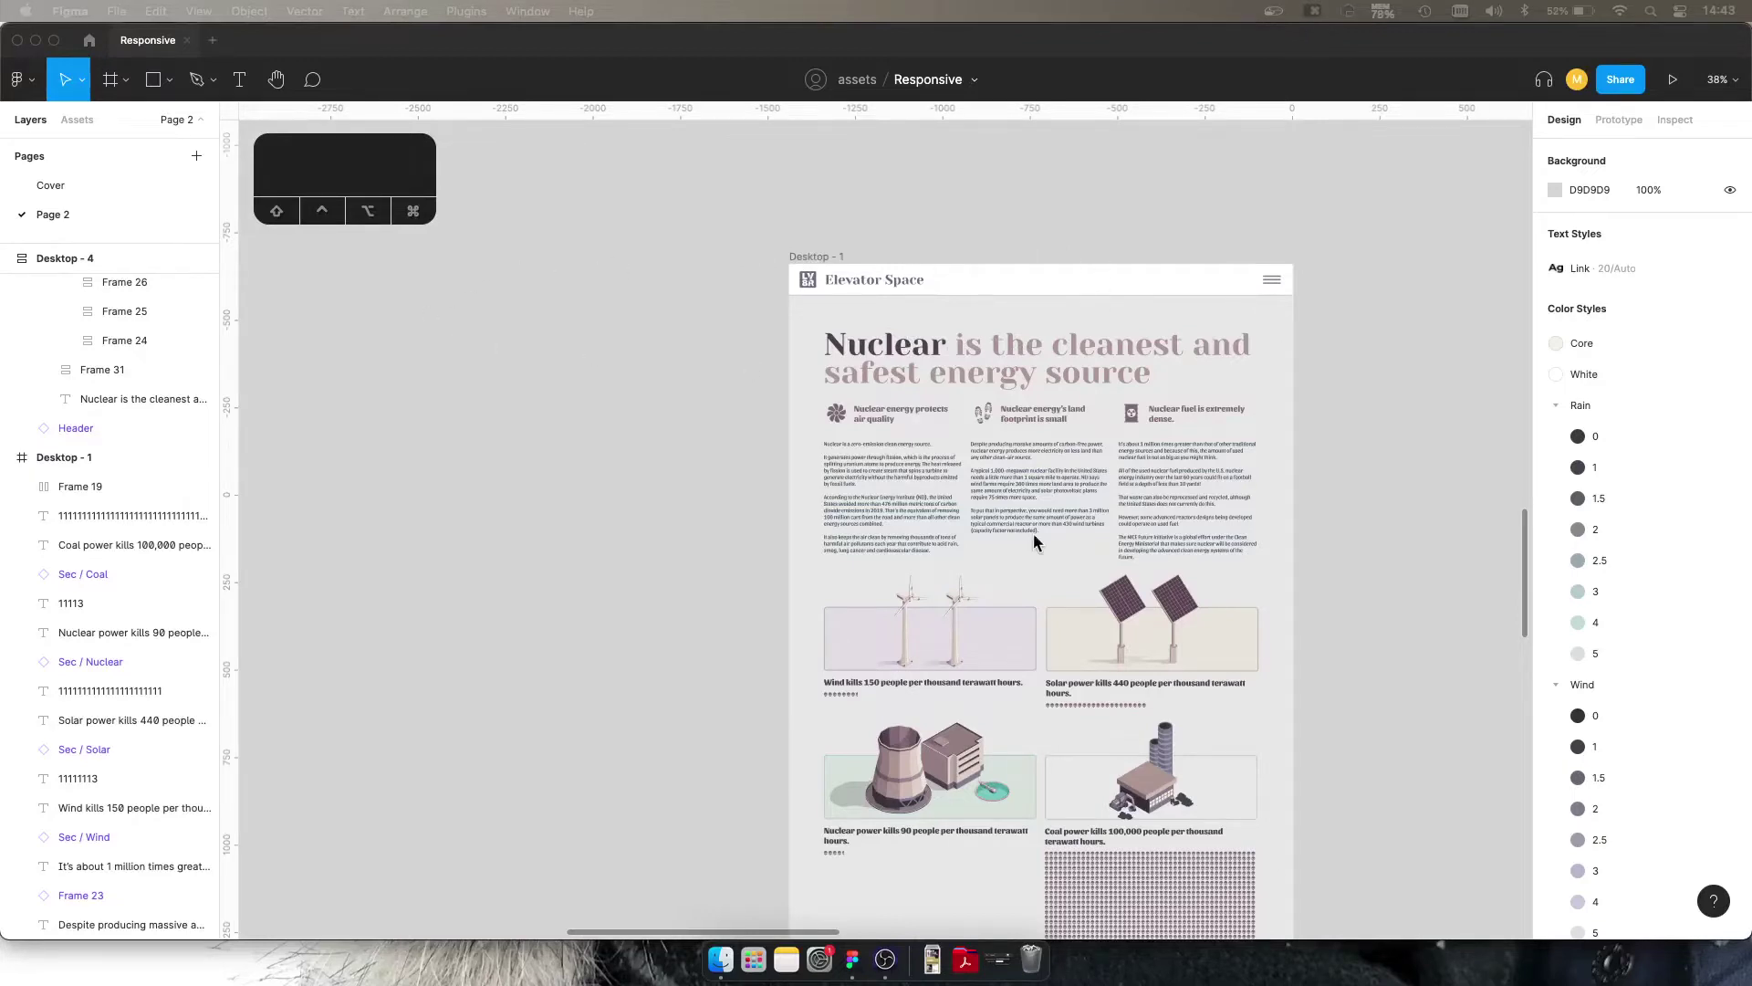
Step: Inspect the Wind and Solar illustrations in Desktop - 1, open Solar's main component and check the constraints of its panel group
{"action": "scroll", "coordinate": [899, 474], "scroll_direction": "down", "scroll_amount": 5}
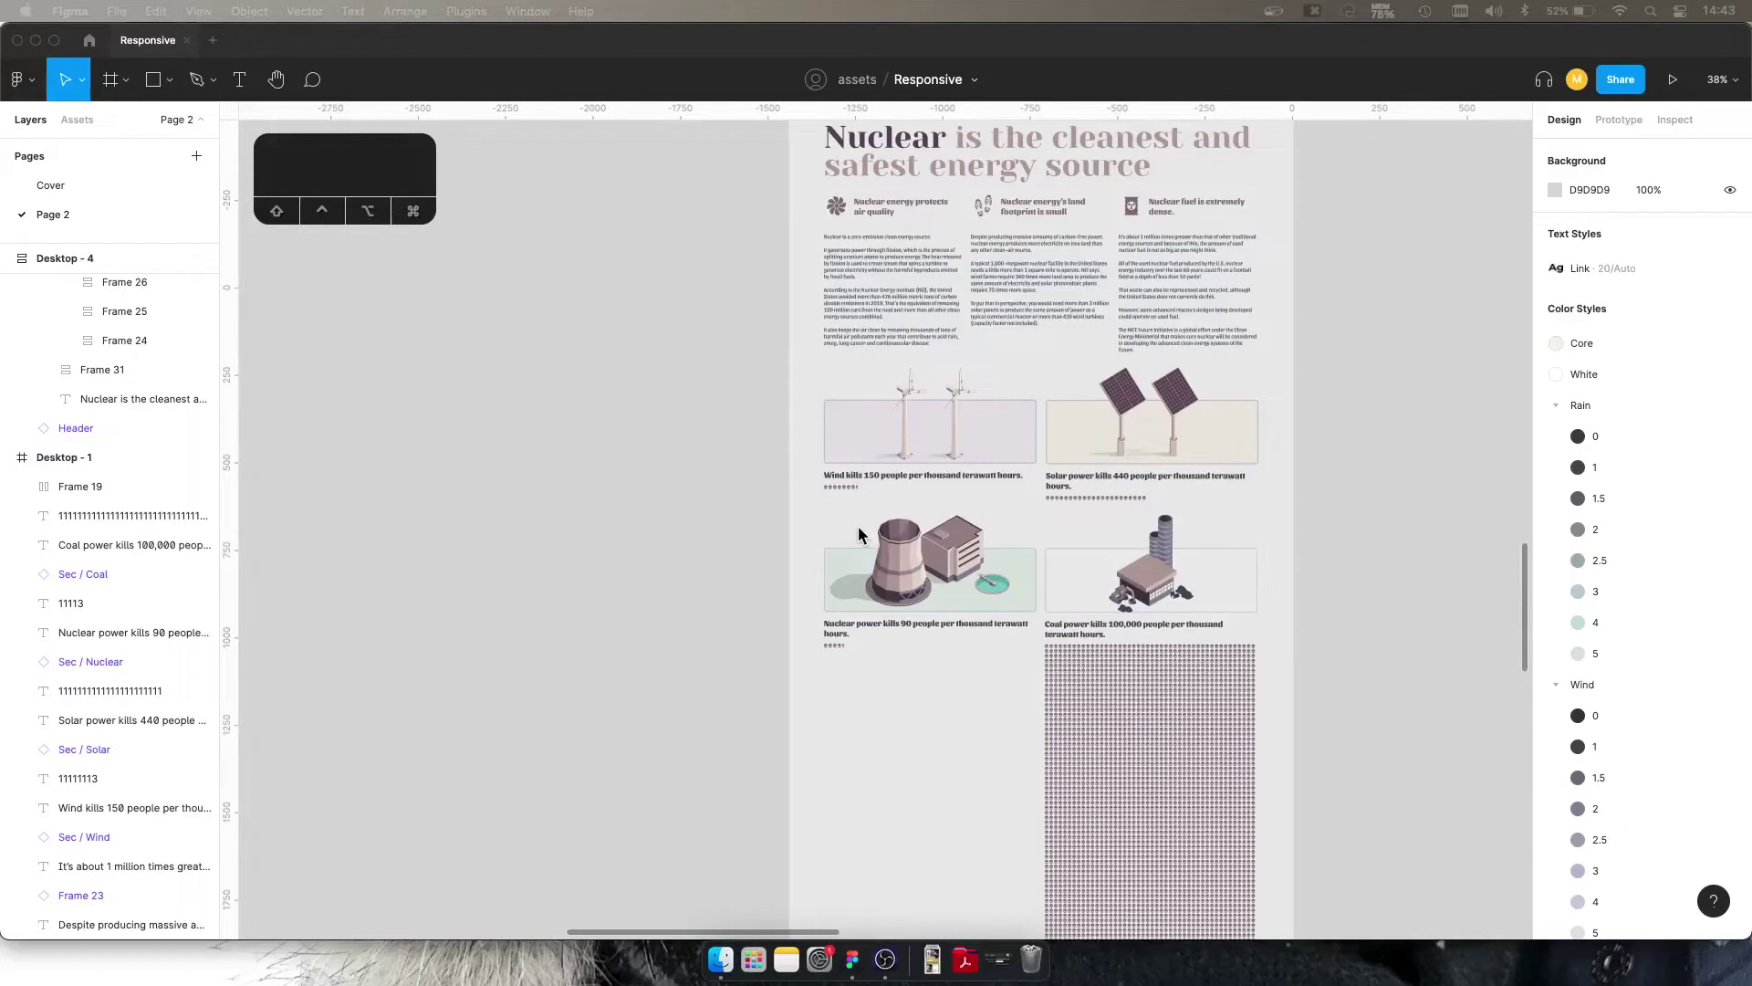
{"action": "left_click", "coordinate": [898, 412]}
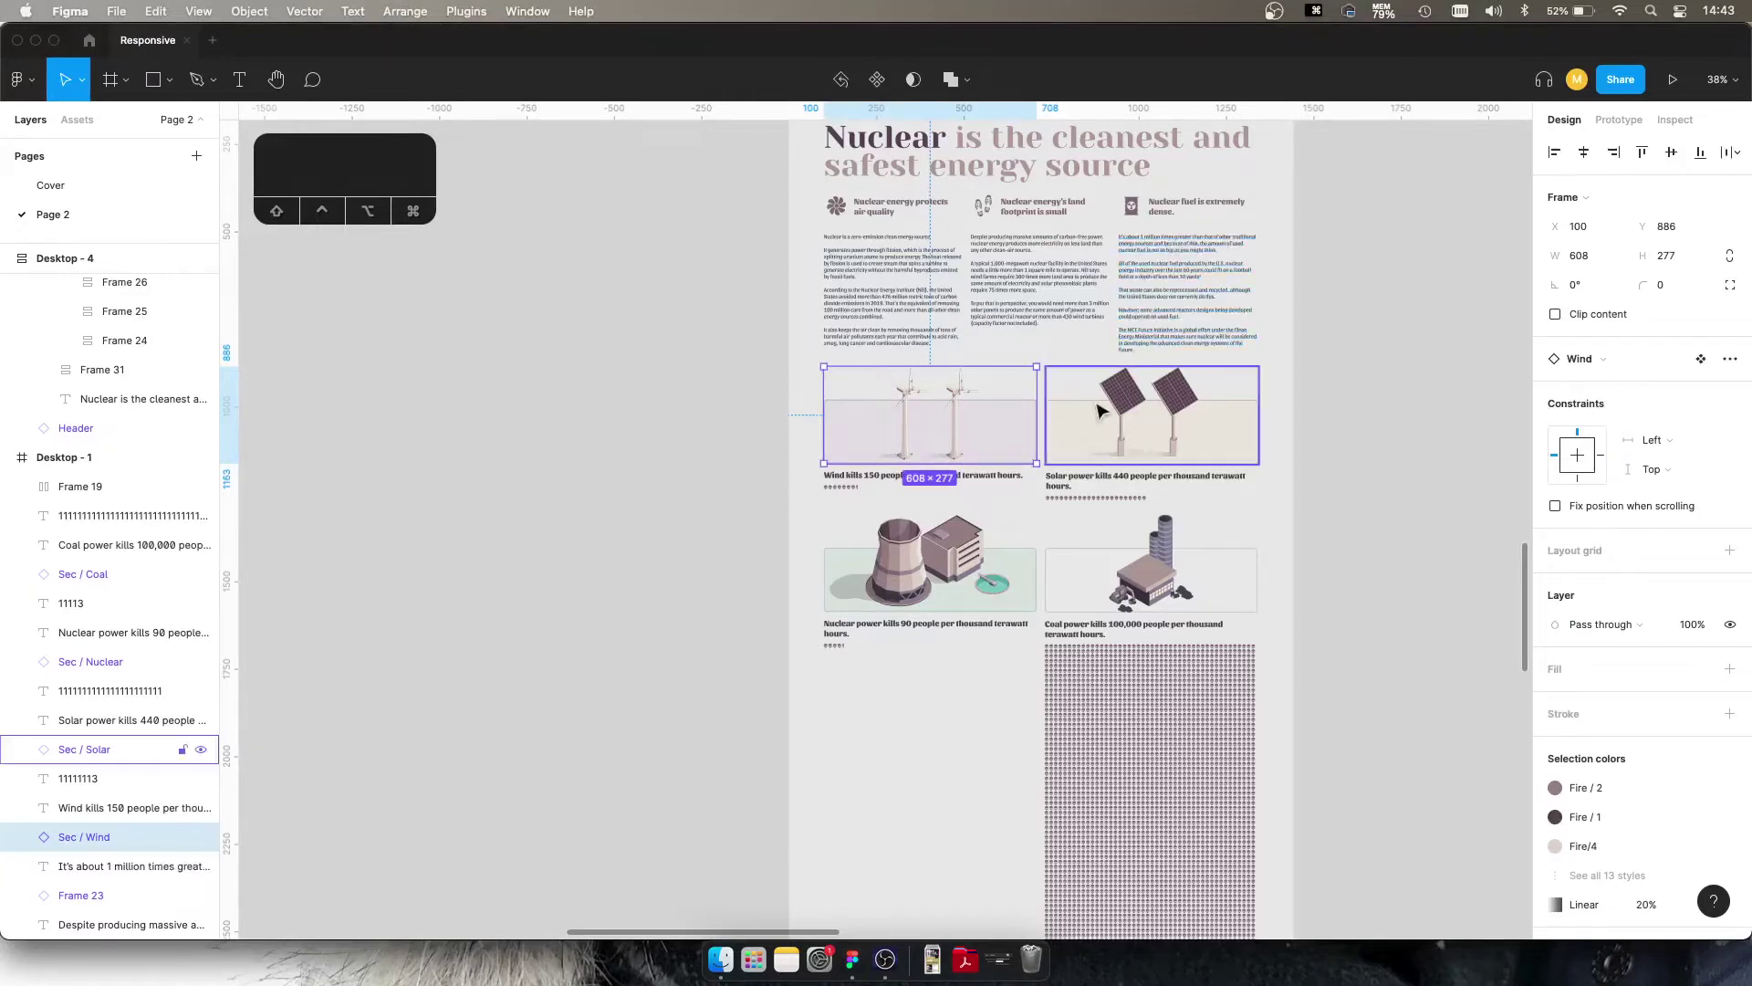
{"action": "left_click", "coordinate": [1232, 415]}
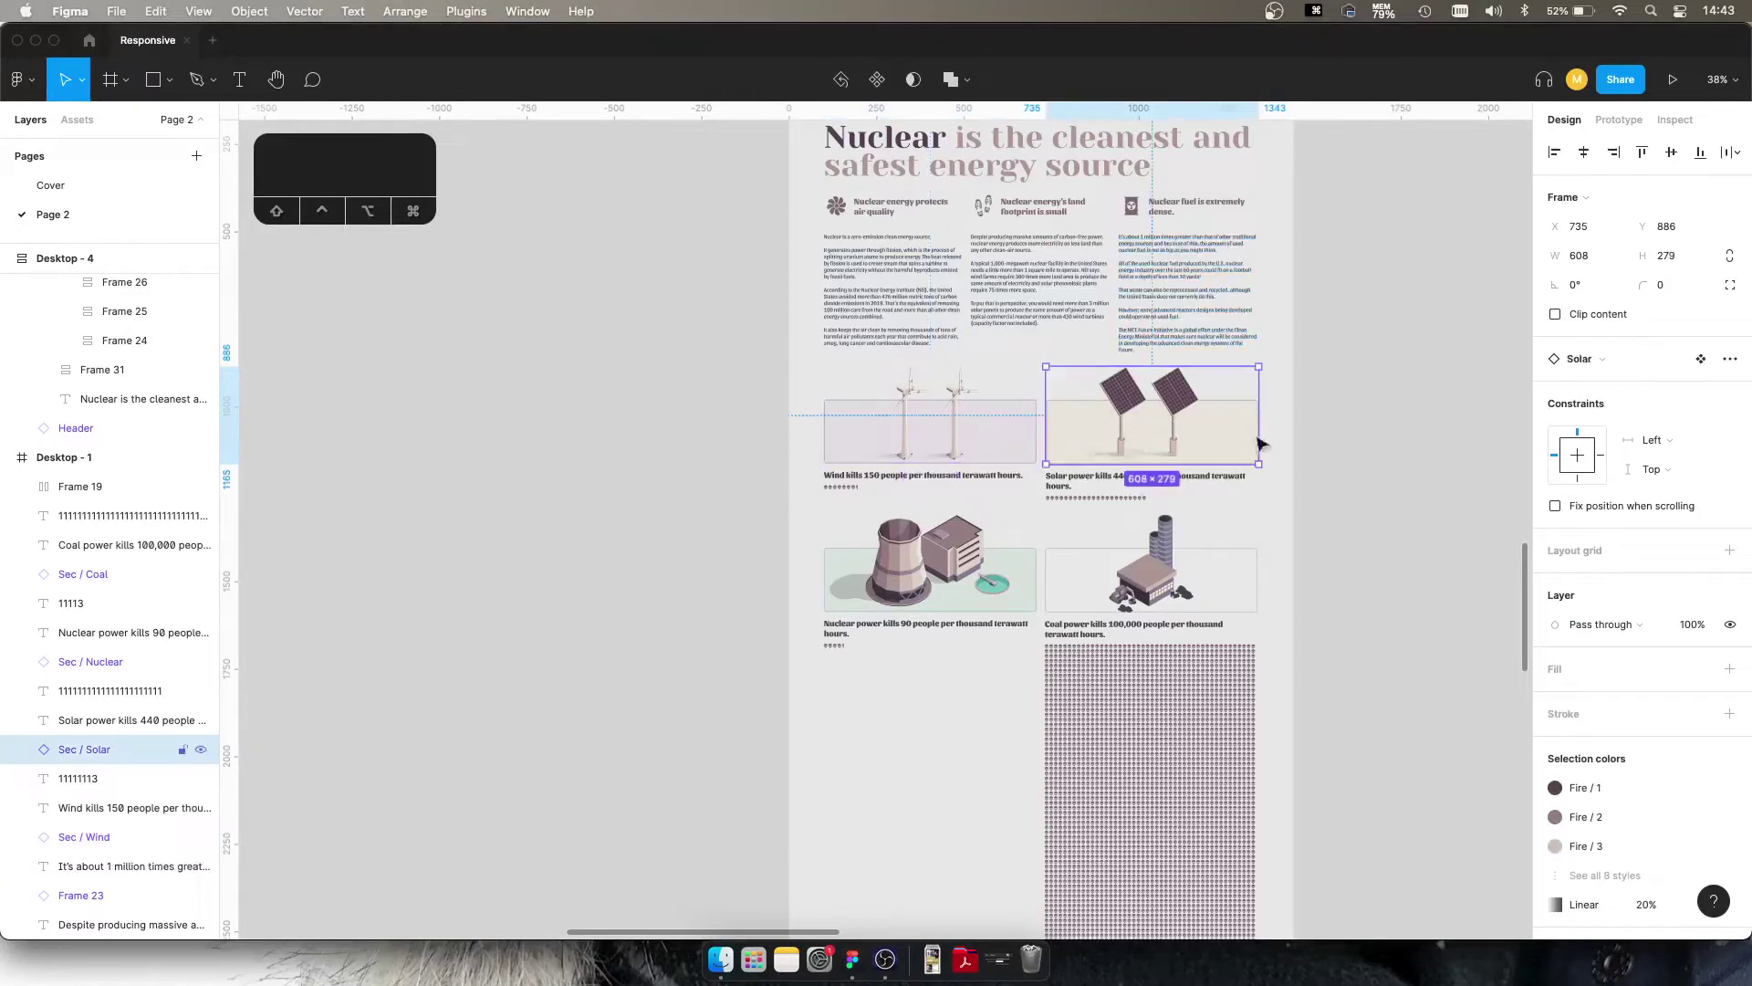
{"action": "left_click", "coordinate": [1703, 360]}
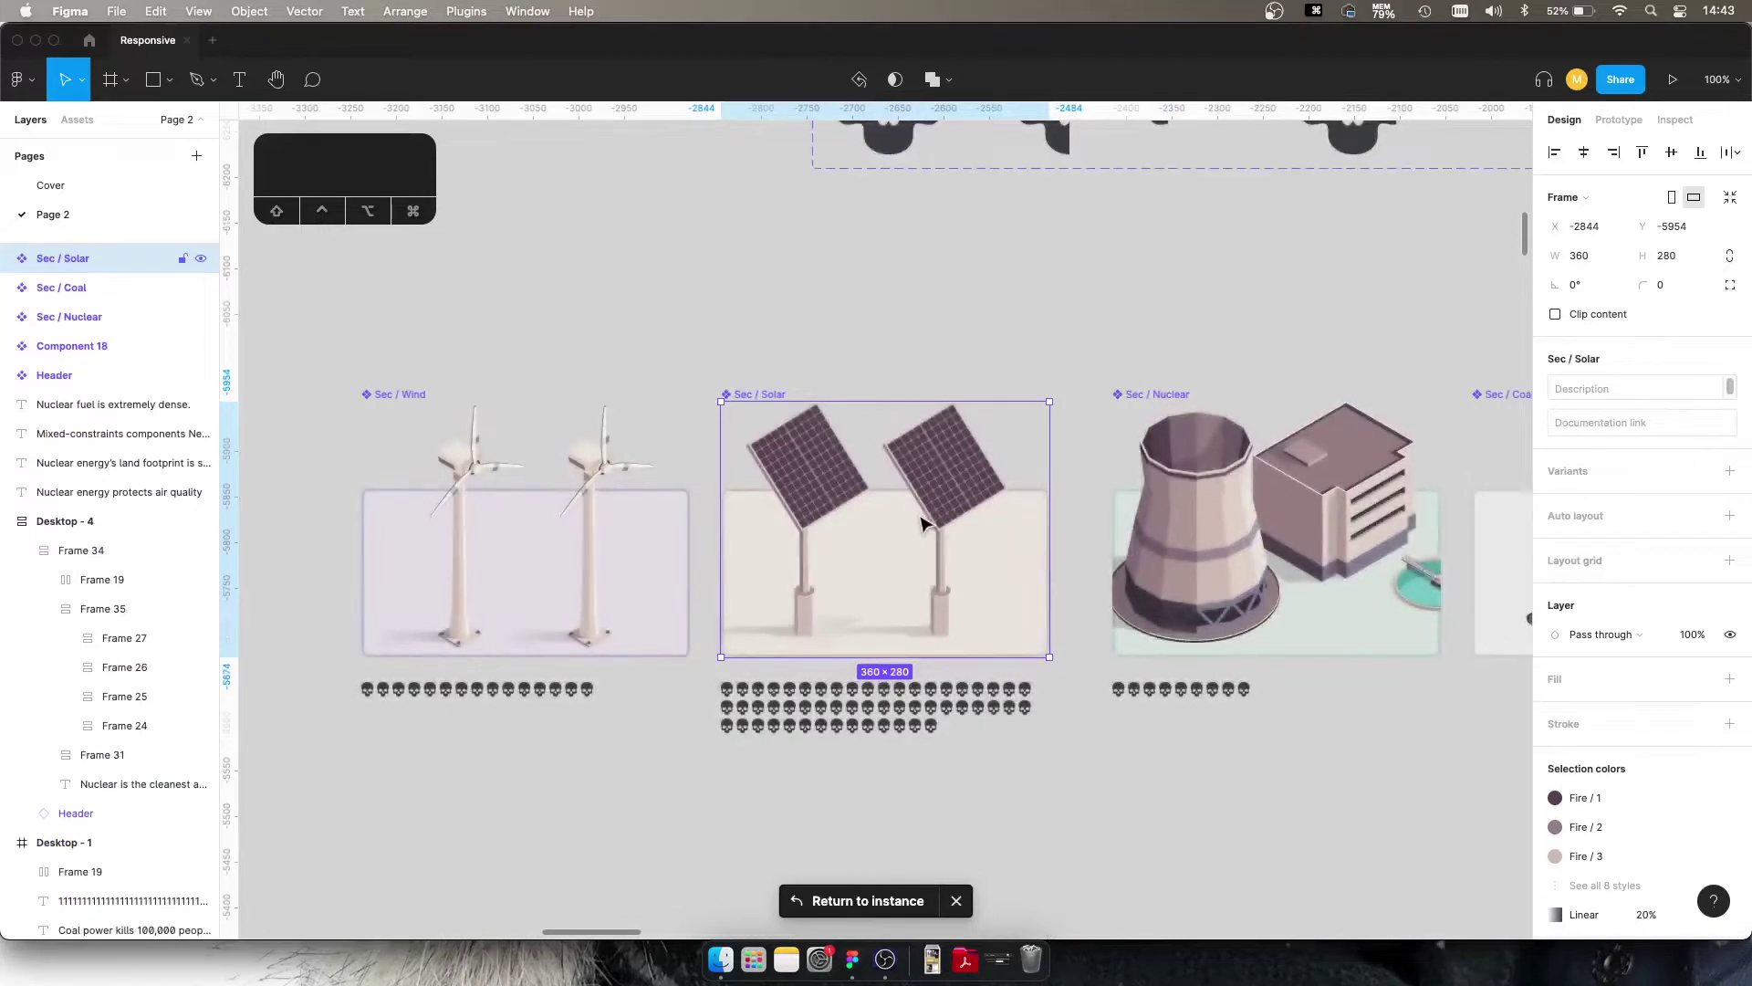
{"action": "left_click", "coordinate": [958, 514]}
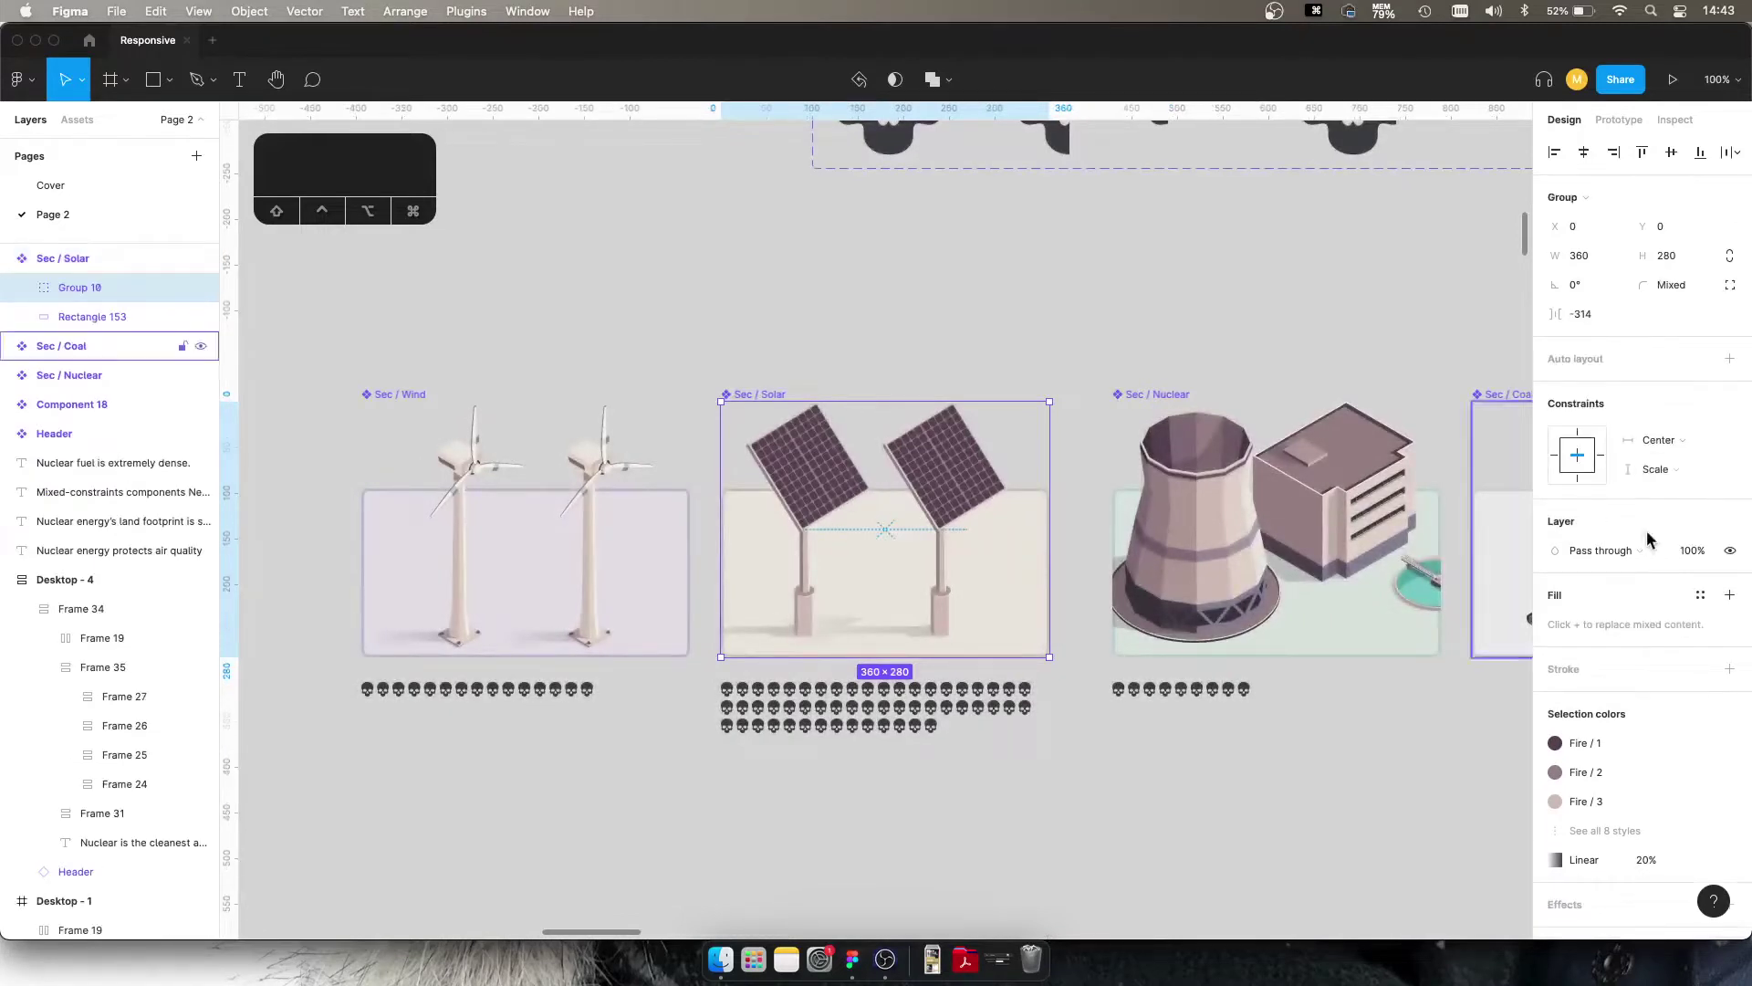
{"action": "left_click", "coordinate": [1131, 224]}
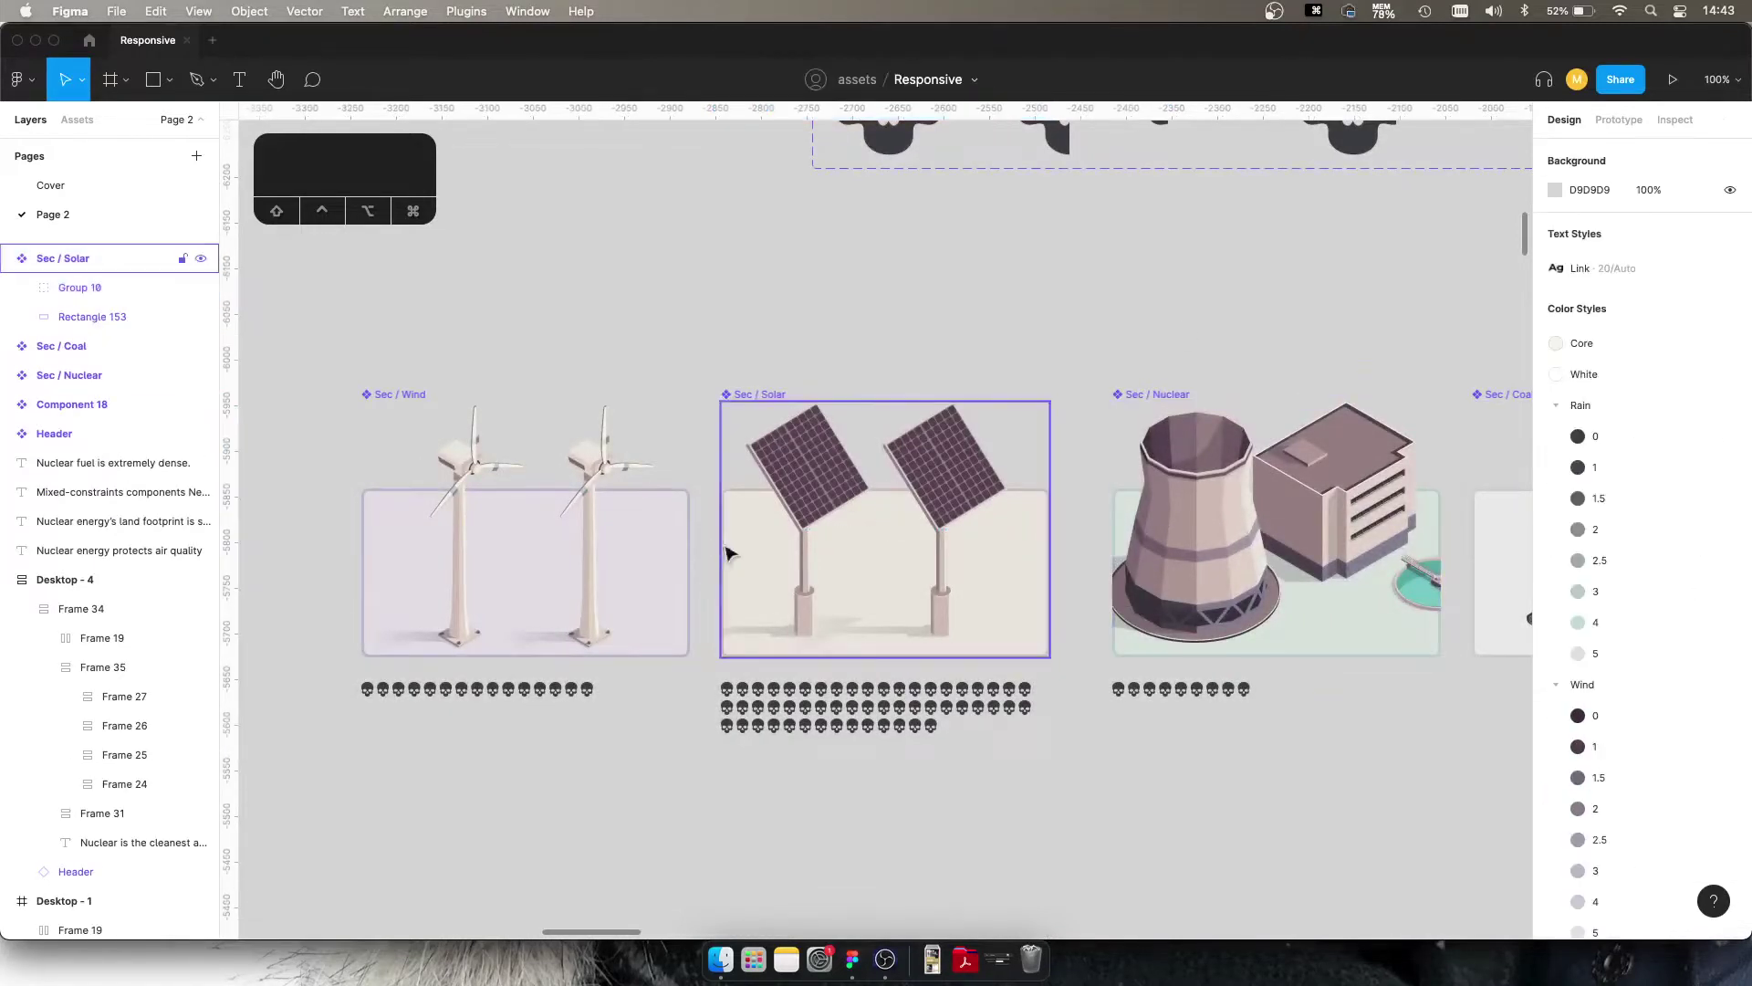
Step: Place a copy of the Sec / Solar component below the original and stretch it wider to test its constraints
{"action": "left_click", "coordinate": [762, 545]}
{"action": "scroll", "coordinate": [862, 308], "scroll_direction": "down", "scroll_amount": 3}
{"action": "scroll", "coordinate": [837, 278], "scroll_direction": "down", "scroll_amount": 2}
{"action": "left_click_drag", "start_coordinate": [837, 277], "coordinate": [735, 700]}
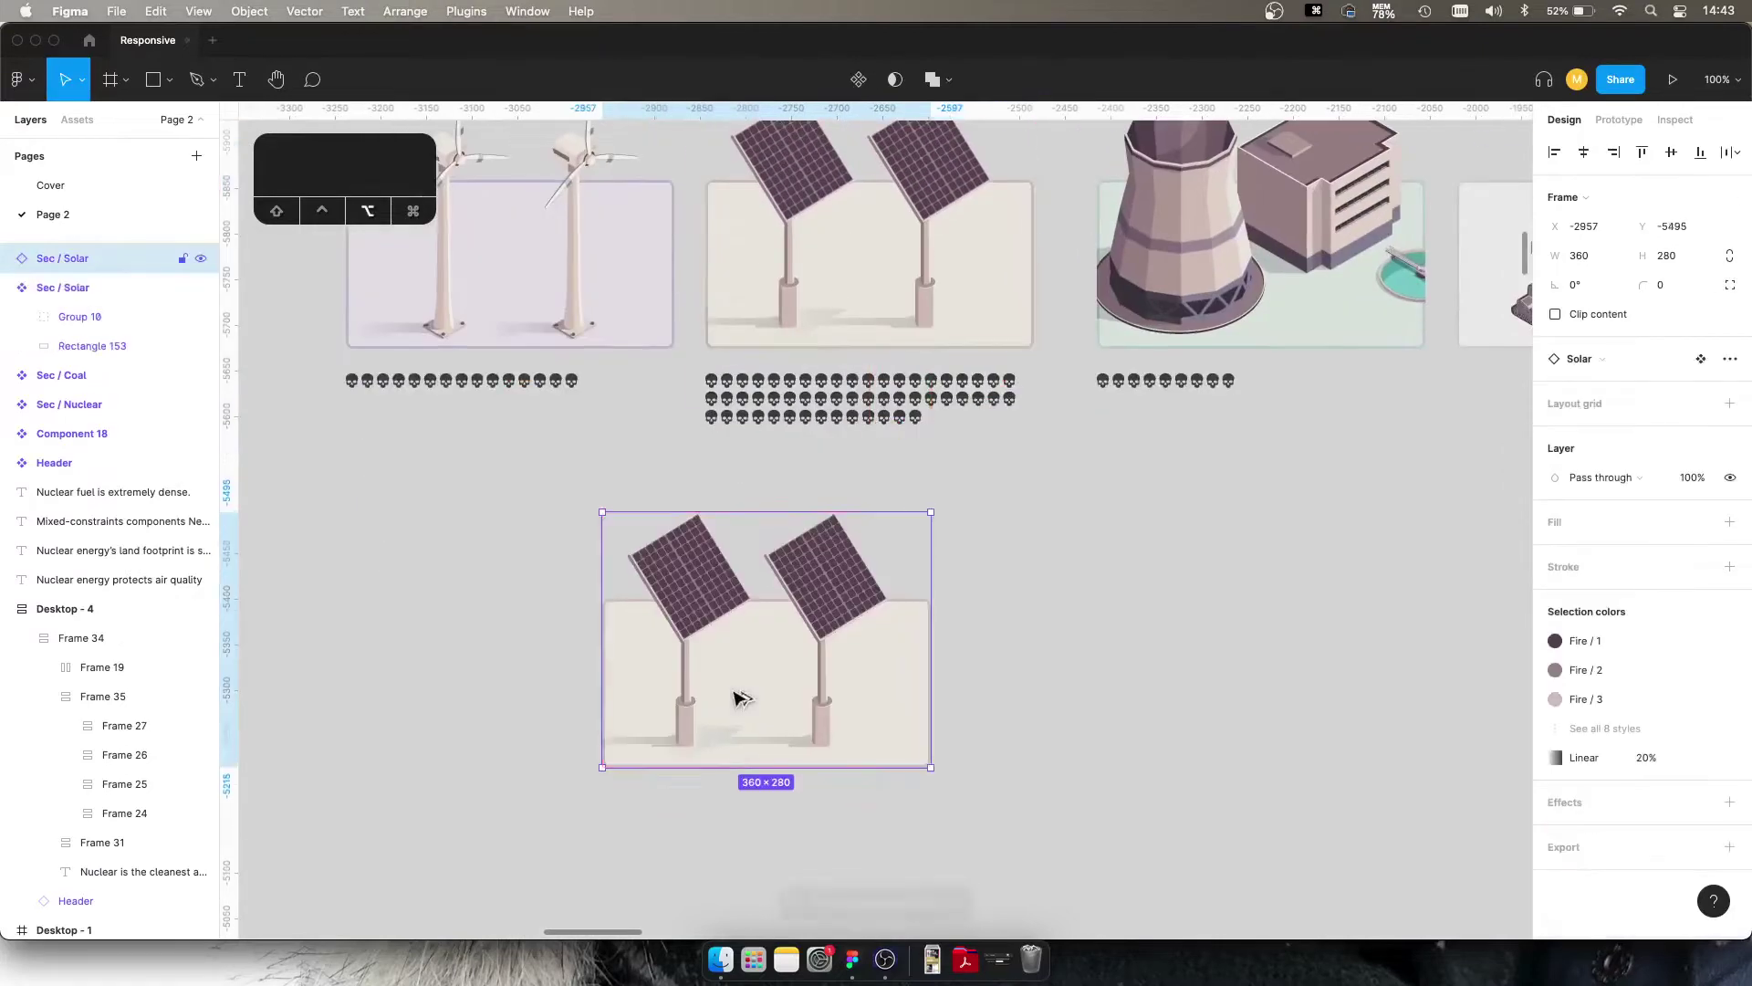
{"action": "scroll", "coordinate": [868, 492], "scroll_direction": "down", "scroll_amount": 3}
{"action": "left_click_drag", "start_coordinate": [901, 541], "coordinate": [1158, 532]}
{"action": "key", "text": "Escape"}
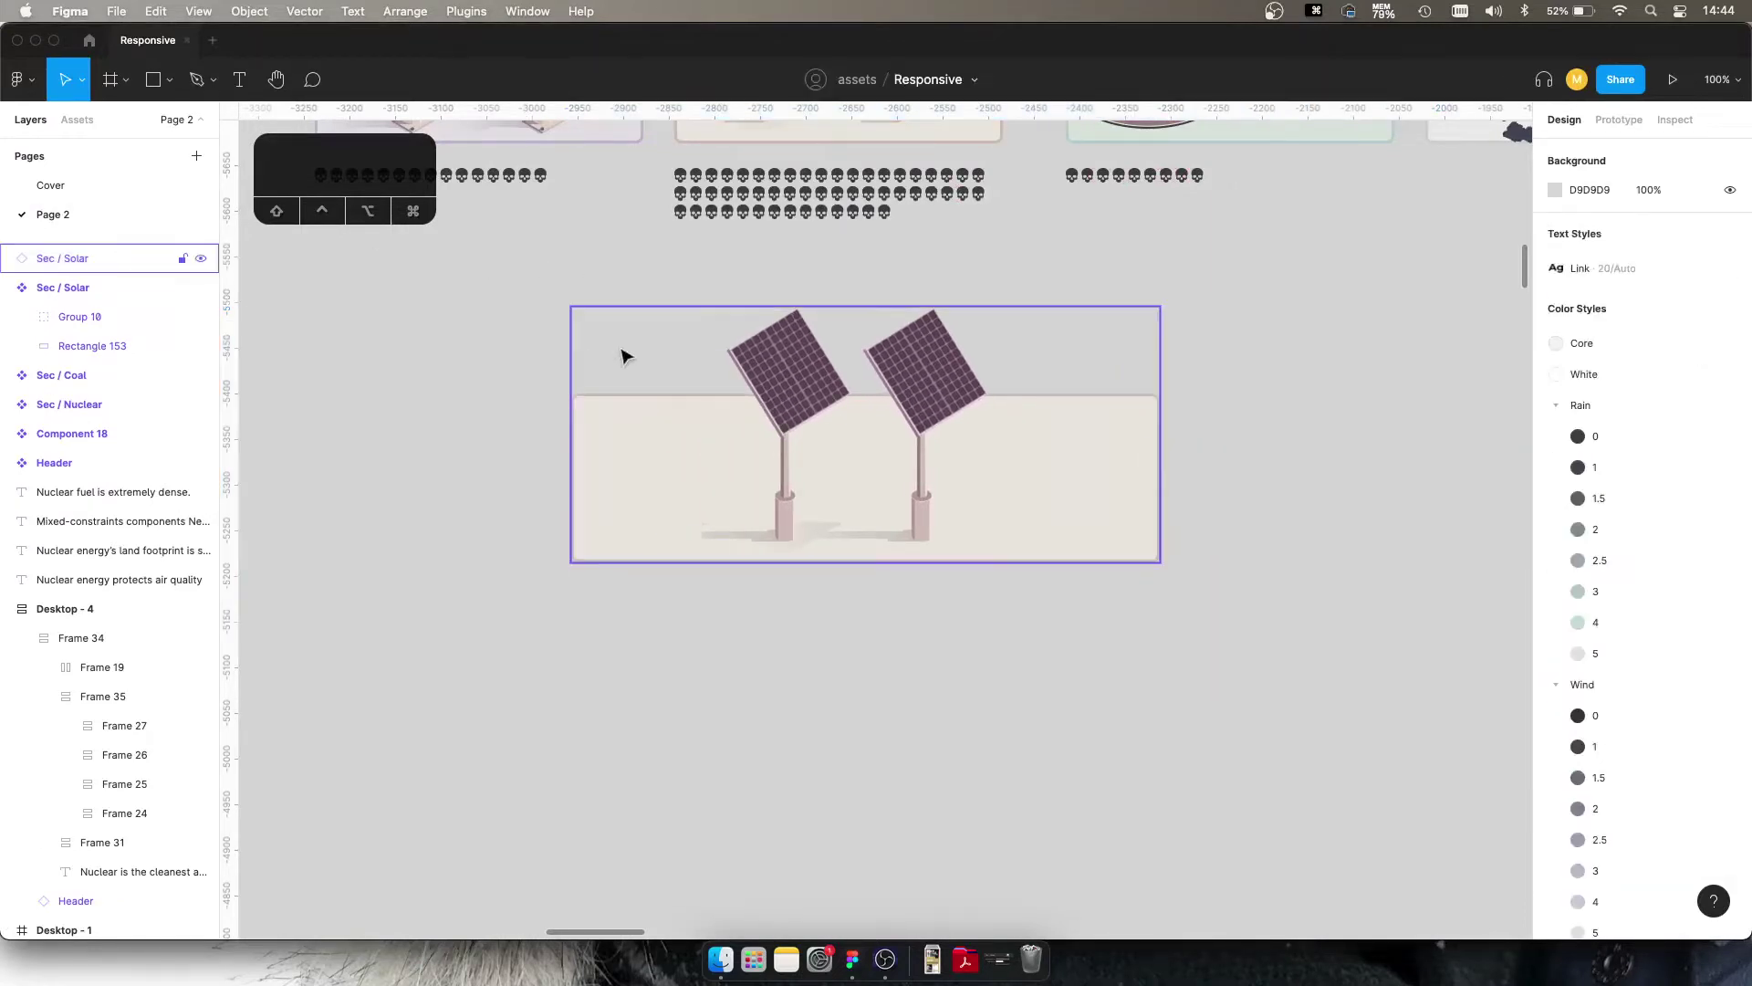
Step: In Desktop - 1, wrap each of the three headline-and-paragraph columns in its own vertical auto layout frame
{"action": "key", "text": "shift+1"}
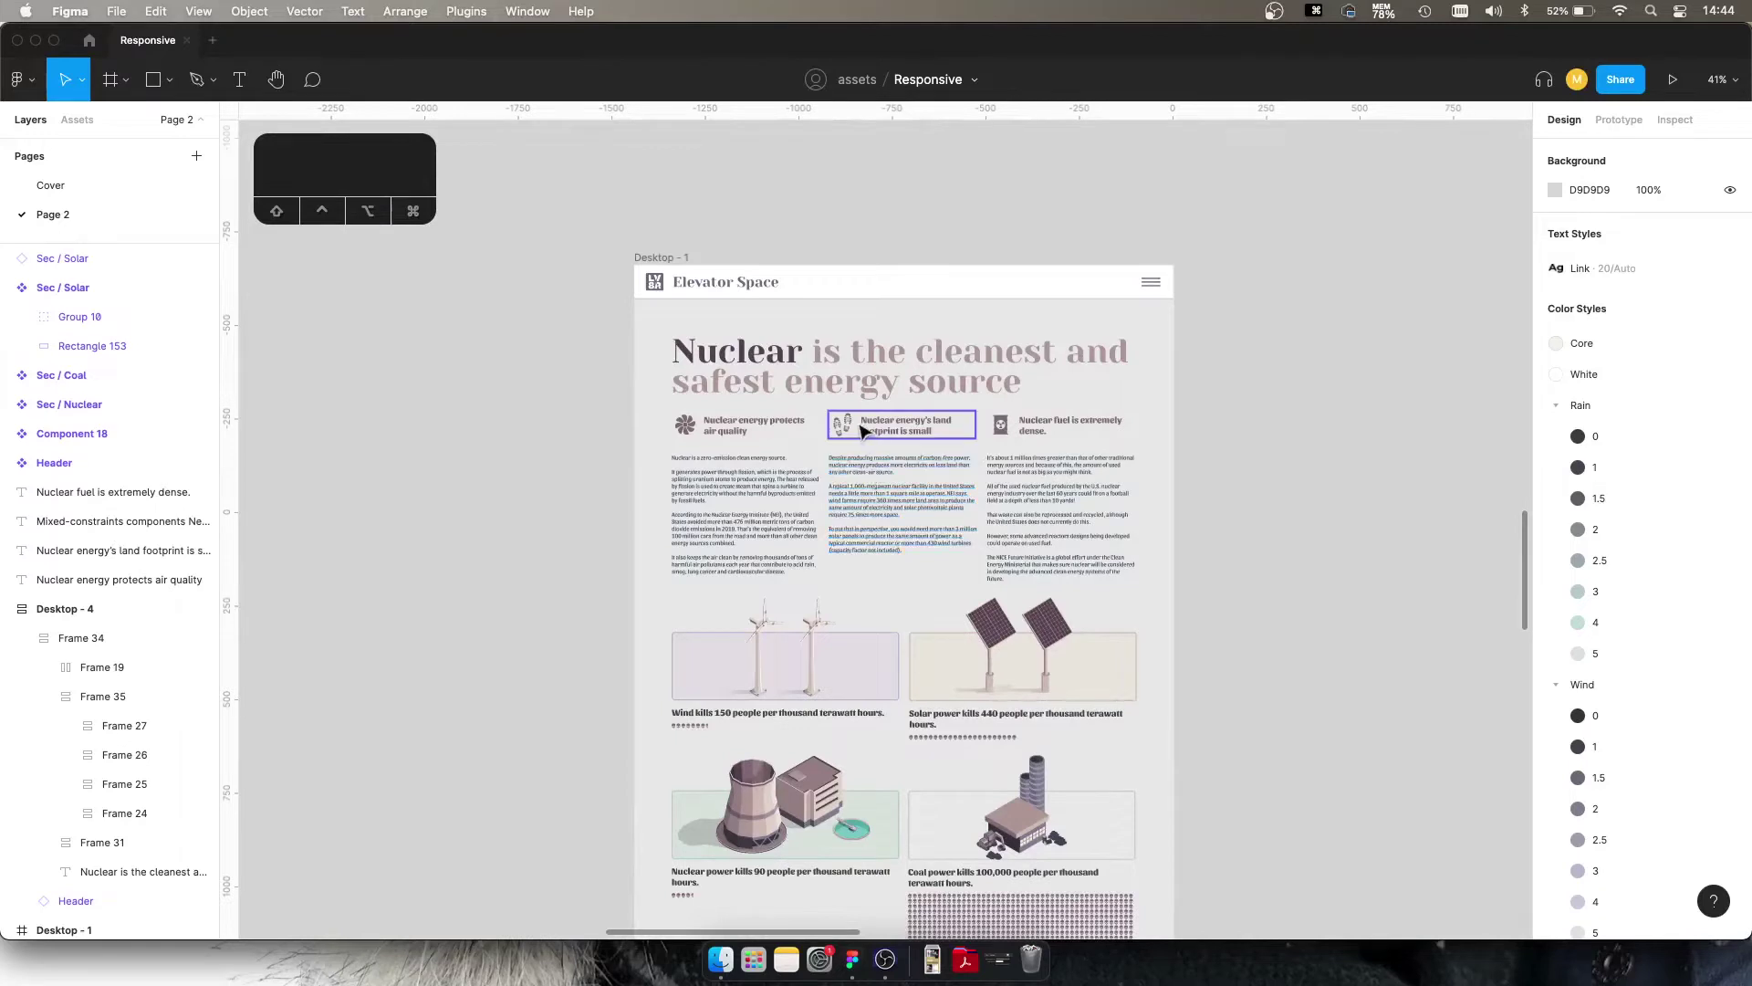
{"action": "left_click", "coordinate": [736, 432]}
{"action": "left_click", "coordinate": [730, 480], "text": "shift"}
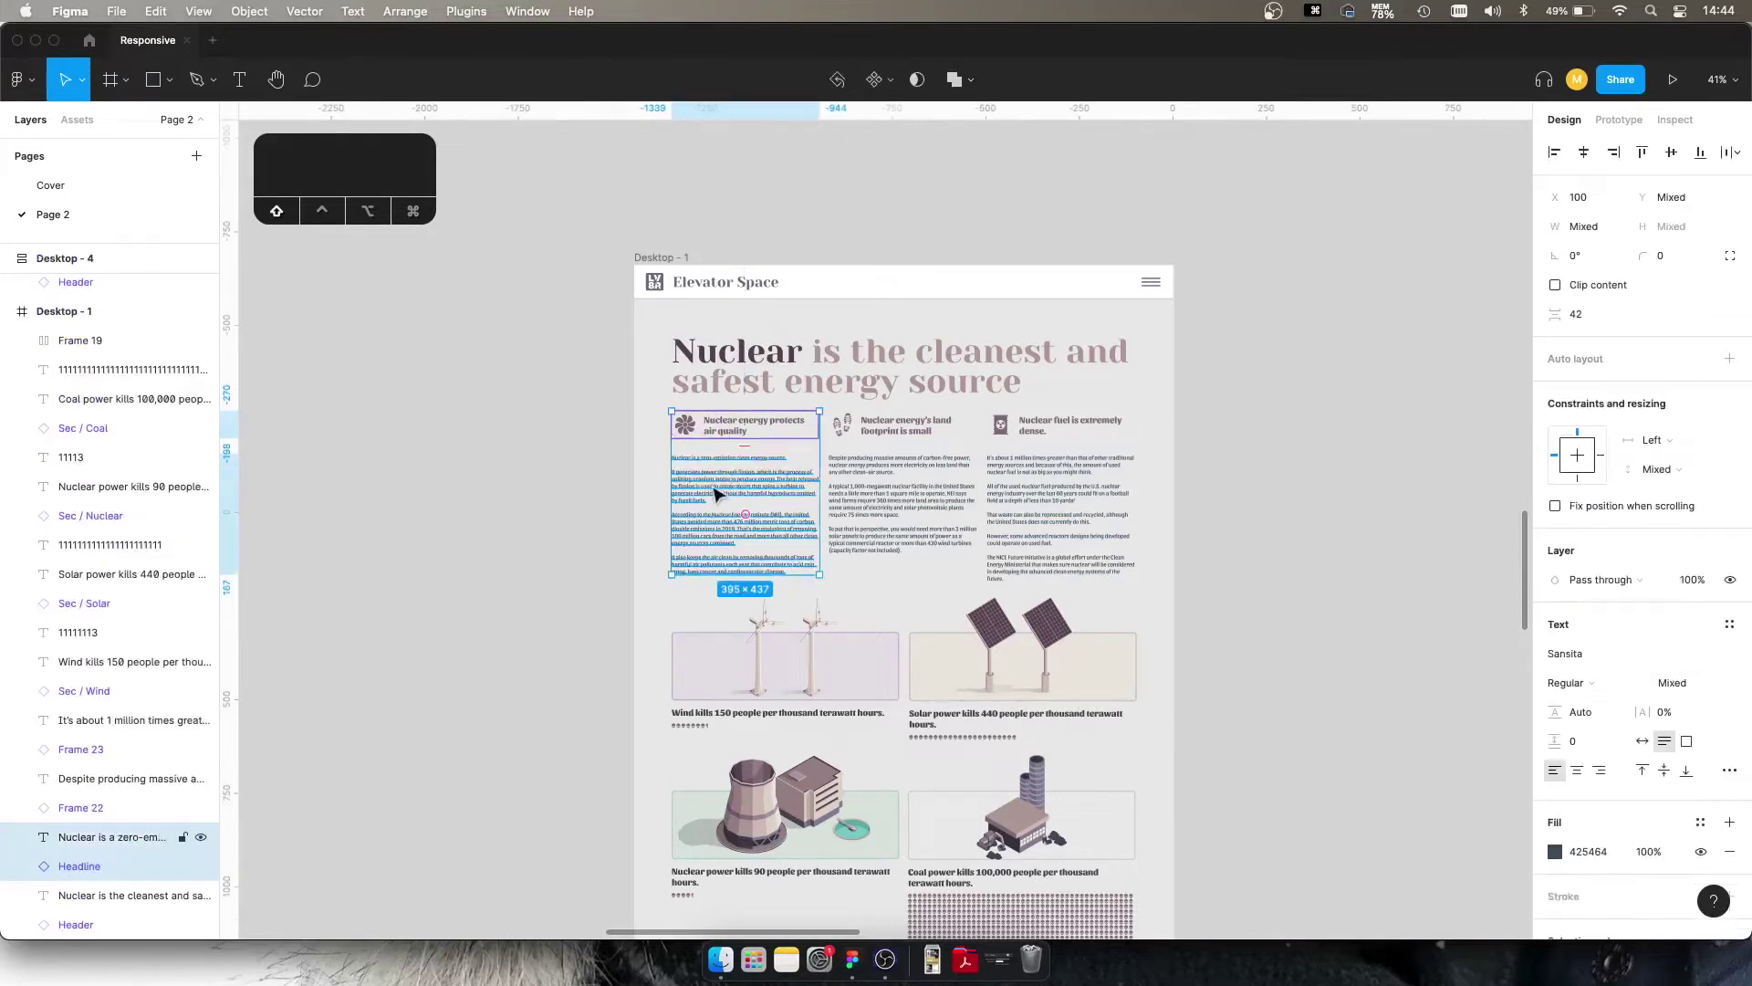
{"action": "key", "text": "shift+a"}
{"action": "left_click", "coordinate": [877, 429]}
{"action": "left_click", "coordinate": [949, 497], "text": "shift"}
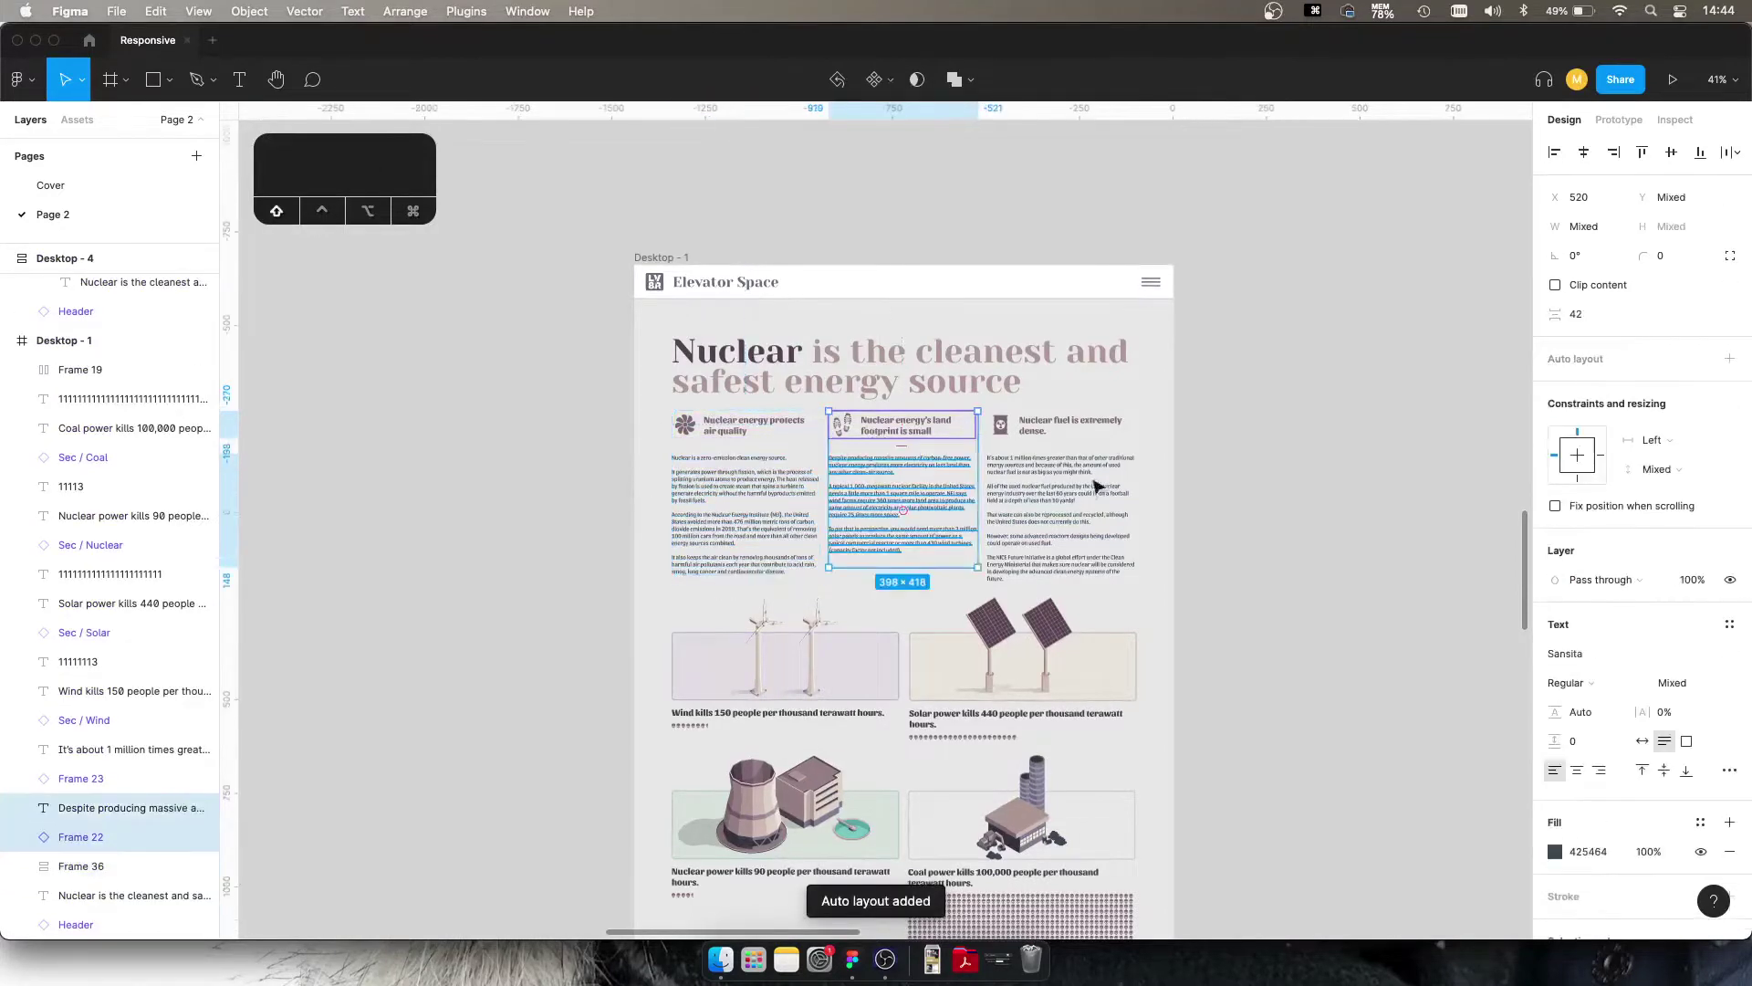
{"action": "key", "text": "shift+a"}
{"action": "left_click", "coordinate": [1054, 496]}
{"action": "left_click", "coordinate": [1068, 426], "text": "shift"}
{"action": "key", "text": "shift+a"}
{"action": "left_click", "coordinate": [1294, 499]}
Step: Set the spacing between headline and paragraph to 40 in all three text column frames
{"action": "left_click", "coordinate": [1049, 508]}
{"action": "left_click", "coordinate": [880, 508], "text": "shift"}
{"action": "left_click", "coordinate": [697, 509], "text": "shift"}
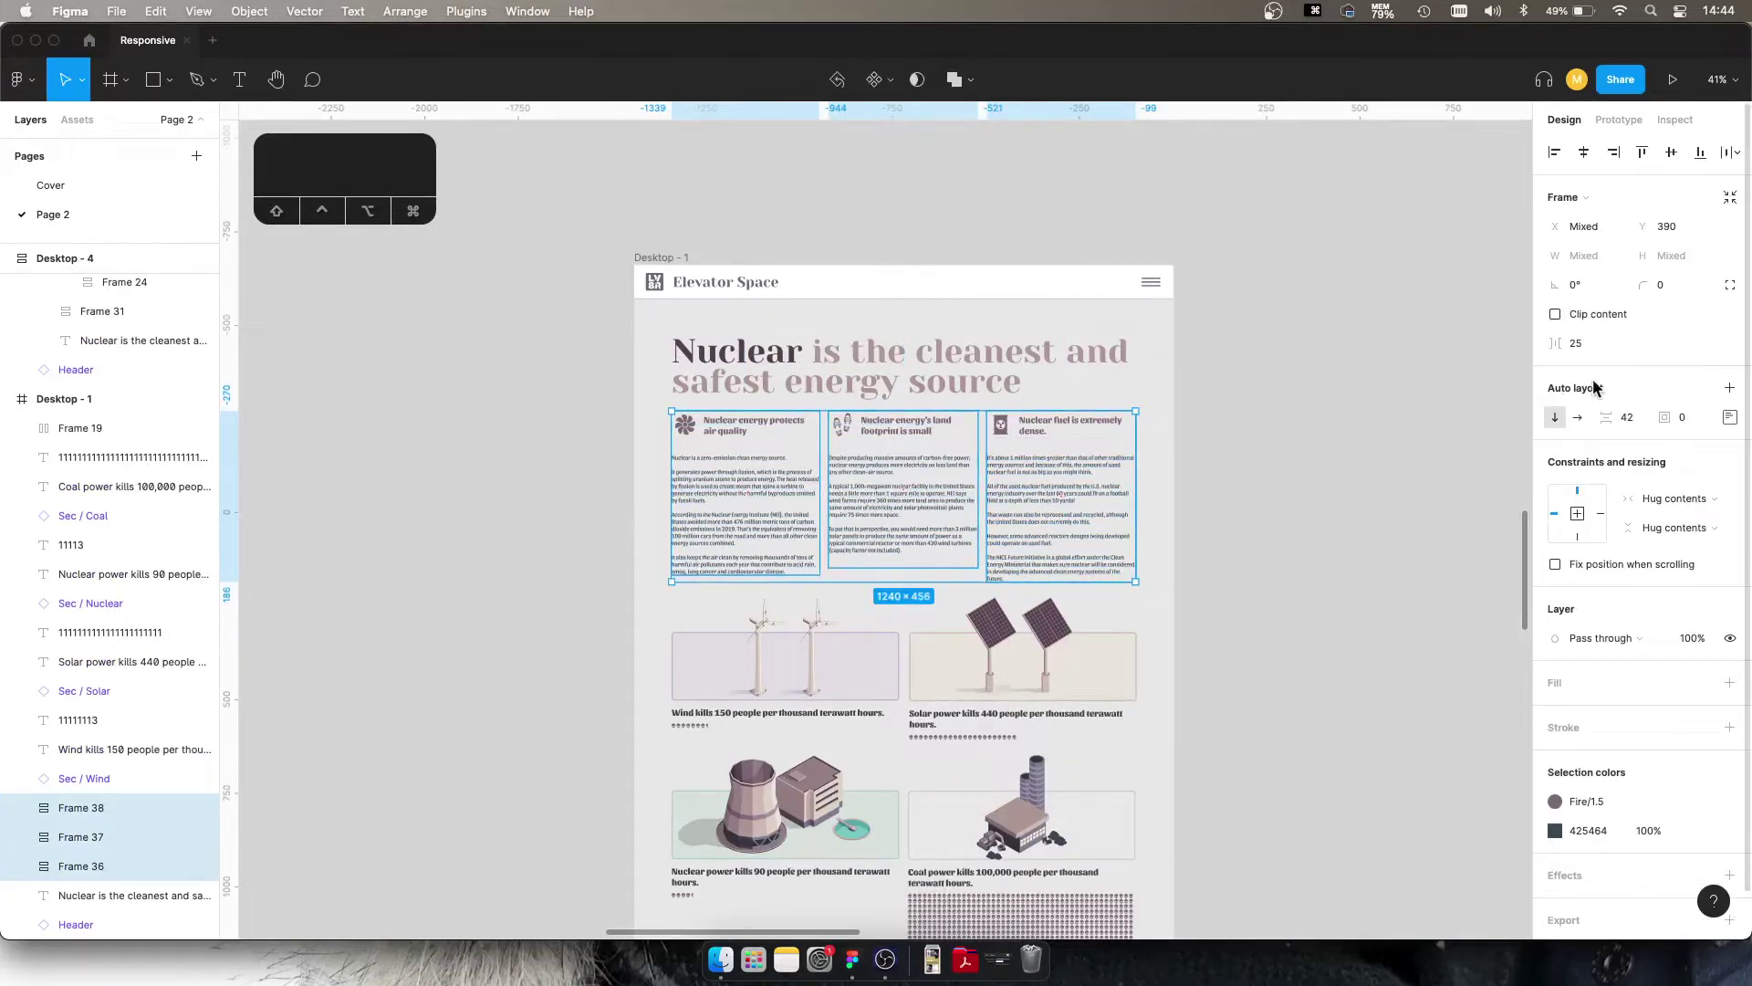
{"action": "left_click", "coordinate": [1623, 420]}
{"action": "type", "text": "40"}
{"action": "key", "text": "Return"}
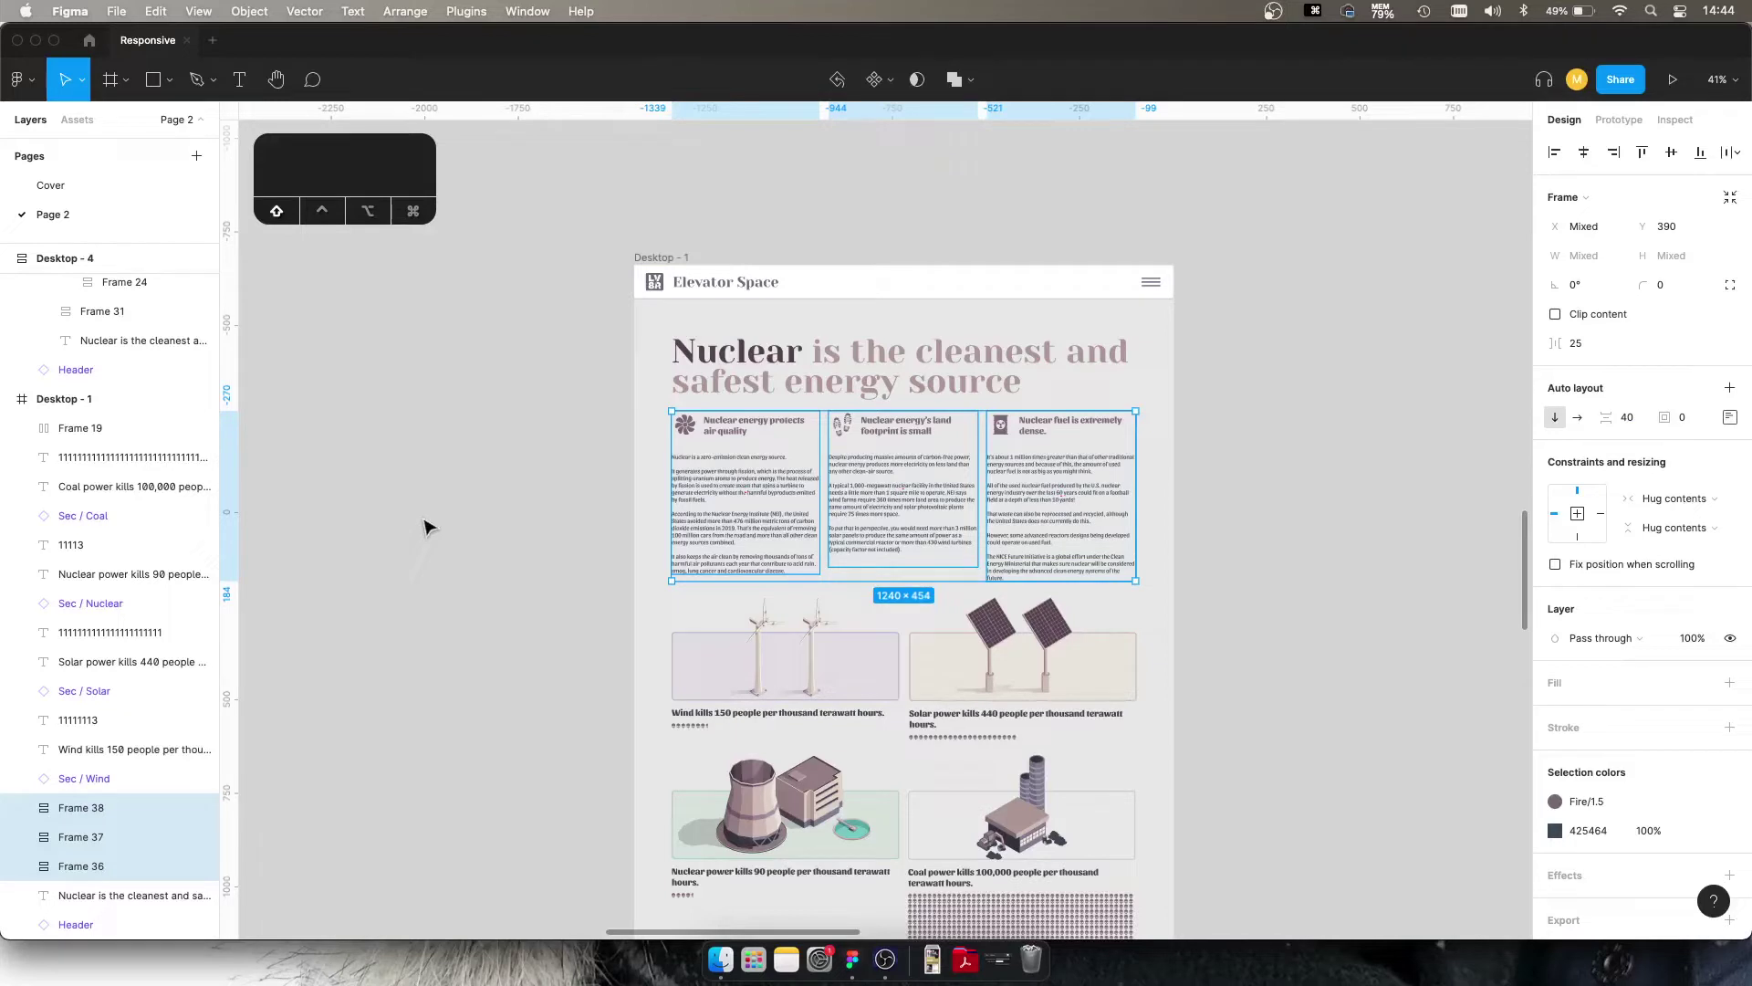
Step: Combine the three text column frames into one horizontal auto layout row and check the frames nested inside it
{"action": "key", "text": "shift+a"}
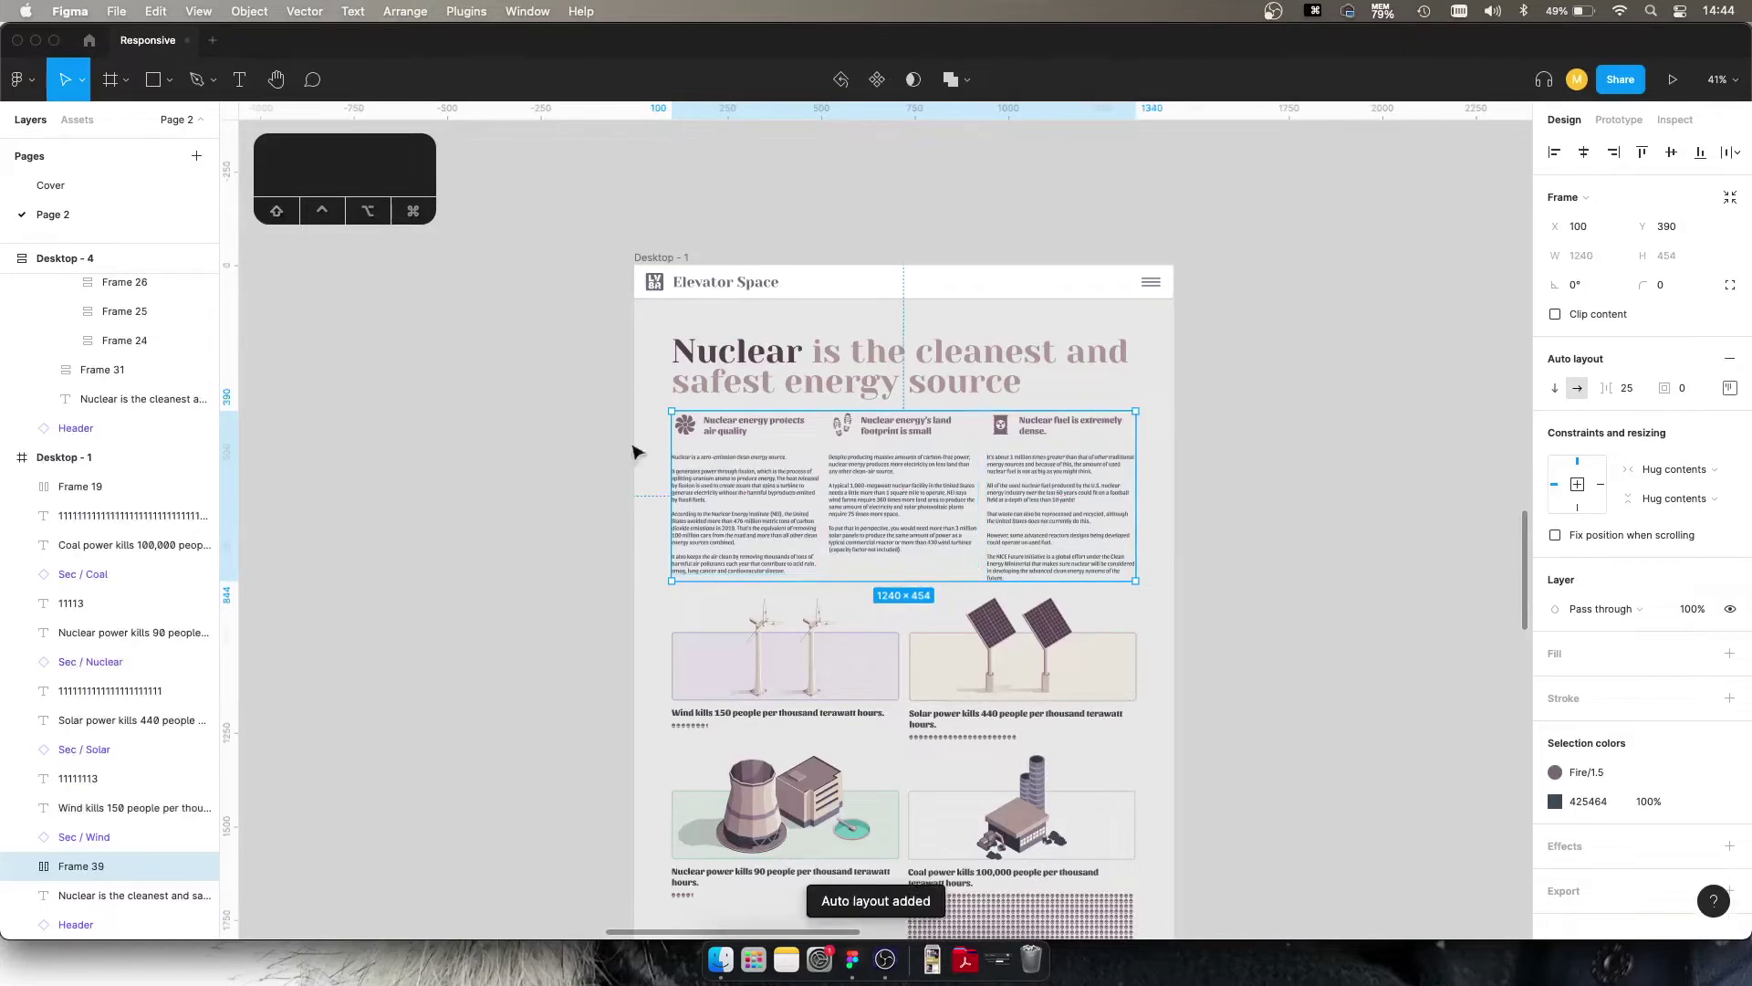
{"action": "left_click", "coordinate": [22, 866]}
{"action": "scroll", "coordinate": [78, 803], "scroll_direction": "down", "scroll_amount": 2}
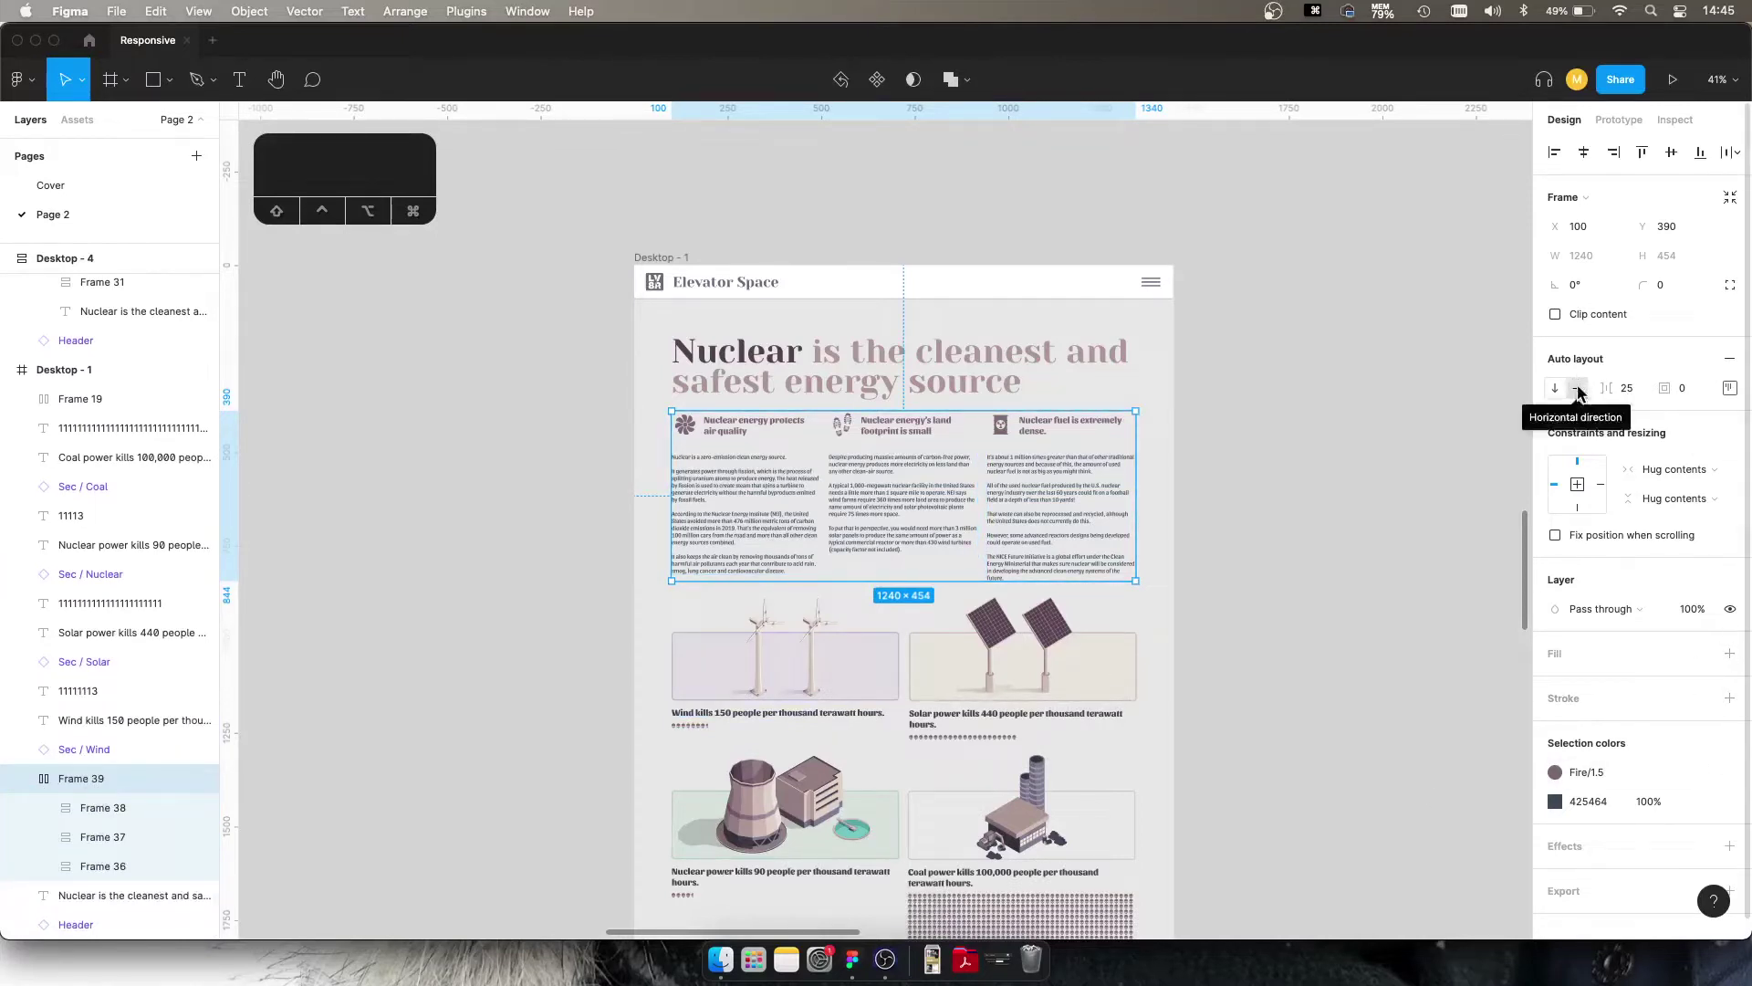
{"action": "left_click", "coordinate": [91, 813]}
{"action": "left_click", "coordinate": [94, 862], "text": "shift"}
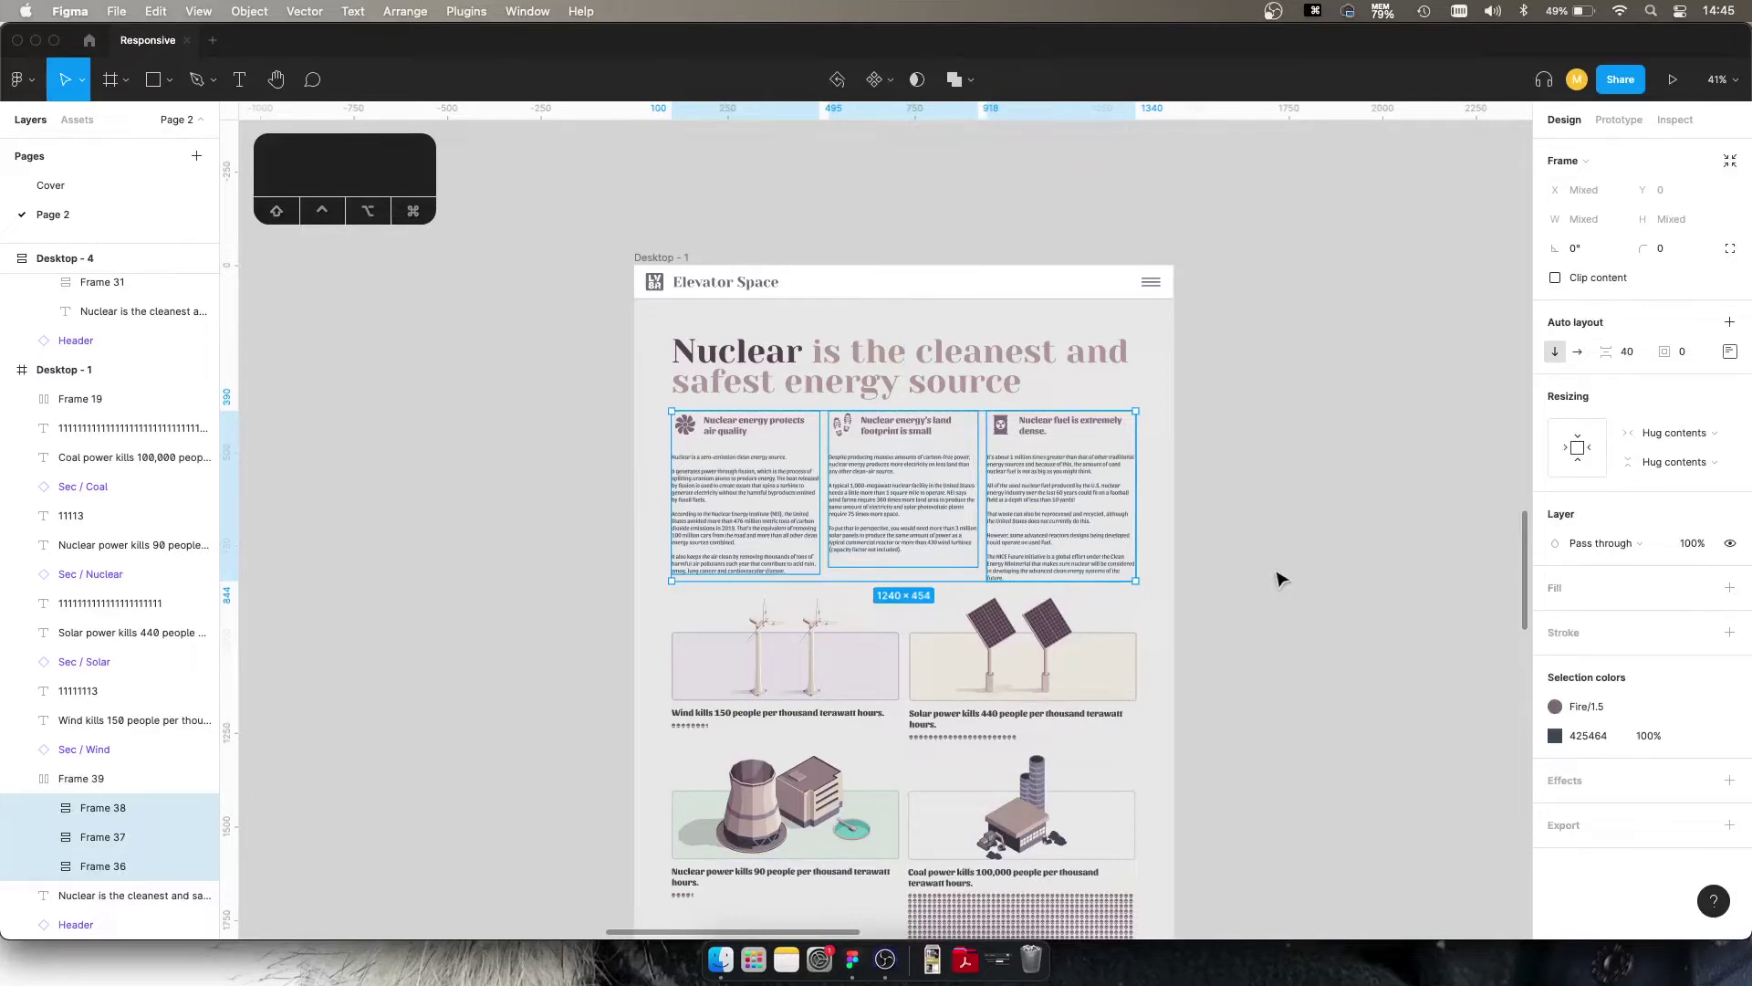
{"action": "left_click", "coordinate": [1278, 584]}
Step: Wrap the wind, solar, nuclear and coal illustrations with their captions and skull rows in four separate auto layout frames
{"action": "scroll", "coordinate": [1264, 680], "scroll_direction": "down", "scroll_amount": 3}
{"action": "scroll", "coordinate": [1263, 680], "scroll_direction": "left", "scroll_amount": 2}
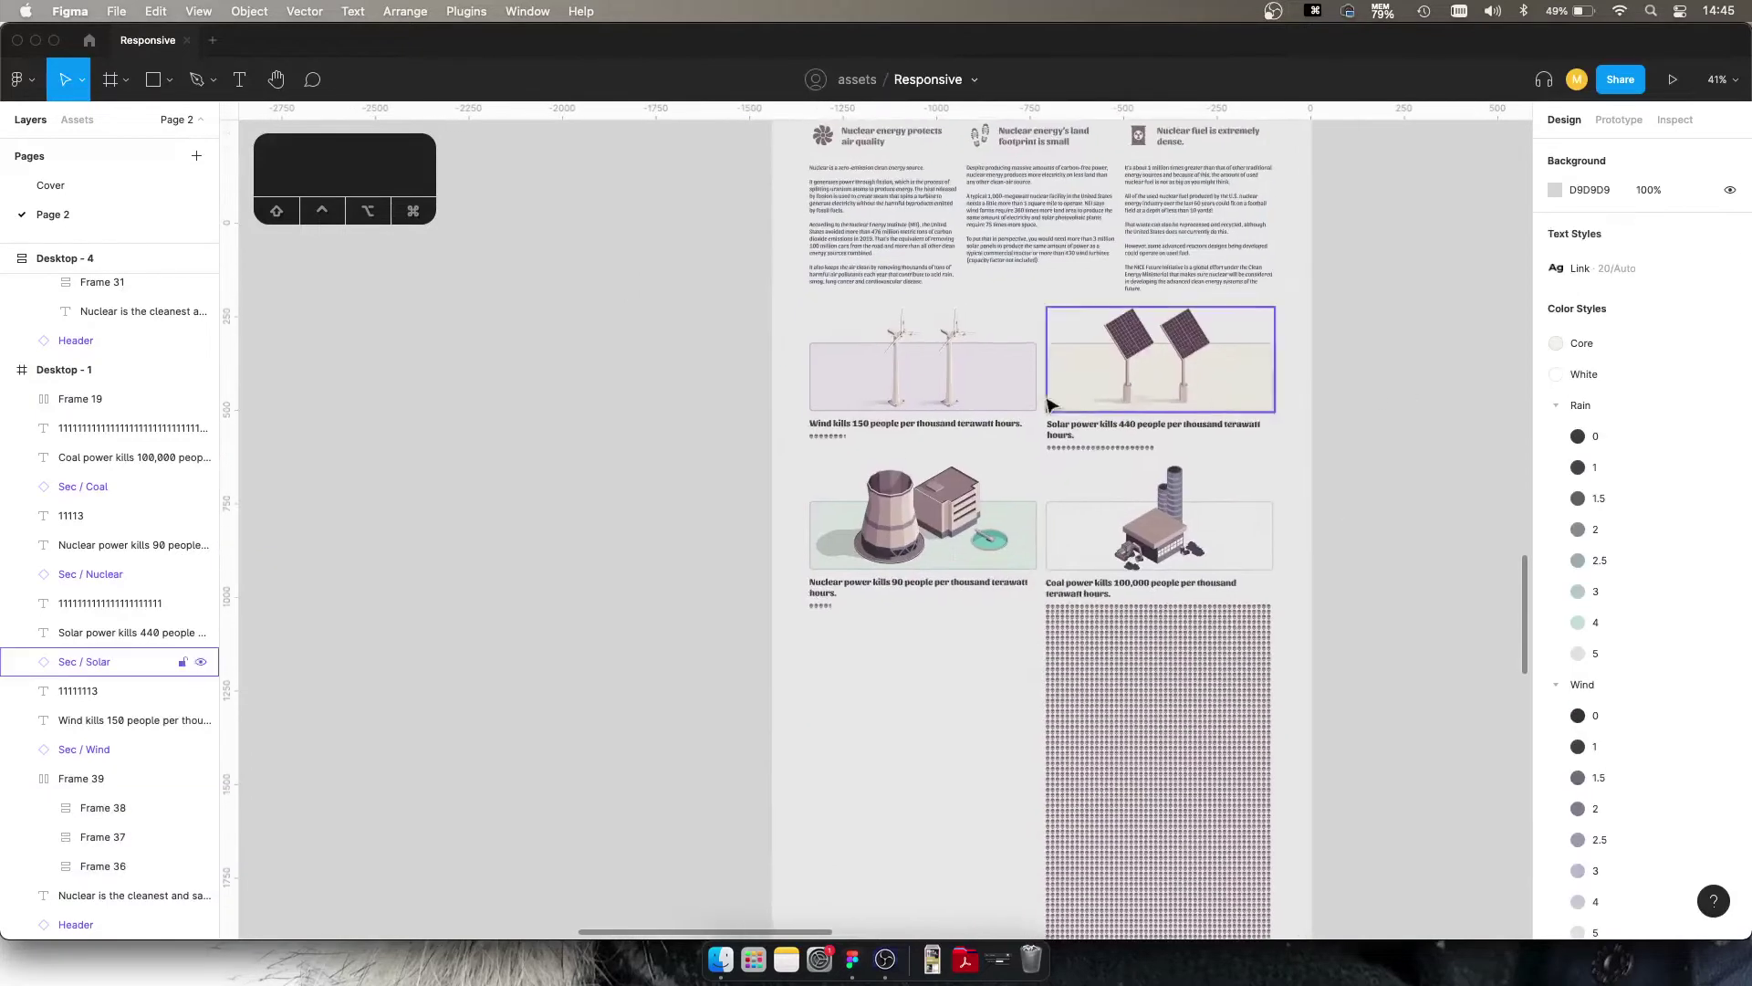
{"action": "left_click", "coordinate": [988, 388]}
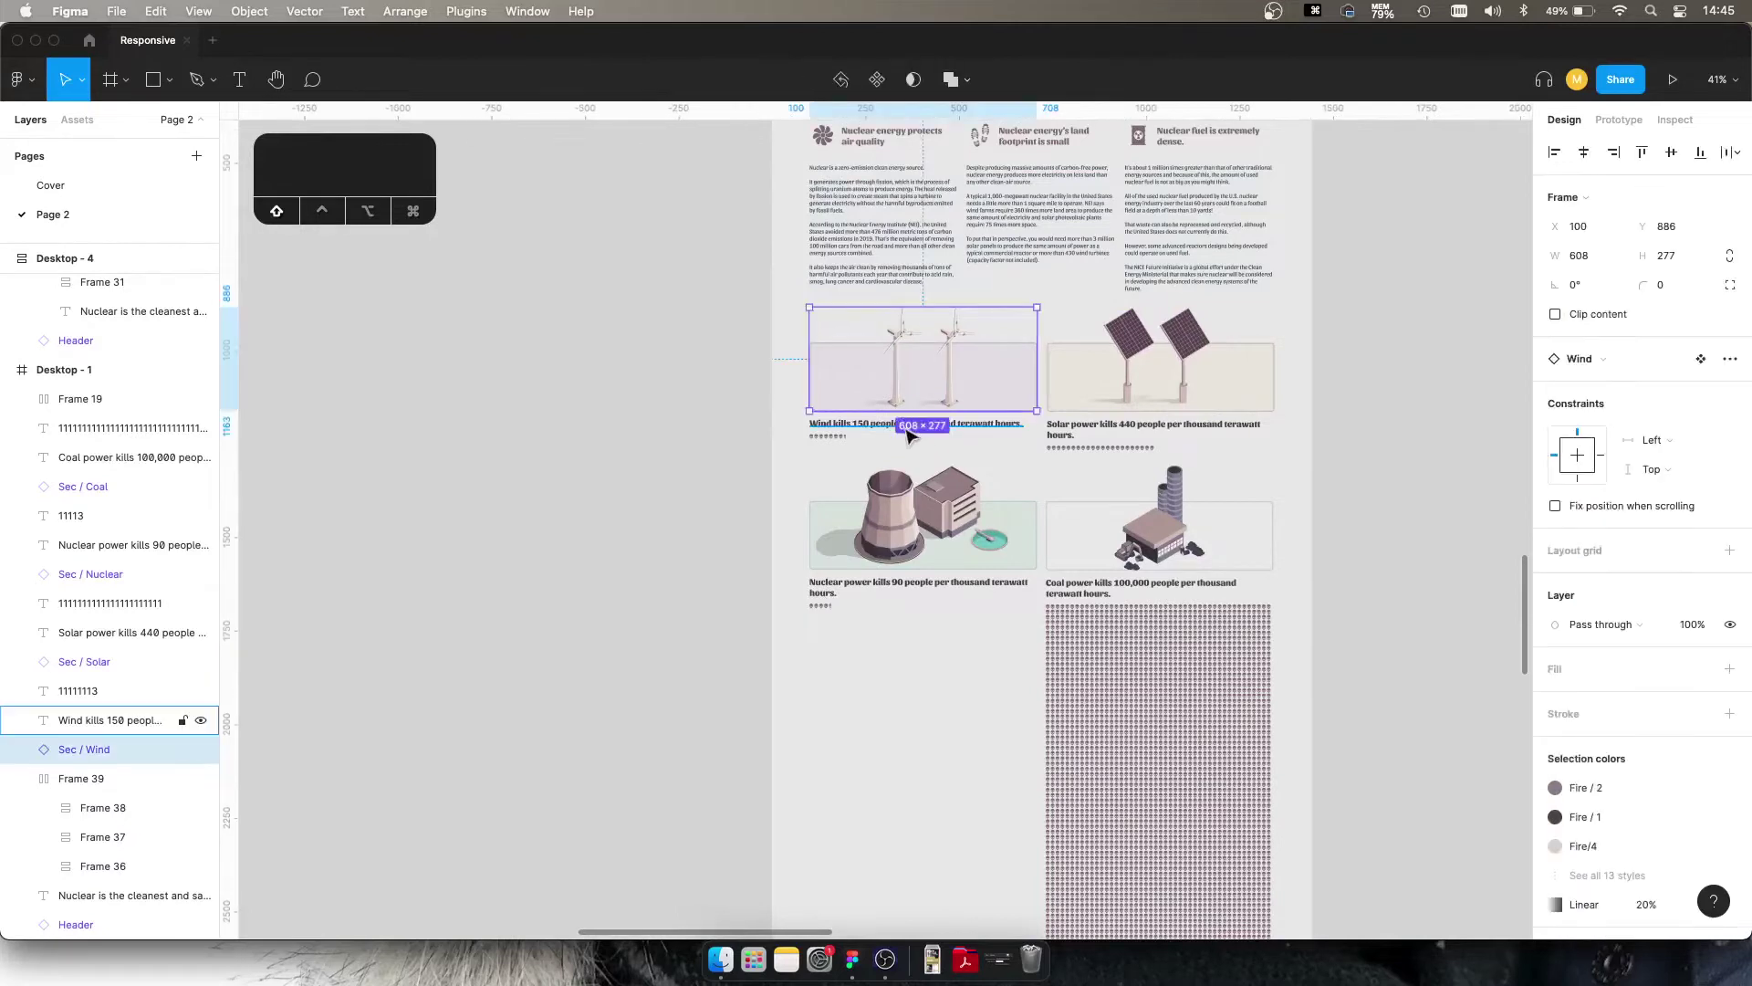
{"action": "left_click", "coordinate": [918, 424], "text": "shift"}
{"action": "left_click", "coordinate": [835, 437], "text": "shift"}
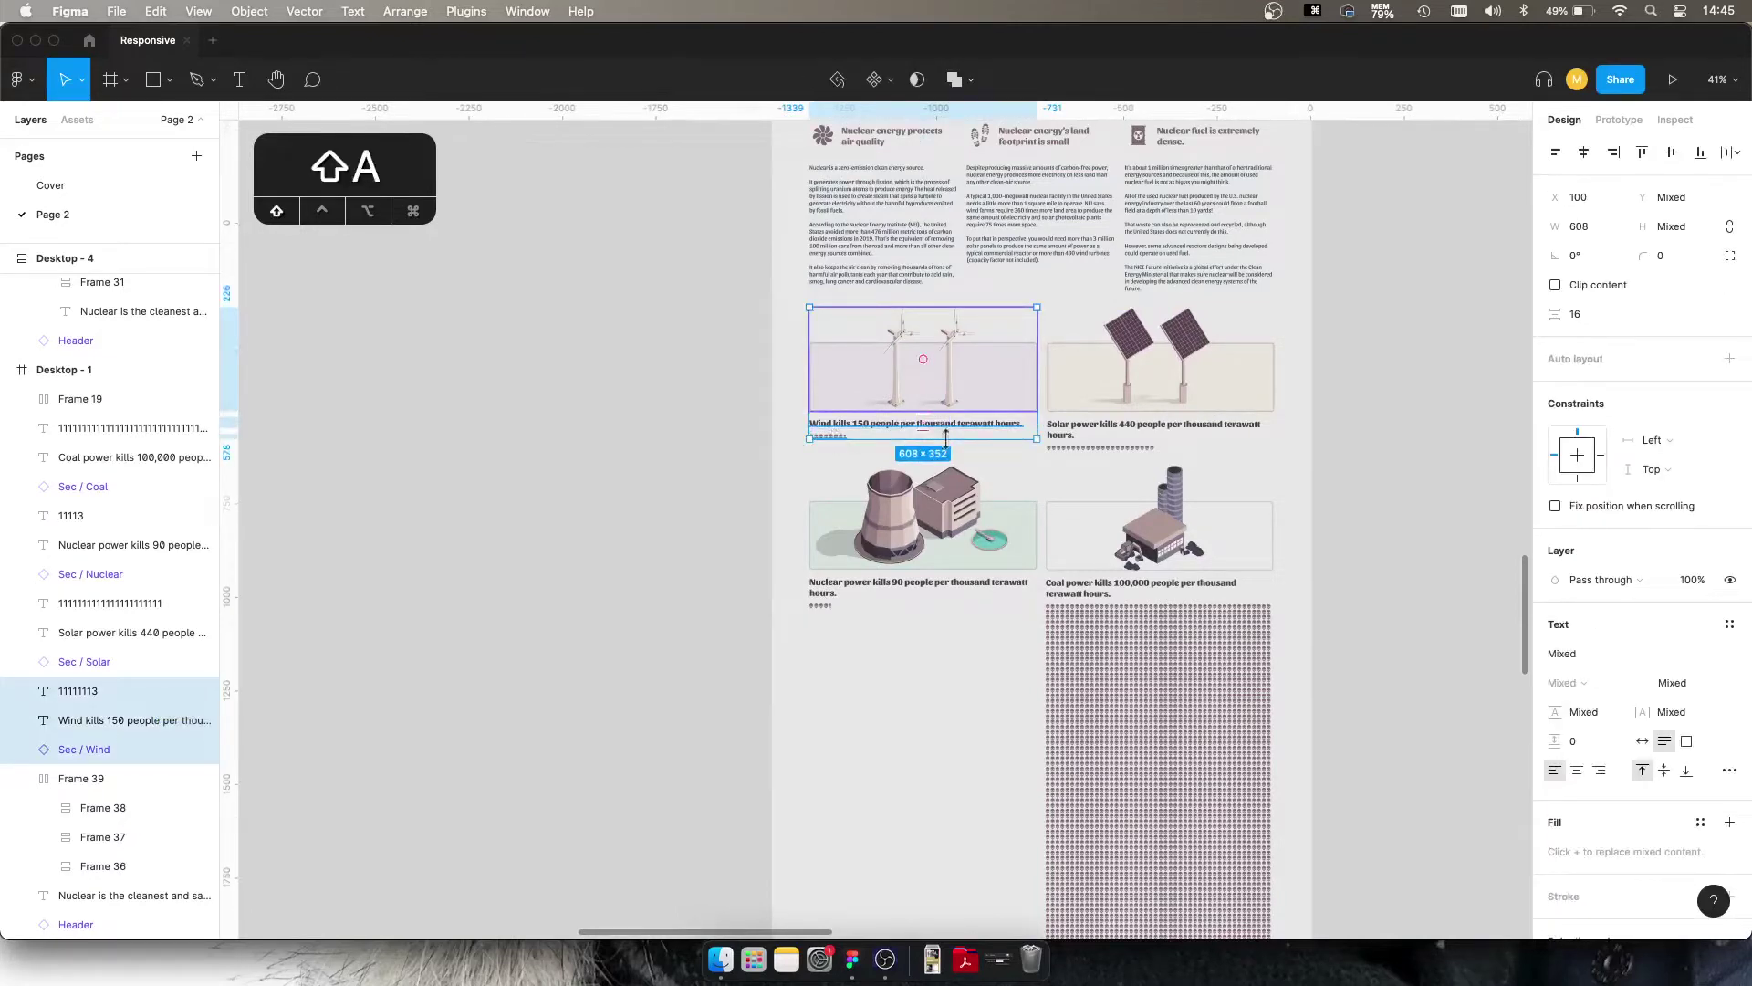
{"action": "key", "text": "shift+a"}
{"action": "left_click_drag", "start_coordinate": [1327, 373], "coordinate": [1098, 450]}
{"action": "key", "text": "shift+a"}
{"action": "left_click_drag", "start_coordinate": [738, 568], "coordinate": [1041, 654]}
{"action": "key", "text": "shift+a"}
{"action": "left_click_drag", "start_coordinate": [1369, 540], "coordinate": [1147, 735]}
{"action": "key", "text": "shift+a"}
Step: Pair the energy cards into two horizontal auto layout rows: nuclear with coal, and wind with solar
{"action": "left_click", "coordinate": [986, 530], "text": "shift"}
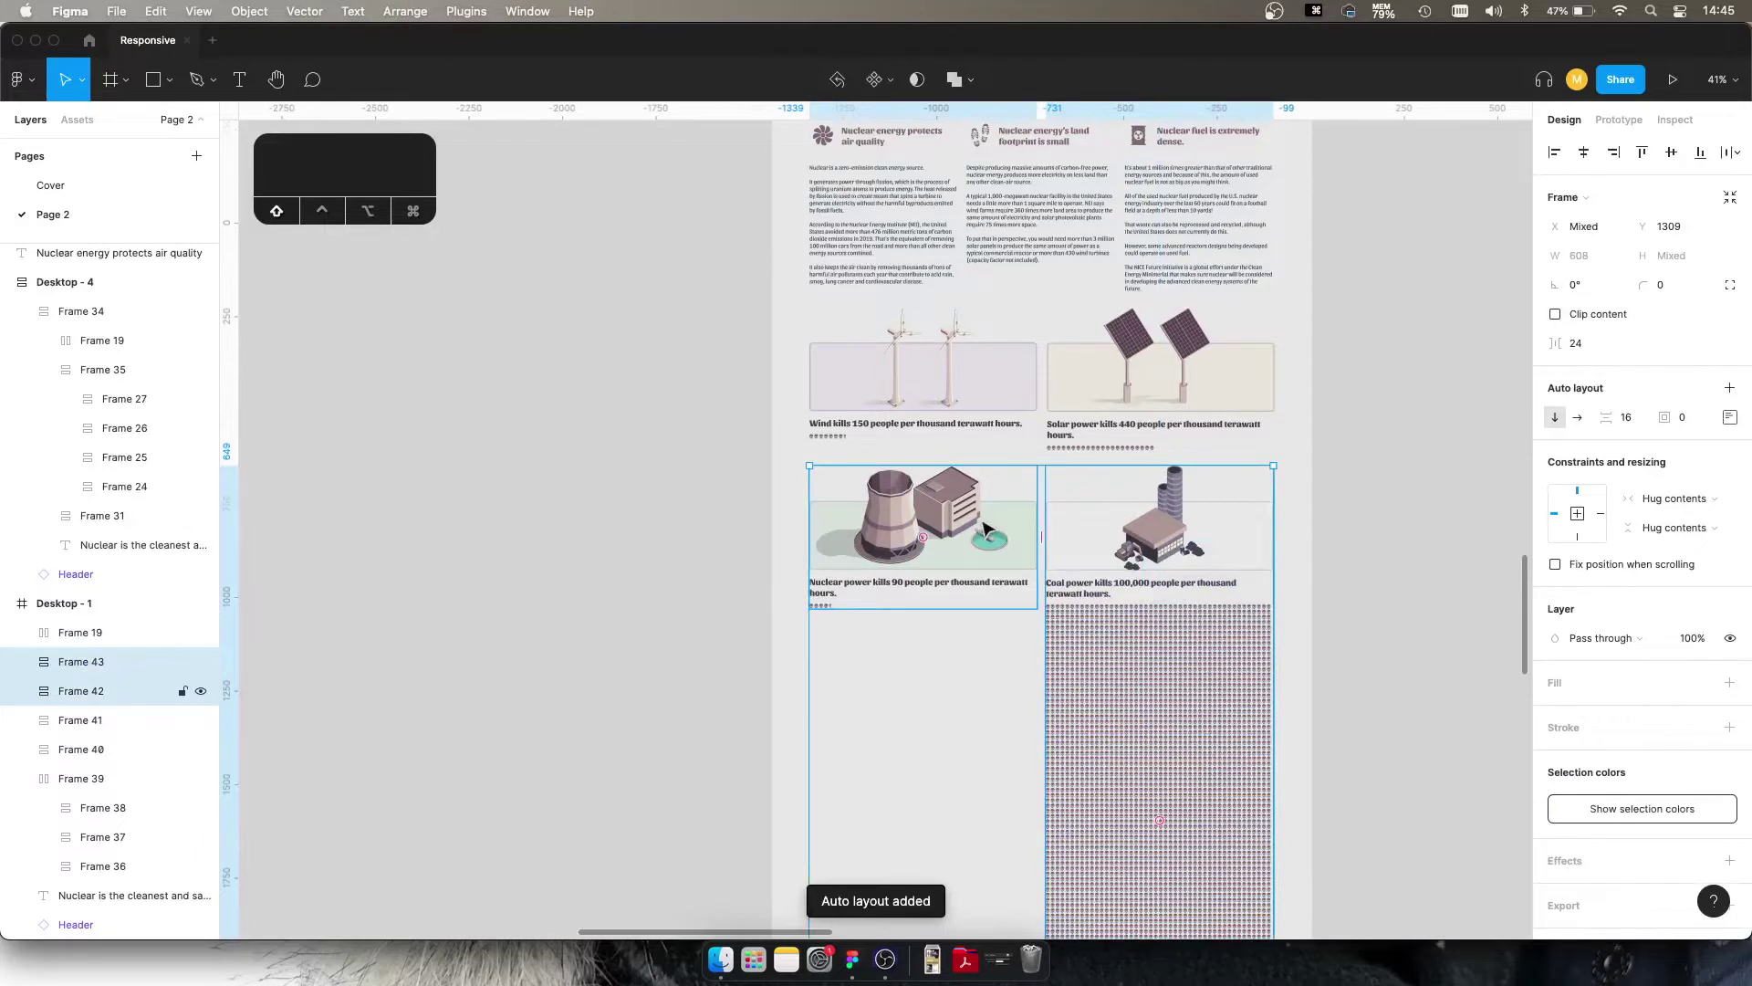
{"action": "key", "text": "shift+a"}
{"action": "left_click", "coordinate": [970, 403]}
{"action": "left_click", "coordinate": [1177, 428], "text": "shift"}
{"action": "key", "text": "shift+a"}
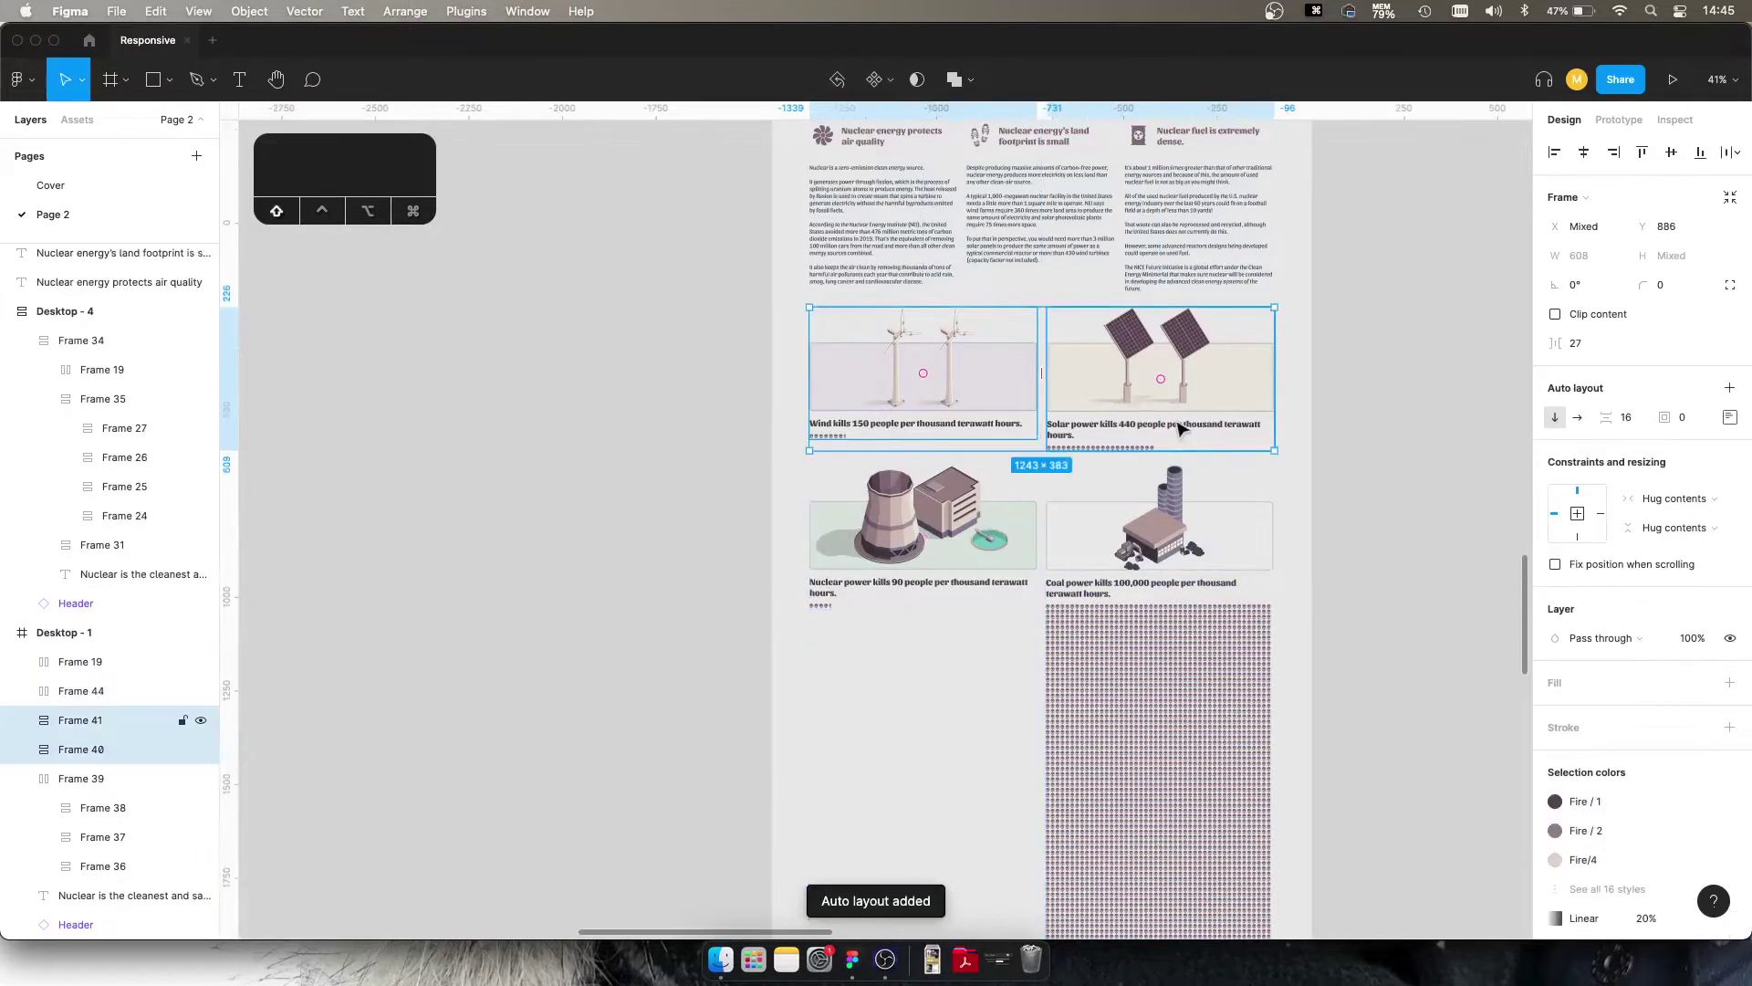
Step: Wrap the page title, text columns, card rows and sources footer in one vertical auto layout frame with spacing 40
{"action": "left_click", "coordinate": [998, 547], "text": "shift"}
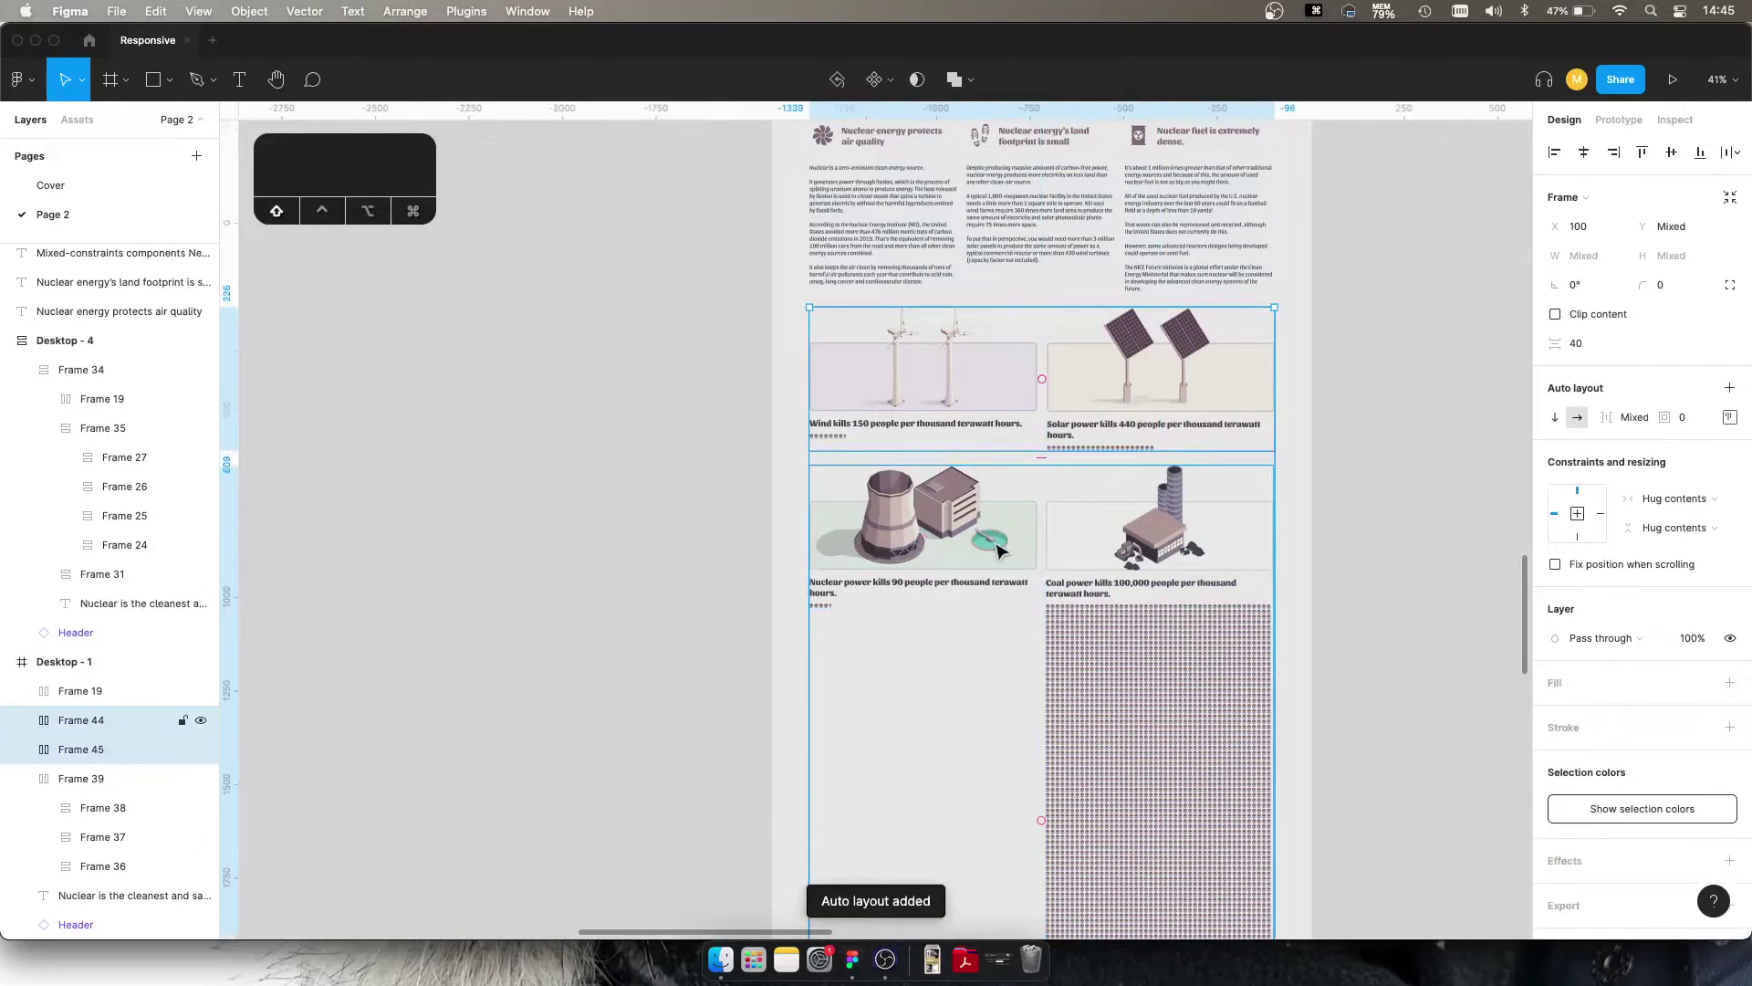
{"action": "scroll", "coordinate": [1380, 507], "scroll_direction": "up", "scroll_amount": 1}
{"action": "scroll", "coordinate": [1383, 505], "scroll_direction": "down", "scroll_amount": 6}
{"action": "scroll", "coordinate": [1383, 505], "scroll_direction": "up", "scroll_amount": 9}
{"action": "scroll", "coordinate": [1384, 498], "scroll_direction": "down", "scroll_amount": 1}
{"action": "left_click", "coordinate": [639, 329]}
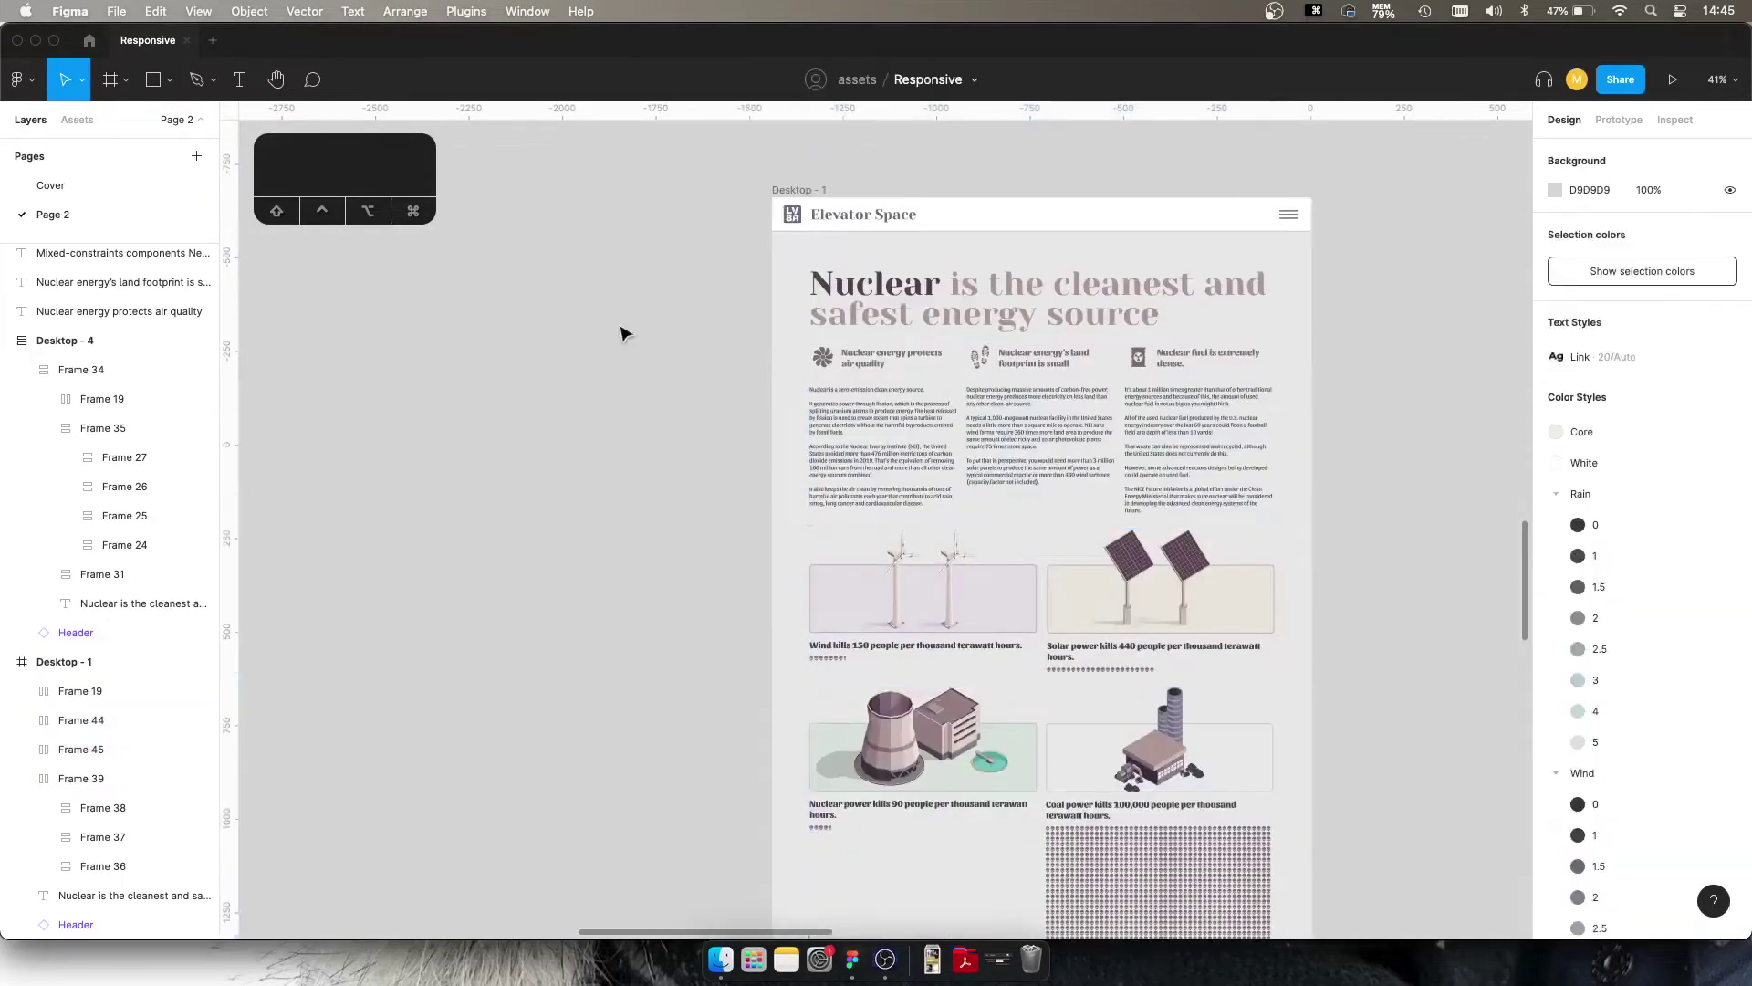
{"action": "left_click_drag", "start_coordinate": [704, 279], "coordinate": [1092, 419]}
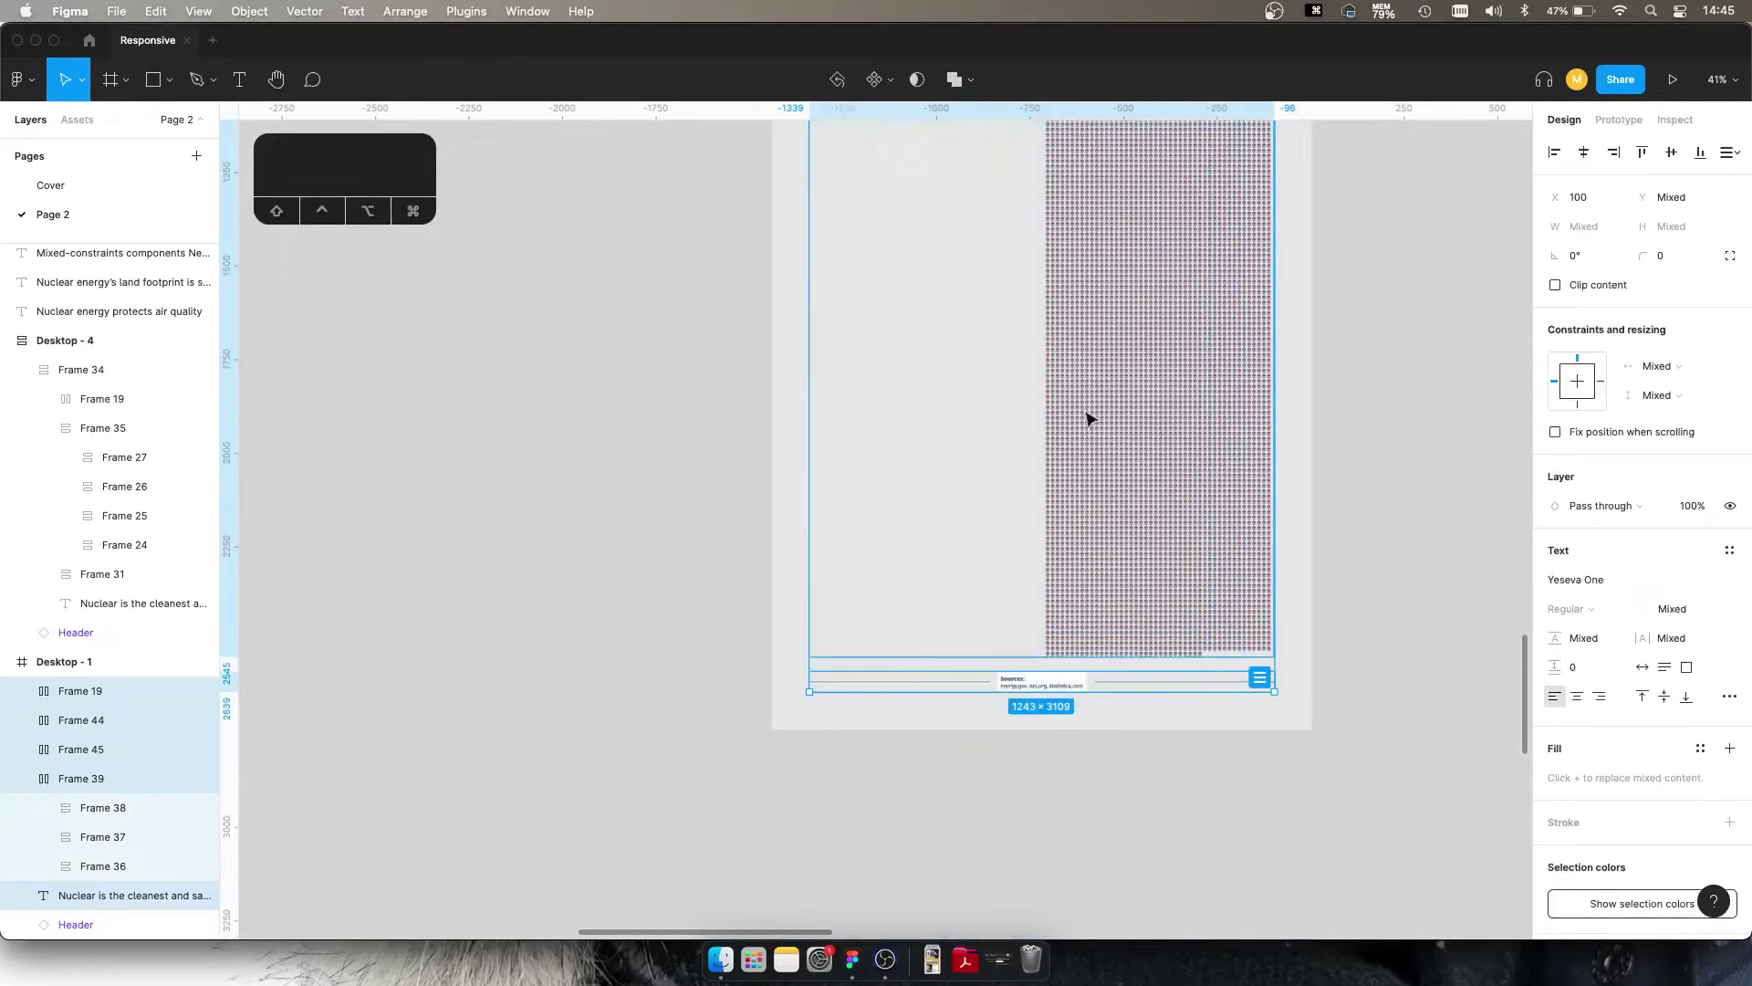
{"action": "scroll", "coordinate": [1088, 418], "scroll_direction": "up", "scroll_amount": 10}
{"action": "key", "text": "shift+a"}
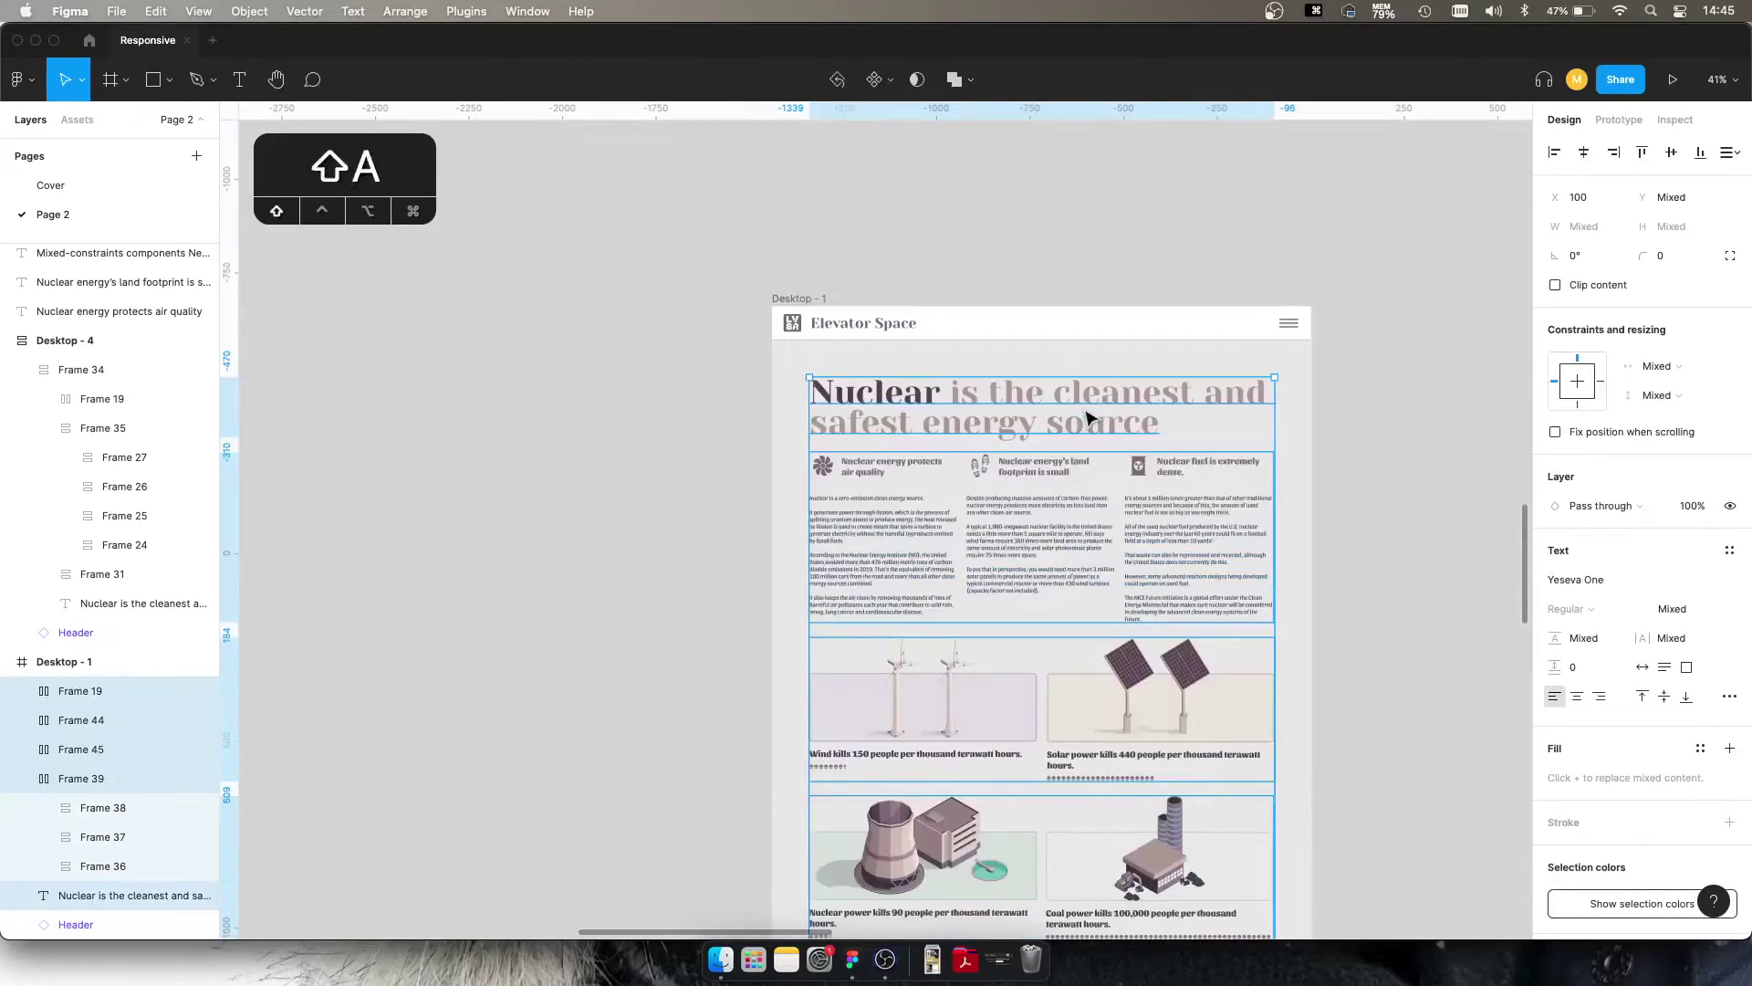
{"action": "scroll", "coordinate": [1086, 418], "scroll_direction": "down", "scroll_amount": 2}
{"action": "type", "text": "40"}
{"action": "key", "text": "Return"}
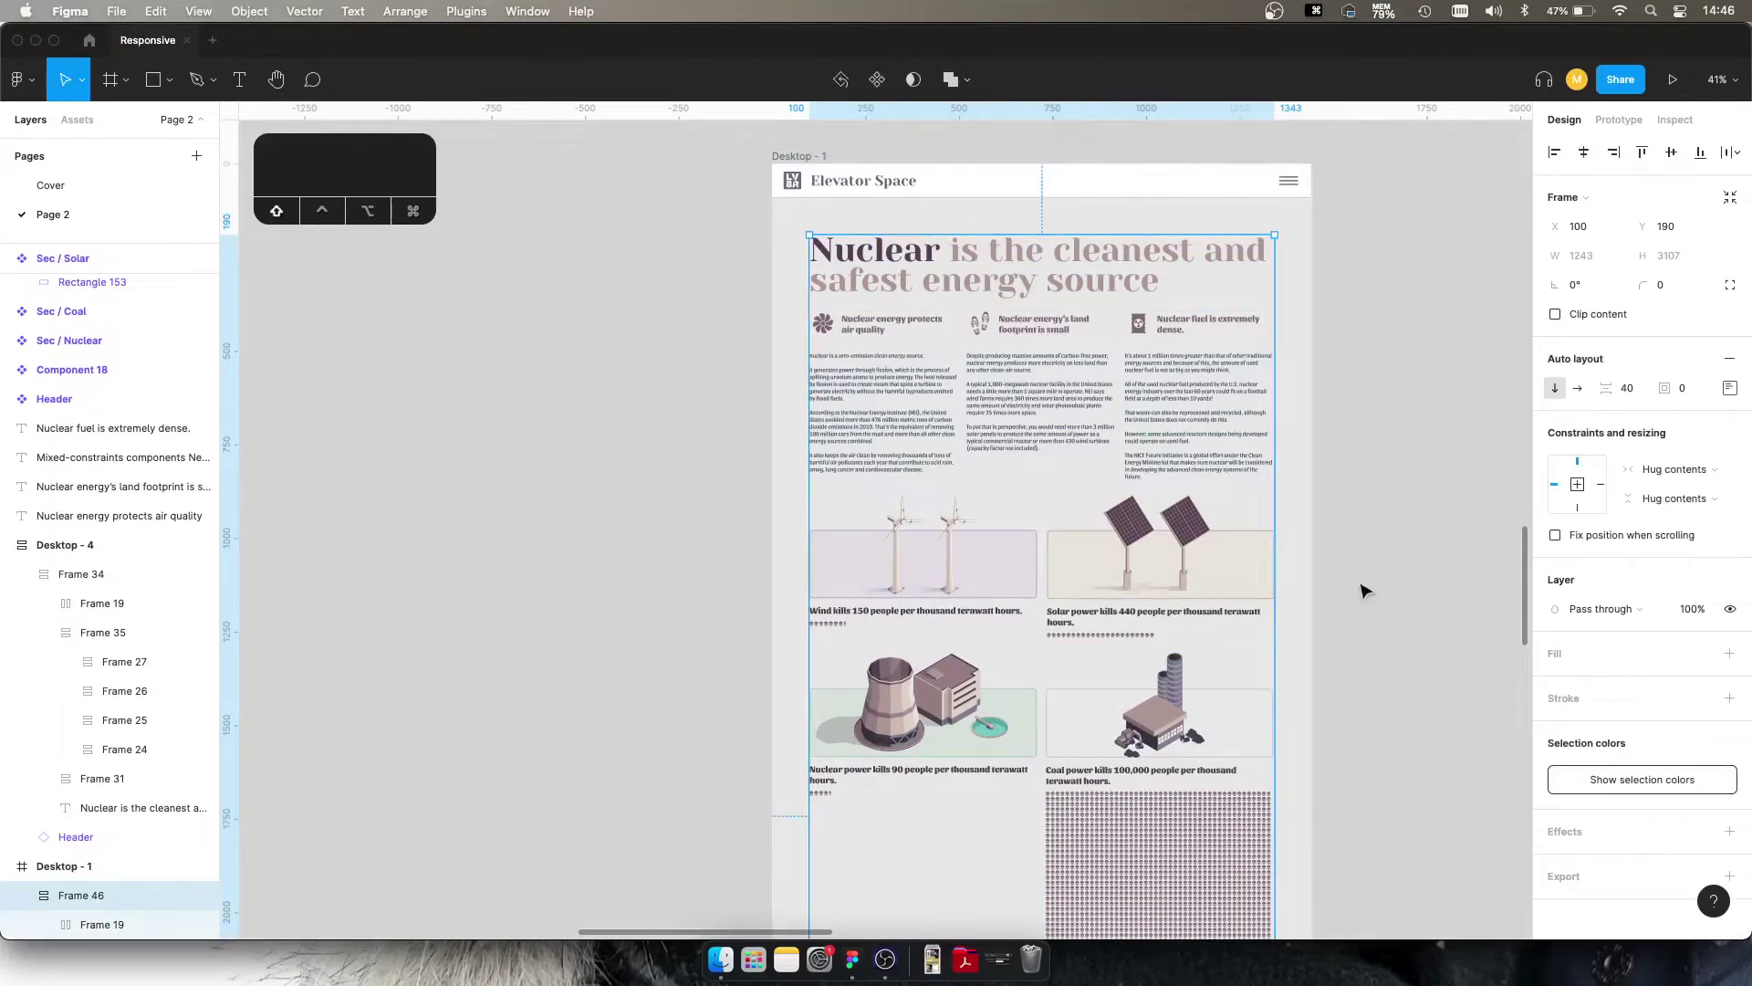
Step: Set the content frame's padding to 100 and move it flush with the page's left edge, directly below the header
{"action": "left_click", "coordinate": [1728, 389]}
{"action": "left_click", "coordinate": [1686, 393]}
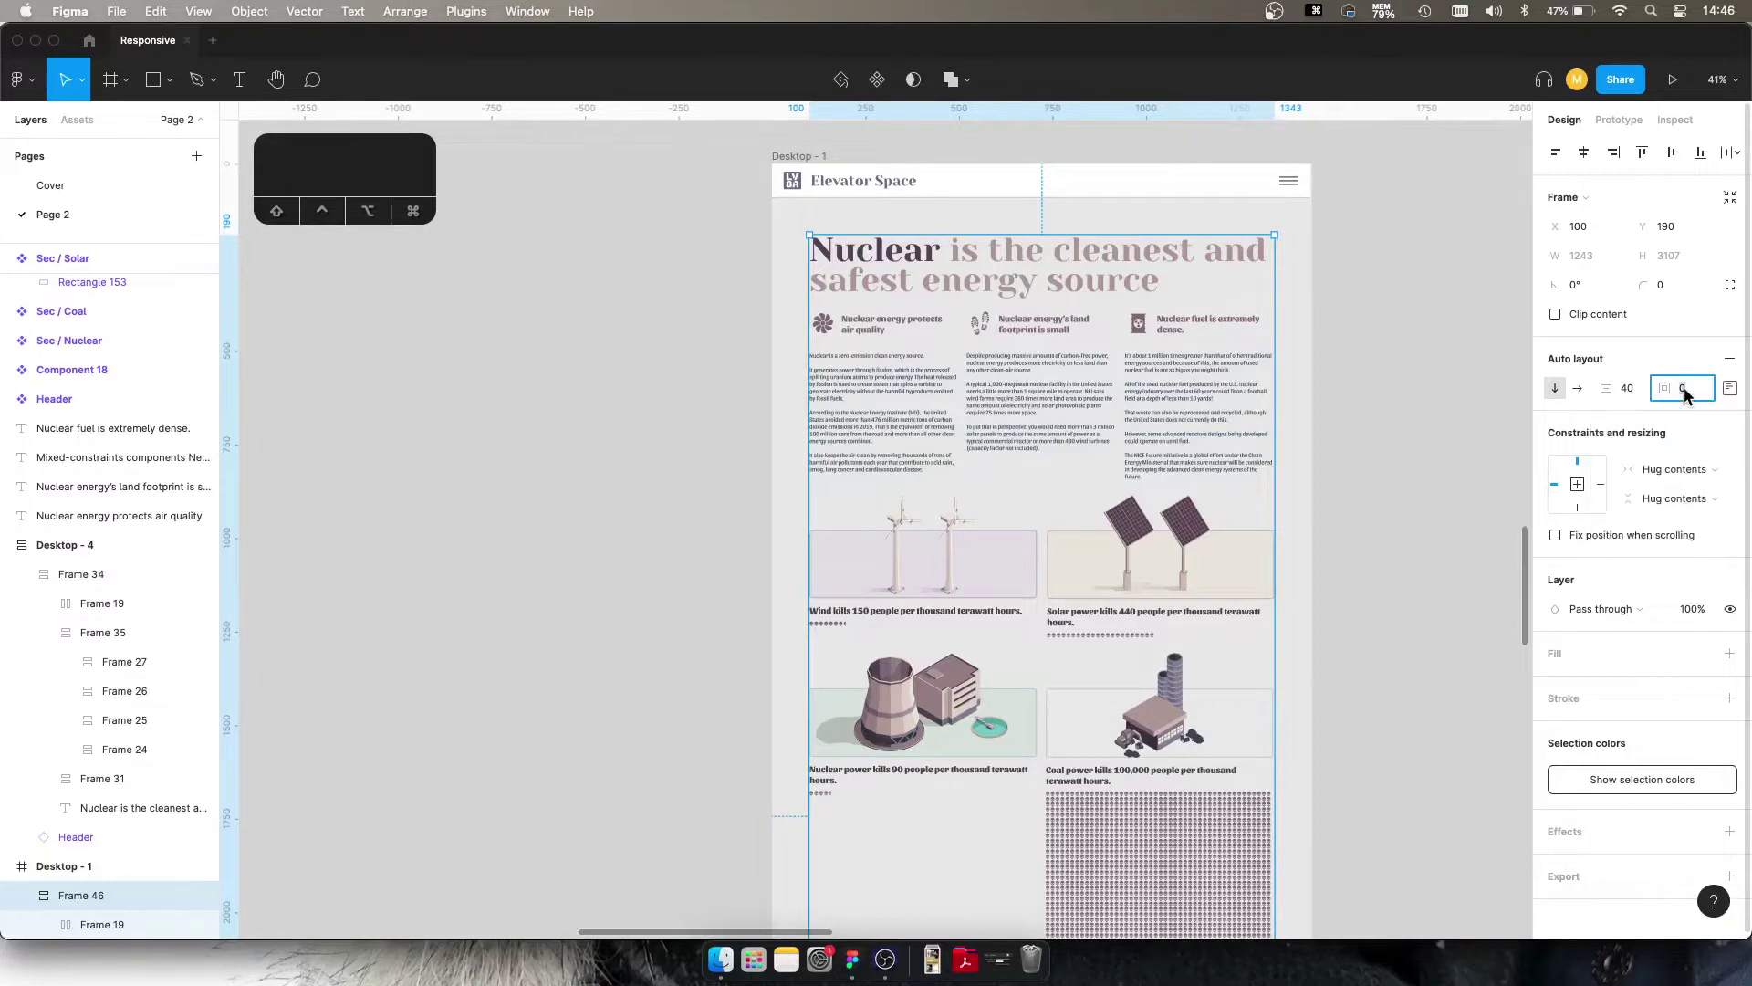
{"action": "type", "text": "100"}
{"action": "key", "text": "Return"}
{"action": "left_click_drag", "start_coordinate": [990, 390], "coordinate": [950, 348]}
Step: Set the spacing between Desktop - 1's header and content to 0 and add auto layout to the whole page frame
{"action": "left_click", "coordinate": [804, 158]}
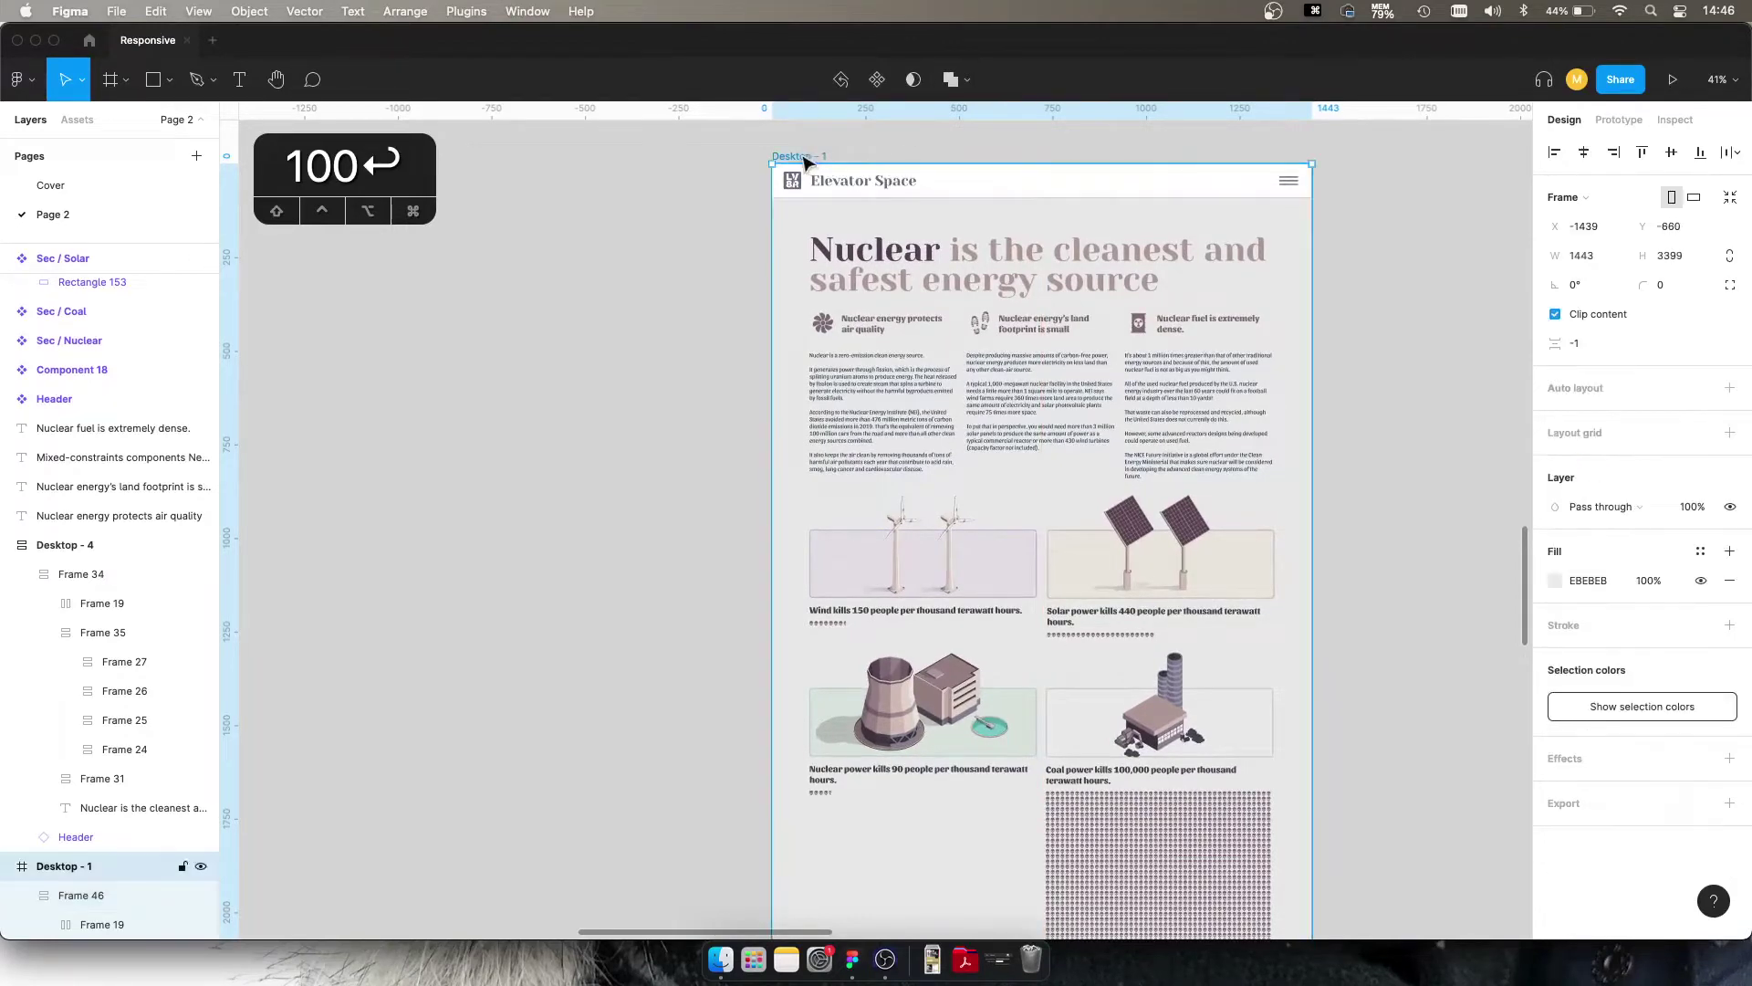
{"action": "left_click", "coordinate": [1581, 344]}
{"action": "type", "text": "0"}
{"action": "key", "text": "Return"}
{"action": "left_click", "coordinate": [1727, 396]}
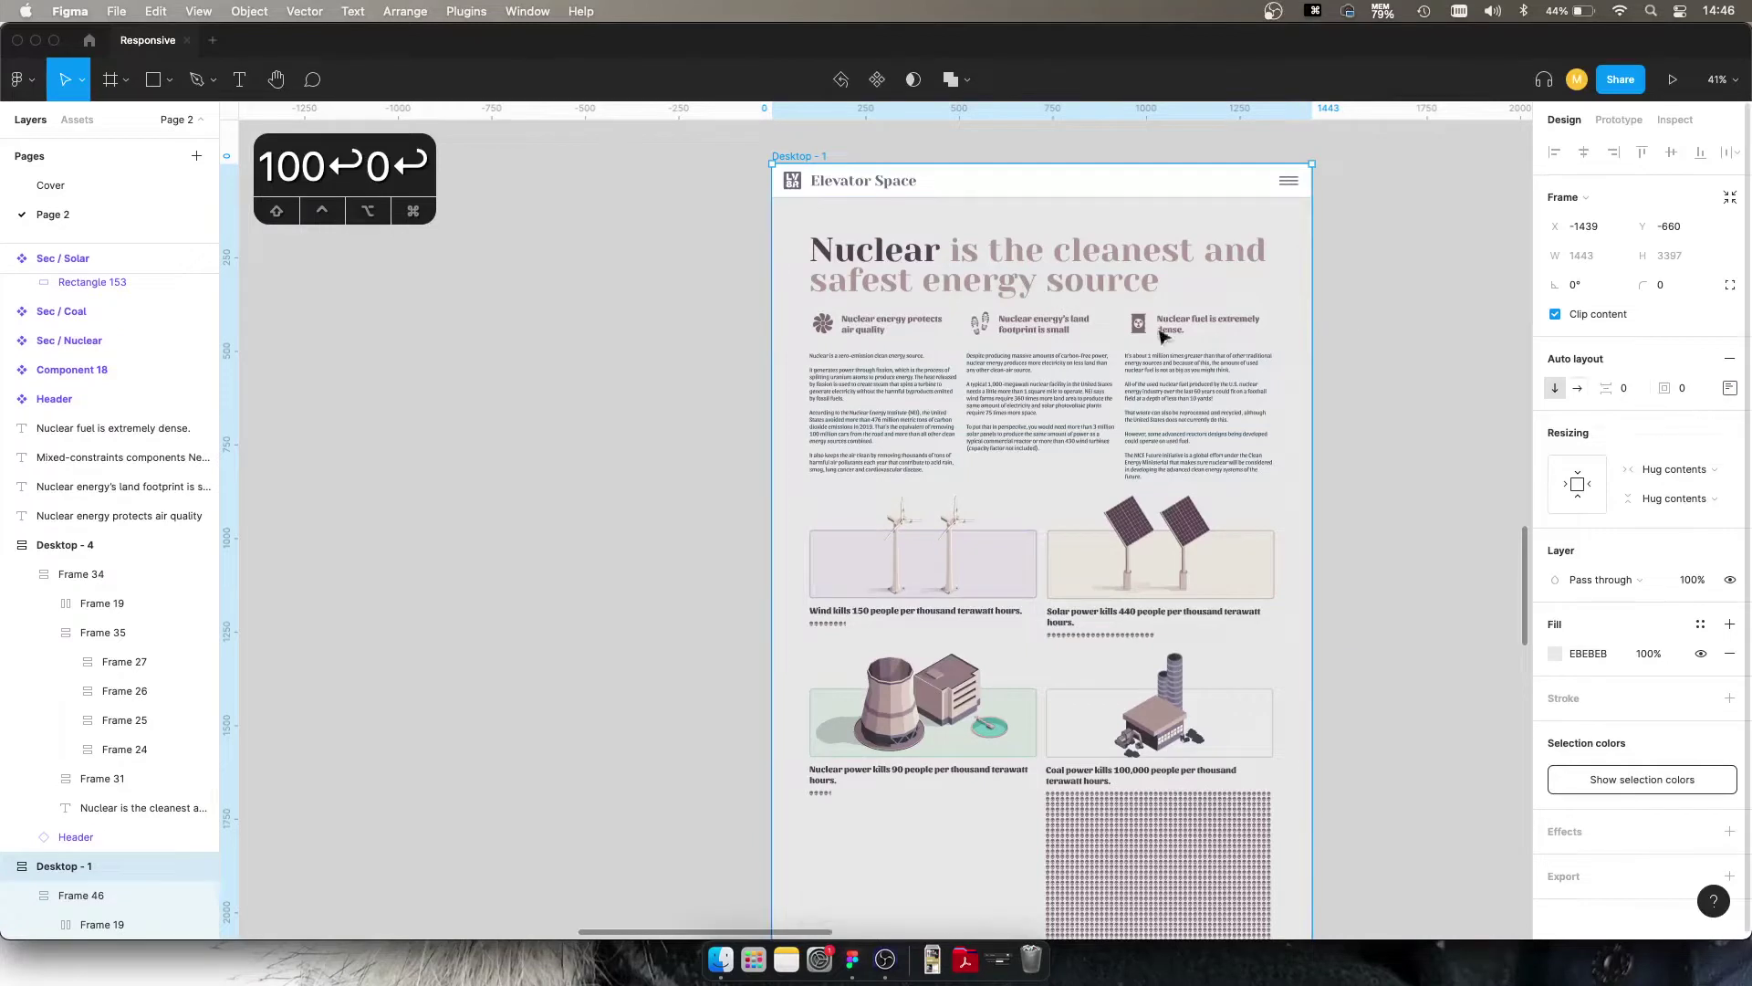
Step: Examine the nested layout of Desktop - 1, from the header and content frame down to the sources footer
{"action": "left_click", "coordinate": [833, 189]}
{"action": "left_click", "coordinate": [981, 219]}
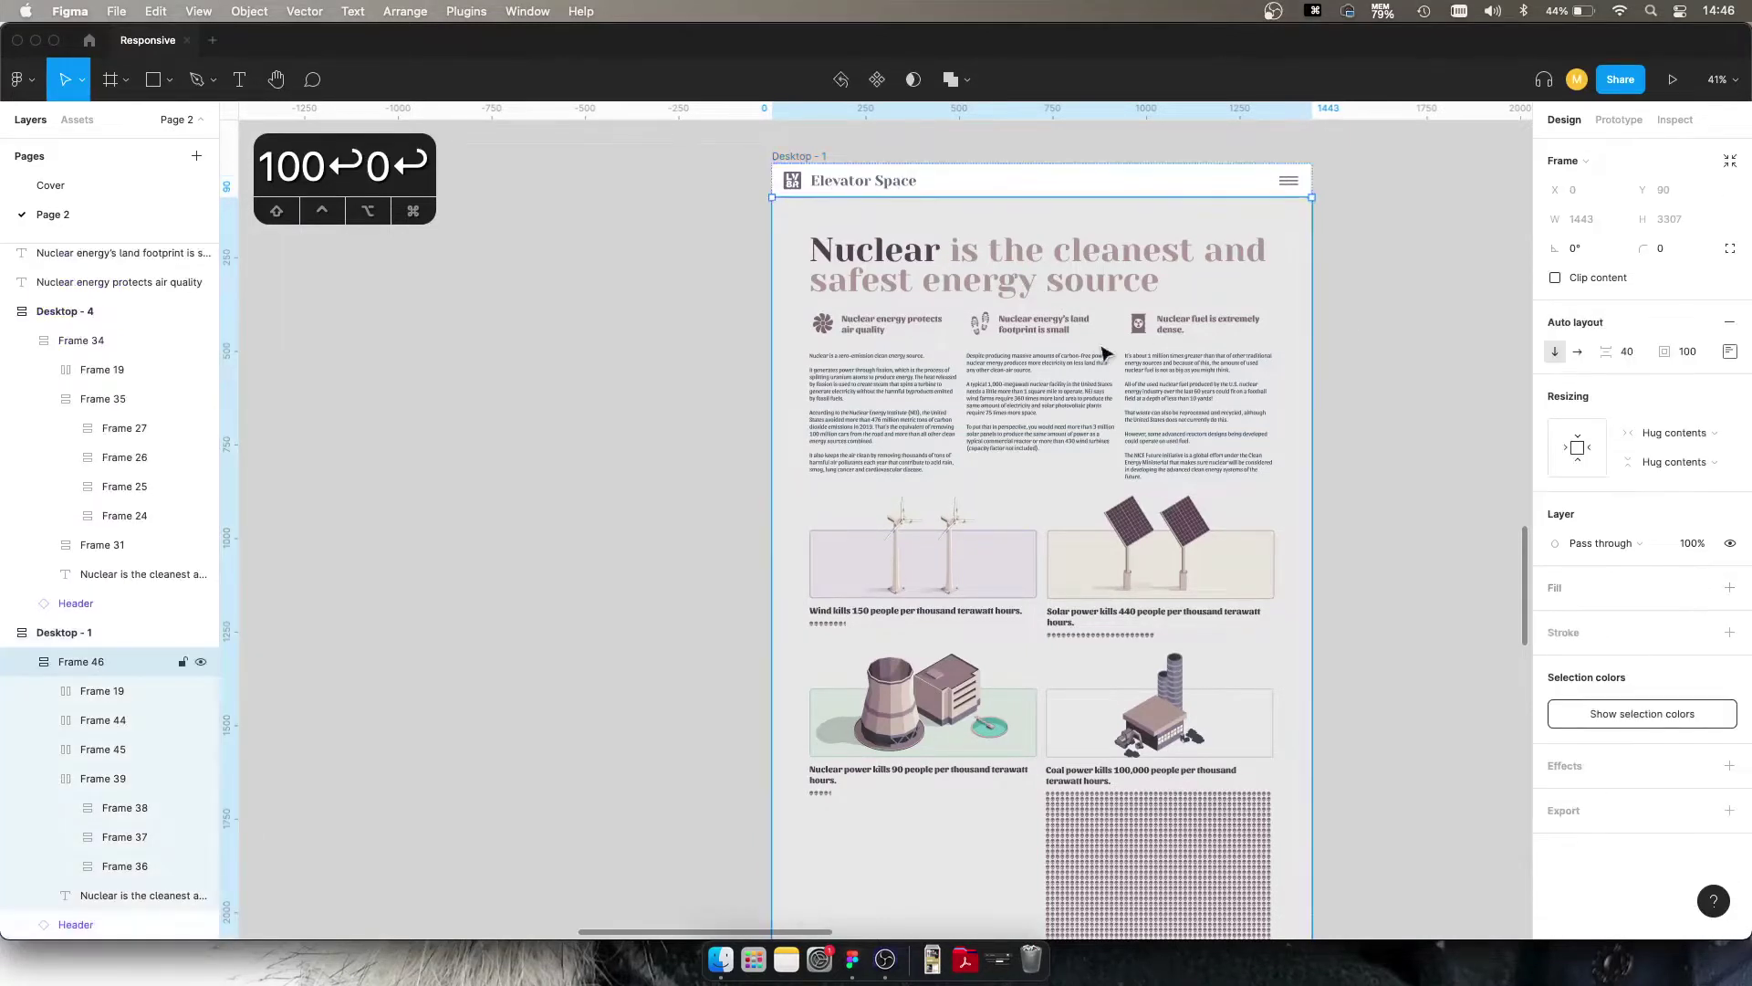
{"action": "key", "text": "Return"}
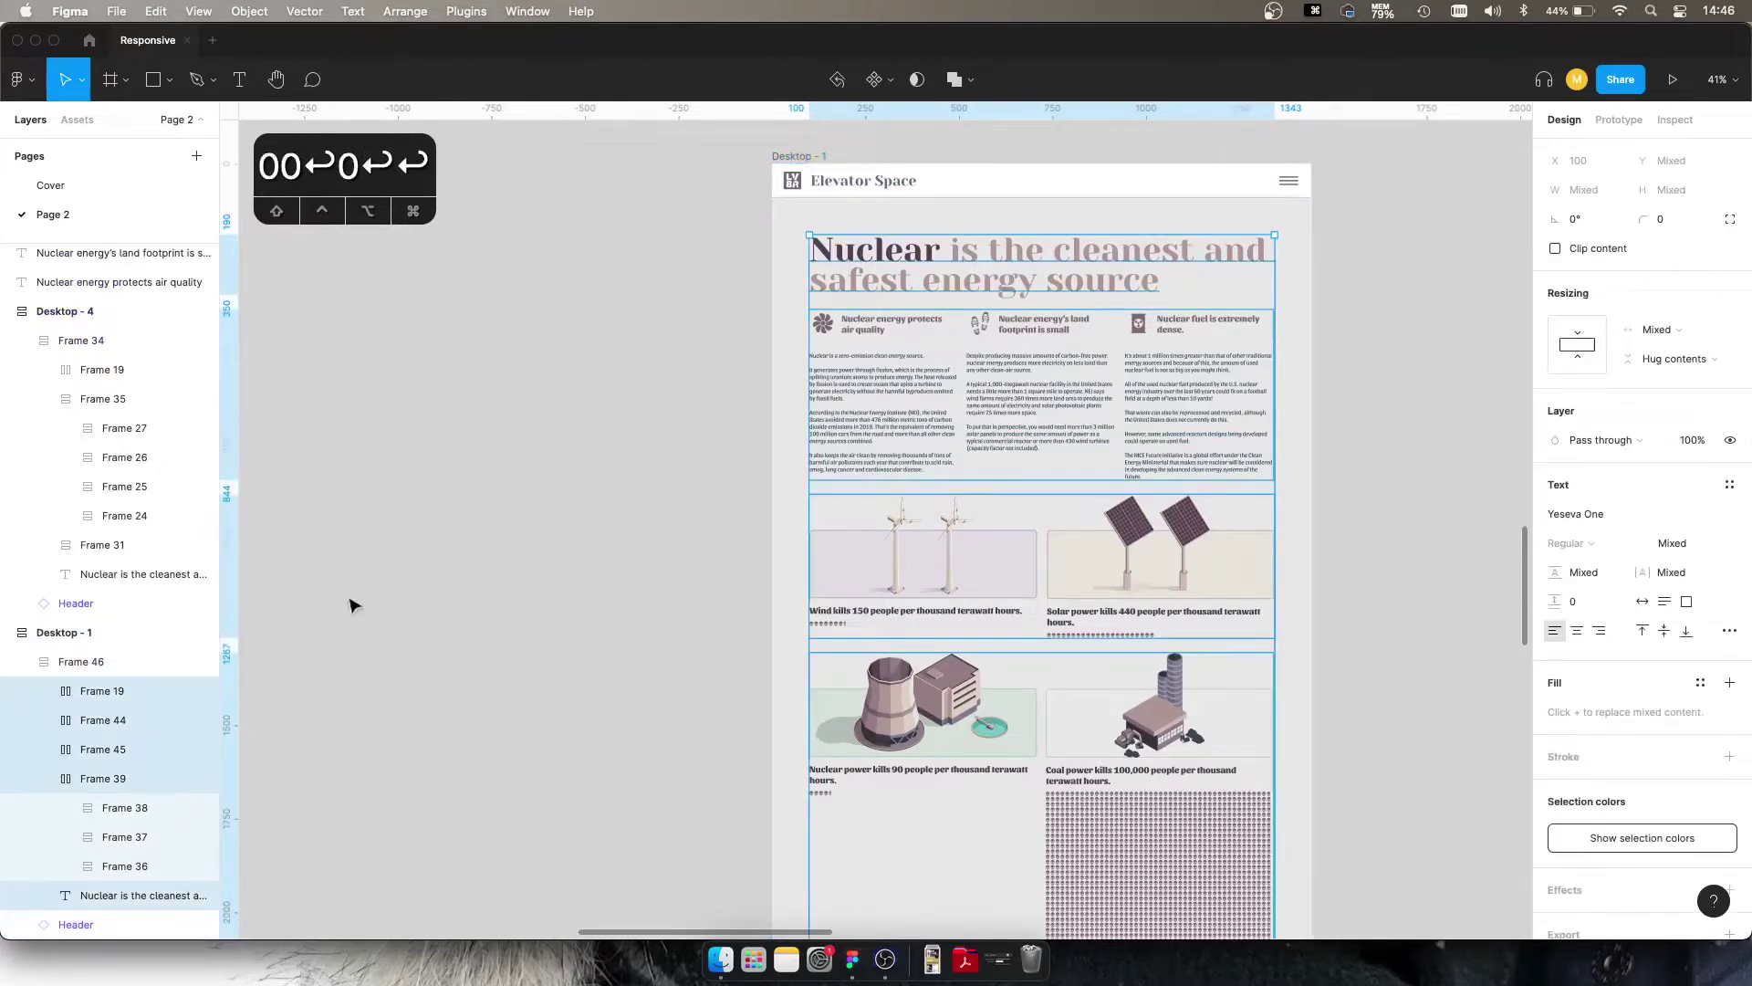
{"action": "left_click", "coordinate": [43, 779]}
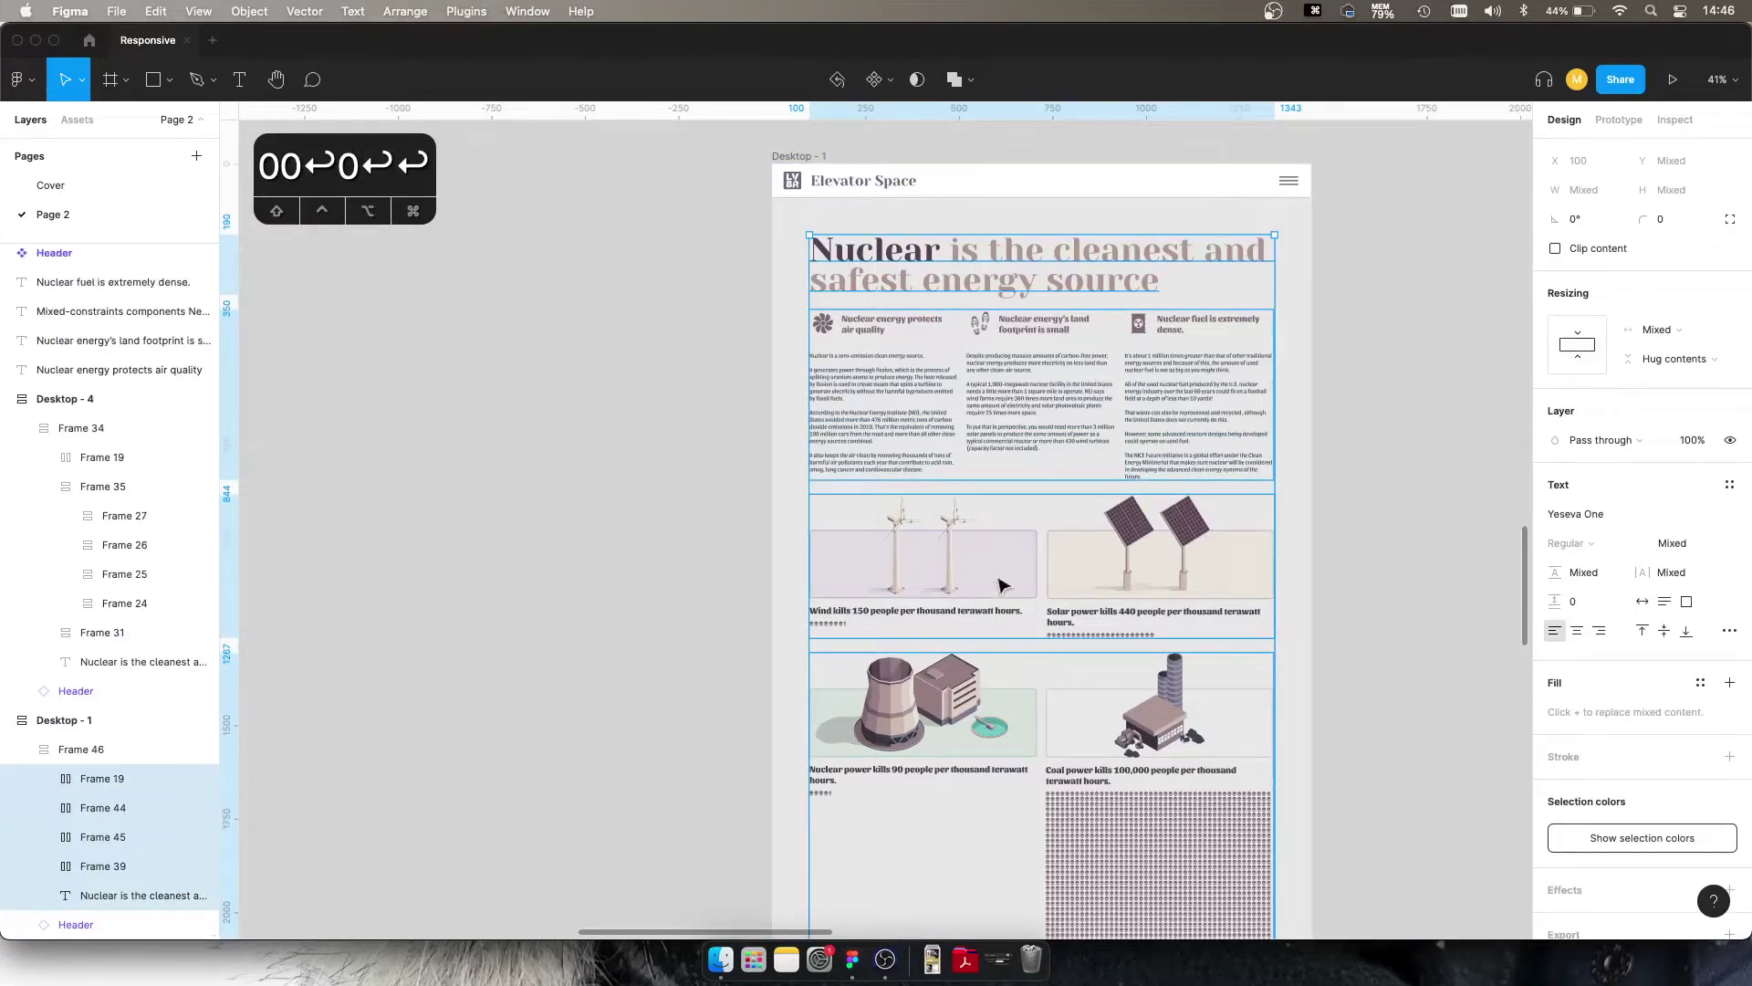
{"action": "scroll", "coordinate": [1037, 572], "scroll_direction": "down", "scroll_amount": 5}
{"action": "scroll", "coordinate": [1038, 573], "scroll_direction": "down", "scroll_amount": 5}
{"action": "scroll", "coordinate": [1037, 572], "scroll_direction": "up", "scroll_amount": 10}
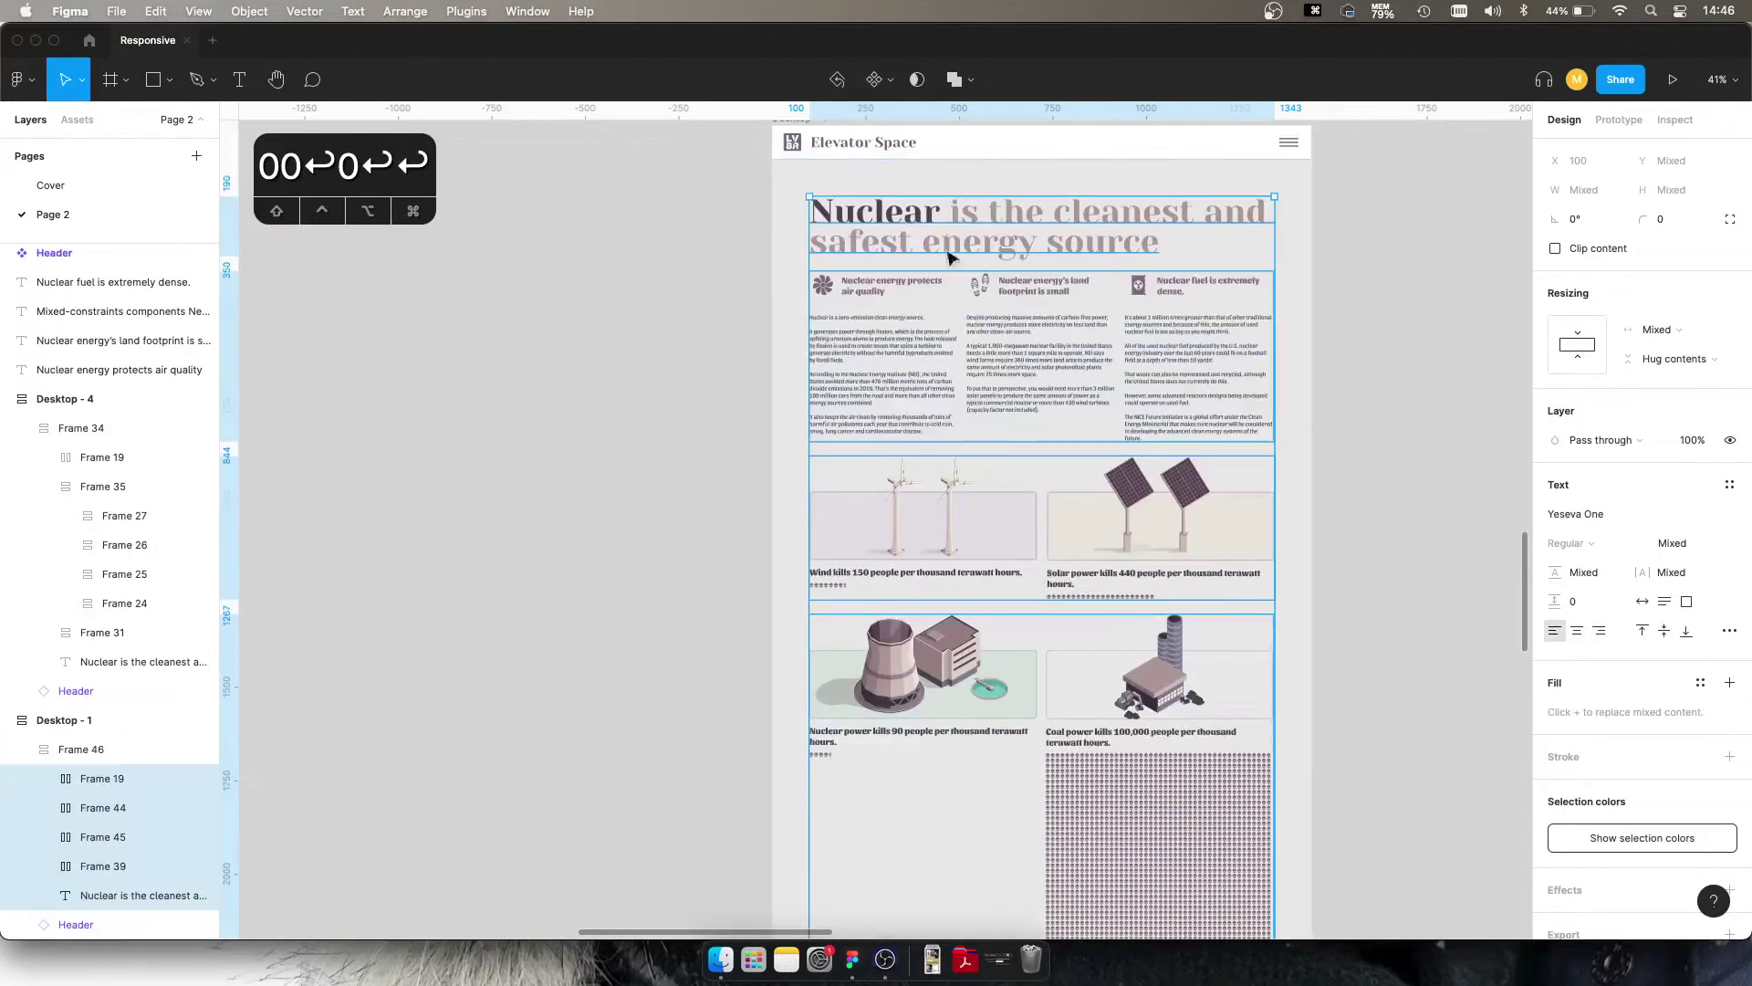
{"action": "scroll", "coordinate": [954, 657], "scroll_direction": "down", "scroll_amount": 5}
{"action": "scroll", "coordinate": [994, 688], "scroll_direction": "down", "scroll_amount": 5}
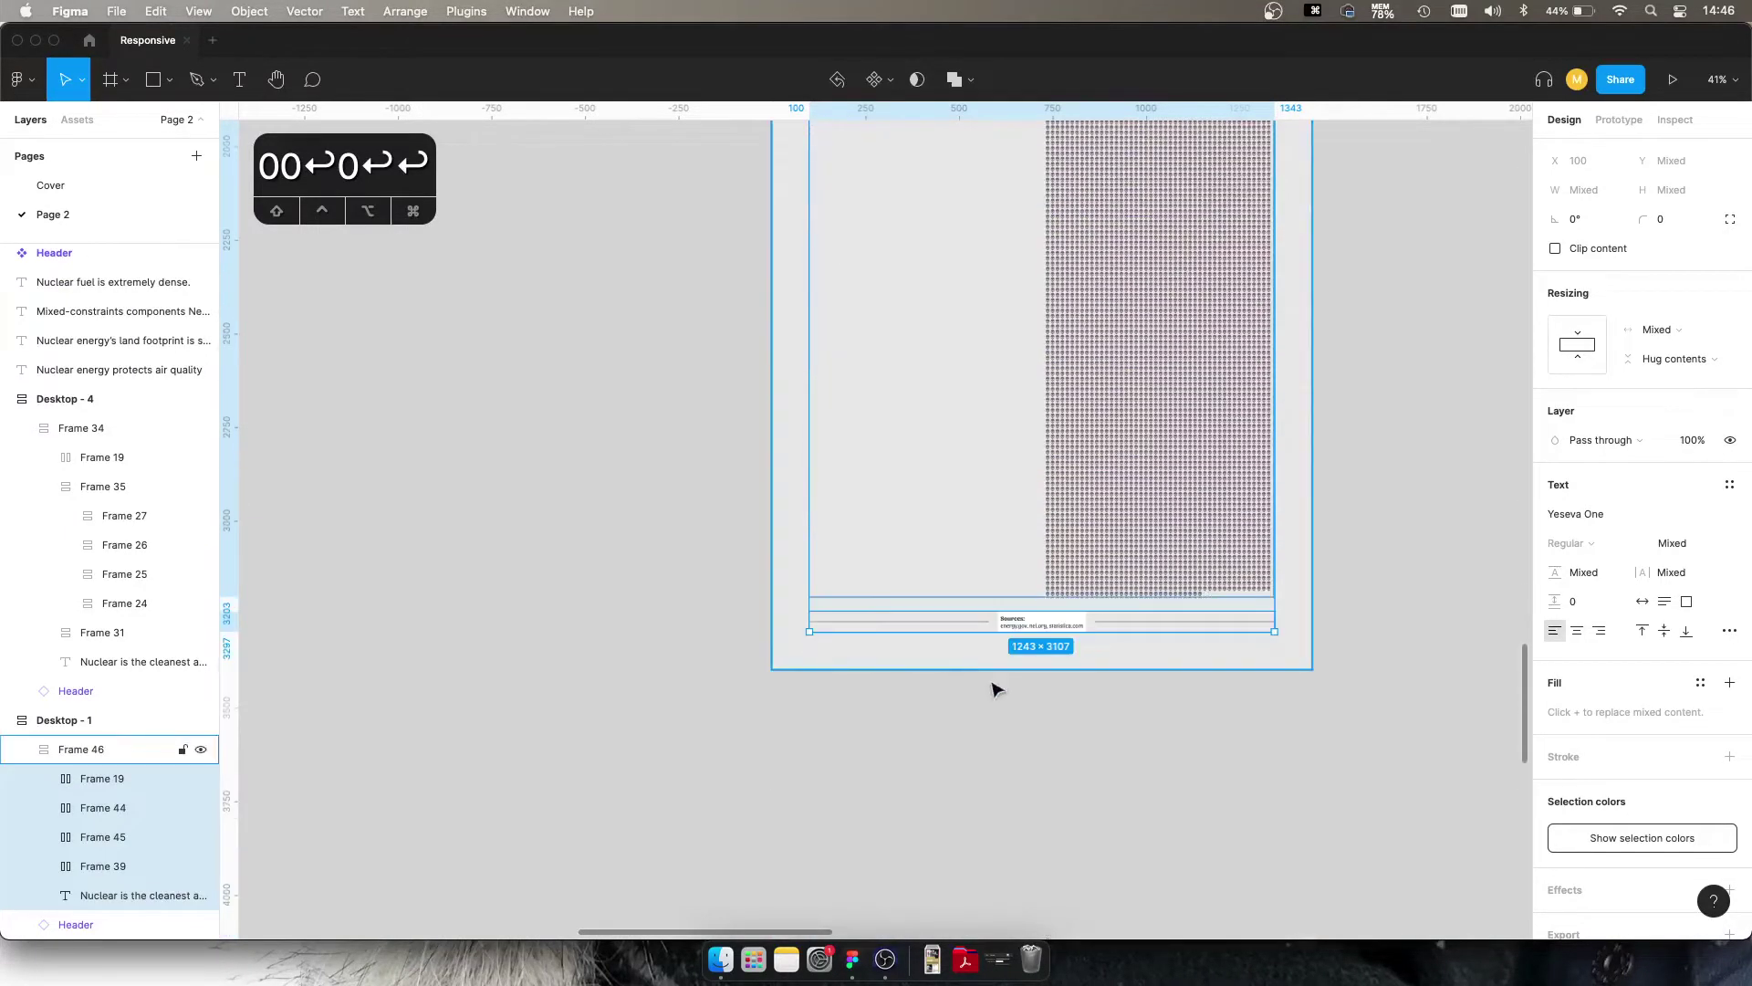
{"action": "scroll", "coordinate": [994, 606], "scroll_direction": "up", "scroll_amount": 10}
{"action": "left_click", "coordinate": [1464, 534]}
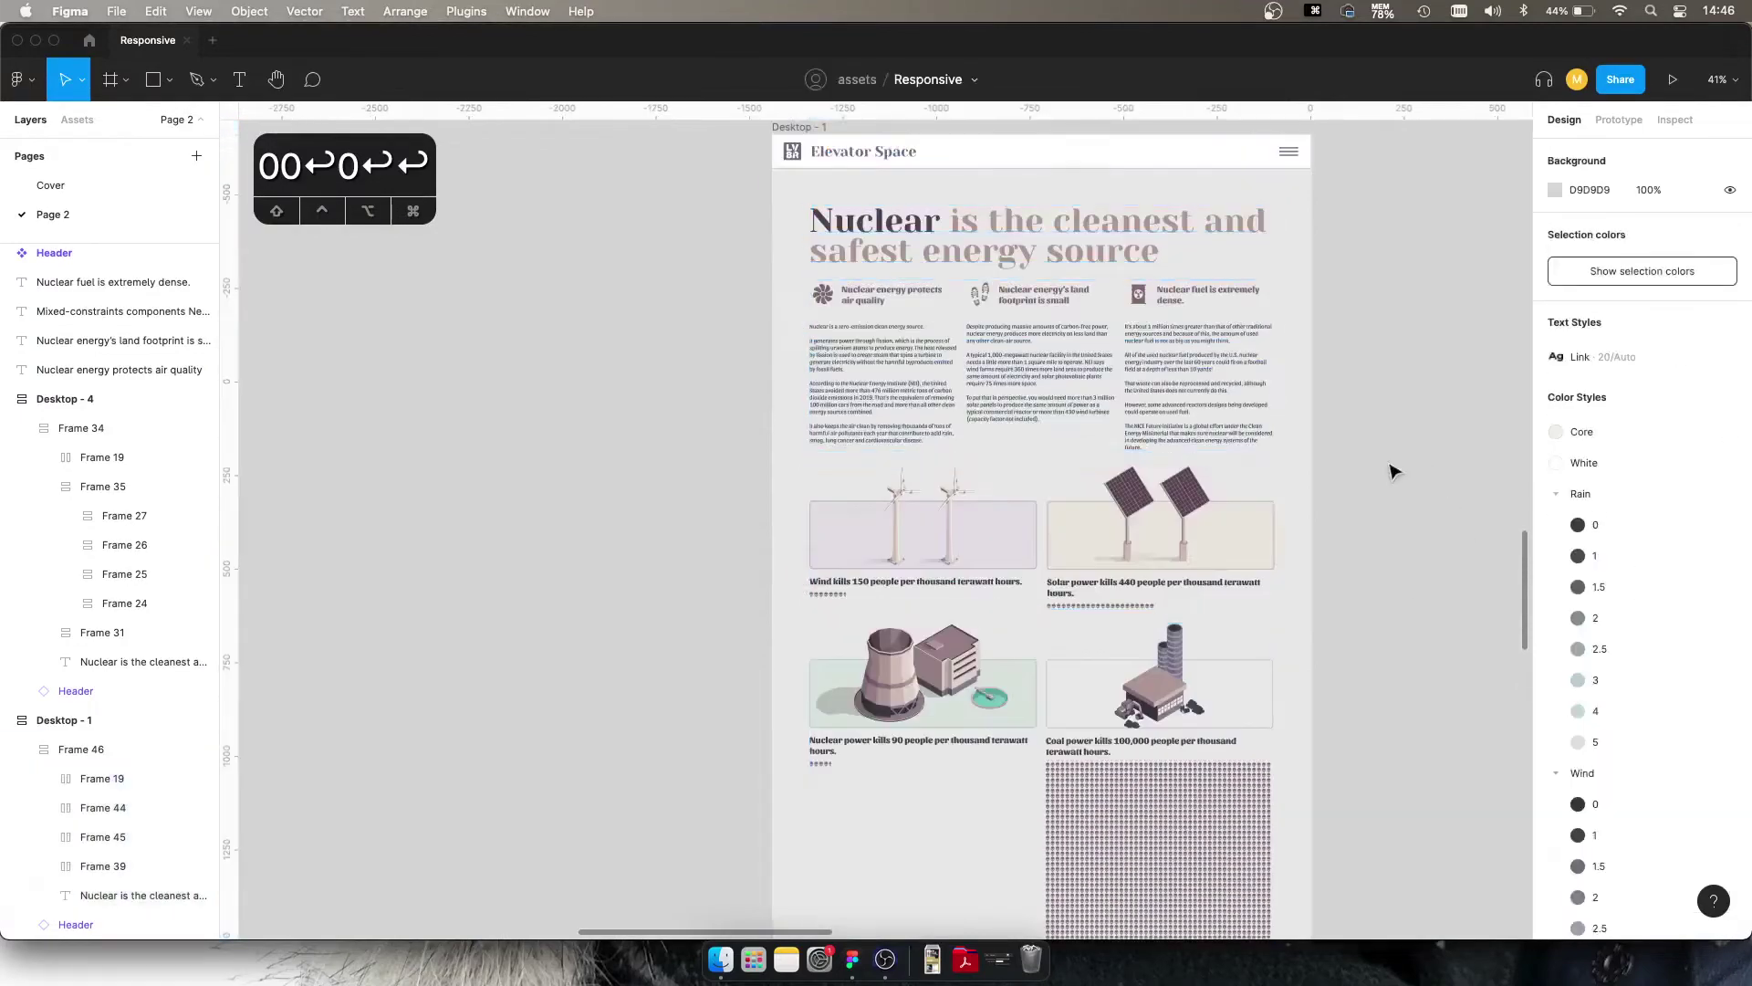
Step: Try the Impact font on the skull icon text under the coal power card and undo the font change
{"action": "scroll", "coordinate": [1310, 415], "scroll_direction": "up", "scroll_amount": 1}
{"action": "scroll", "coordinate": [1187, 424], "scroll_direction": "down", "scroll_amount": 3}
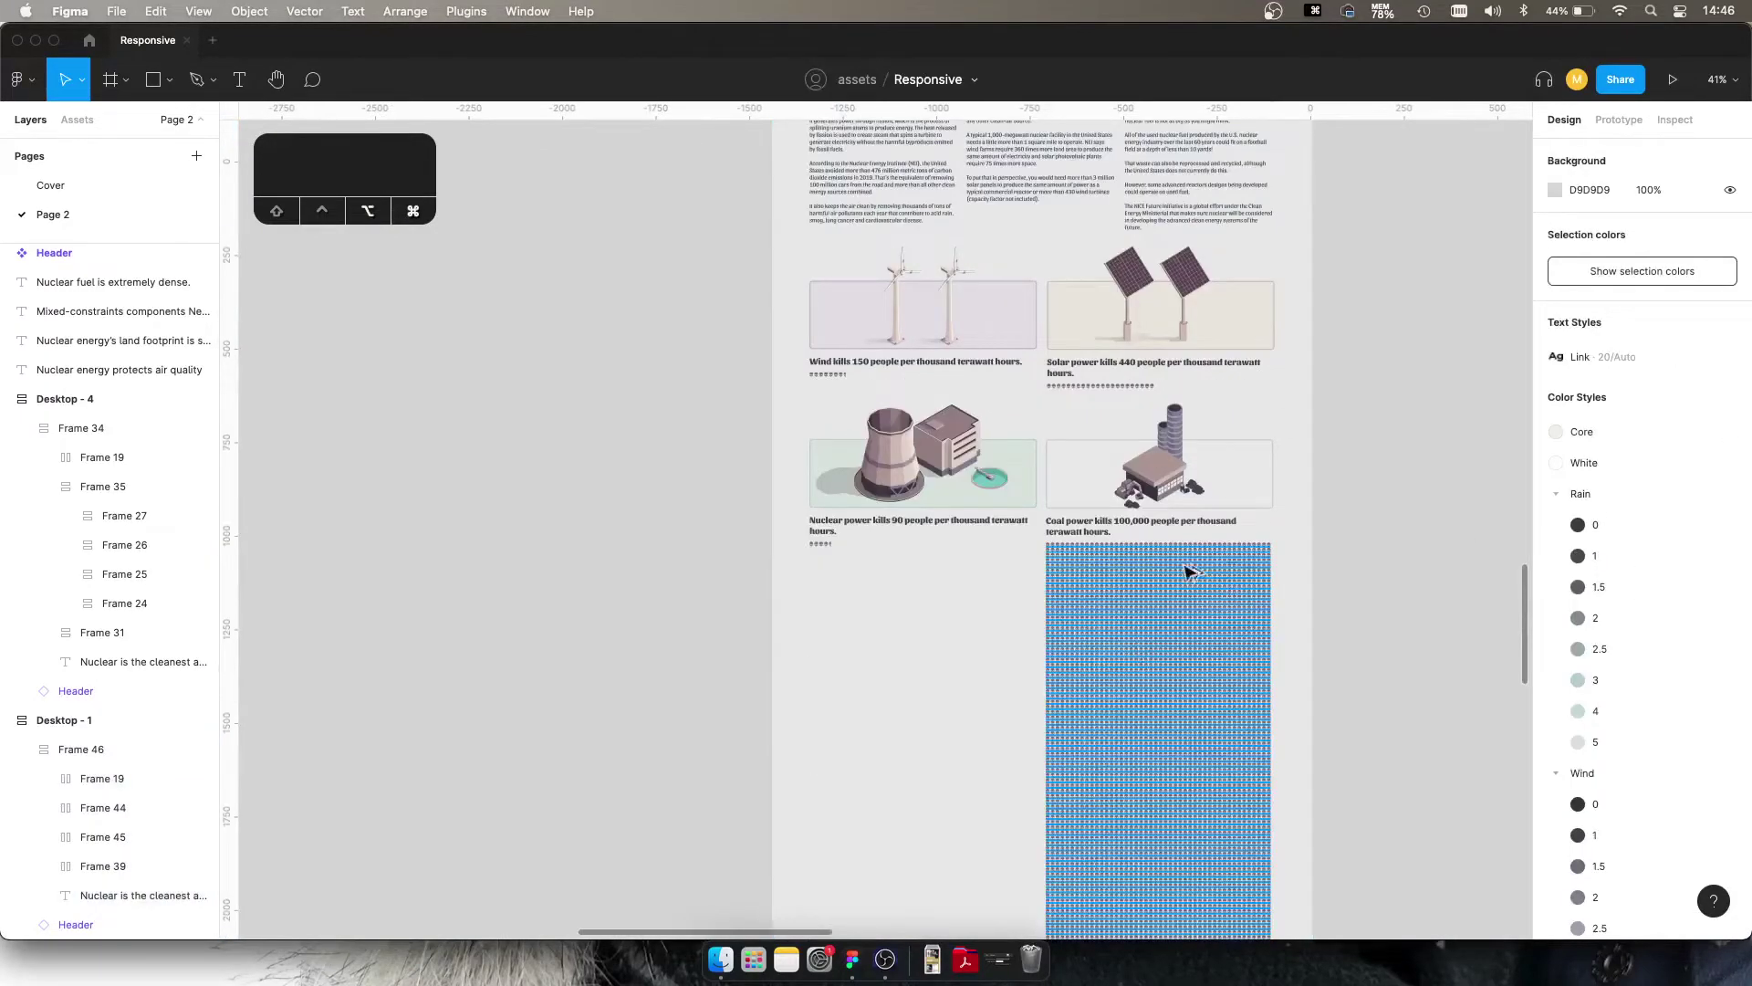
{"action": "scroll", "coordinate": [1144, 559], "scroll_direction": "up", "scroll_amount": 10}
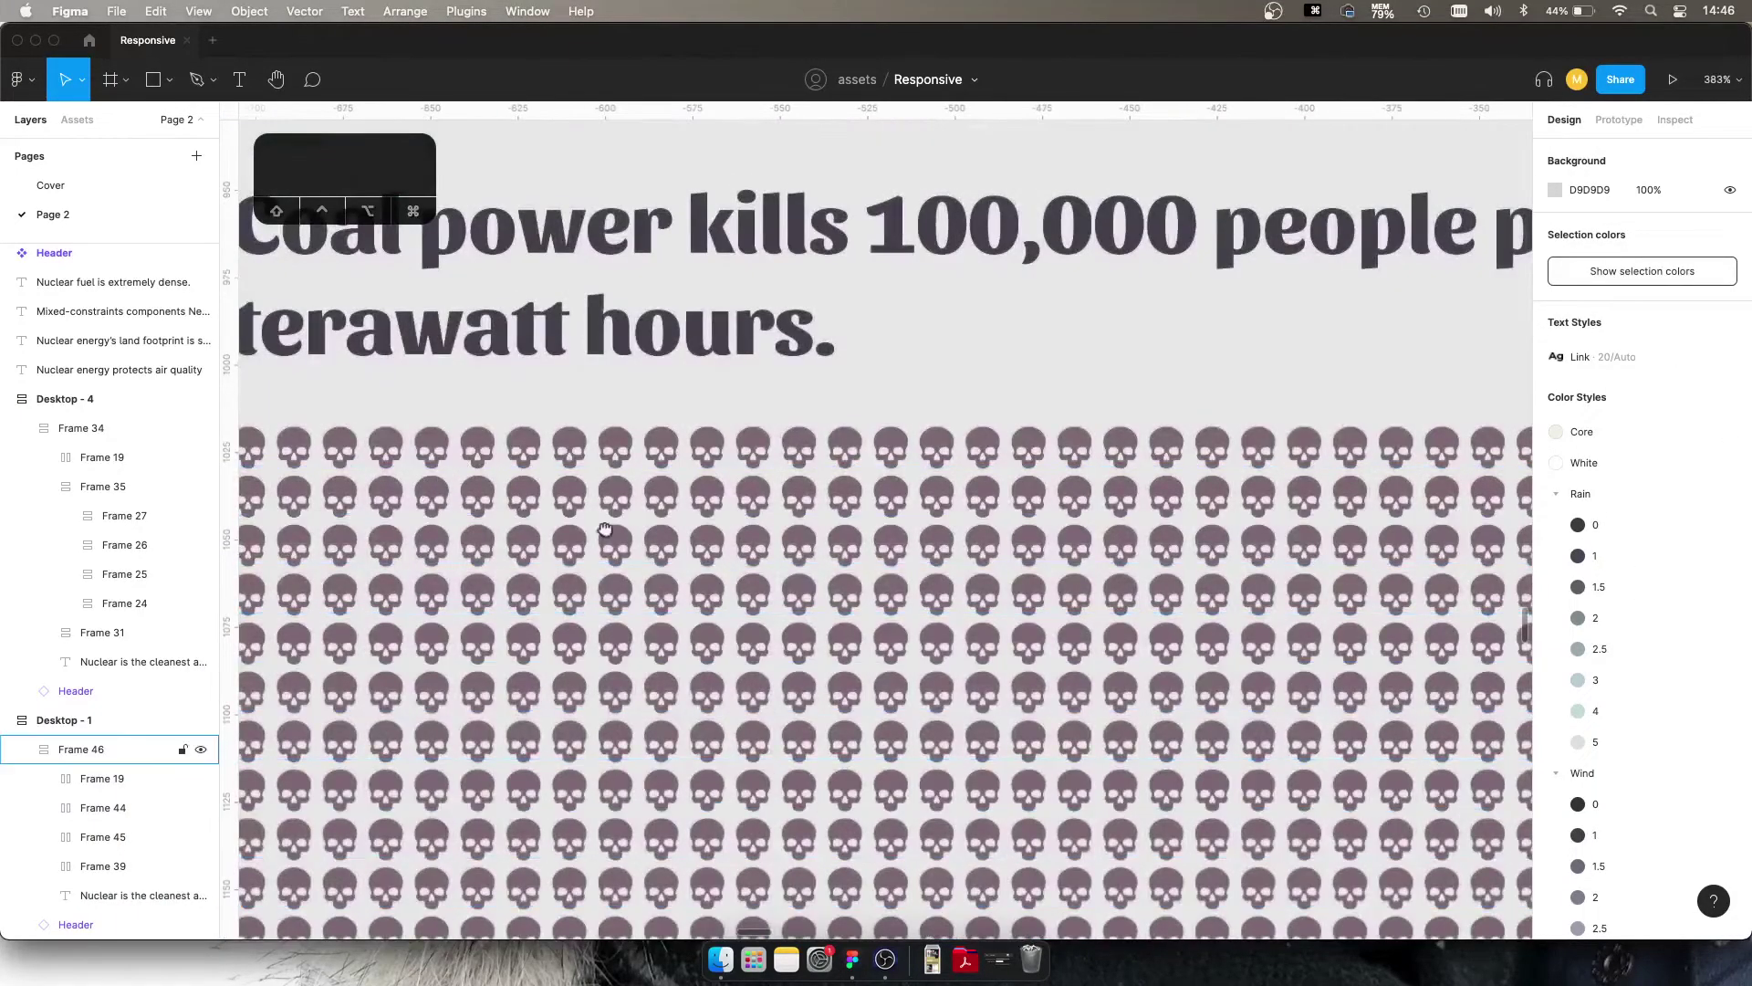
{"action": "scroll", "coordinate": [547, 511], "scroll_direction": "left", "scroll_amount": 5}
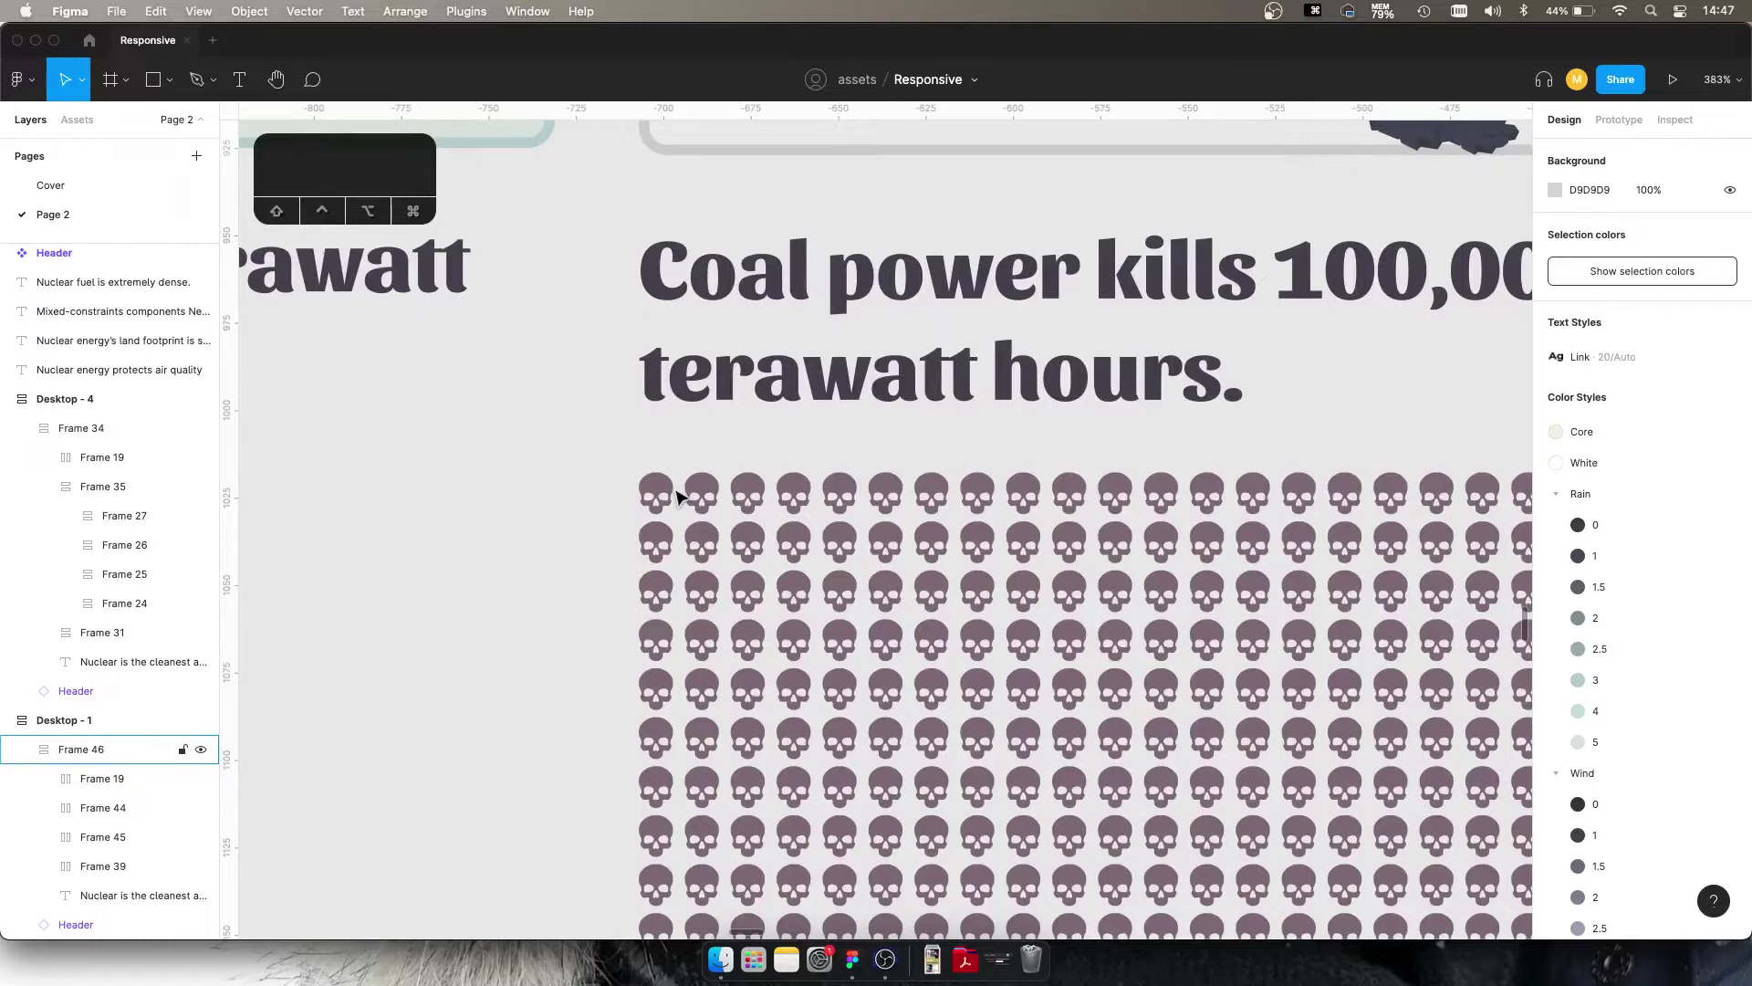
{"action": "left_click", "coordinate": [669, 575]}
{"action": "left_click", "coordinate": [790, 558], "text": "super"}
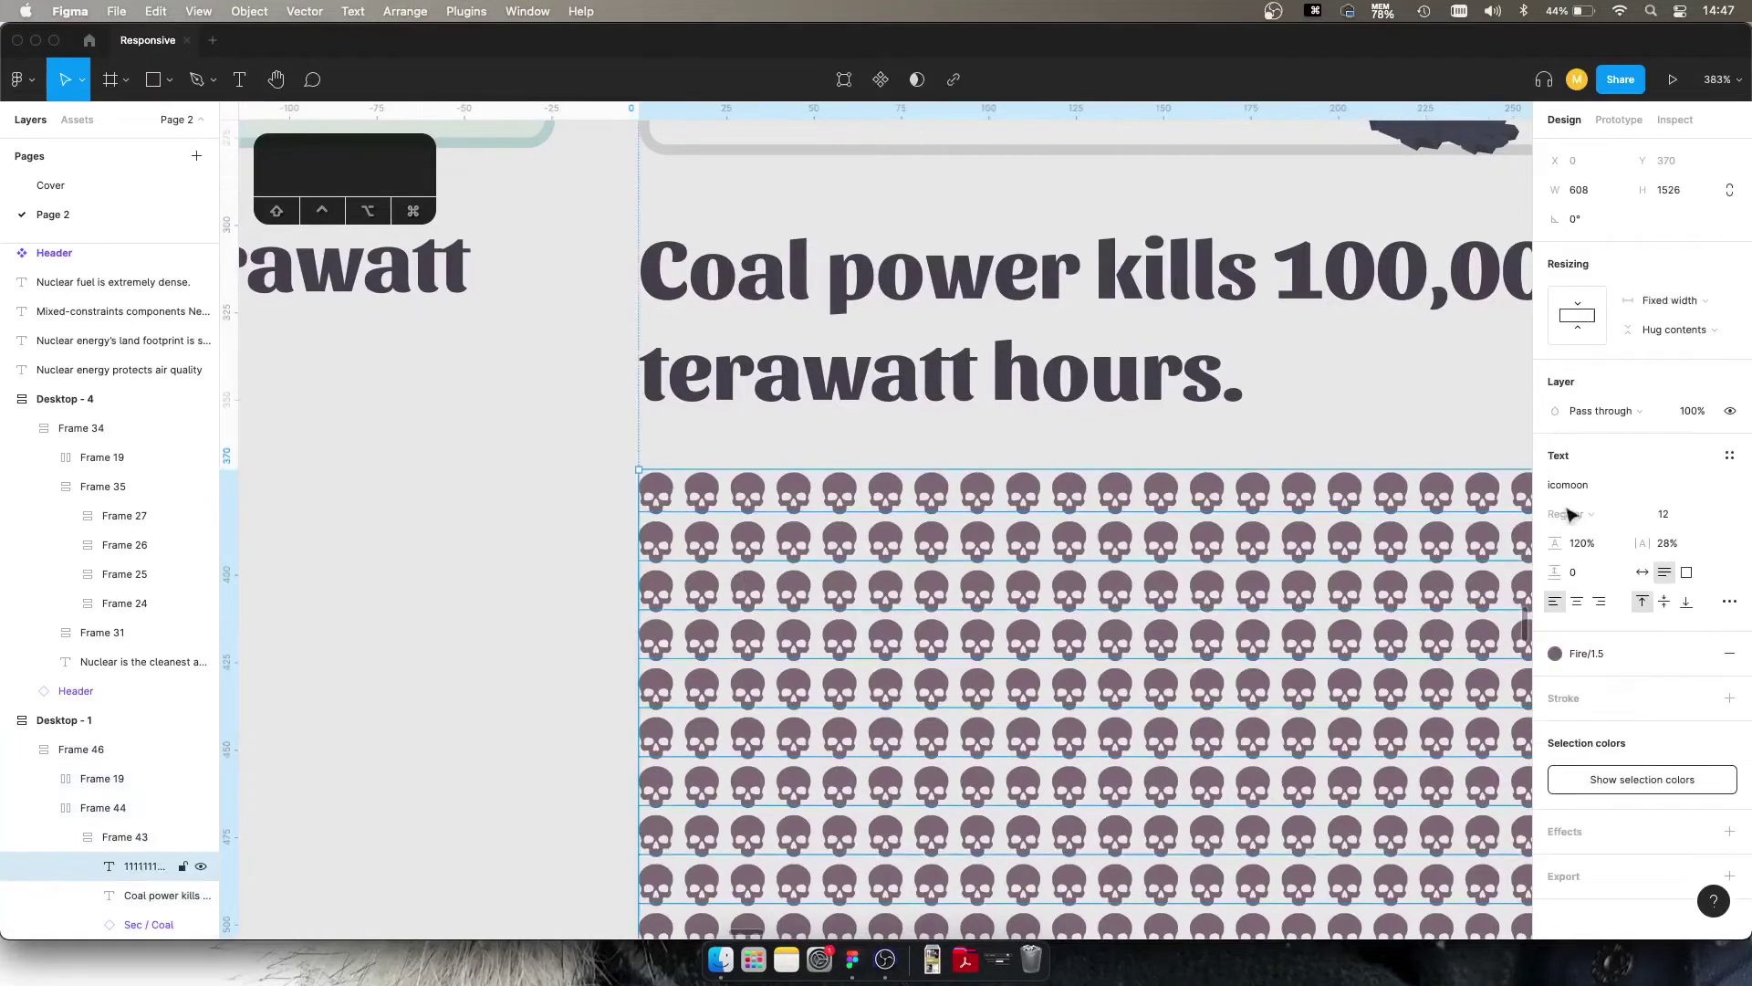
{"action": "left_click", "coordinate": [1731, 486]}
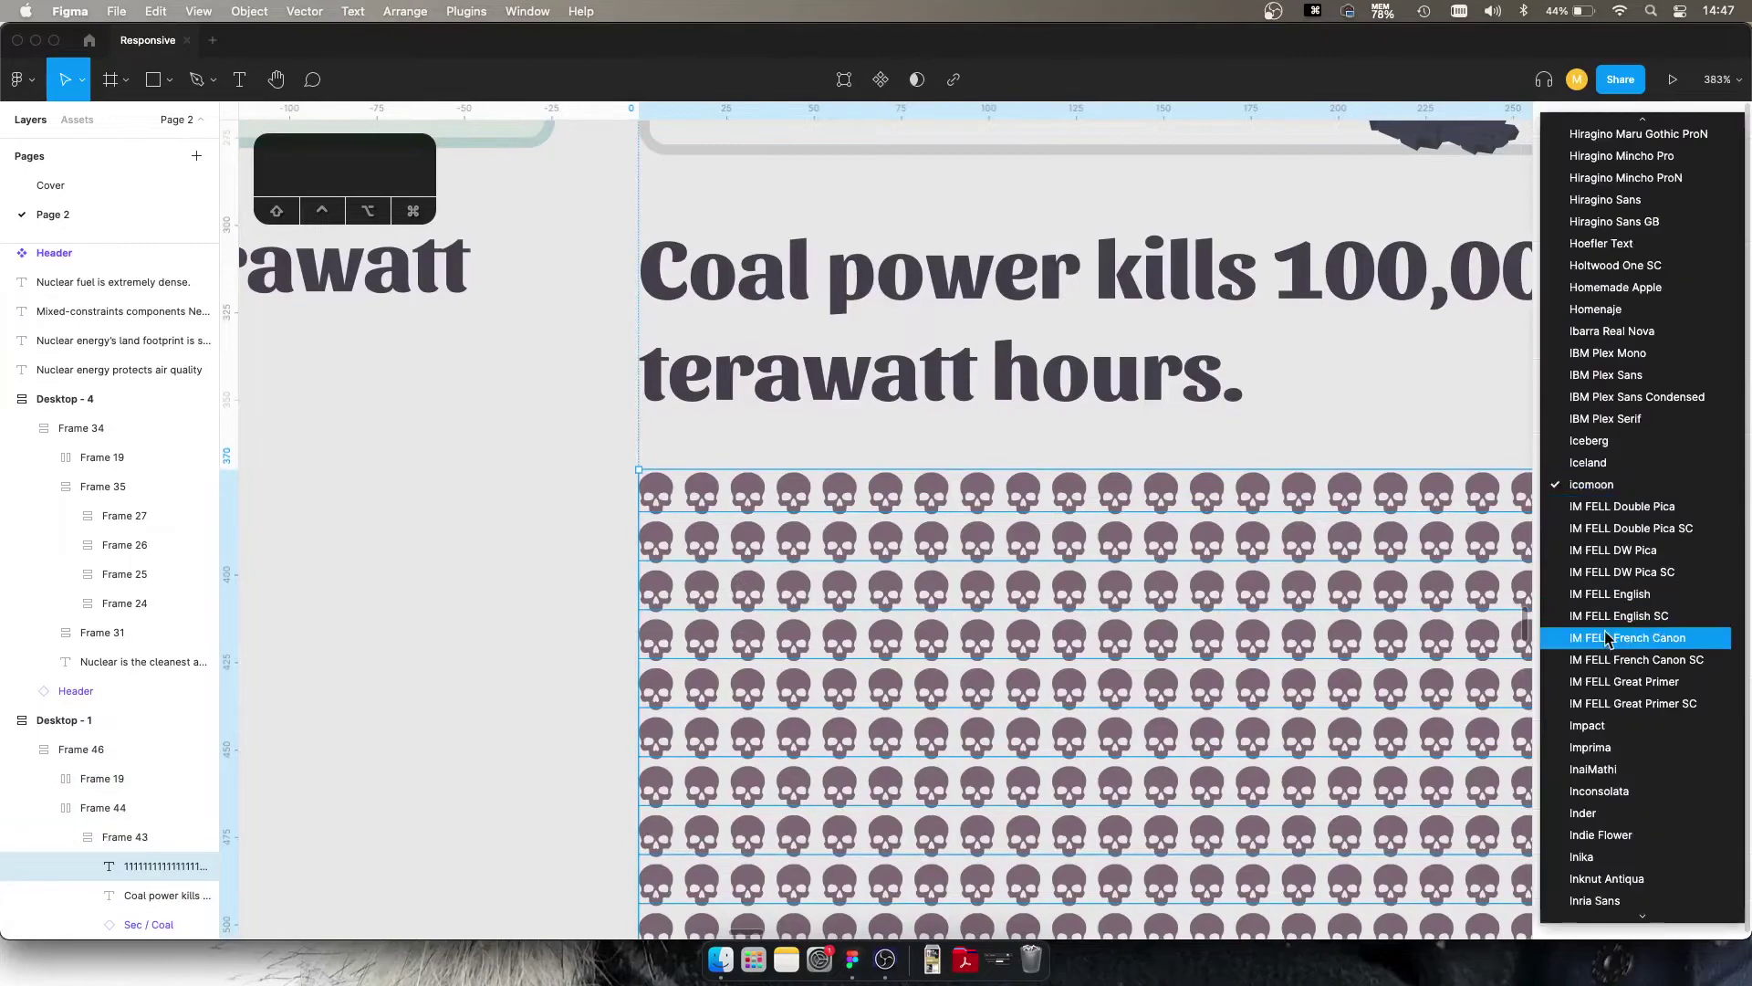
{"action": "left_click", "coordinate": [1587, 725]}
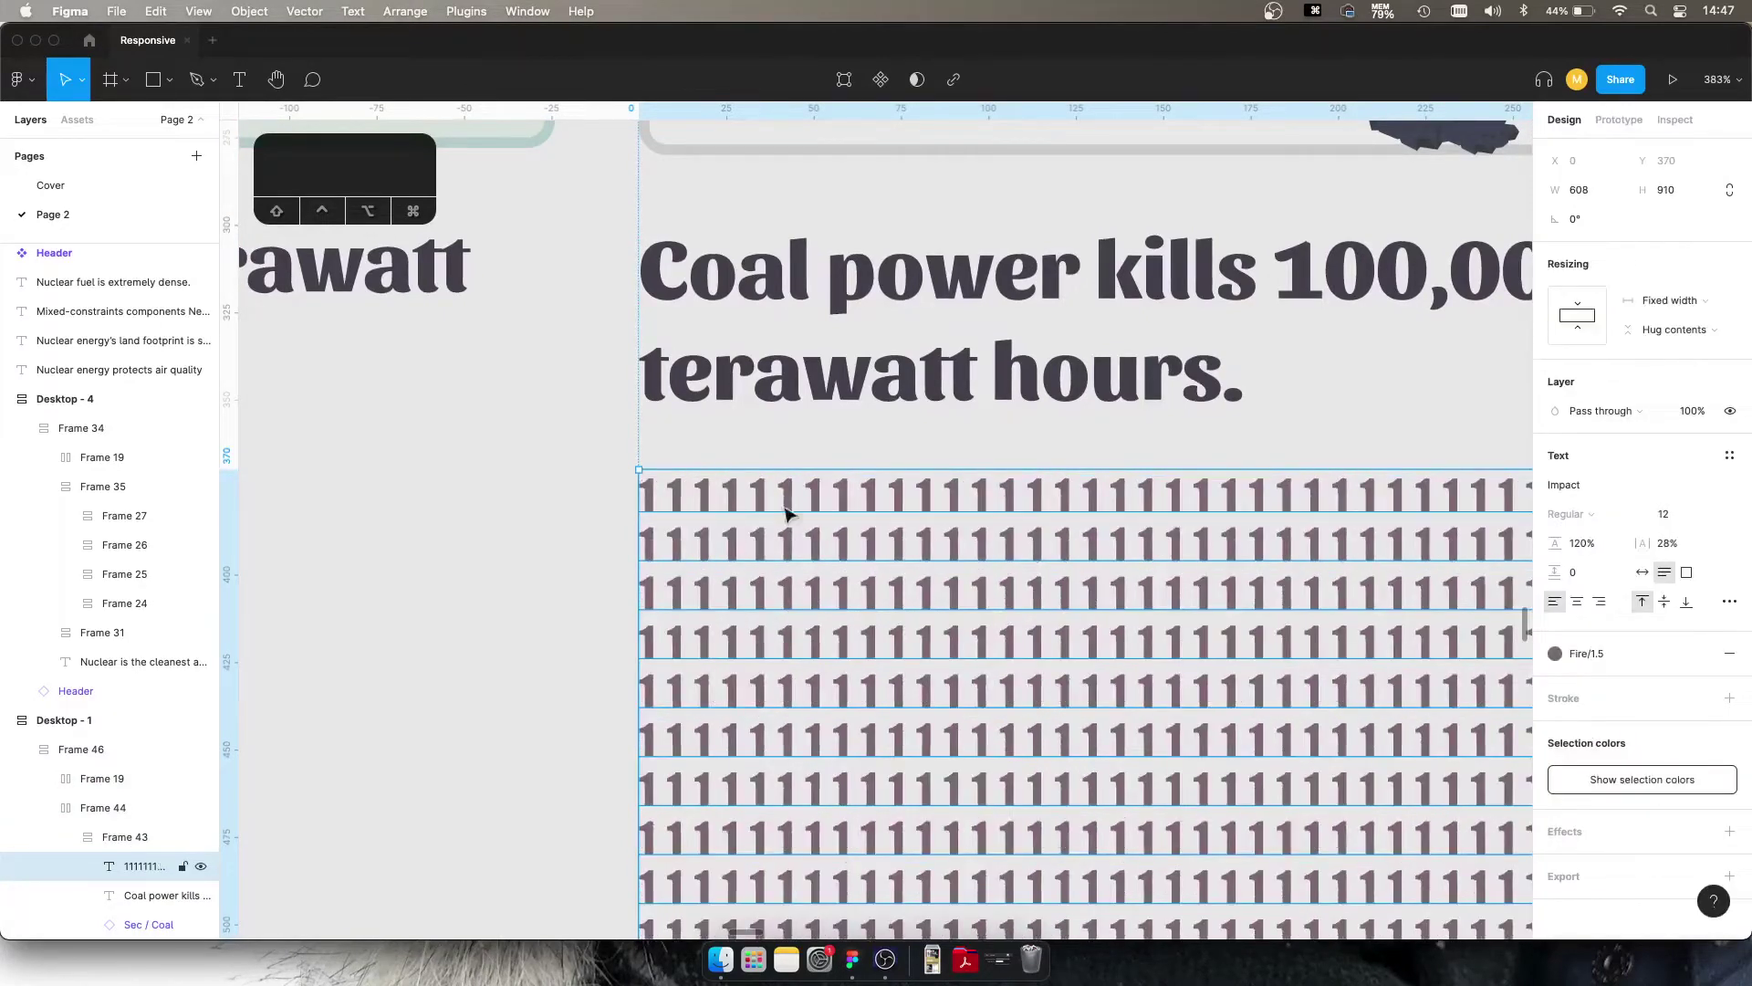
{"action": "key", "text": "super+z"}
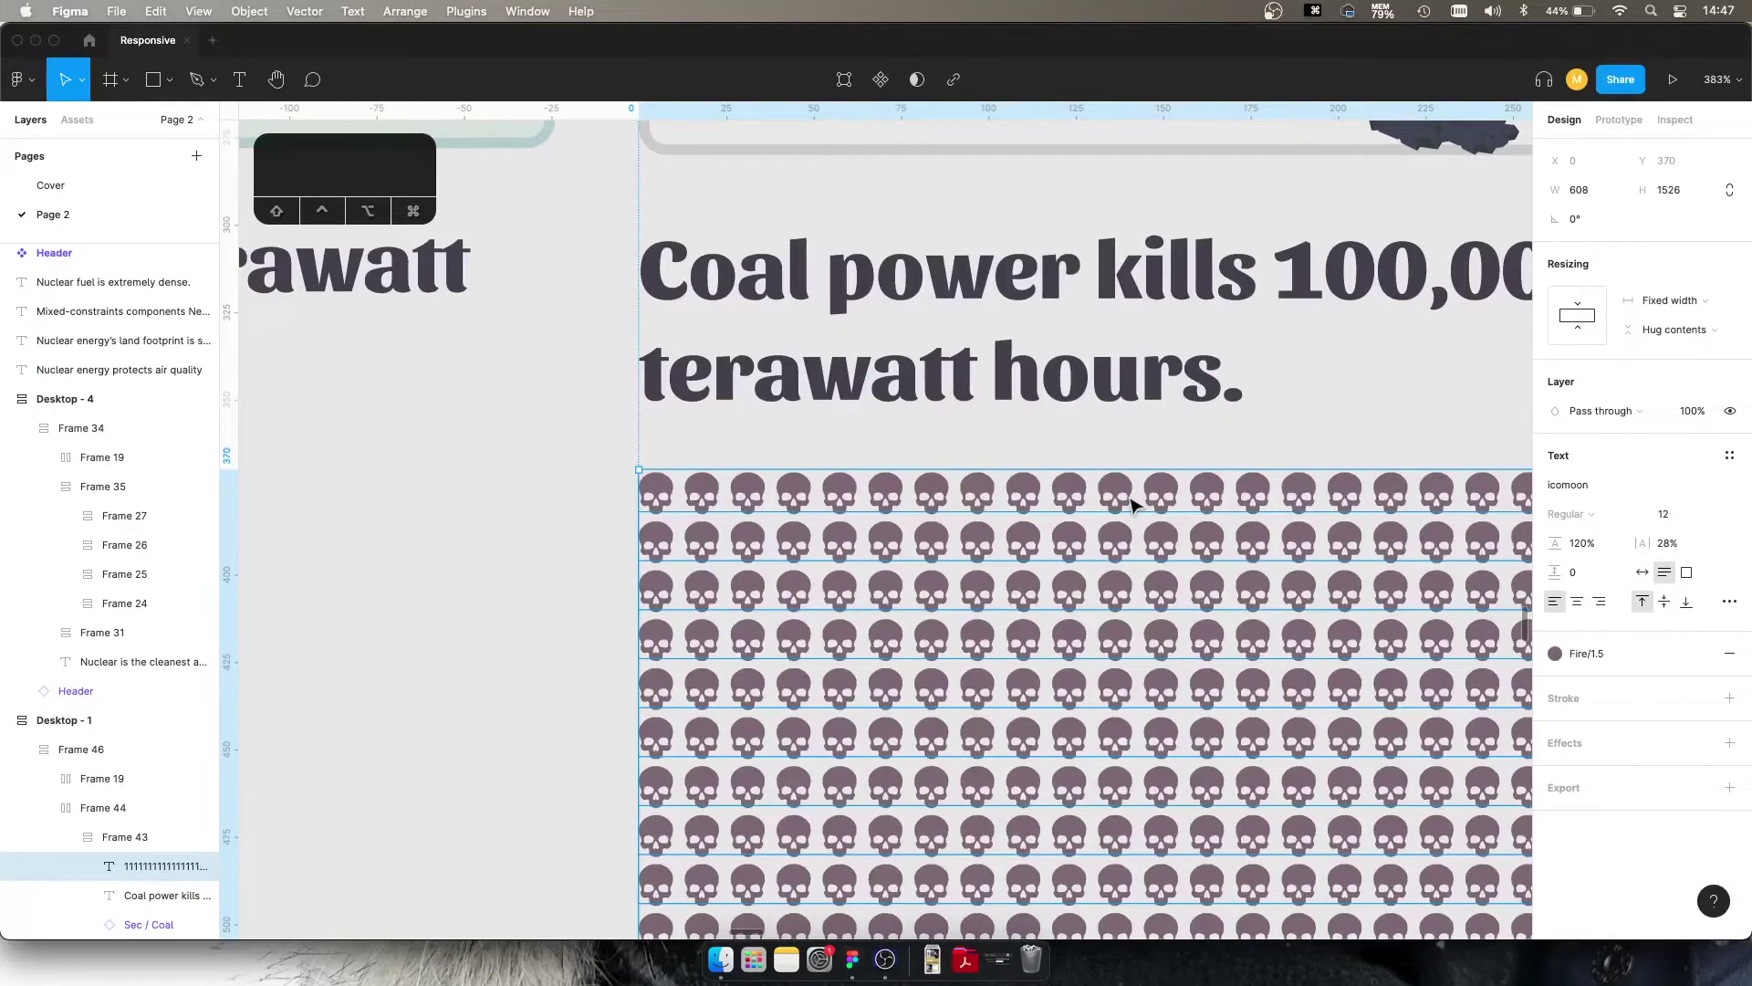
{"action": "scroll", "coordinate": [1132, 505], "scroll_direction": "down", "scroll_amount": 10}
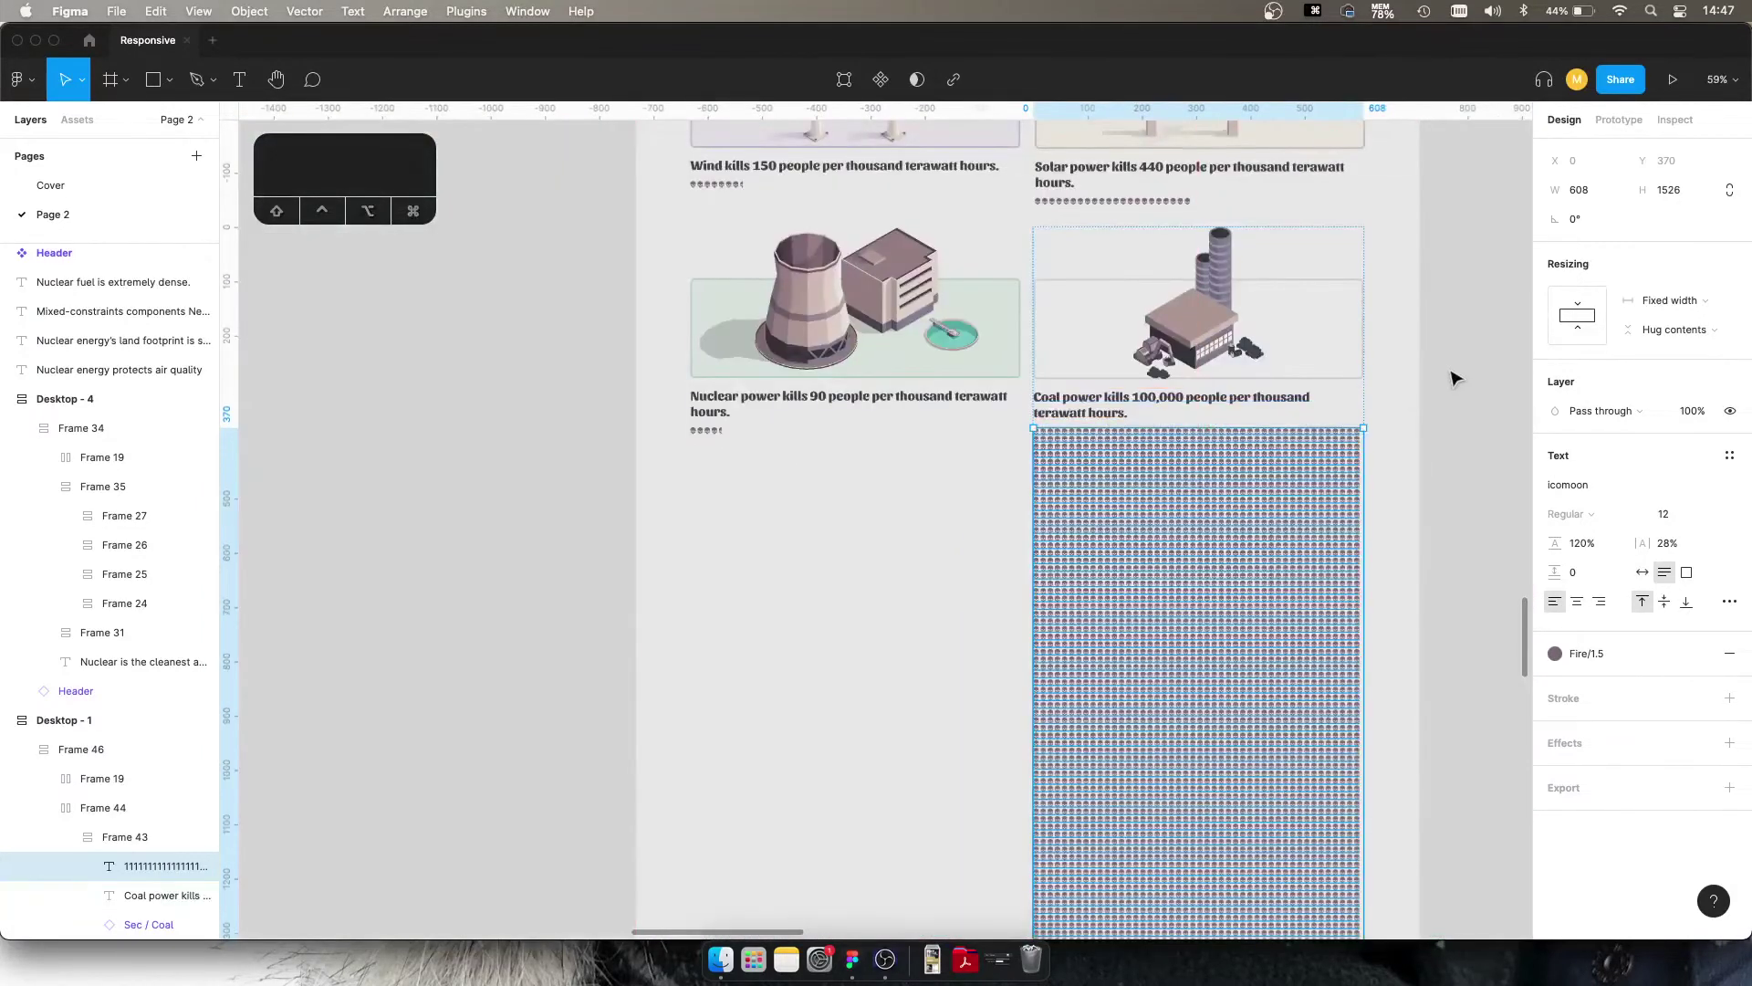
{"action": "left_click", "coordinate": [1455, 377]}
Step: Inspect the barrel icon beside the nuclear fuel heading in Desktop - 1 and its place in the layer structure
{"action": "scroll", "coordinate": [1455, 378], "scroll_direction": "up", "scroll_amount": 3}
{"action": "scroll", "coordinate": [1455, 377], "scroll_direction": "up", "scroll_amount": 10}
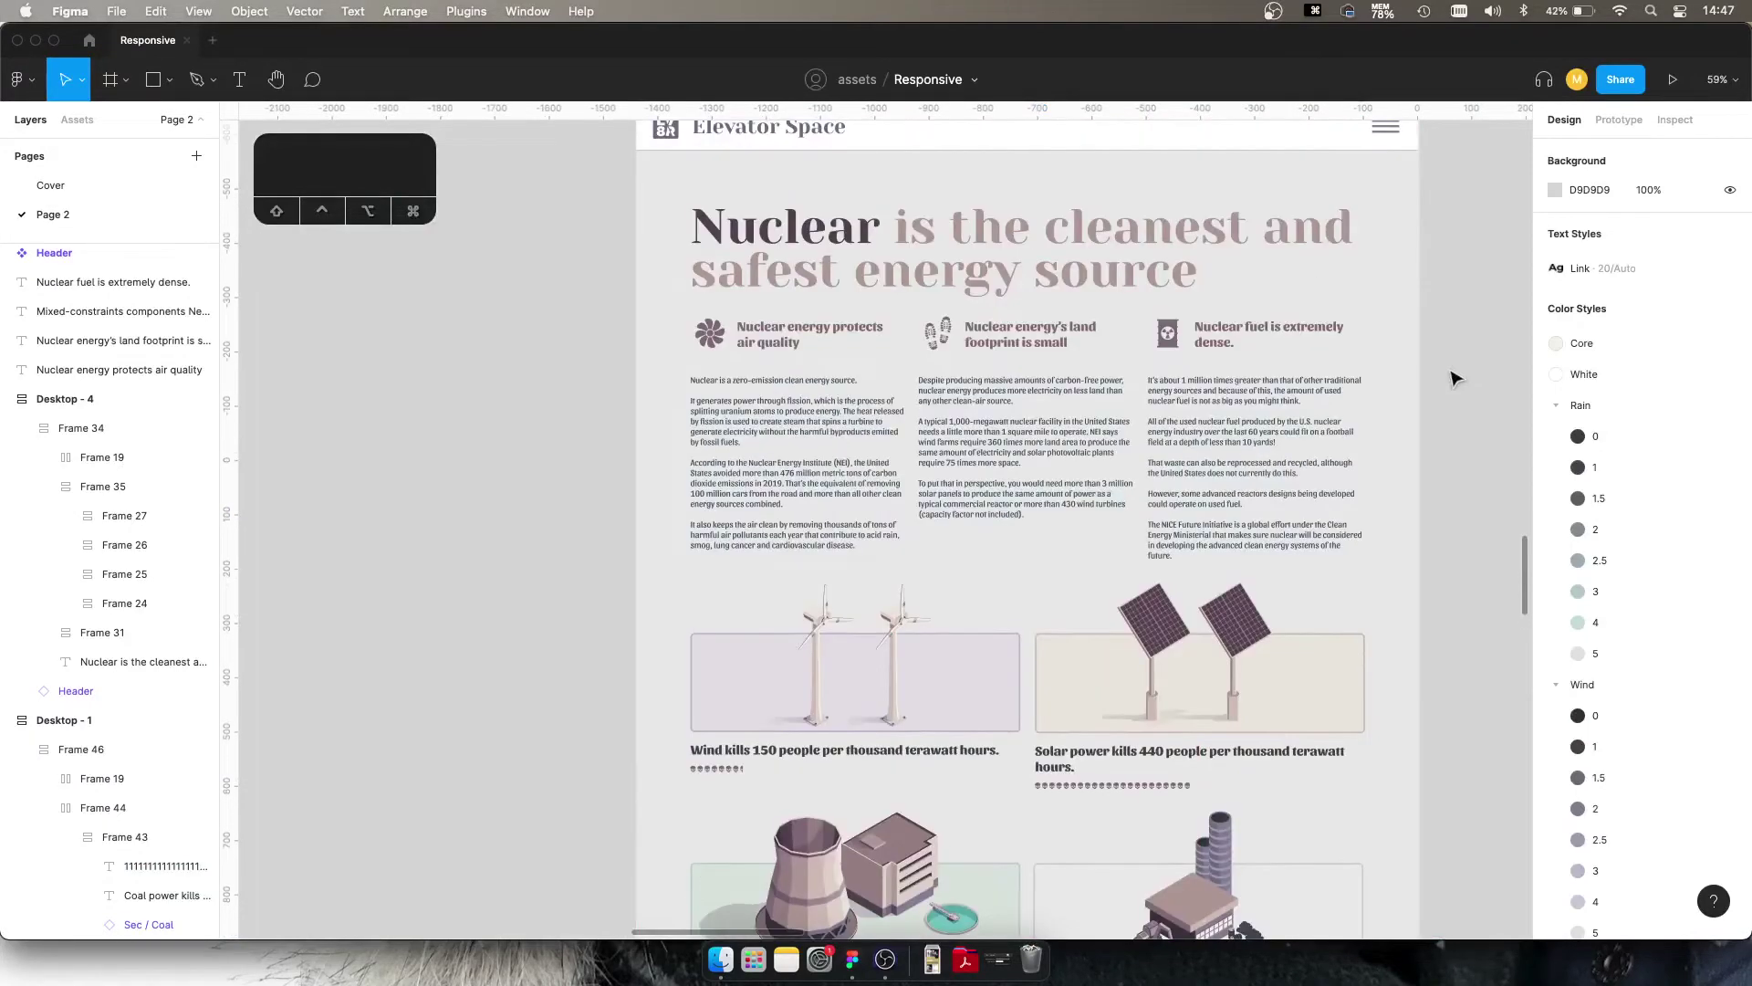
{"action": "scroll", "coordinate": [1167, 325], "scroll_direction": "up", "scroll_amount": 10}
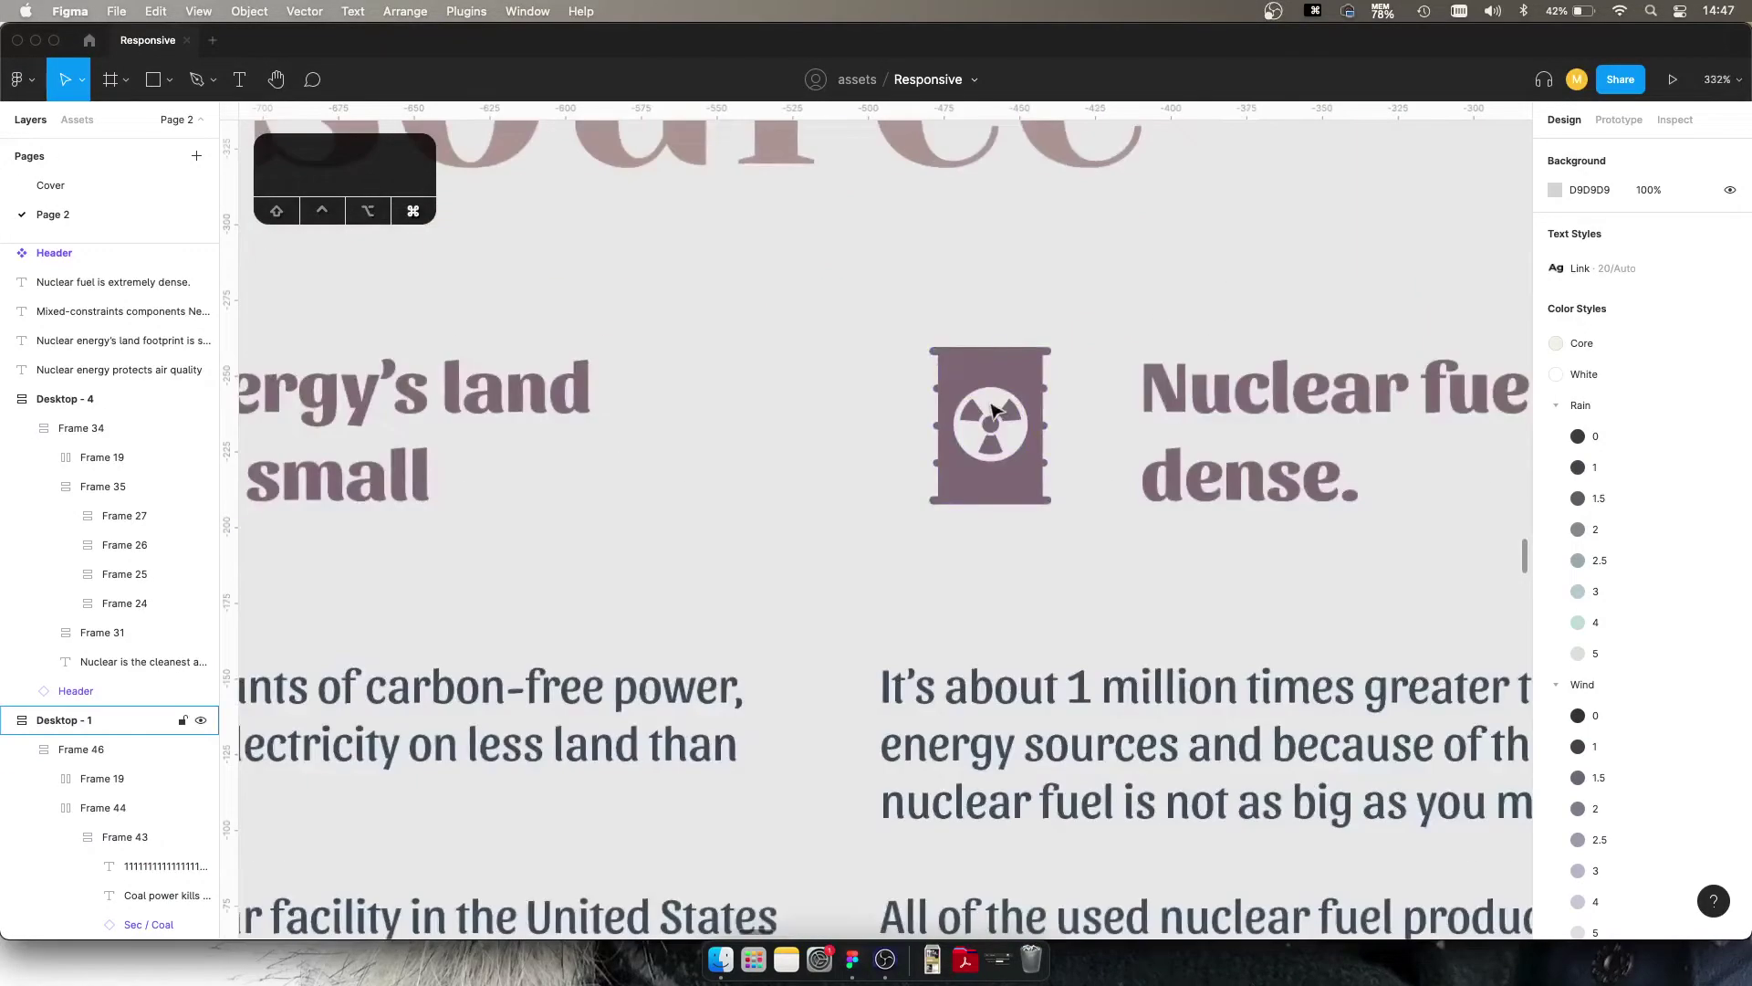
{"action": "left_click", "coordinate": [993, 369]}
{"action": "scroll", "coordinate": [963, 374], "scroll_direction": "down", "scroll_amount": 10}
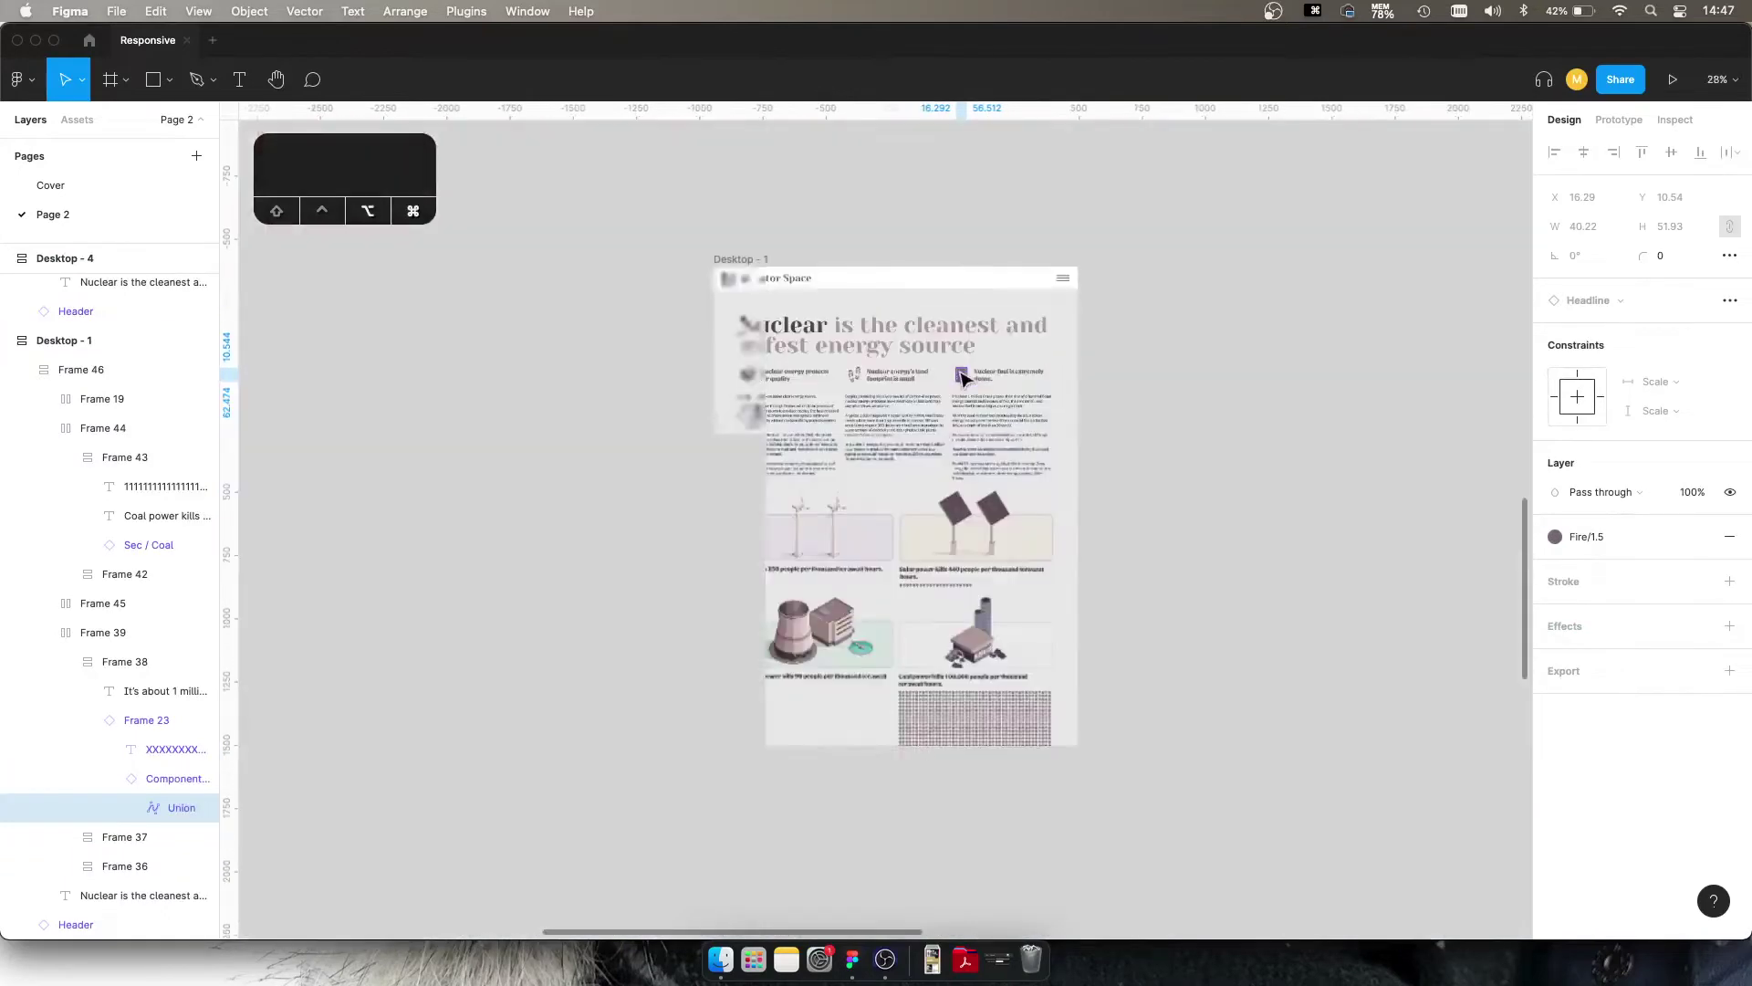
{"action": "left_click", "coordinate": [1323, 450]}
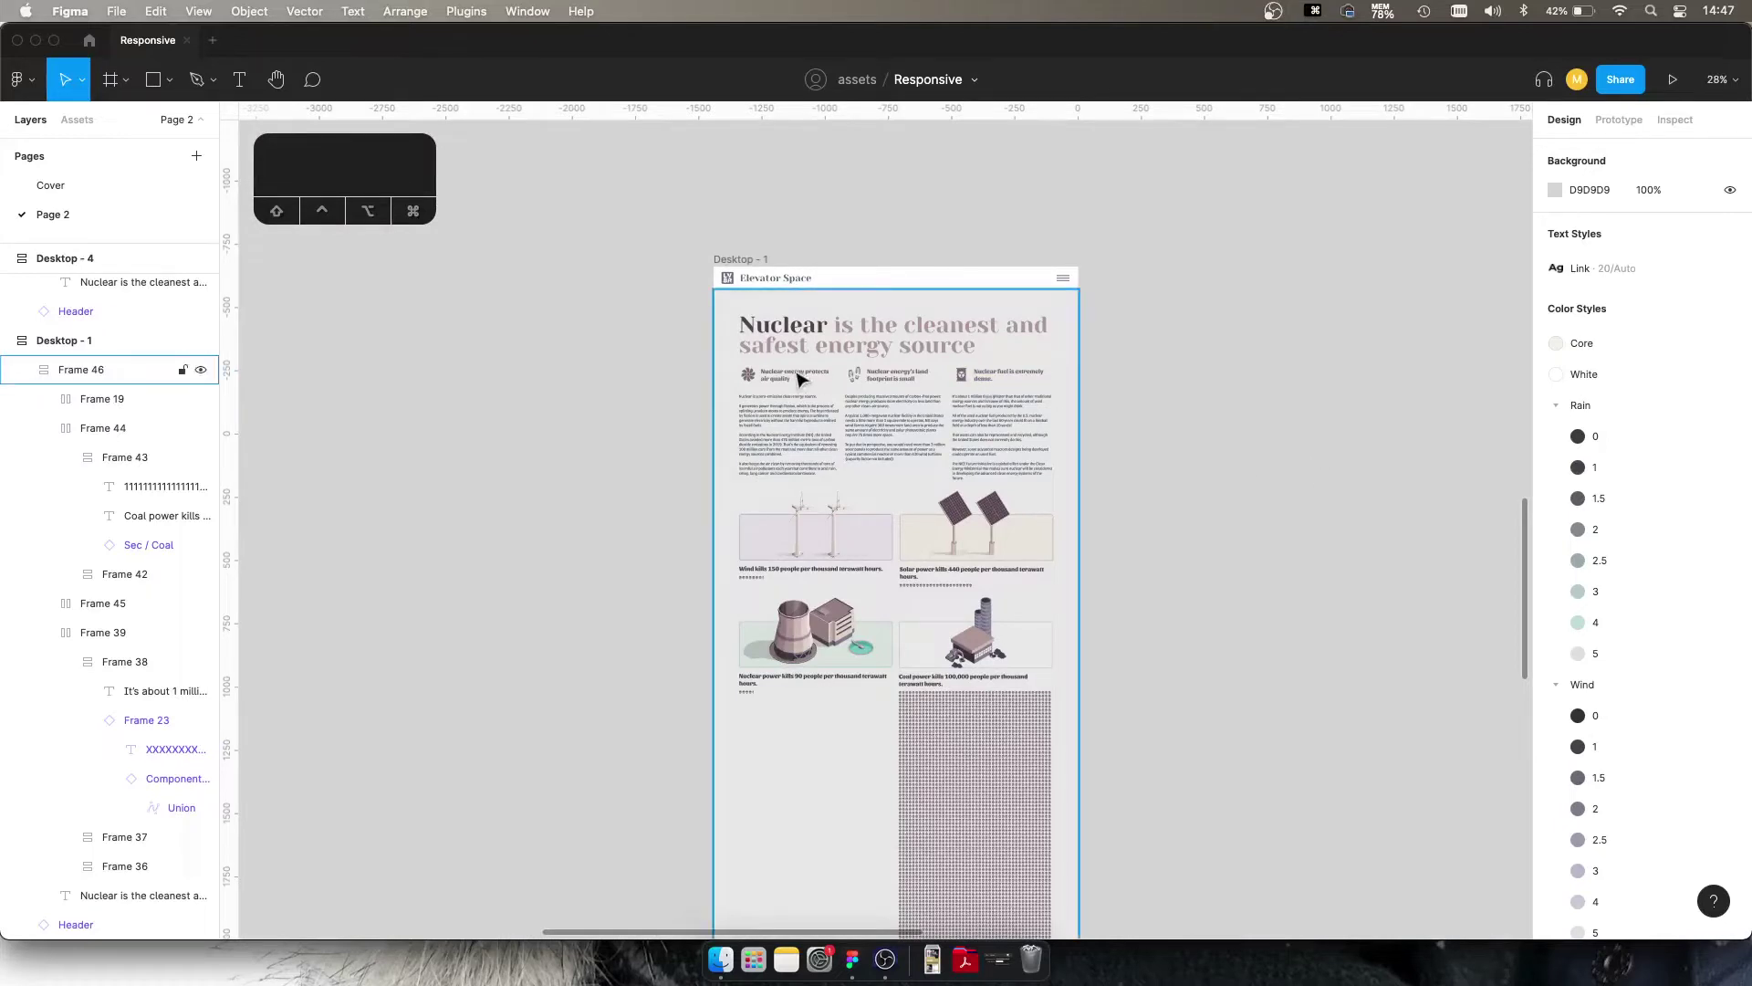
Step: Duplicate the Desktop - 1 frame beside the original and rename the copy to Tablet
{"action": "scroll", "coordinate": [665, 540], "scroll_direction": "left", "scroll_amount": 2}
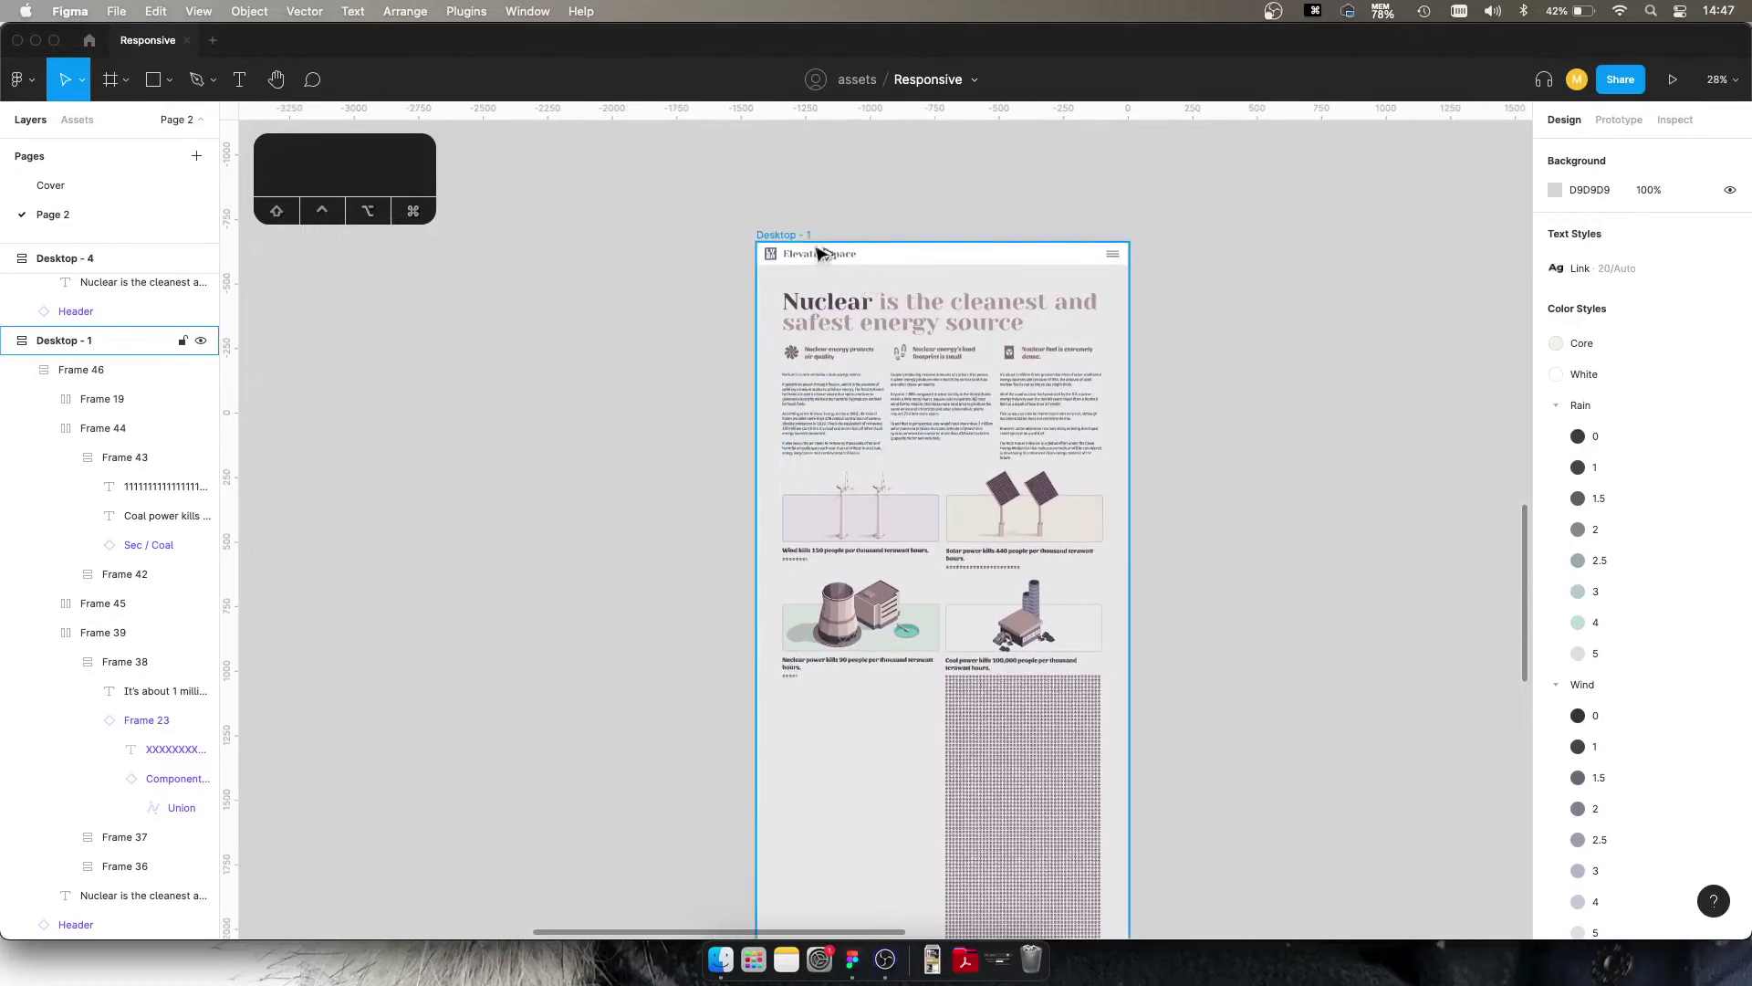
{"action": "scroll", "coordinate": [966, 363], "scroll_direction": "left", "scroll_amount": 5}
{"action": "scroll", "coordinate": [966, 363], "scroll_direction": "up", "scroll_amount": 2}
{"action": "mouse_move", "coordinate": [1180, 363]}
{"action": "left_mouse_down"}
{"action": "mouse_move", "coordinate": [657, 359]}
{"action": "mouse_move", "coordinate": [749, 368]}
{"action": "left_mouse_up"}
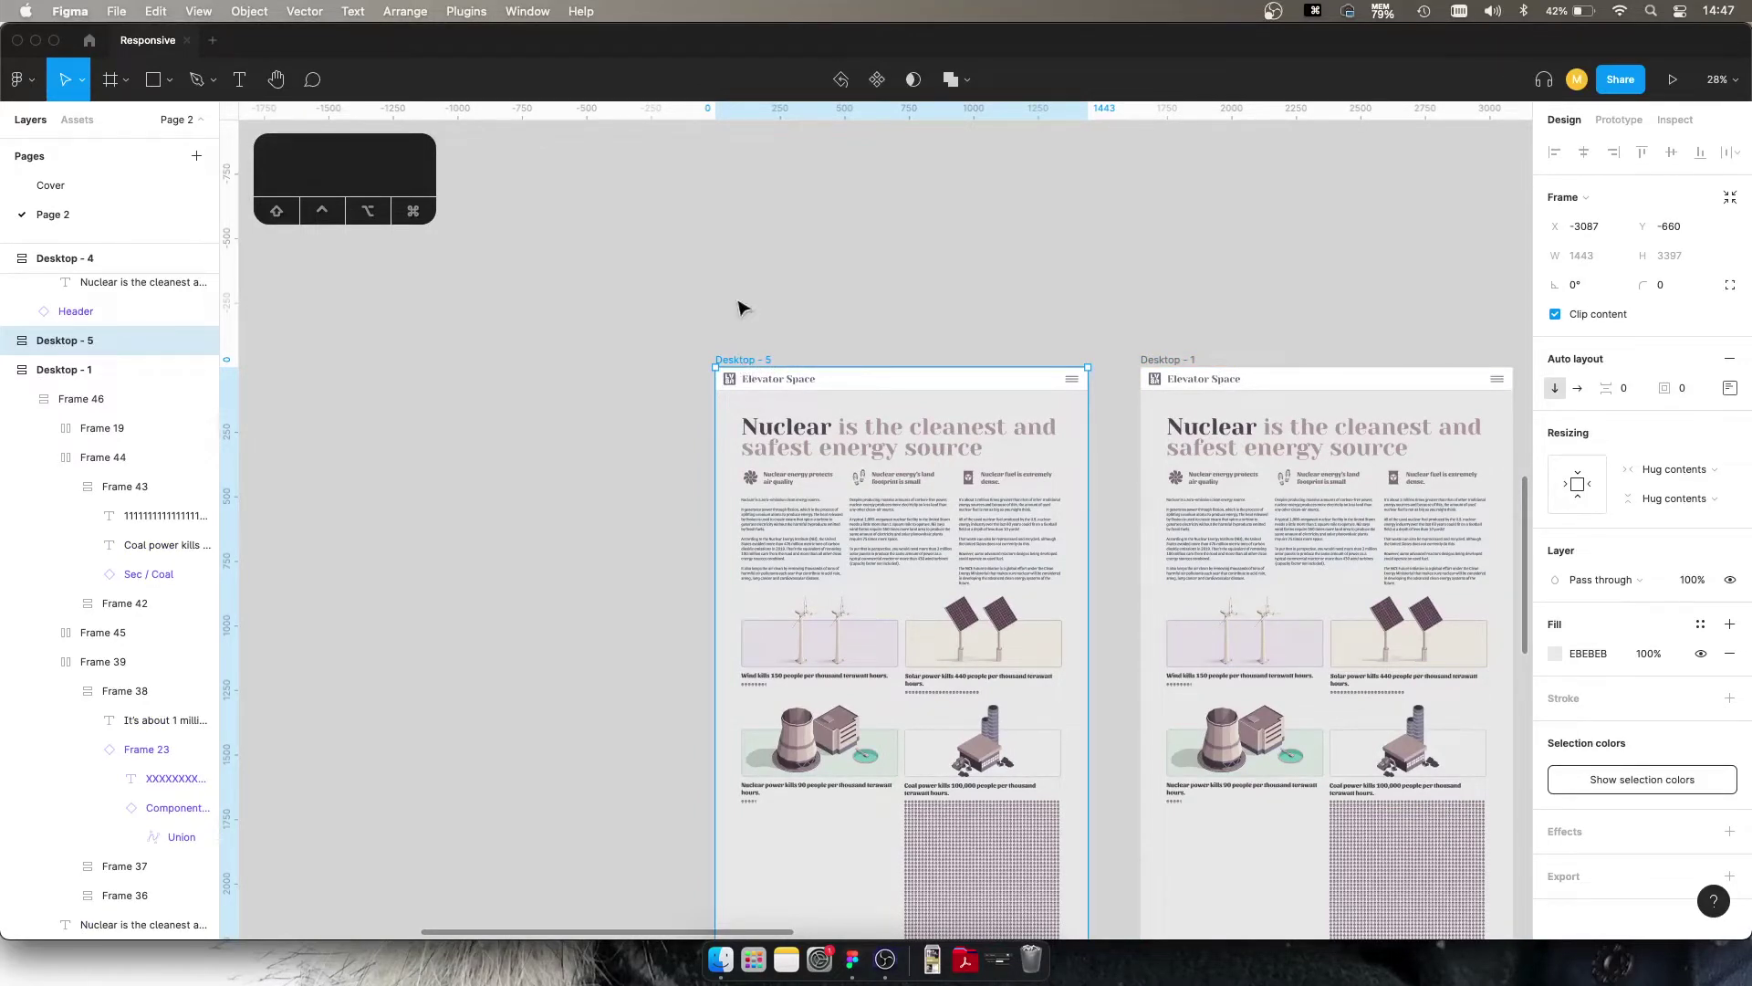
{"action": "double_click", "coordinate": [753, 360]}
{"action": "type", "text": "Tablet"}
{"action": "key", "text": "Return"}
Step: Set the Tablet frame's width to 768 and narrow its content frame to the same 768 width
{"action": "left_click_drag", "start_coordinate": [1090, 666], "coordinate": [1043, 678]}
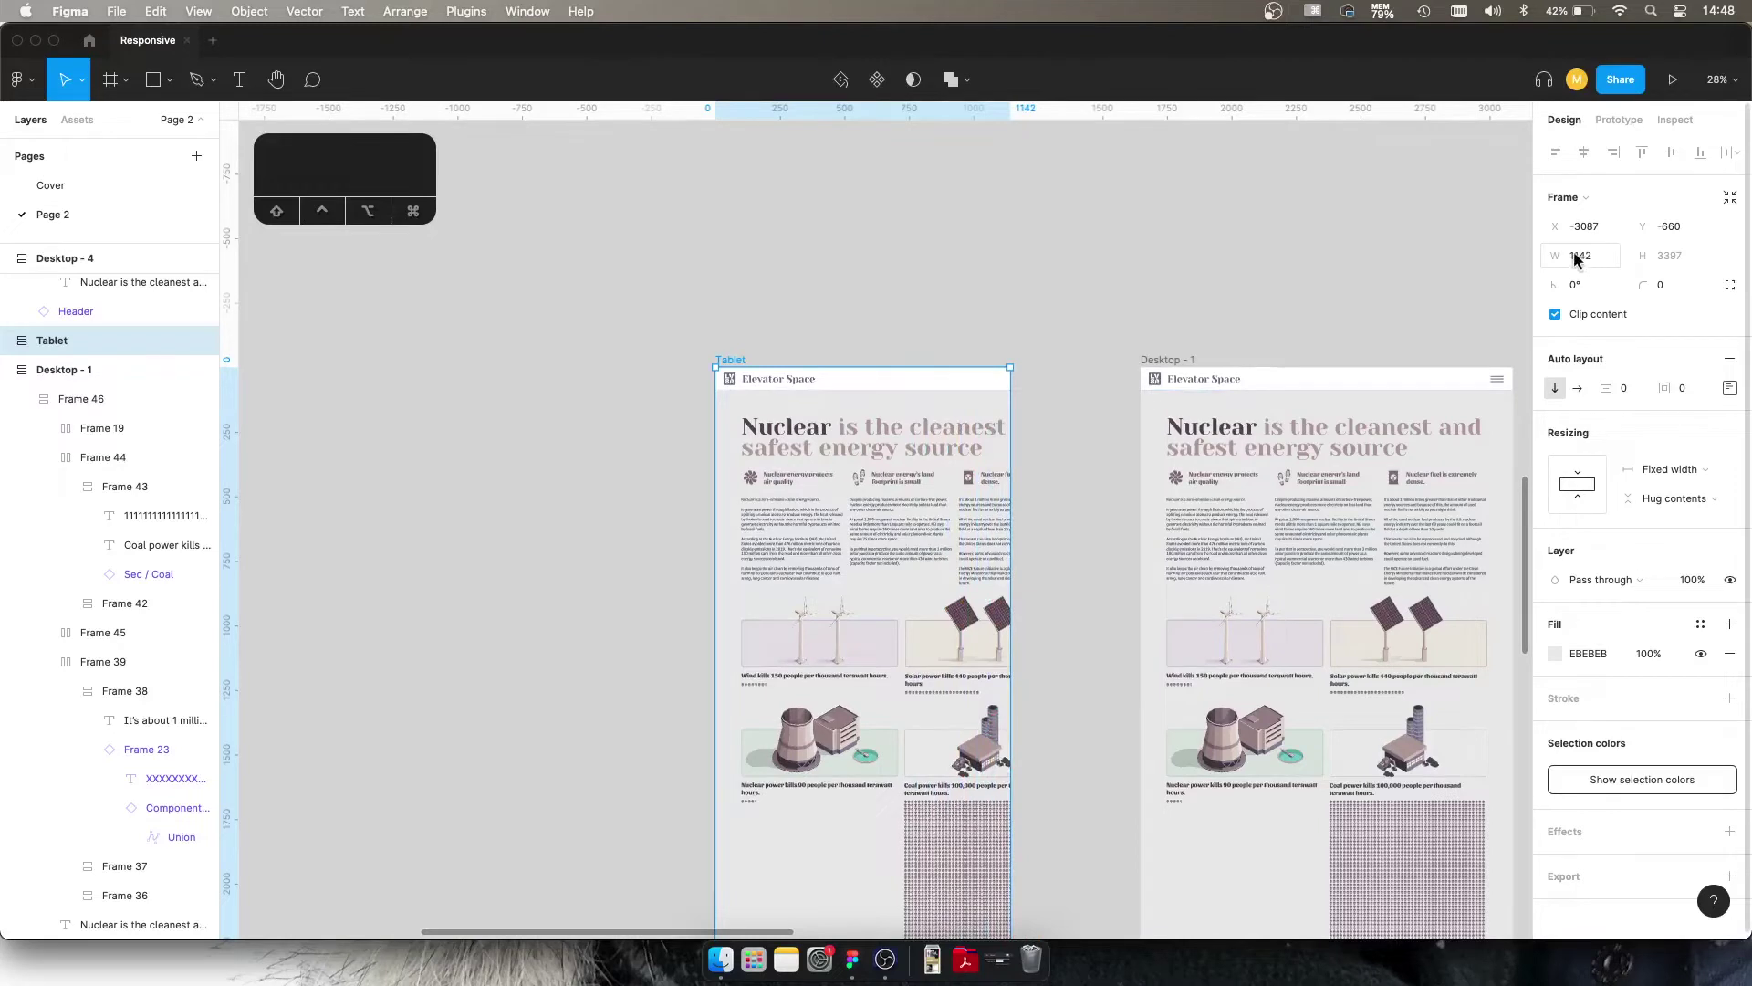
{"action": "left_click", "coordinate": [1585, 264]}
{"action": "key", "text": "Return"}
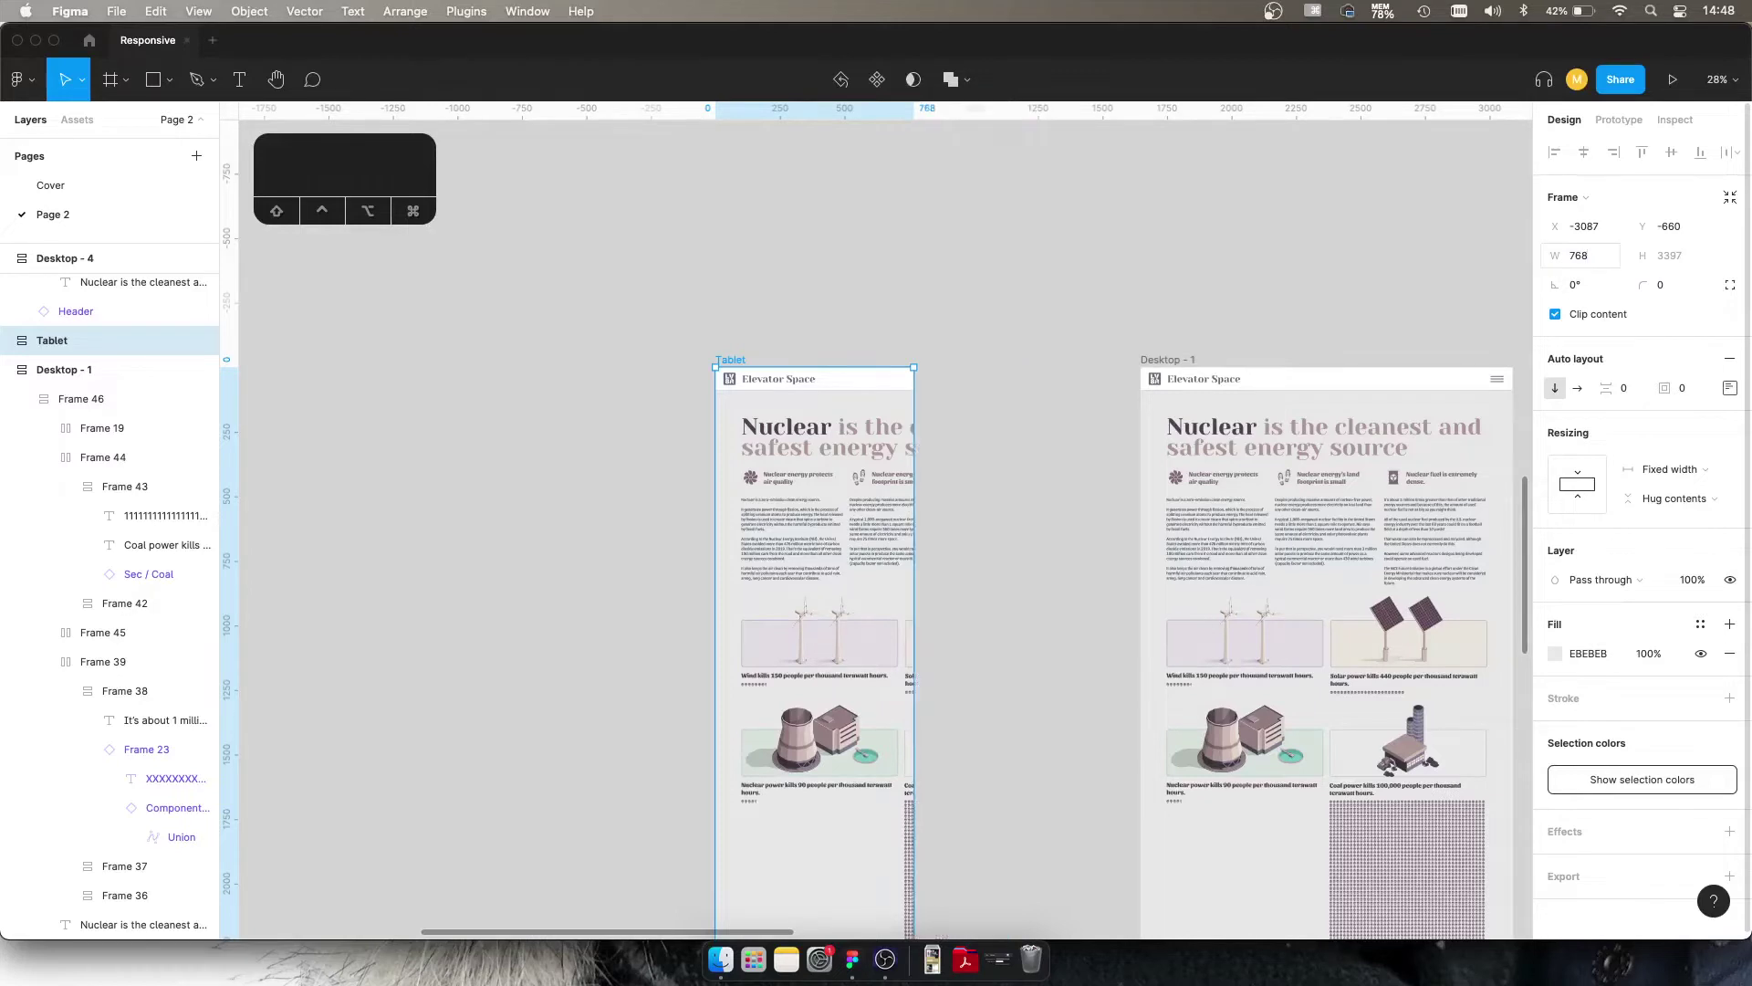
{"action": "left_click", "coordinate": [825, 437]}
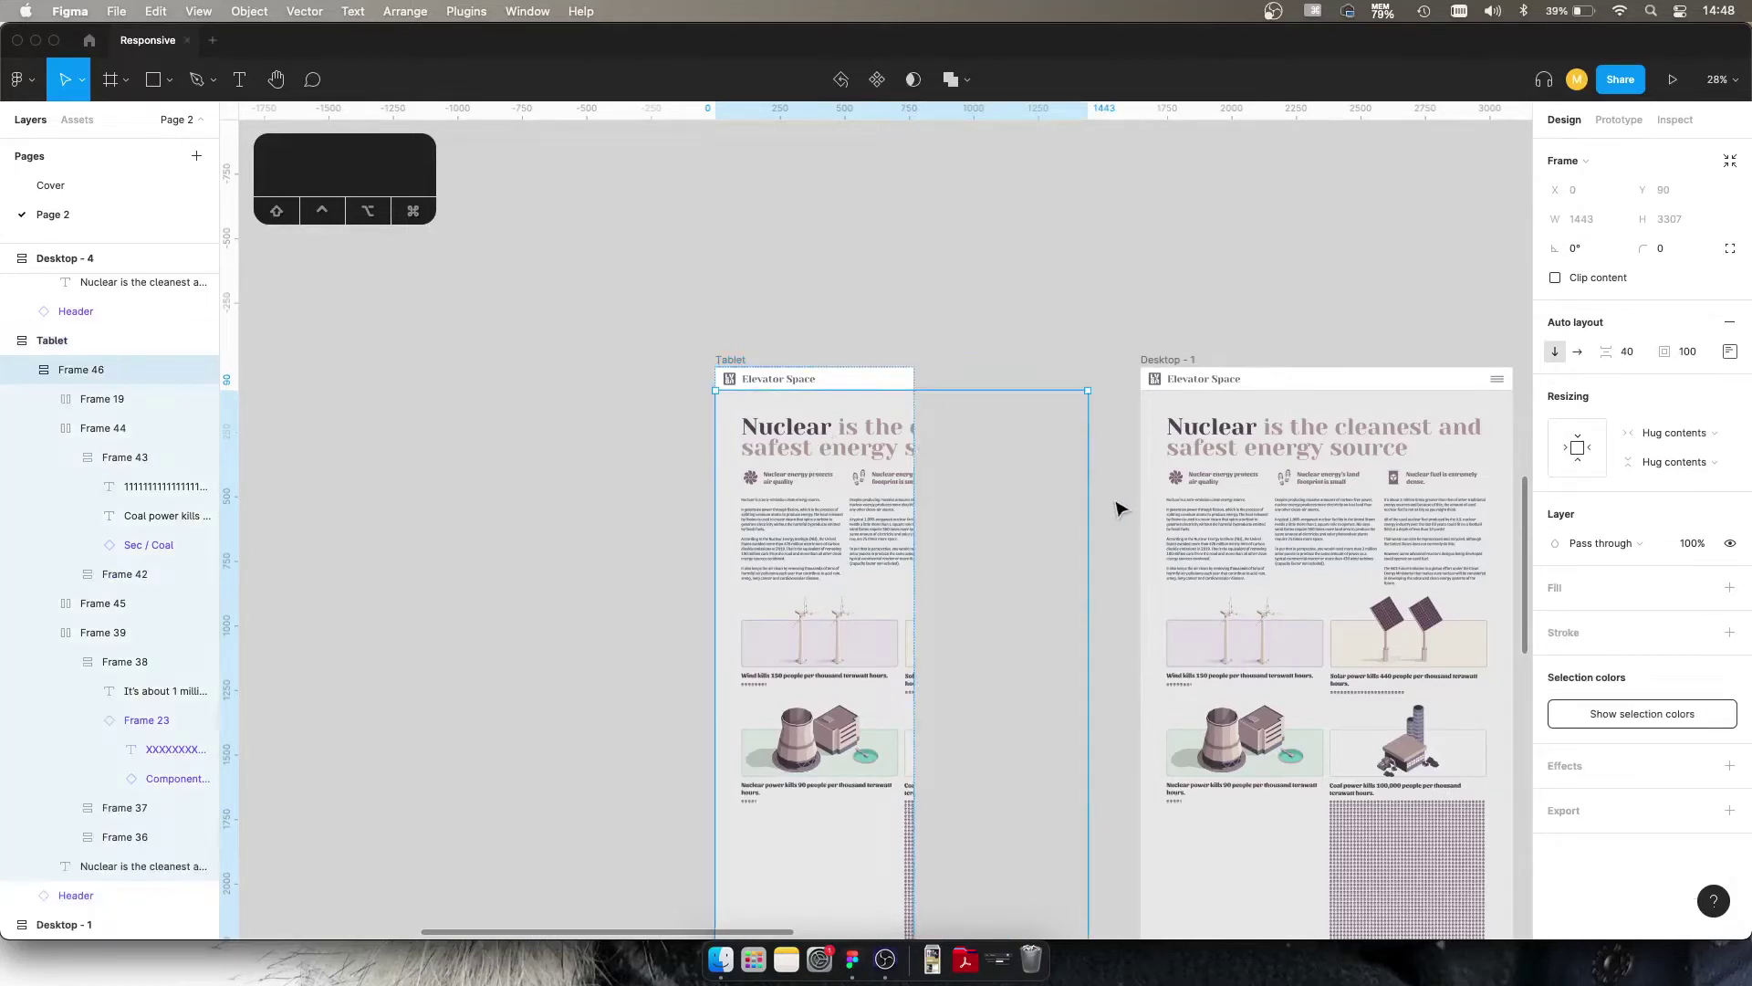
{"action": "left_click_drag", "start_coordinate": [1092, 499], "coordinate": [915, 504]}
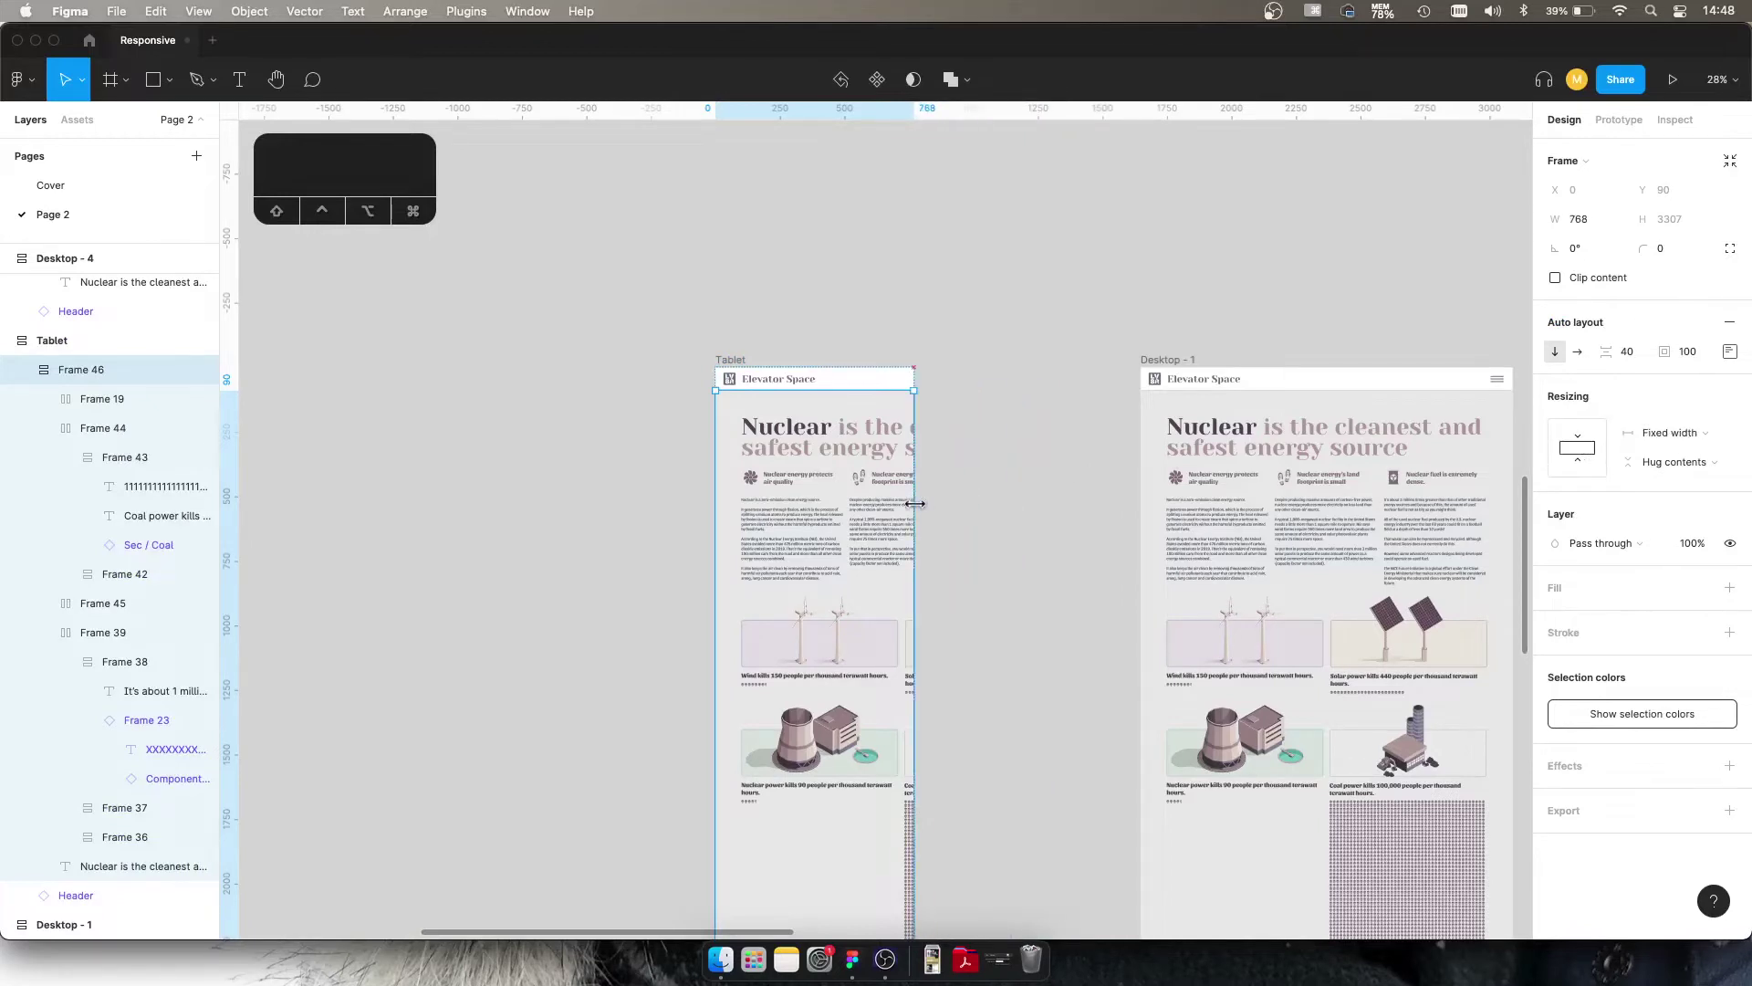
Step: Review the narrowed Tablet page and check the vertical resizing settings of its content frame and the Tablet frame
{"action": "scroll", "coordinate": [962, 356], "scroll_direction": "down", "scroll_amount": 5}
{"action": "scroll", "coordinate": [962, 356], "scroll_direction": "left", "scroll_amount": 2}
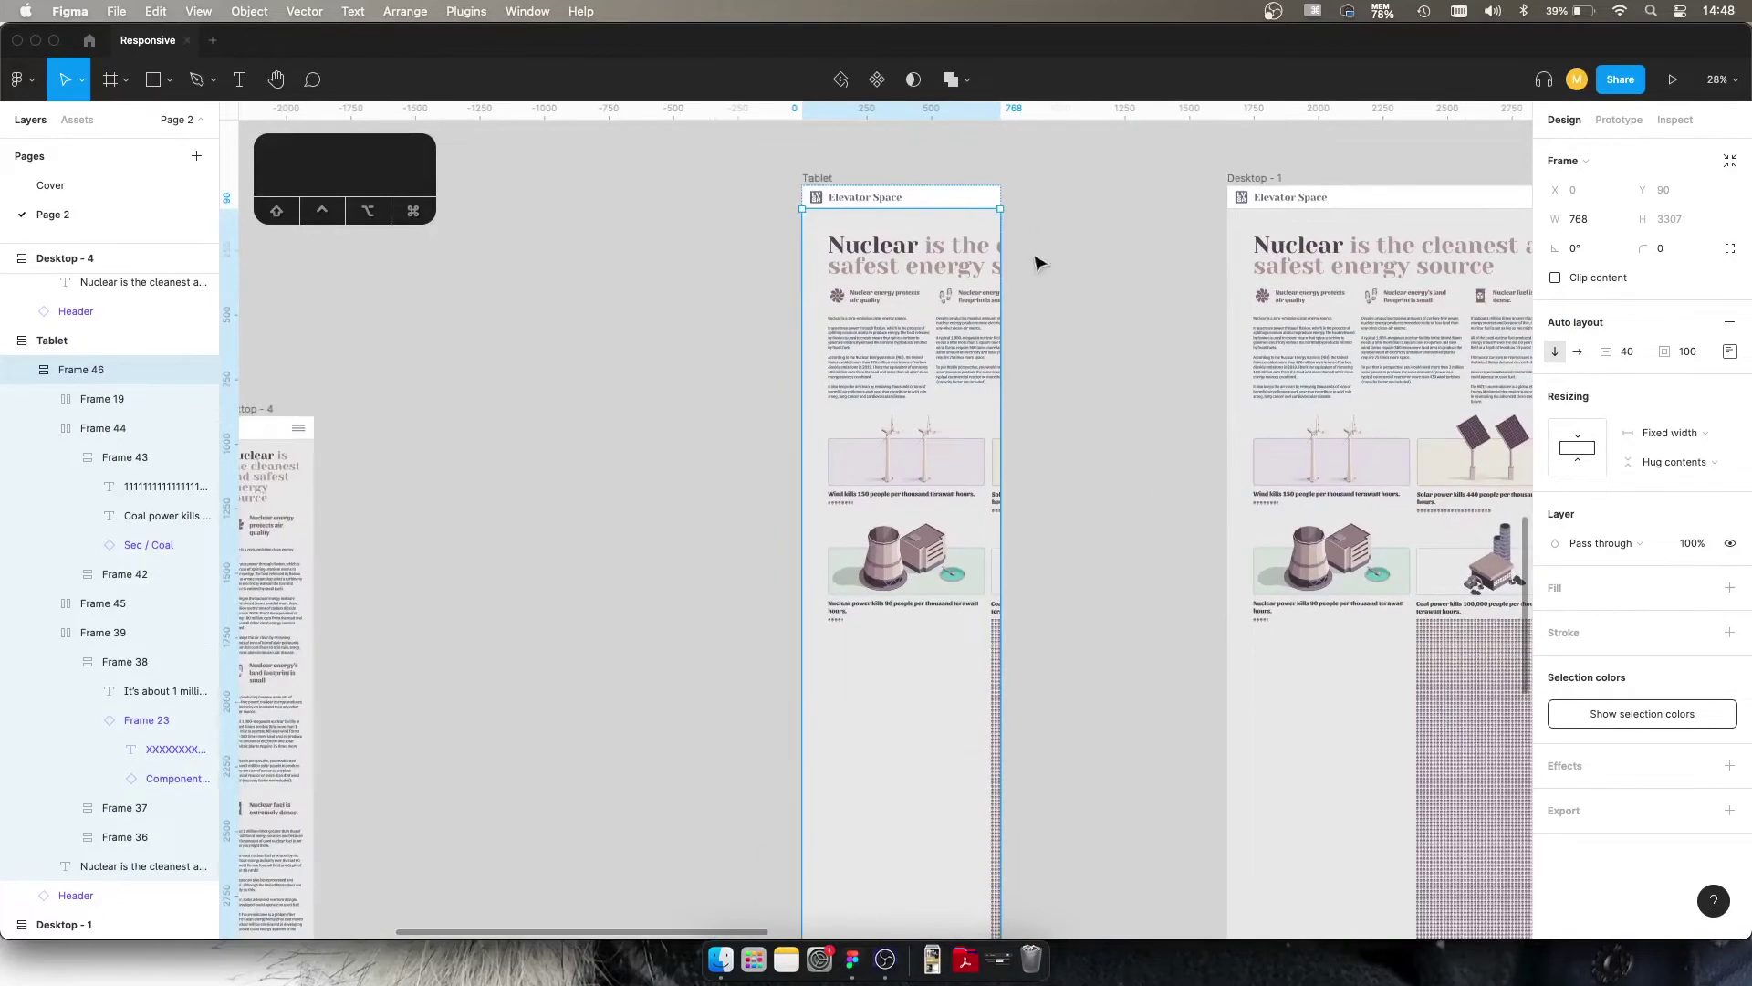
{"action": "scroll", "coordinate": [1073, 369], "scroll_direction": "down", "scroll_amount": 5}
{"action": "scroll", "coordinate": [1099, 454], "scroll_direction": "right", "scroll_amount": 1}
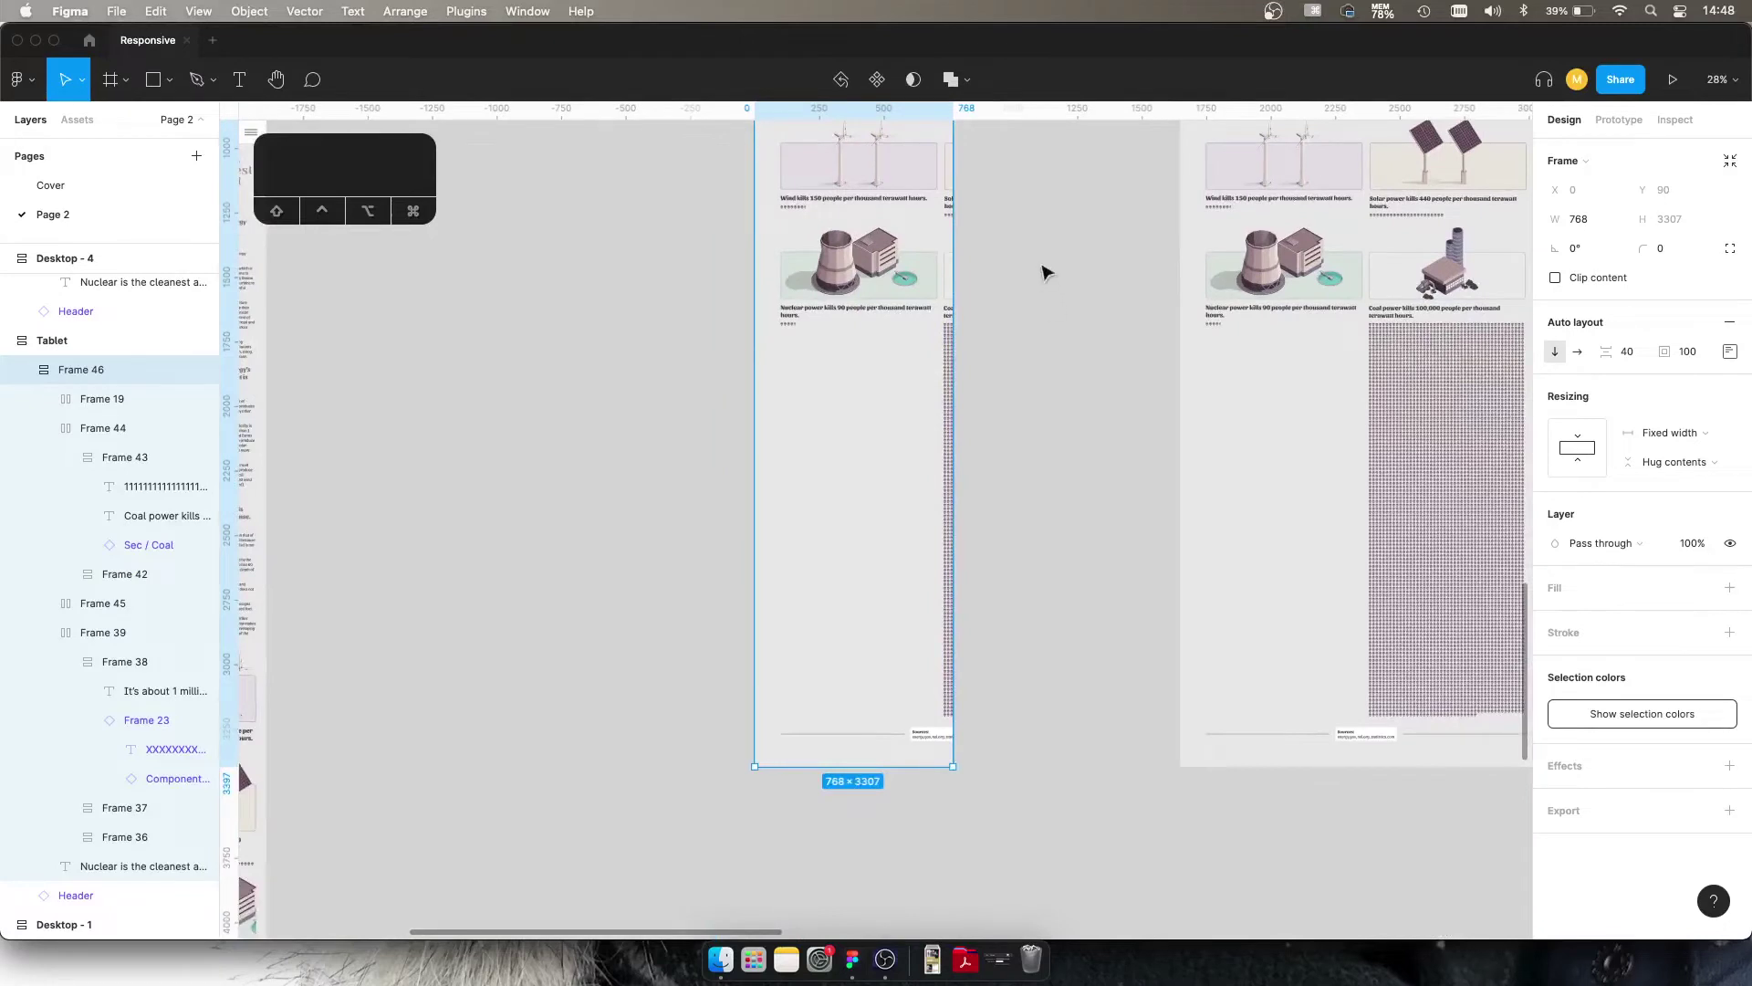
{"action": "scroll", "coordinate": [1050, 438], "scroll_direction": "up", "scroll_amount": 6}
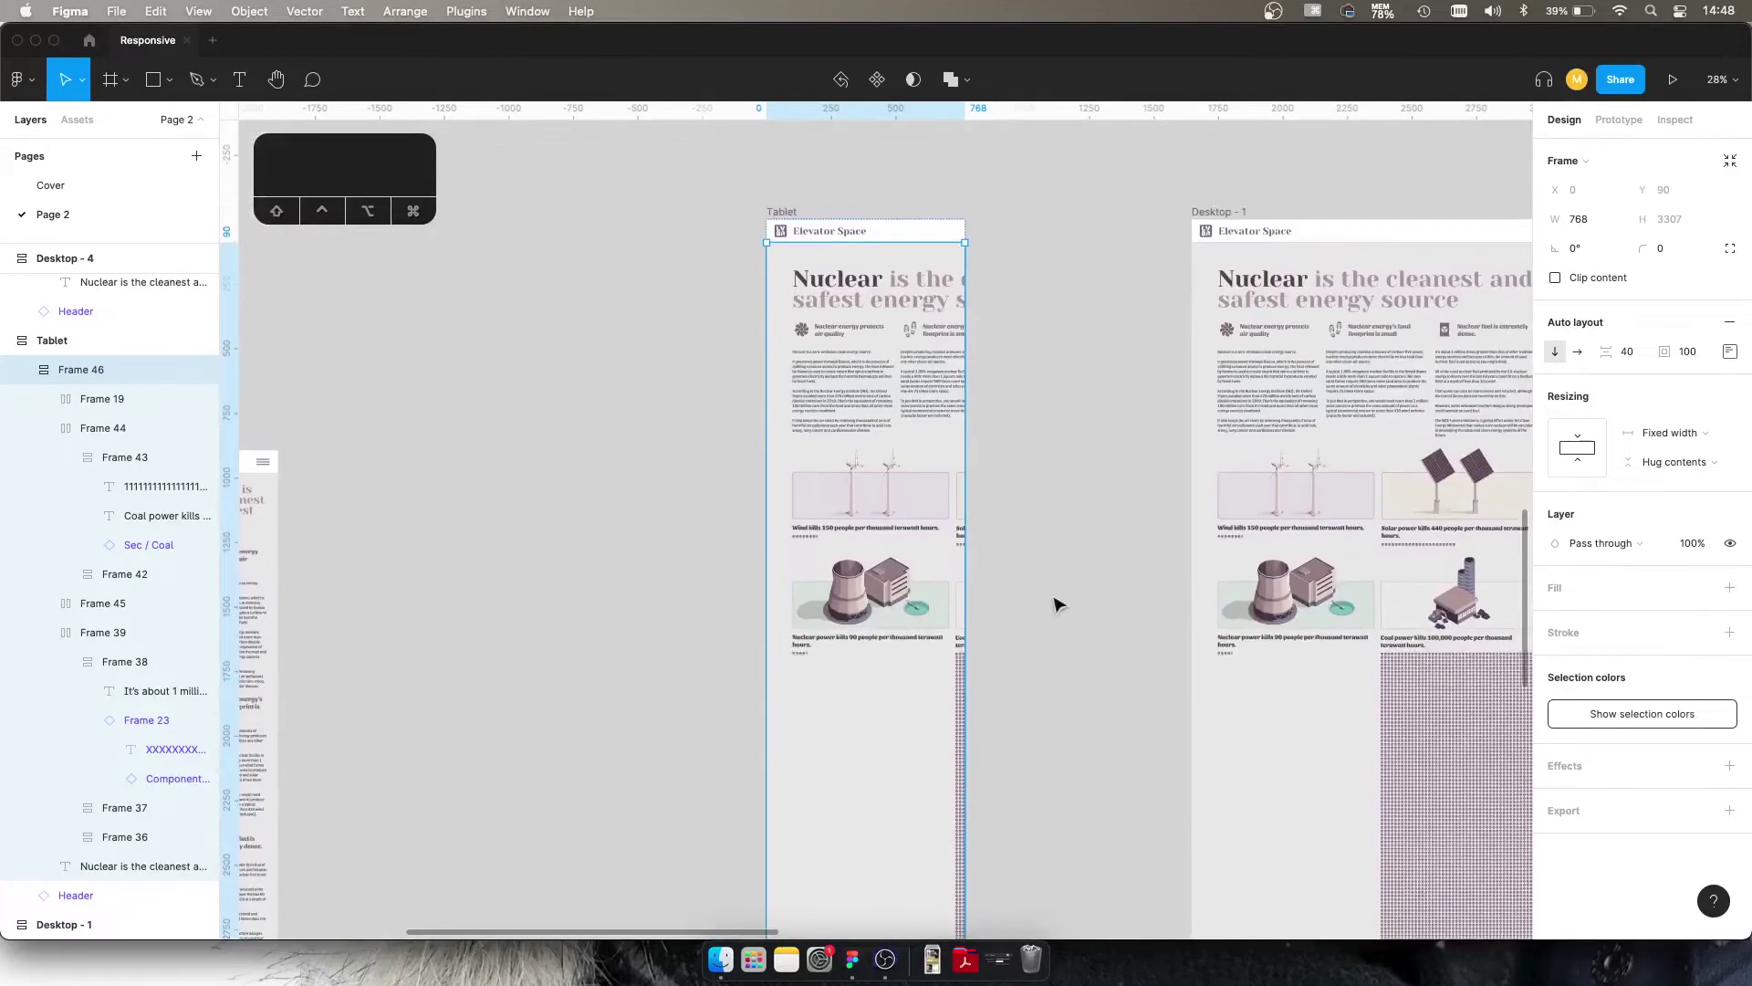
{"action": "left_click", "coordinate": [1674, 462]}
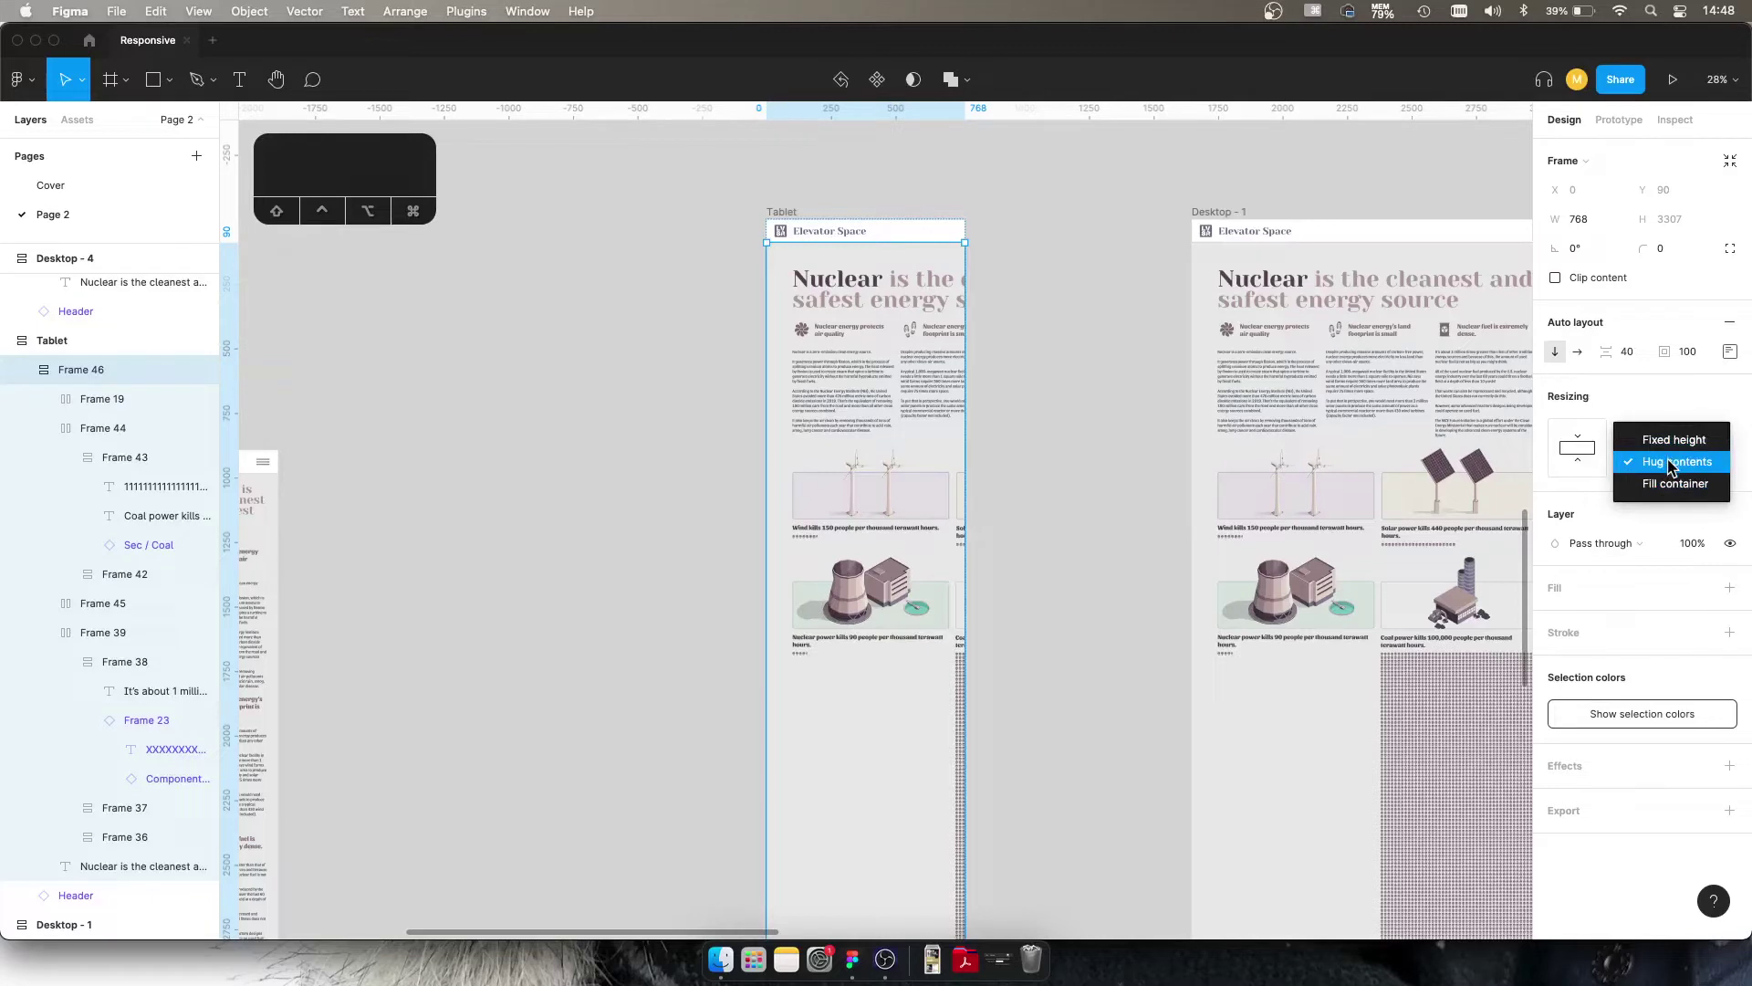
{"action": "left_click", "coordinate": [1672, 463]}
{"action": "left_click", "coordinate": [902, 356]}
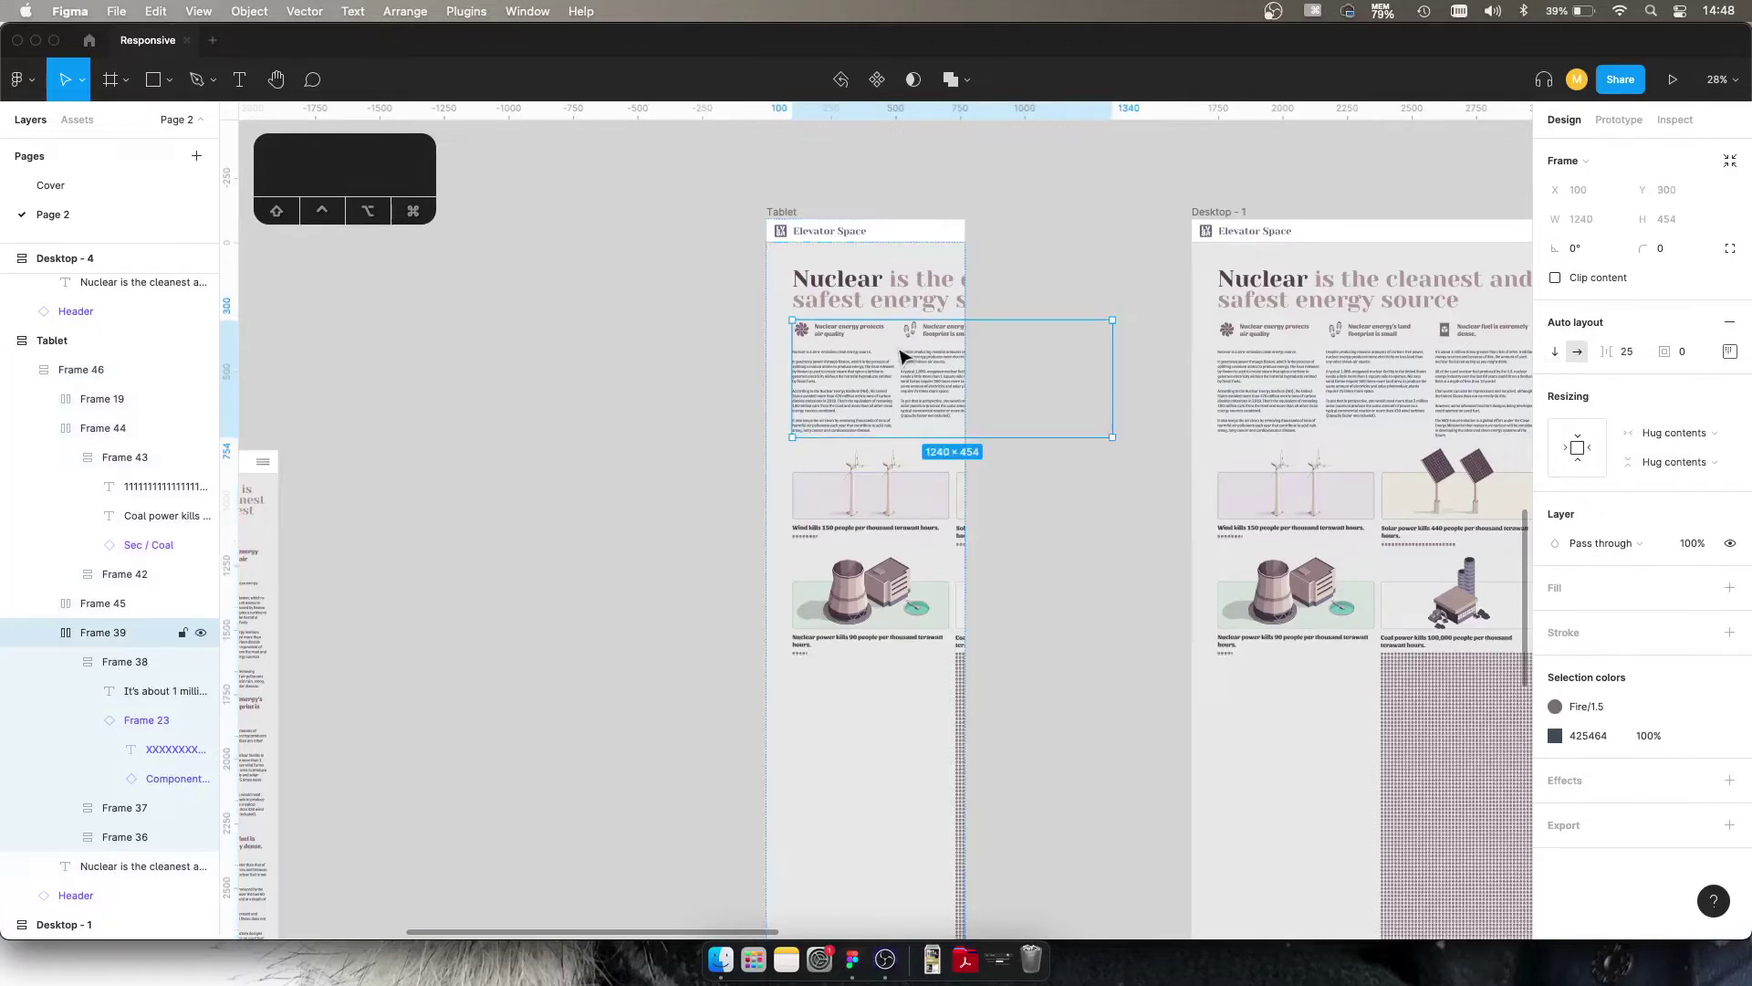
{"action": "key", "text": "Escape"}
{"action": "left_click", "coordinate": [787, 216]}
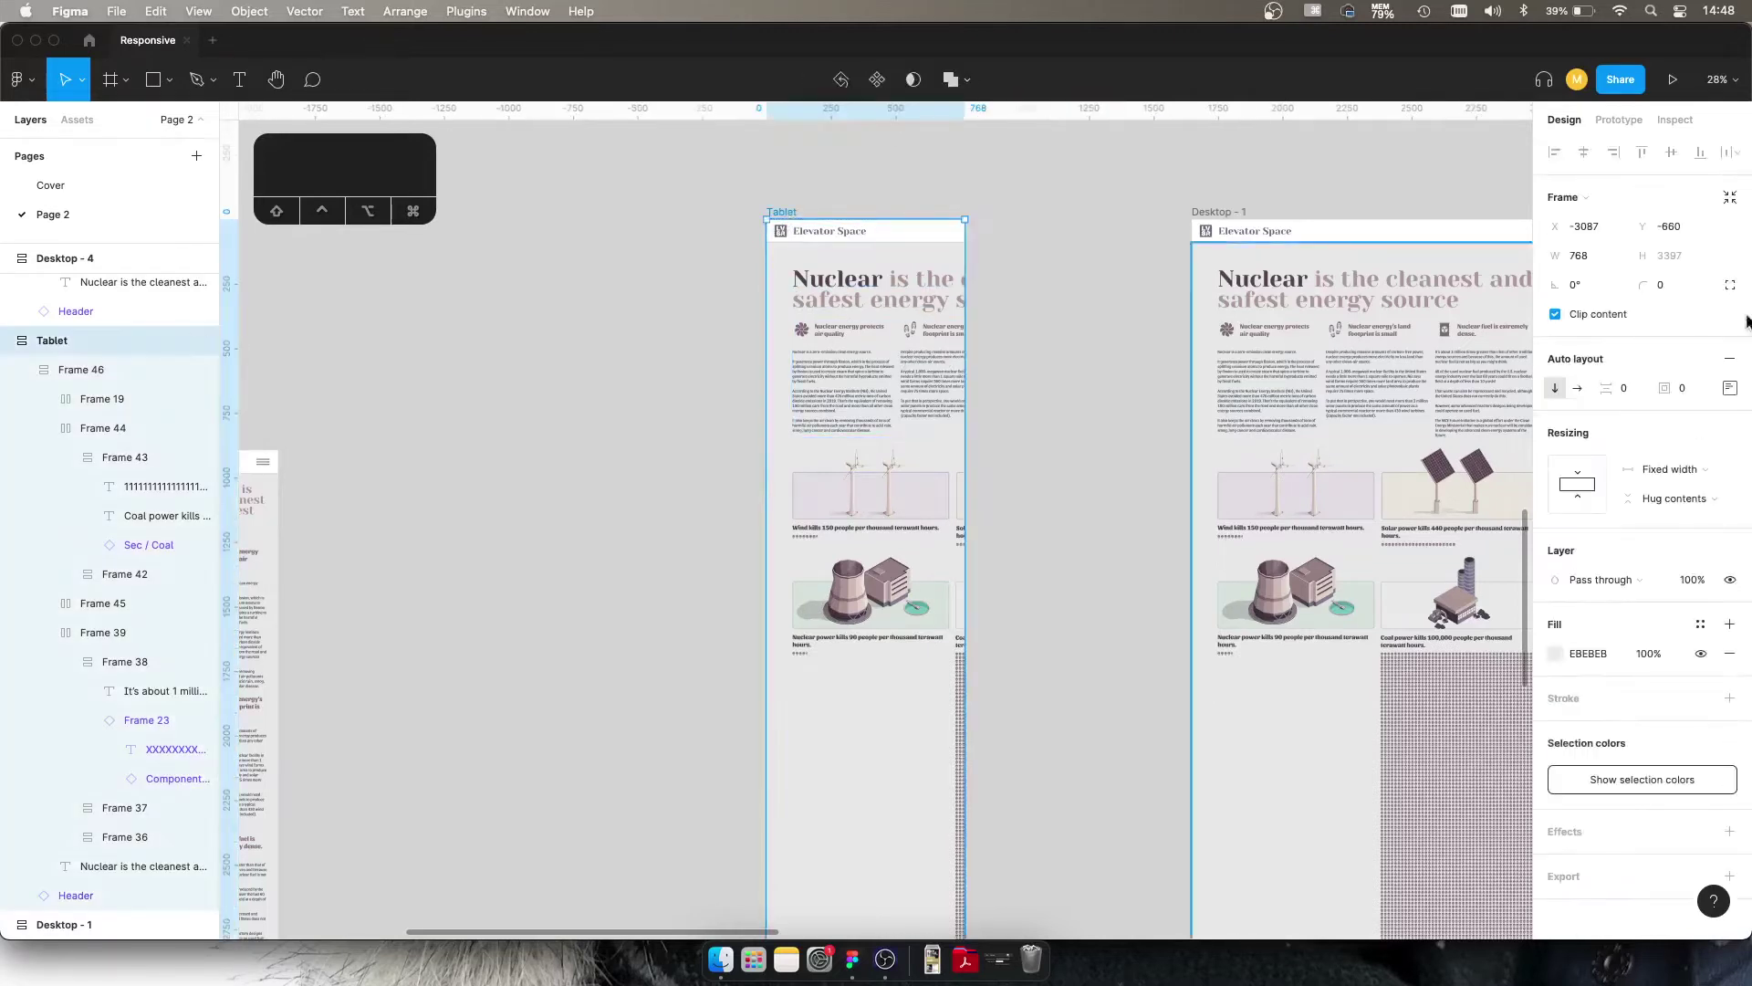
{"action": "left_click", "coordinate": [1662, 499]}
{"action": "left_click", "coordinate": [1663, 499]}
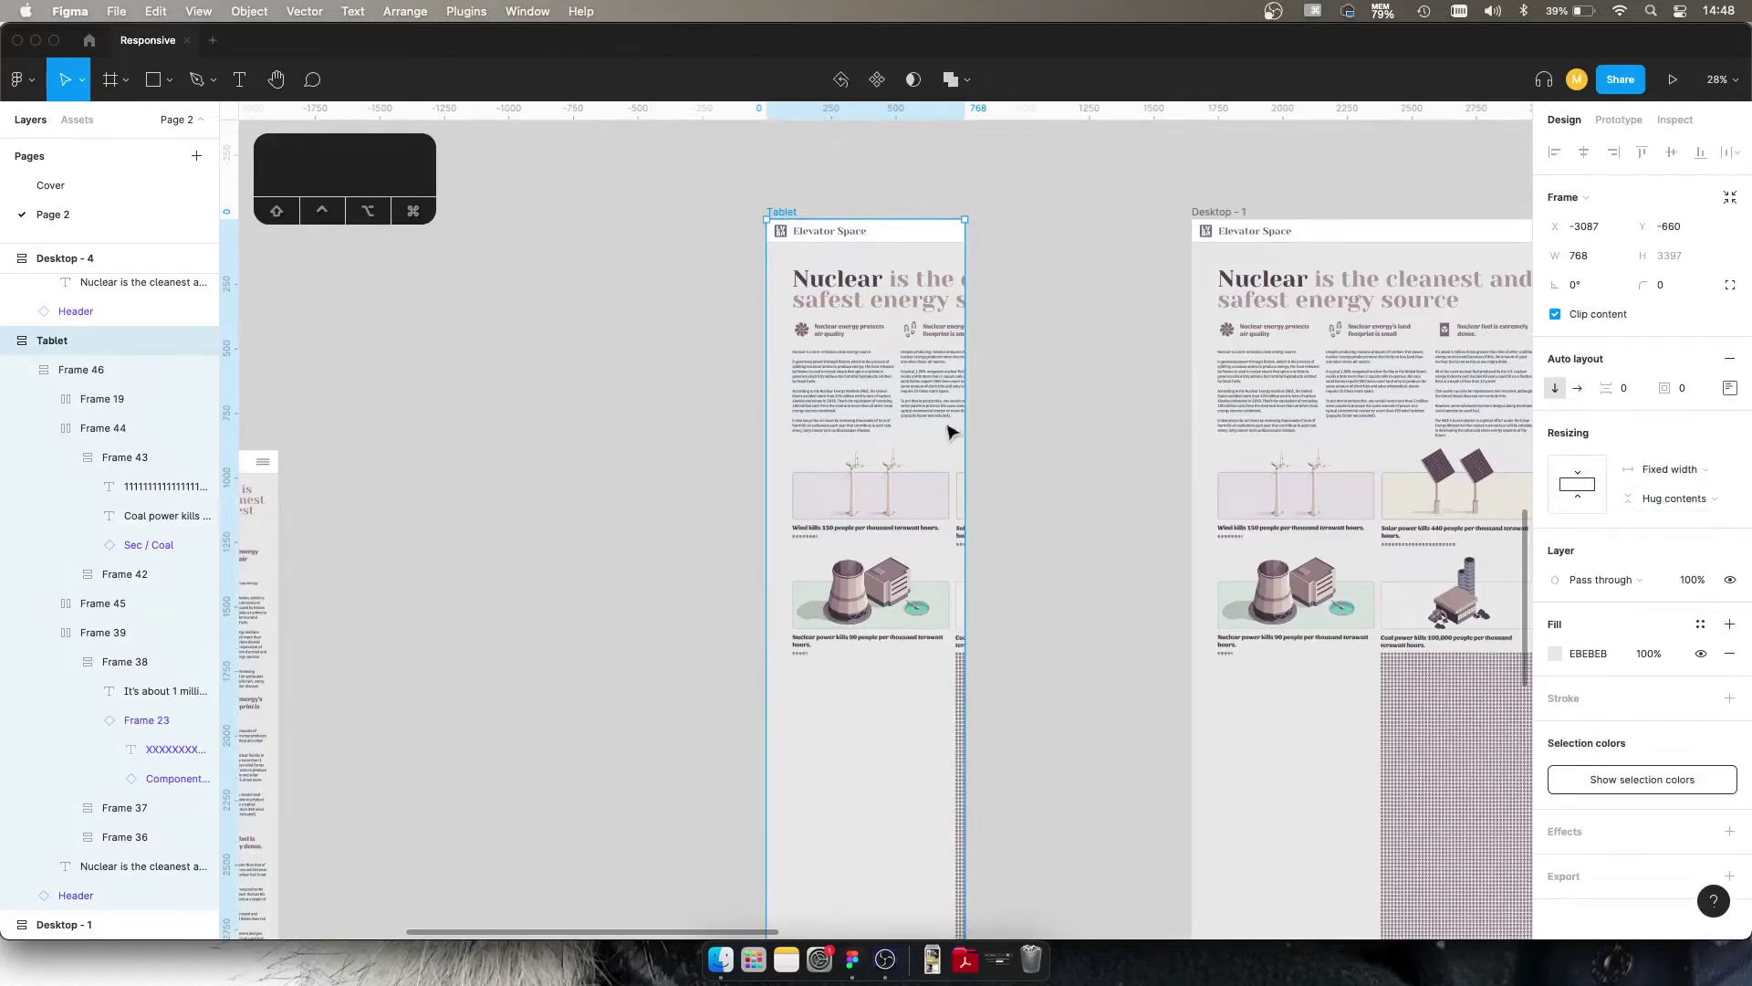
Step: Switch the auto layout of Tablet's text columns and both energy card rows to vertical direction
{"action": "double_click", "coordinate": [845, 373]}
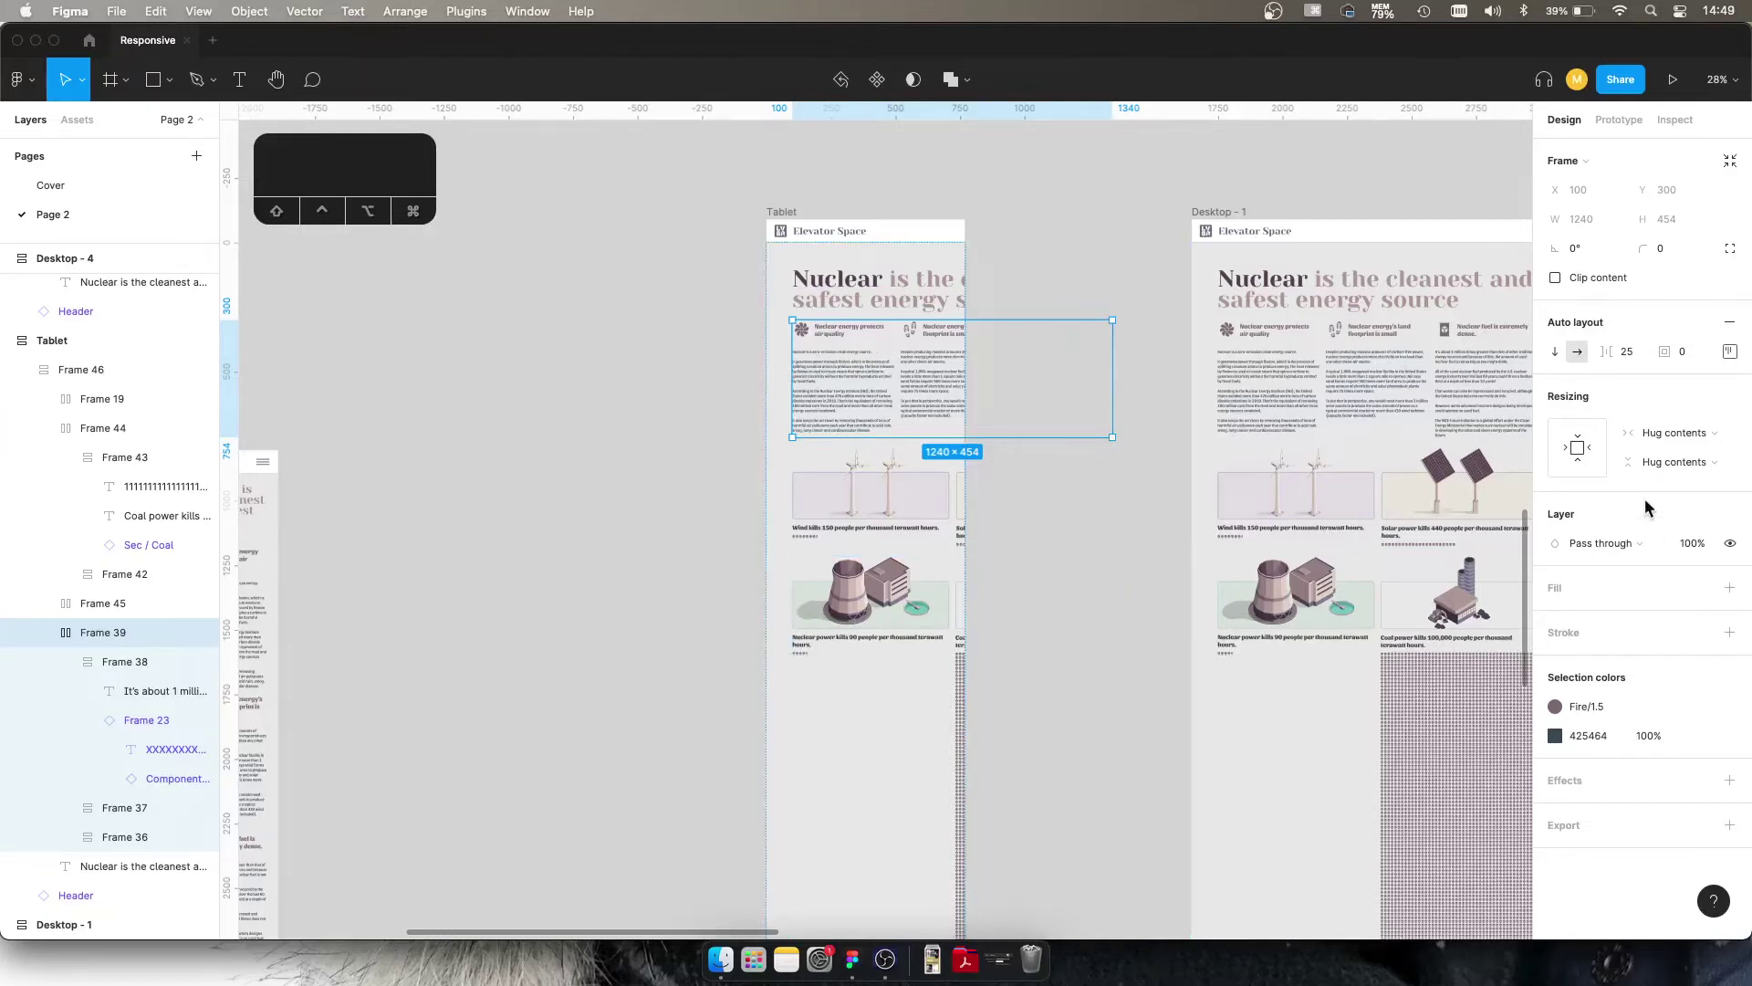
{"action": "left_click", "coordinate": [1555, 352]}
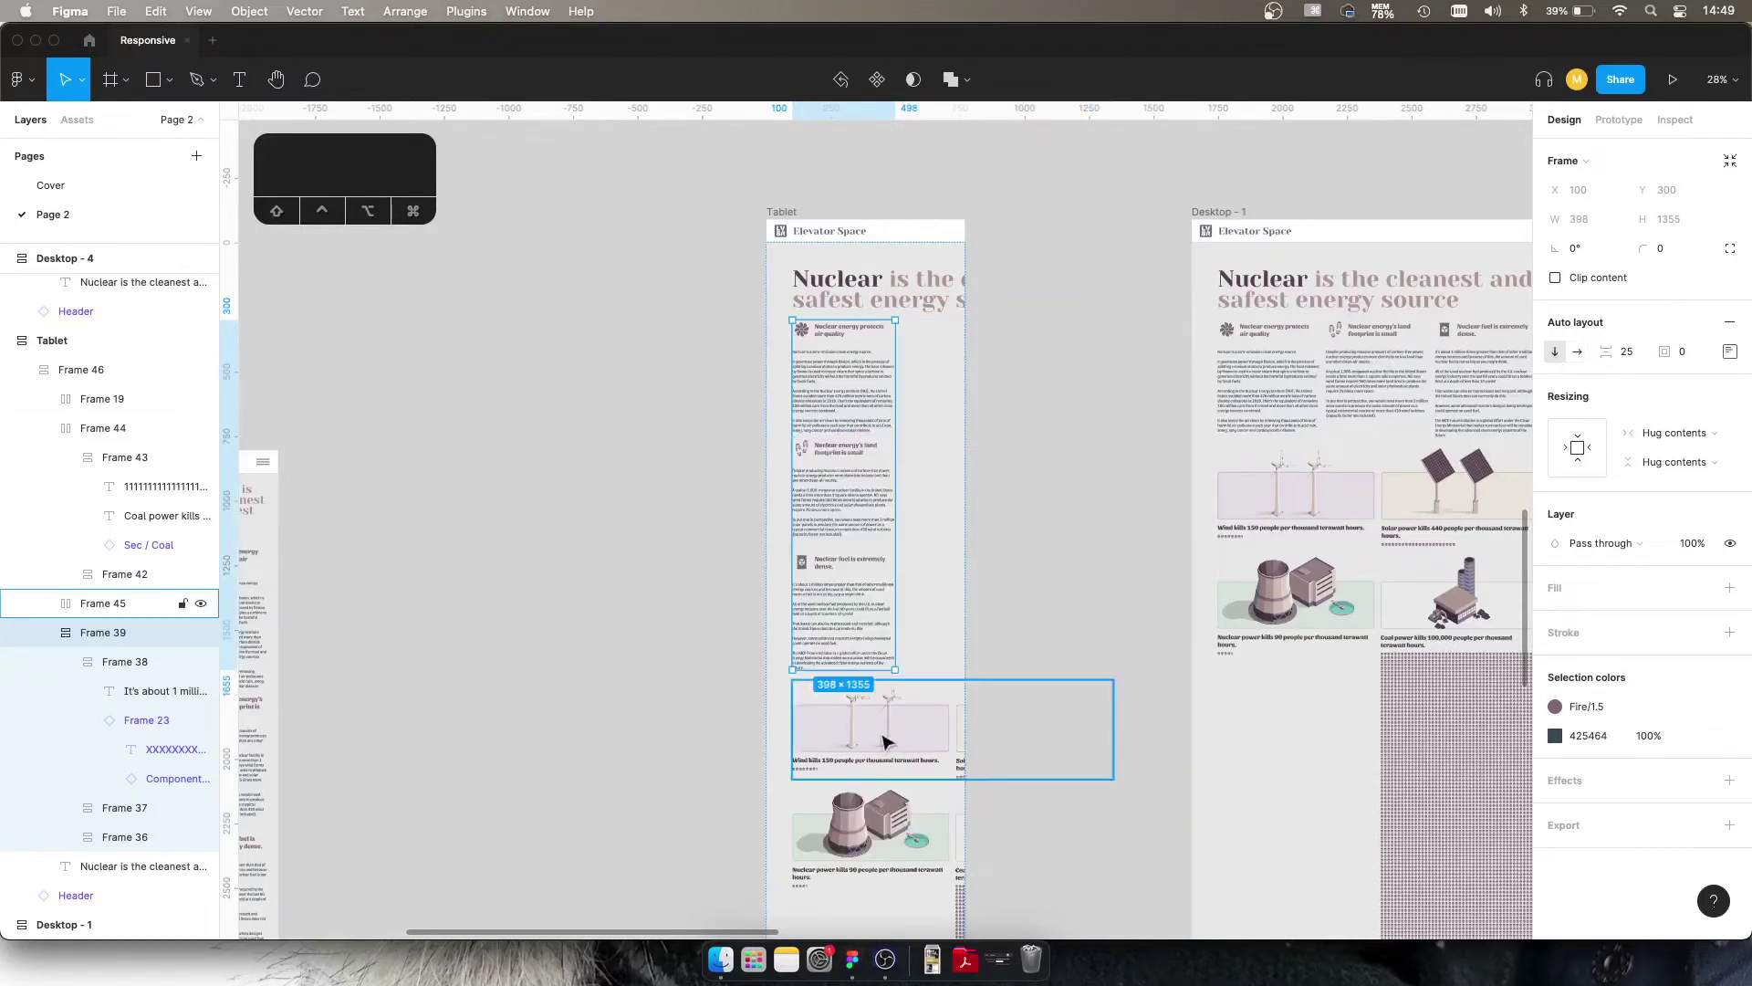
{"action": "left_click", "coordinate": [887, 739]}
{"action": "left_click", "coordinate": [1554, 352]}
{"action": "scroll", "coordinate": [973, 481], "scroll_direction": "down", "scroll_amount": 10}
{"action": "left_click", "coordinate": [907, 560]}
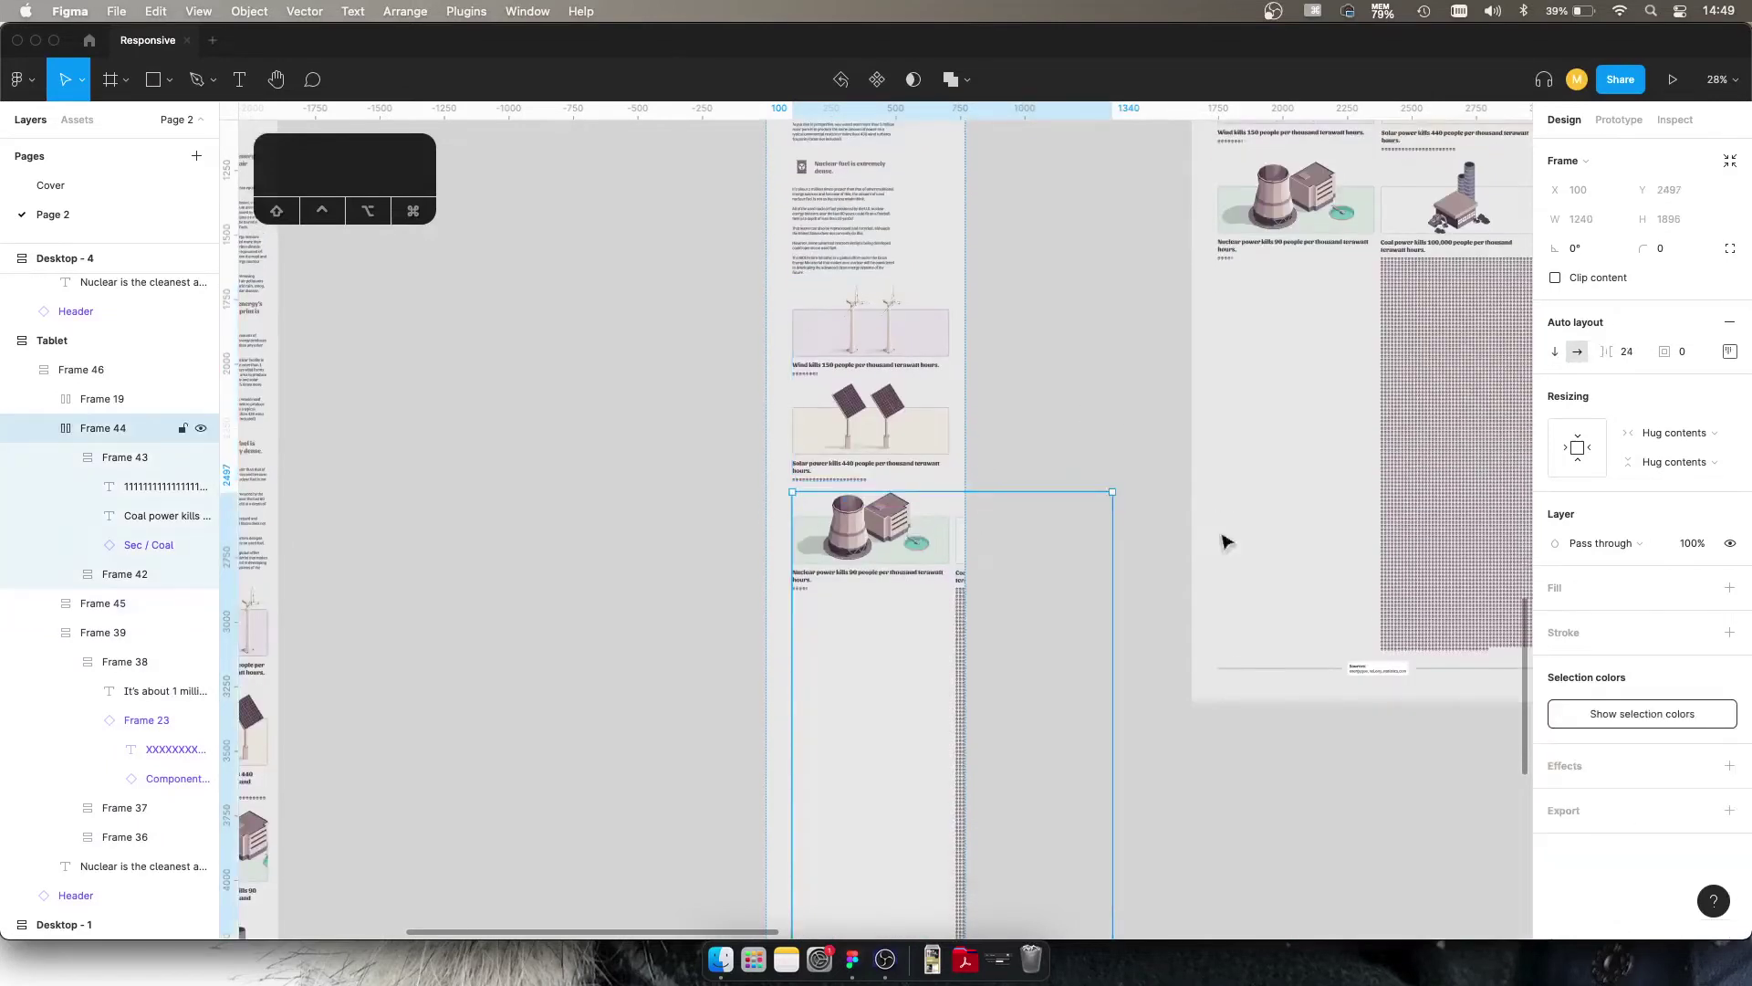
{"action": "left_click", "coordinate": [1555, 352]}
{"action": "scroll", "coordinate": [1099, 427], "scroll_direction": "down", "scroll_amount": 8}
{"action": "left_click", "coordinate": [1089, 481]}
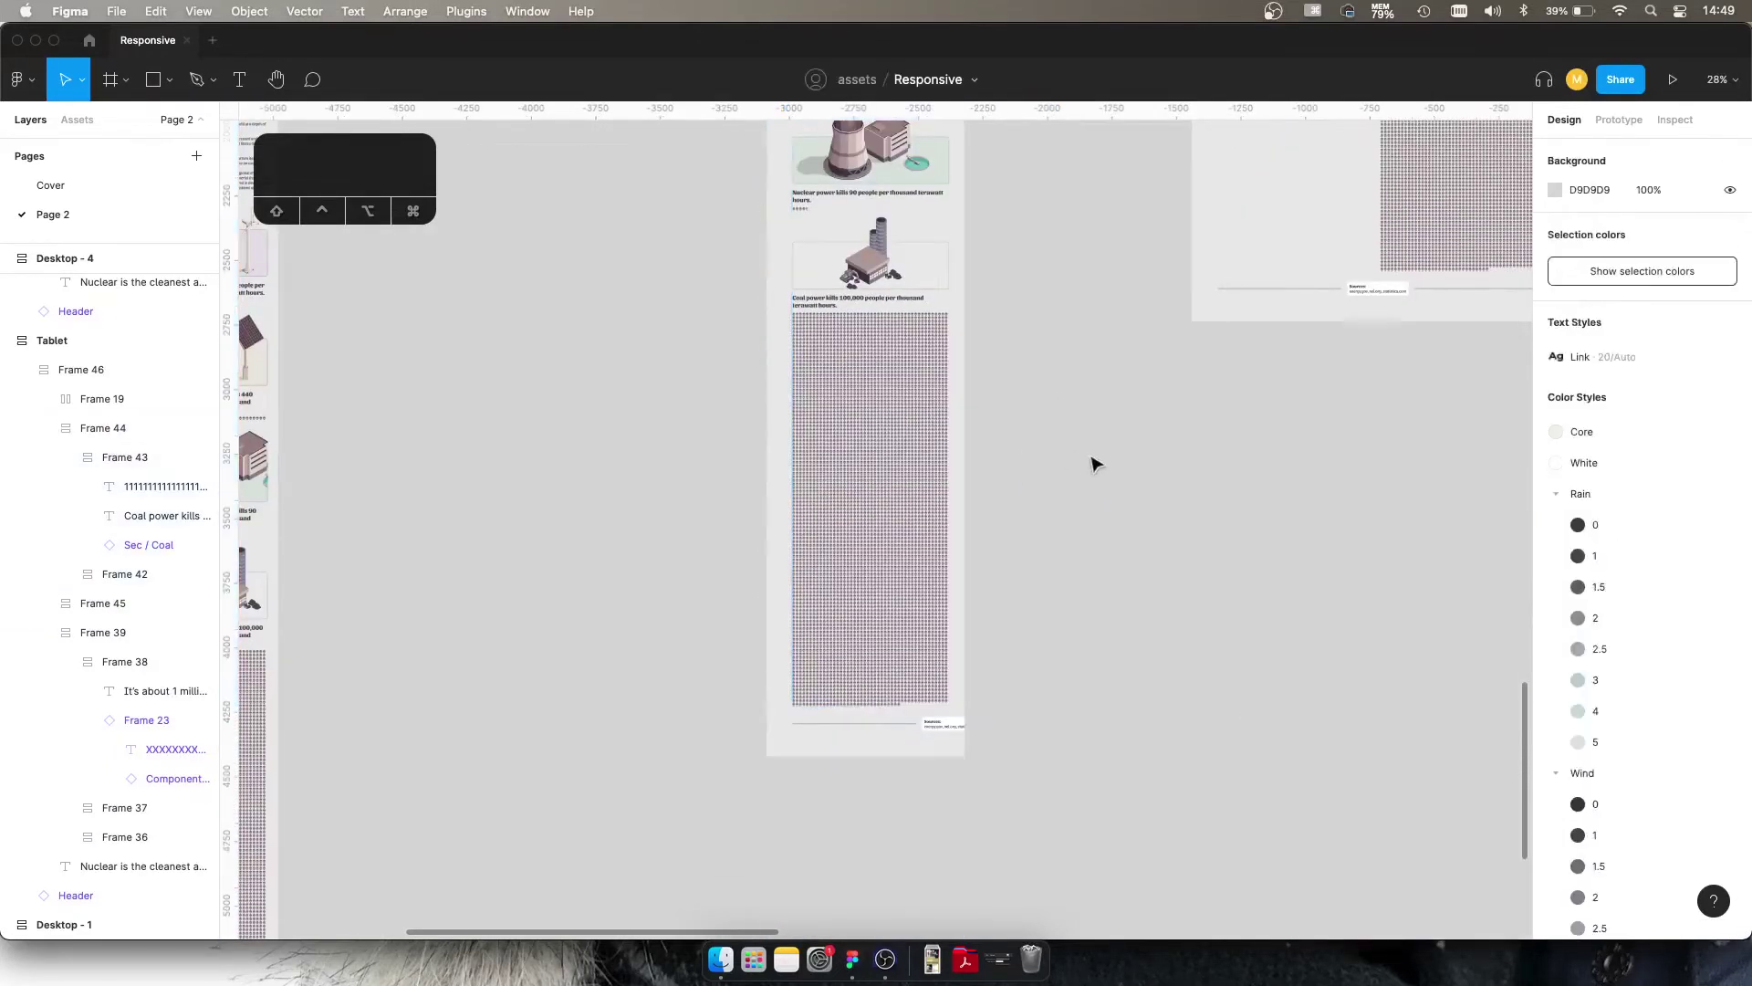
Step: Set the width of Tablet's sources footer to Fill container and check its distances to the content frame's edges
{"action": "left_click", "coordinate": [929, 730]}
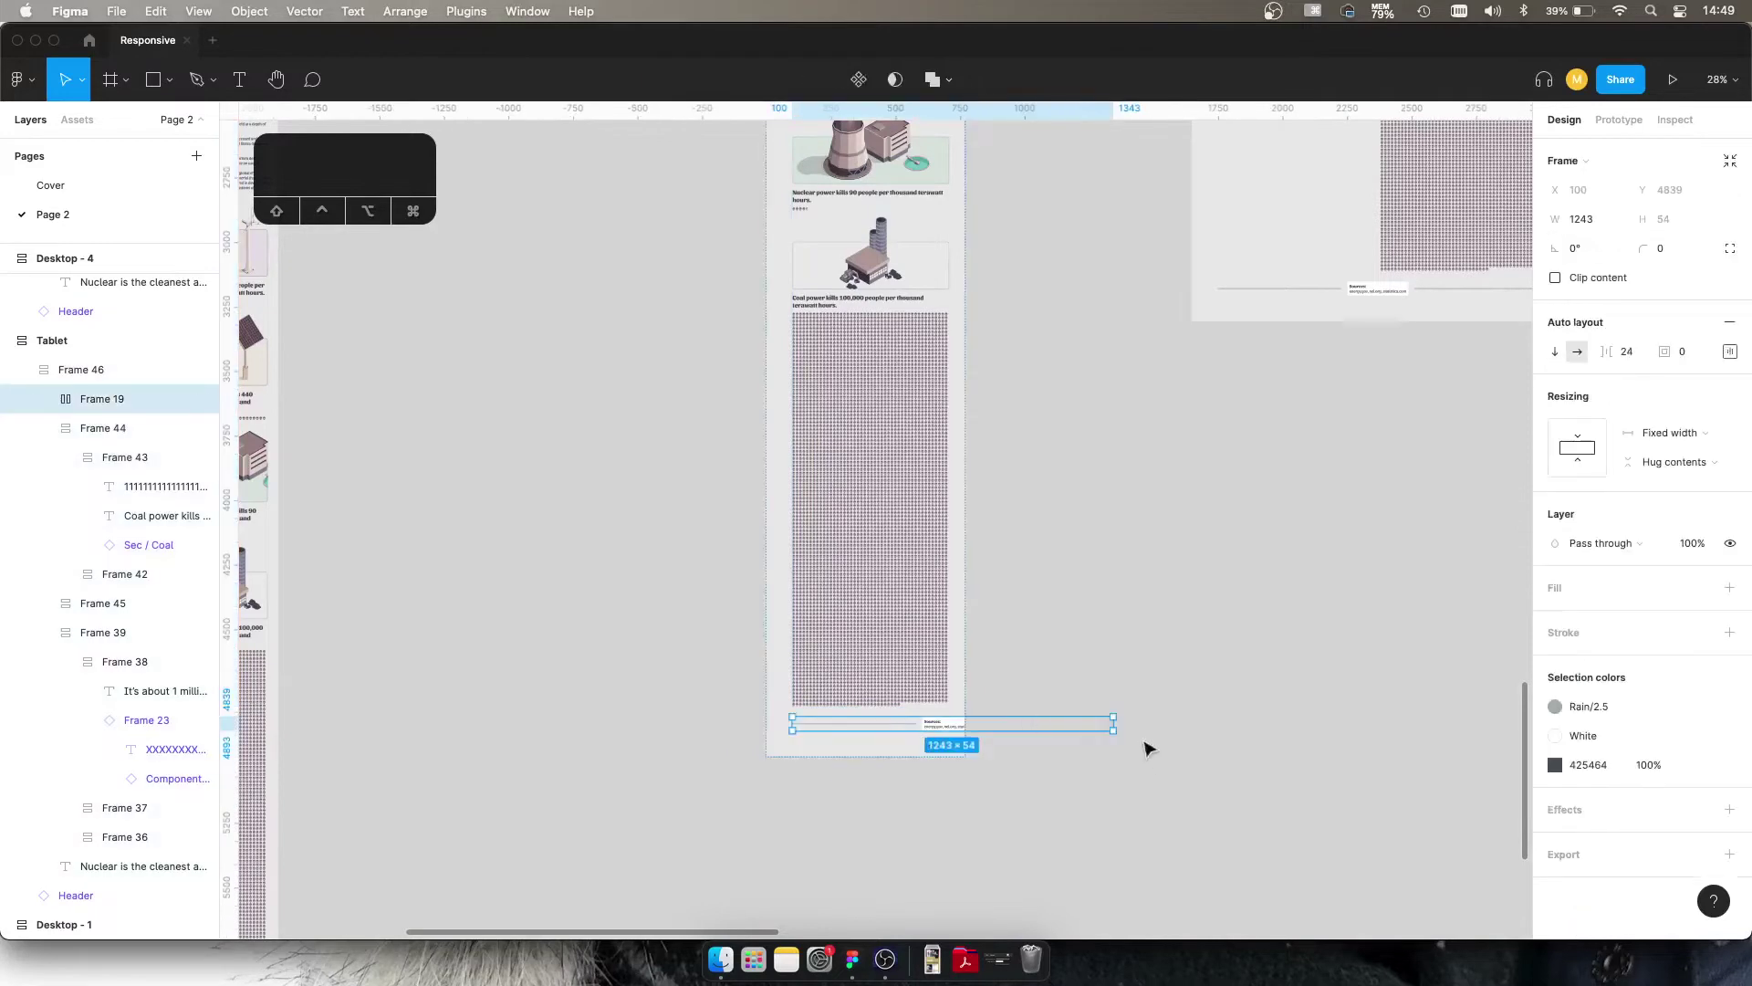
{"action": "left_click_drag", "start_coordinate": [1112, 720], "coordinate": [922, 721]}
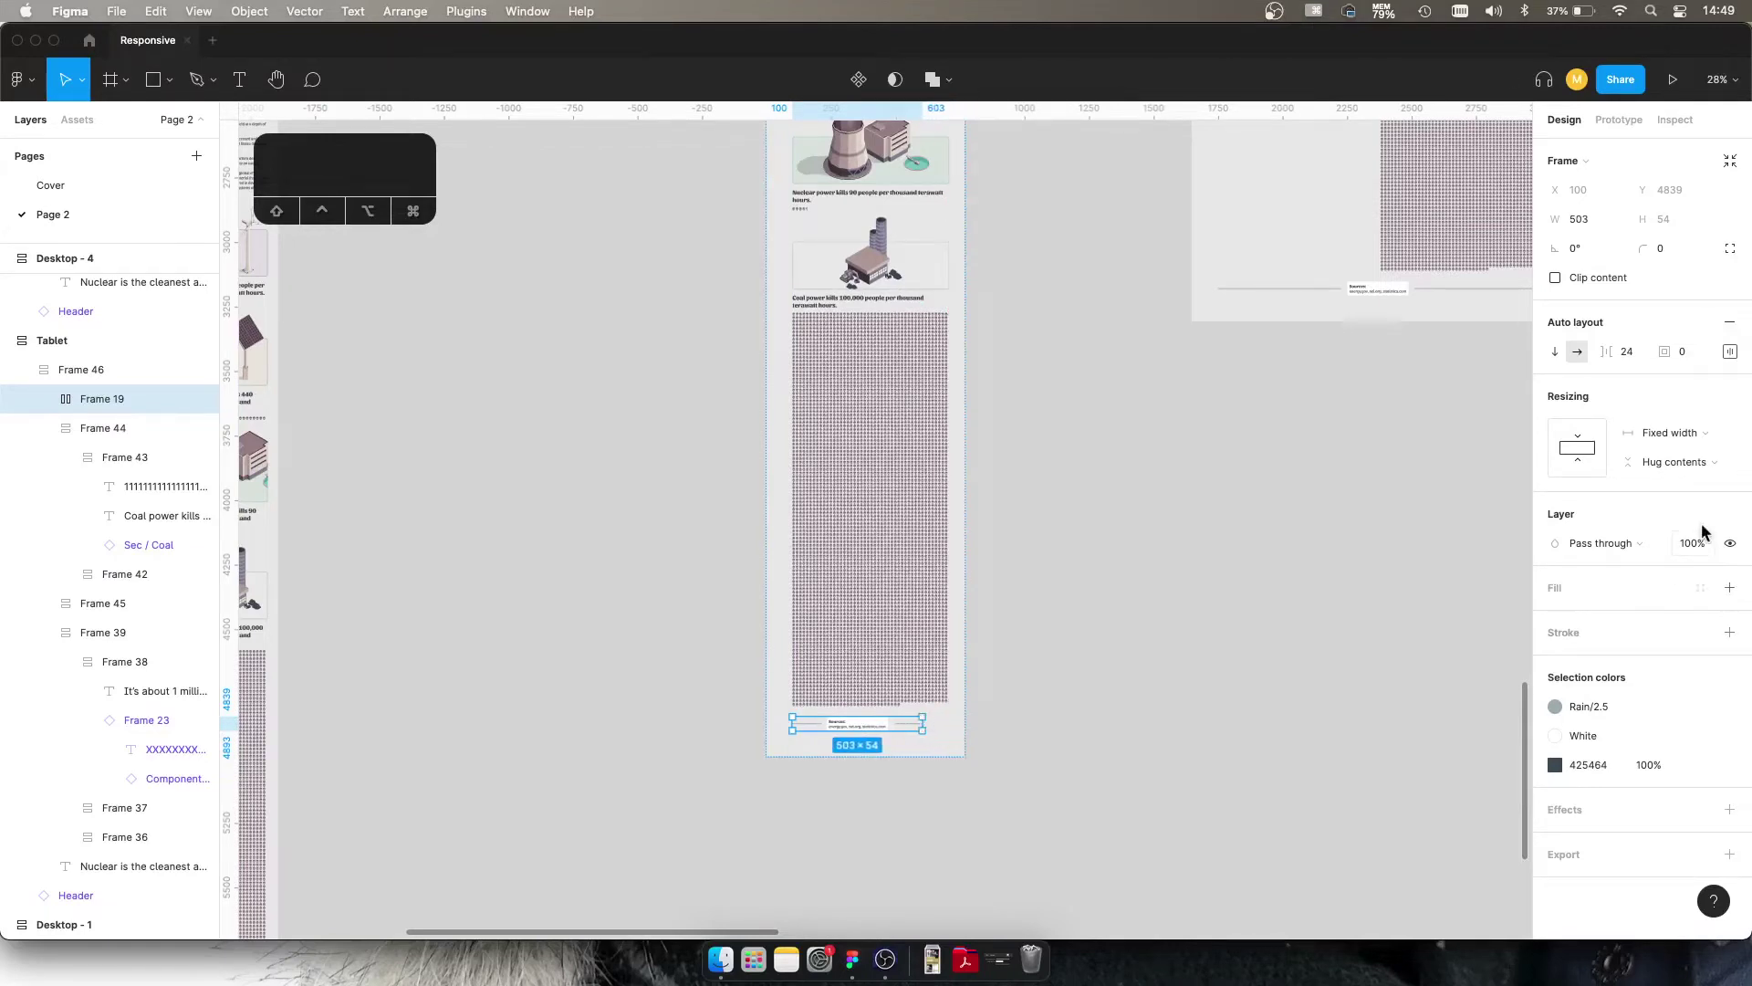
{"action": "left_click", "coordinate": [1671, 433]}
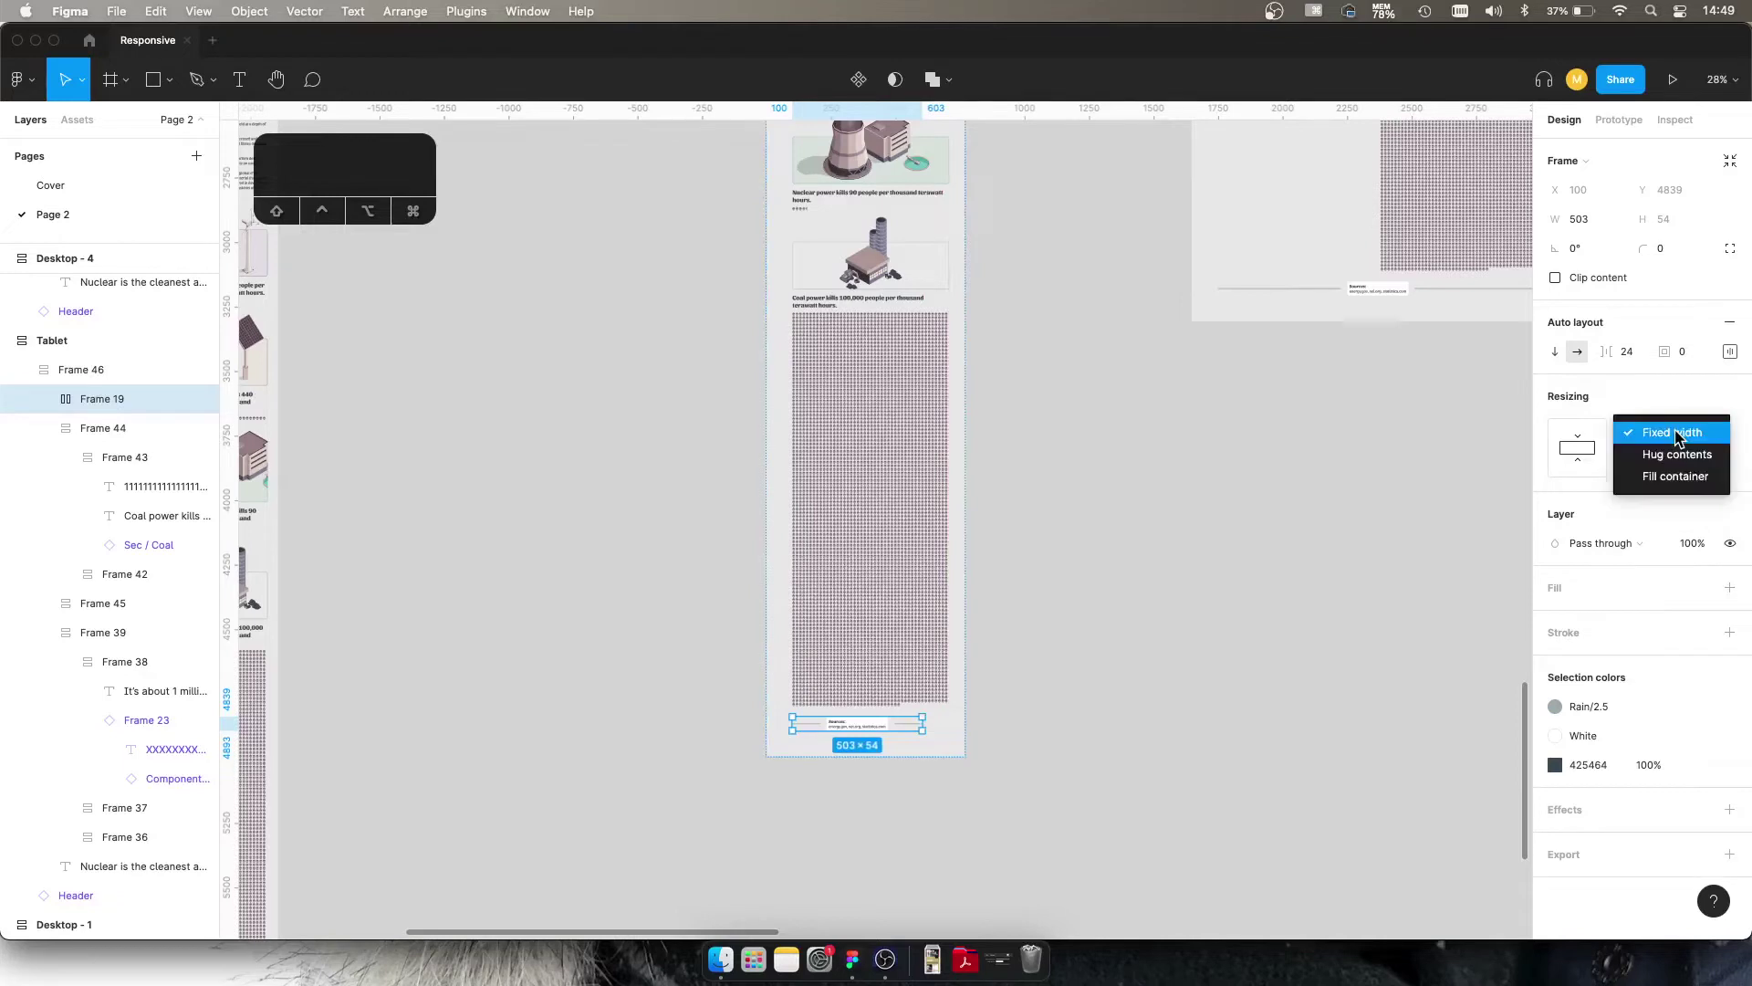
{"action": "left_click", "coordinate": [1666, 477]}
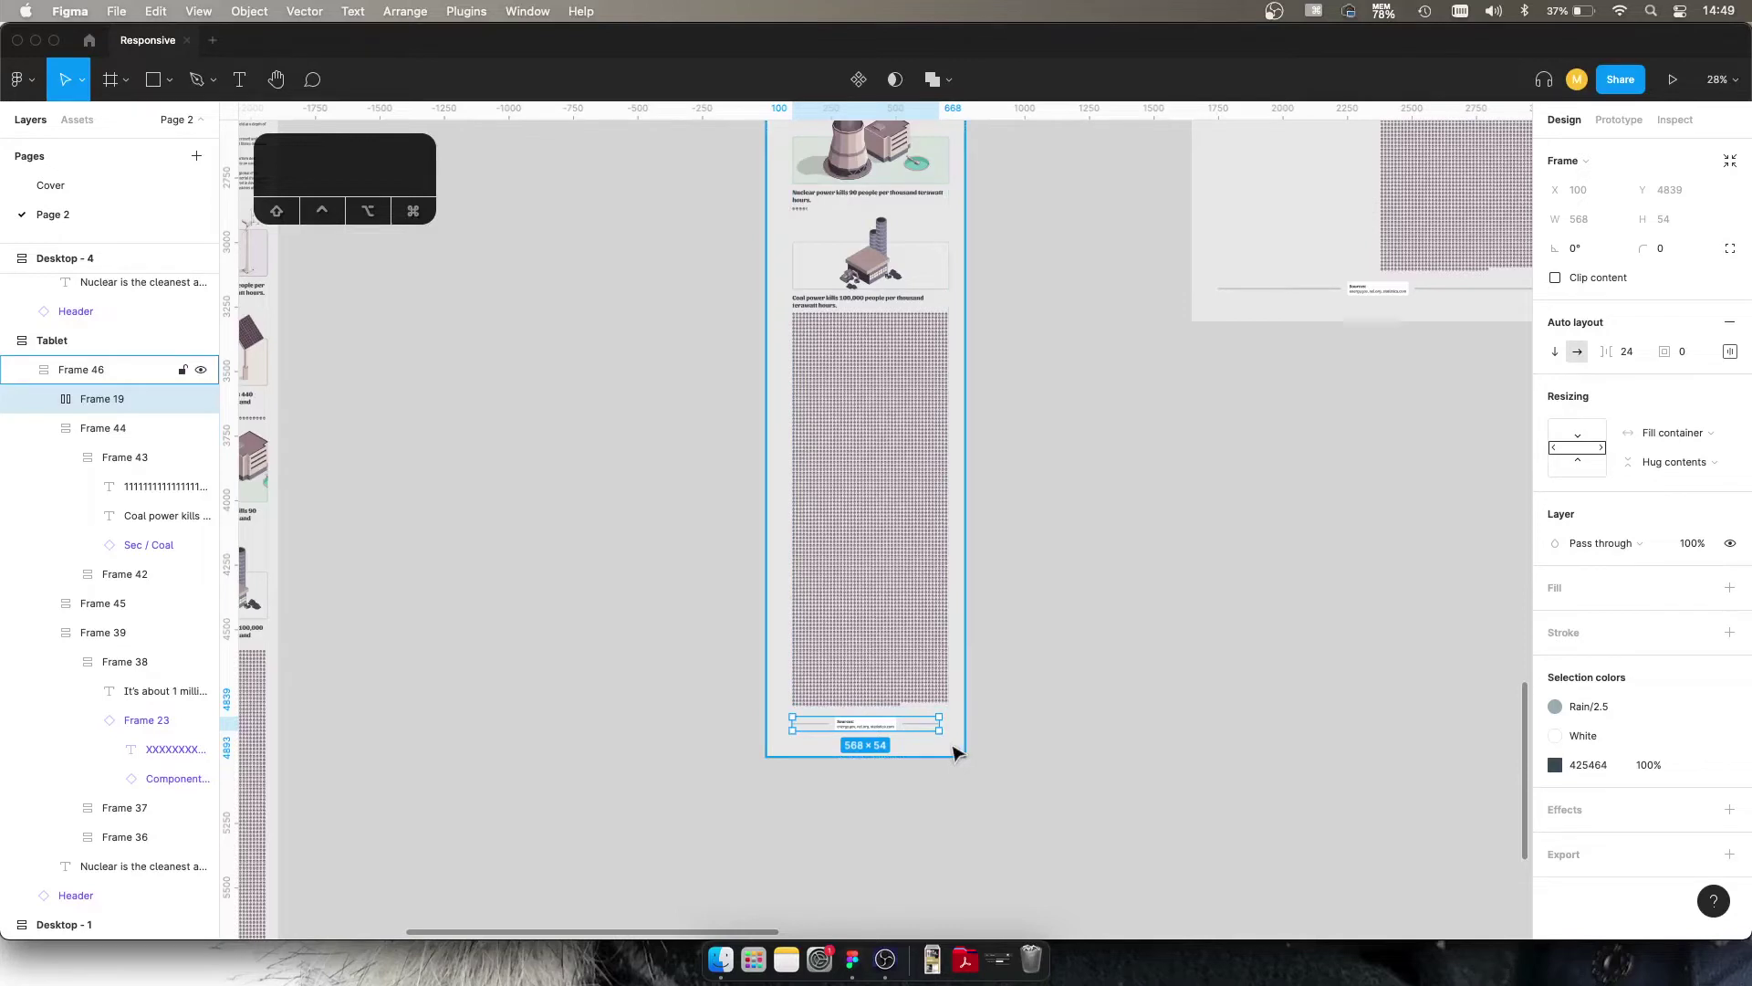
{"action": "key", "text": "alt"}
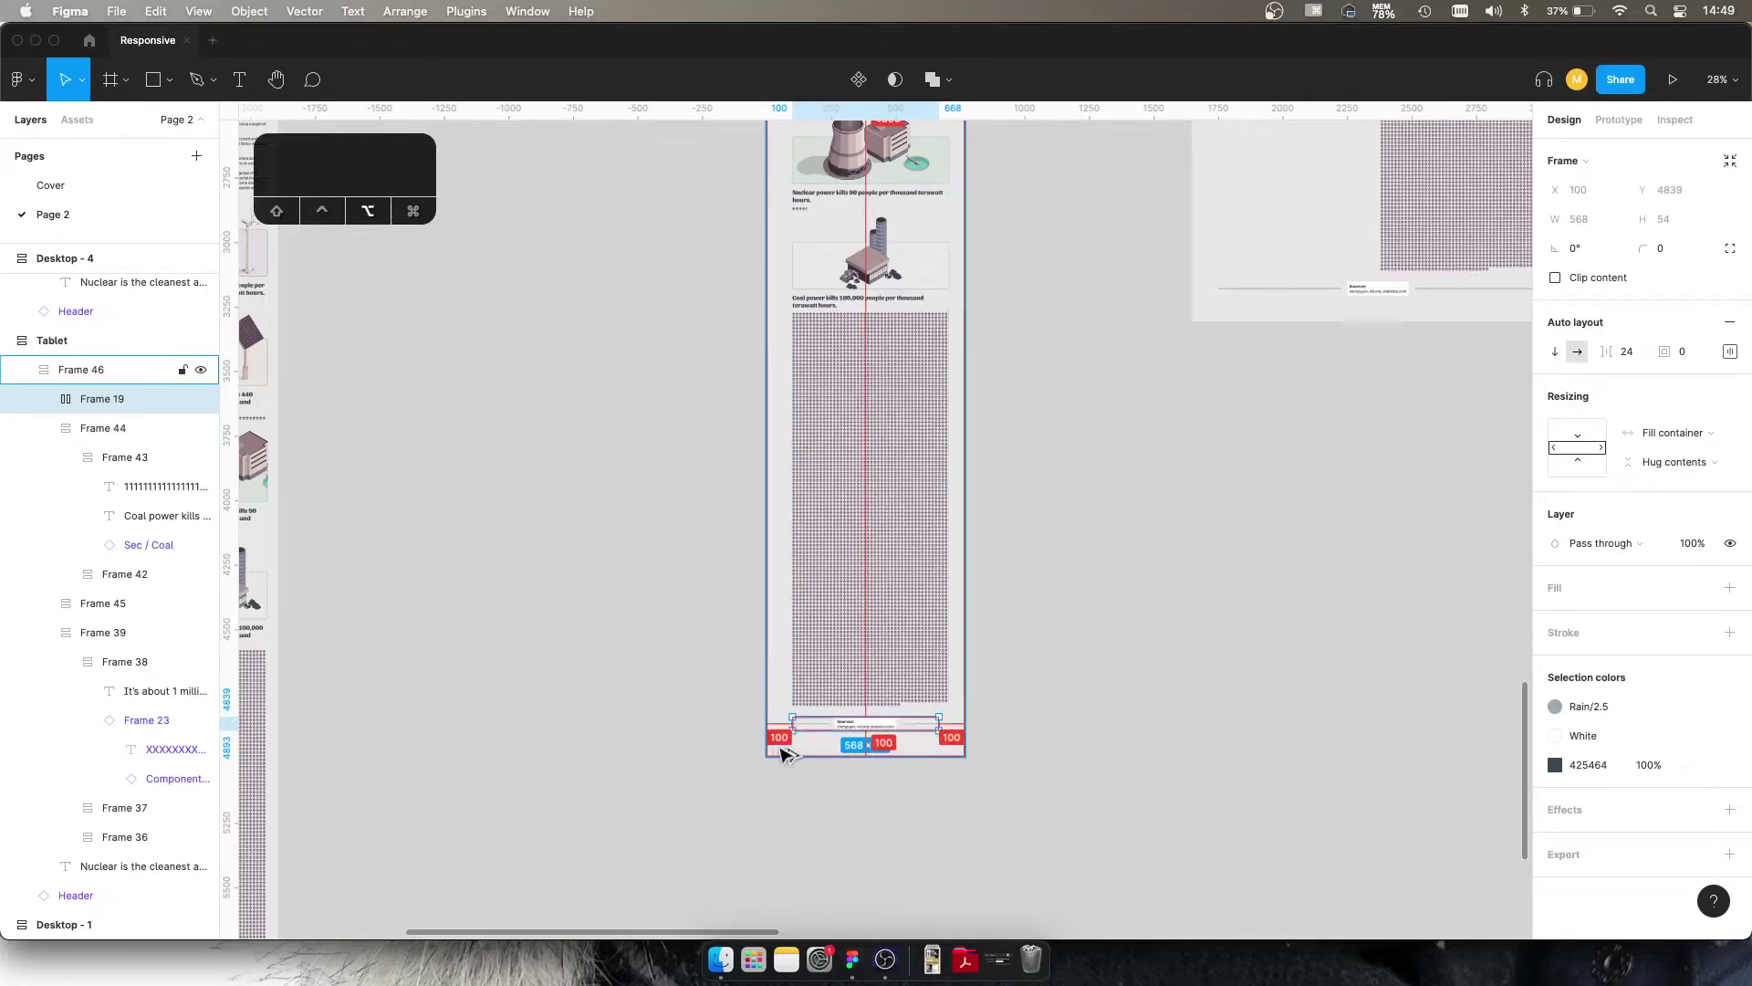
{"action": "left_click", "coordinate": [1170, 732]}
Step: Set the padding of Tablet's content frame to 40
{"action": "left_click", "coordinate": [850, 544]}
{"action": "left_click", "coordinate": [1688, 351]}
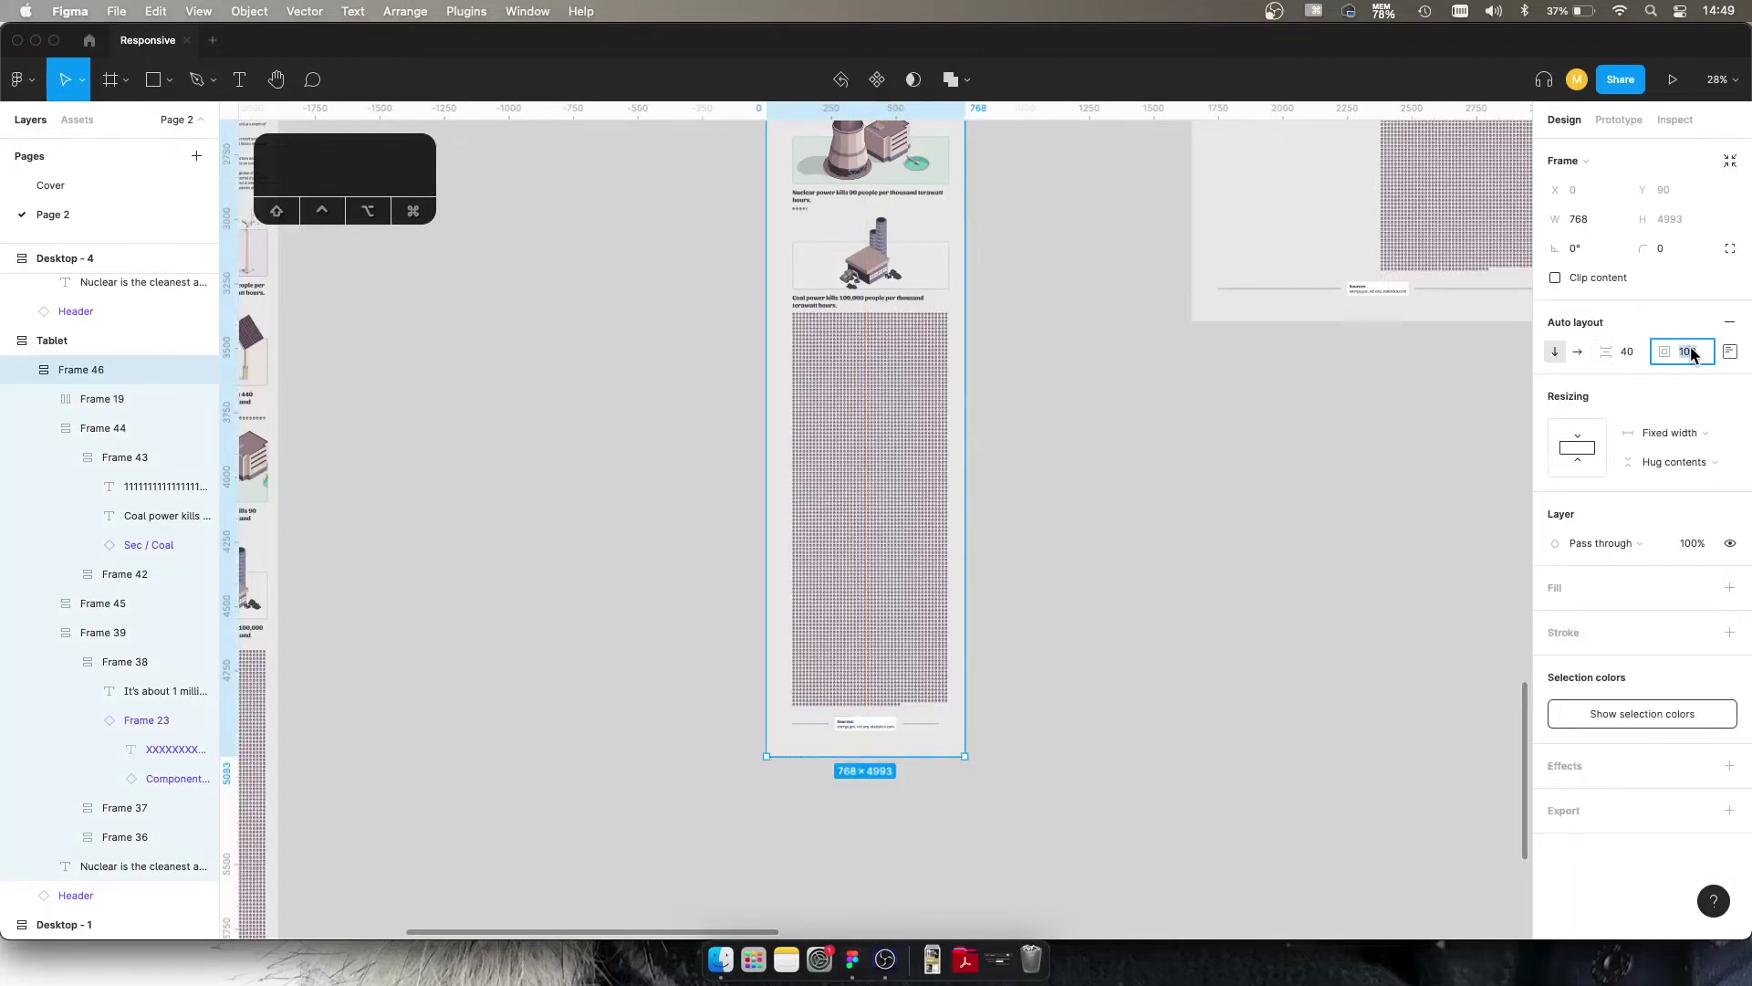
{"action": "type", "text": "40"}
{"action": "key", "text": "Return"}
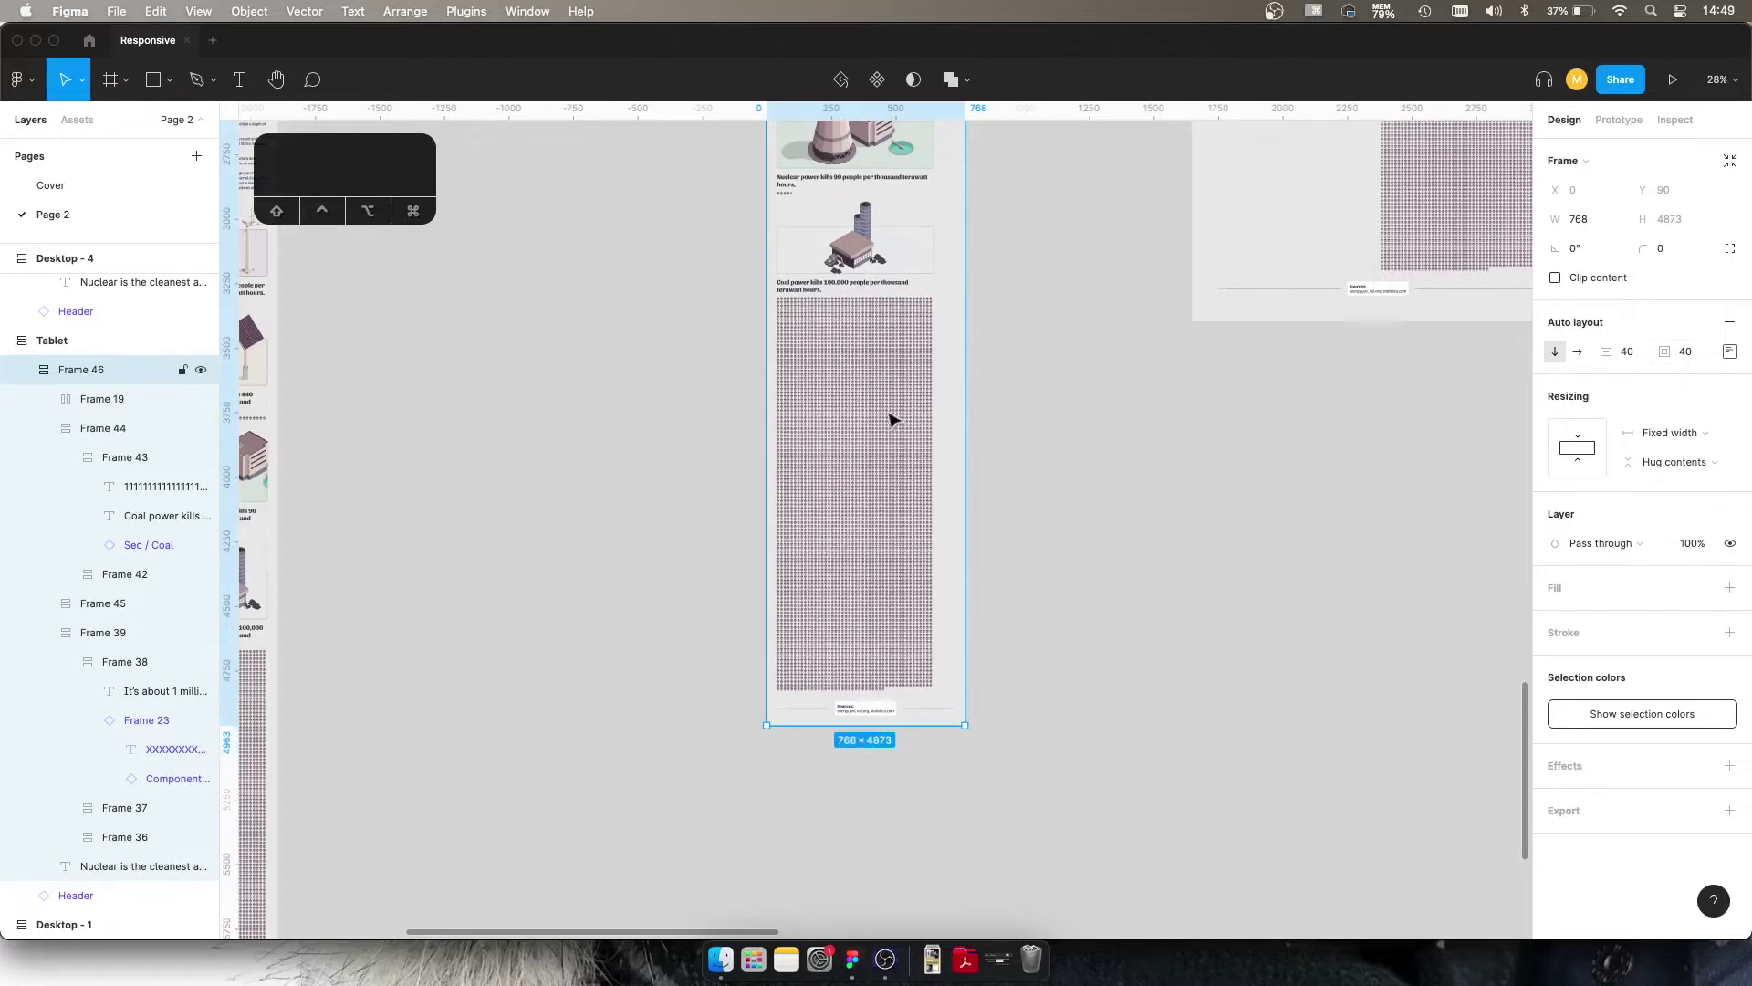
Step: Examine the widths and resizing settings of Tablet's energy card rows and the coal card inside the narrower padding
{"action": "scroll", "coordinate": [894, 420], "scroll_direction": "up", "scroll_amount": 10}
{"action": "scroll", "coordinate": [849, 626], "scroll_direction": "down", "scroll_amount": 3}
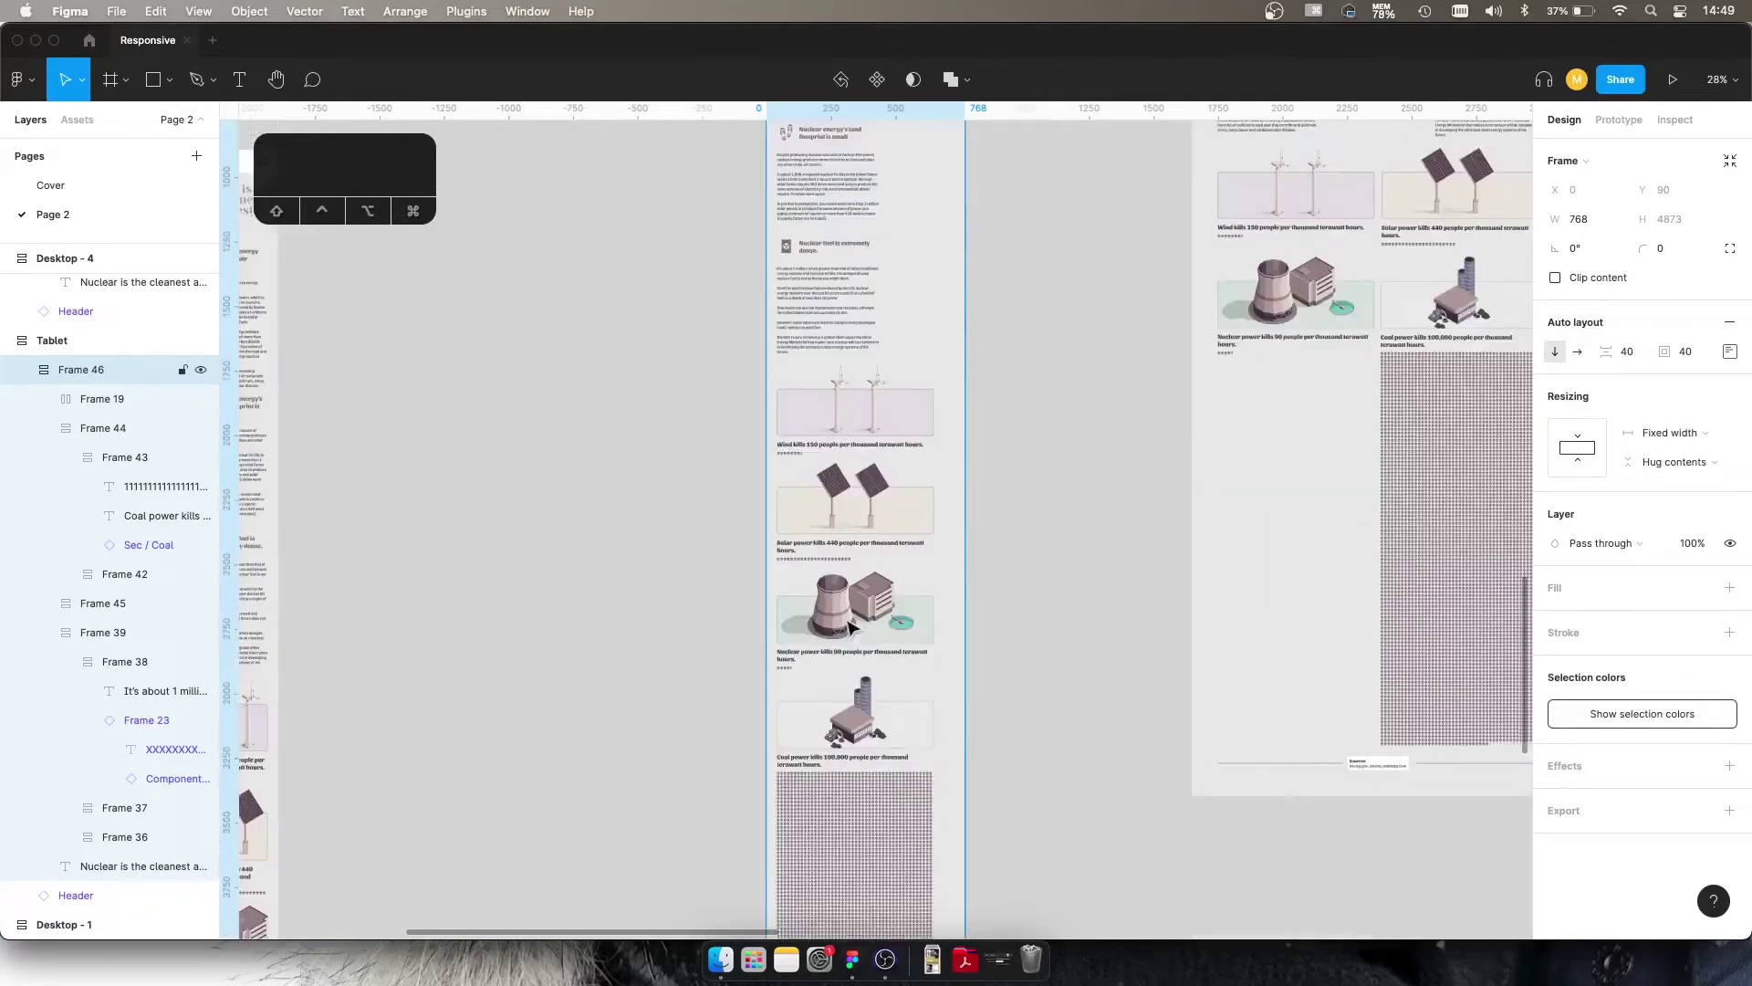
{"action": "left_click", "coordinate": [830, 420]}
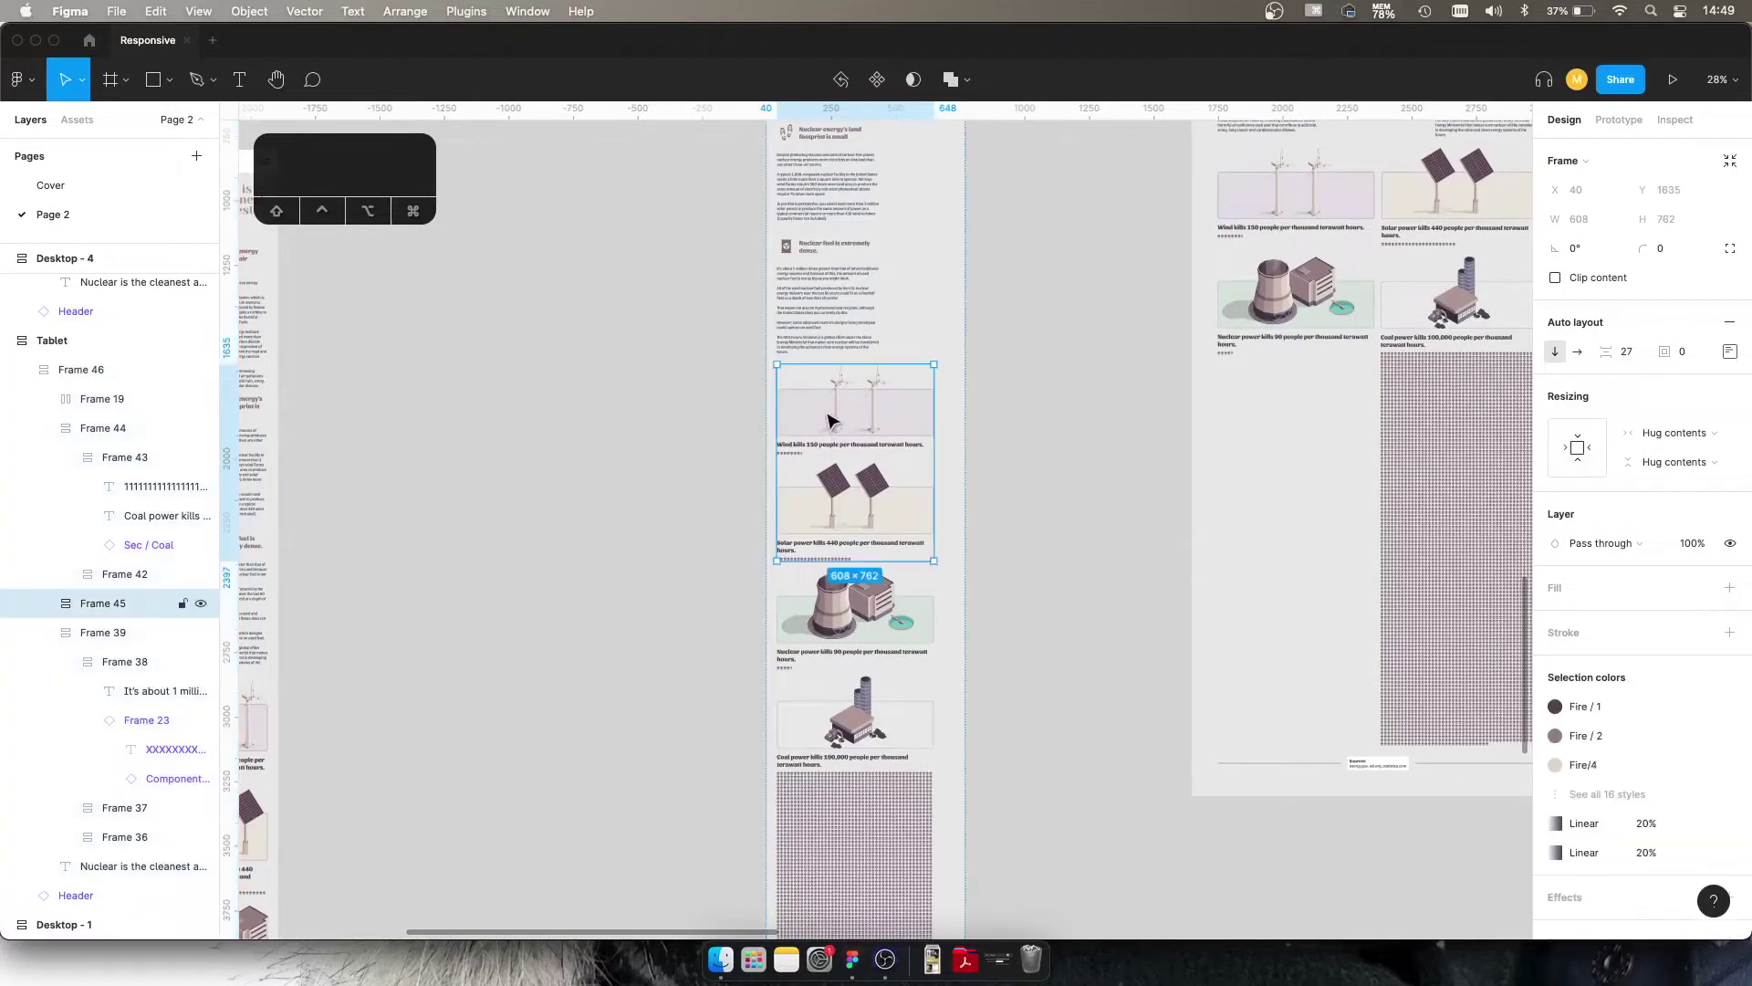
{"action": "left_click", "coordinate": [1059, 551]}
{"action": "scroll", "coordinate": [994, 563], "scroll_direction": "down", "scroll_amount": 4}
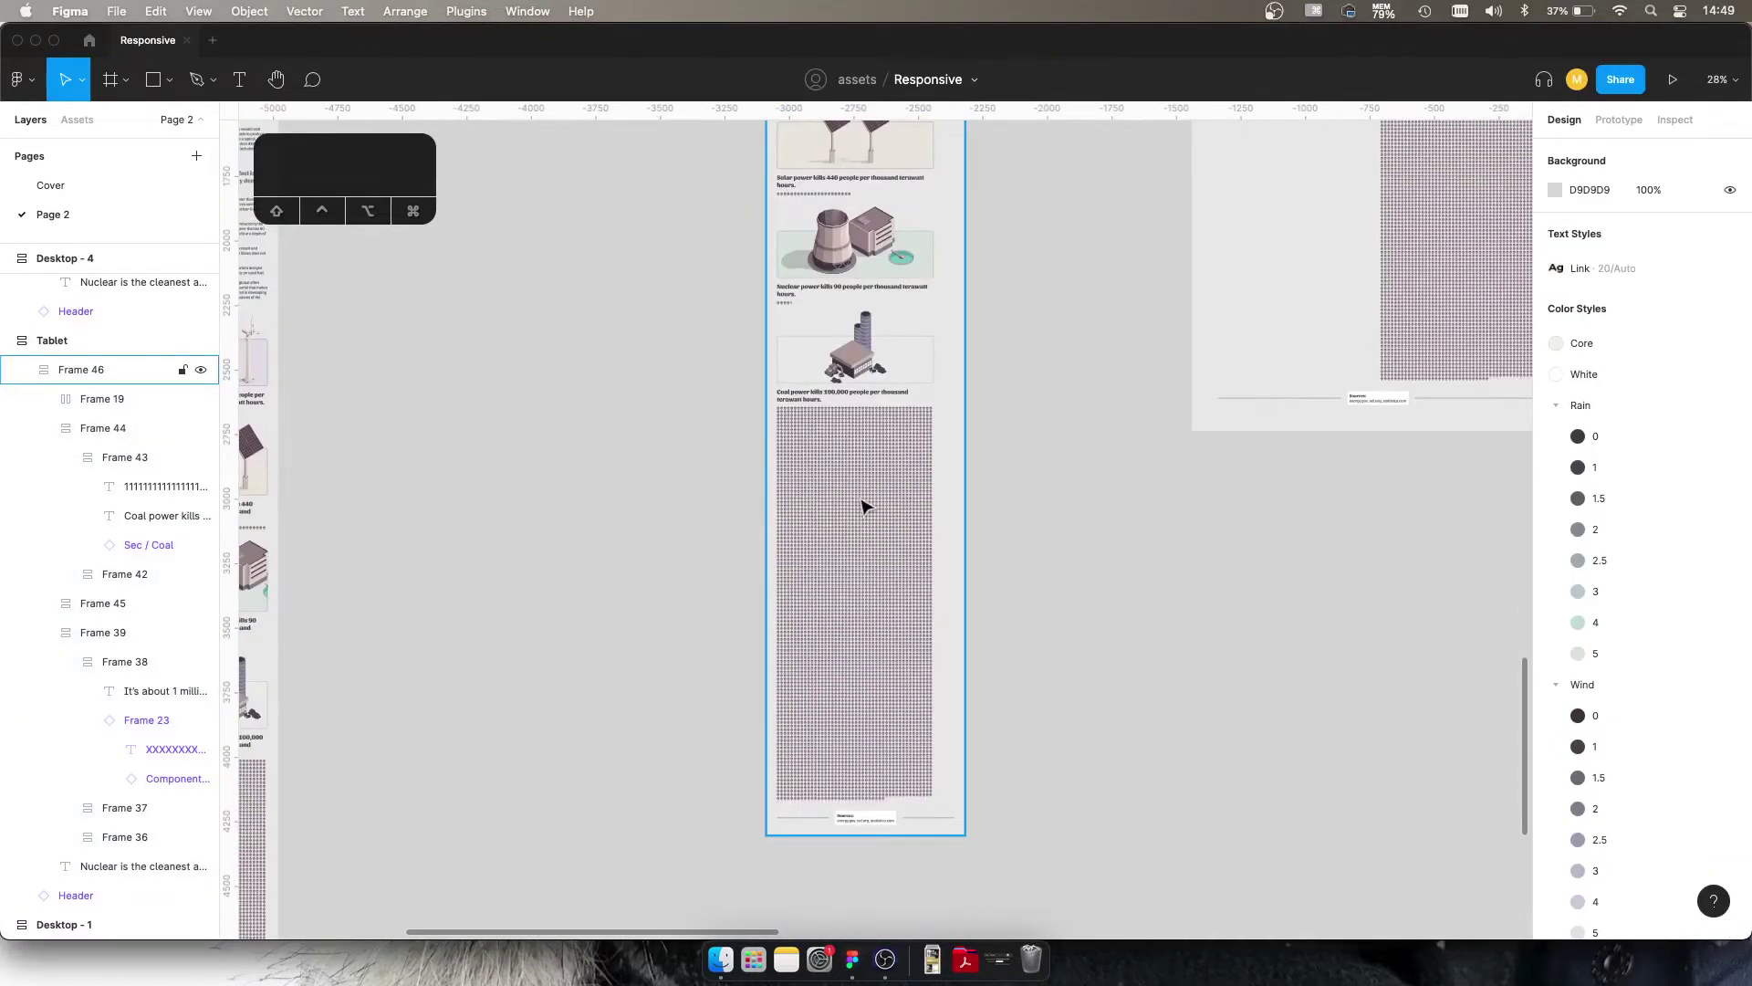
{"action": "left_click", "coordinate": [864, 510]}
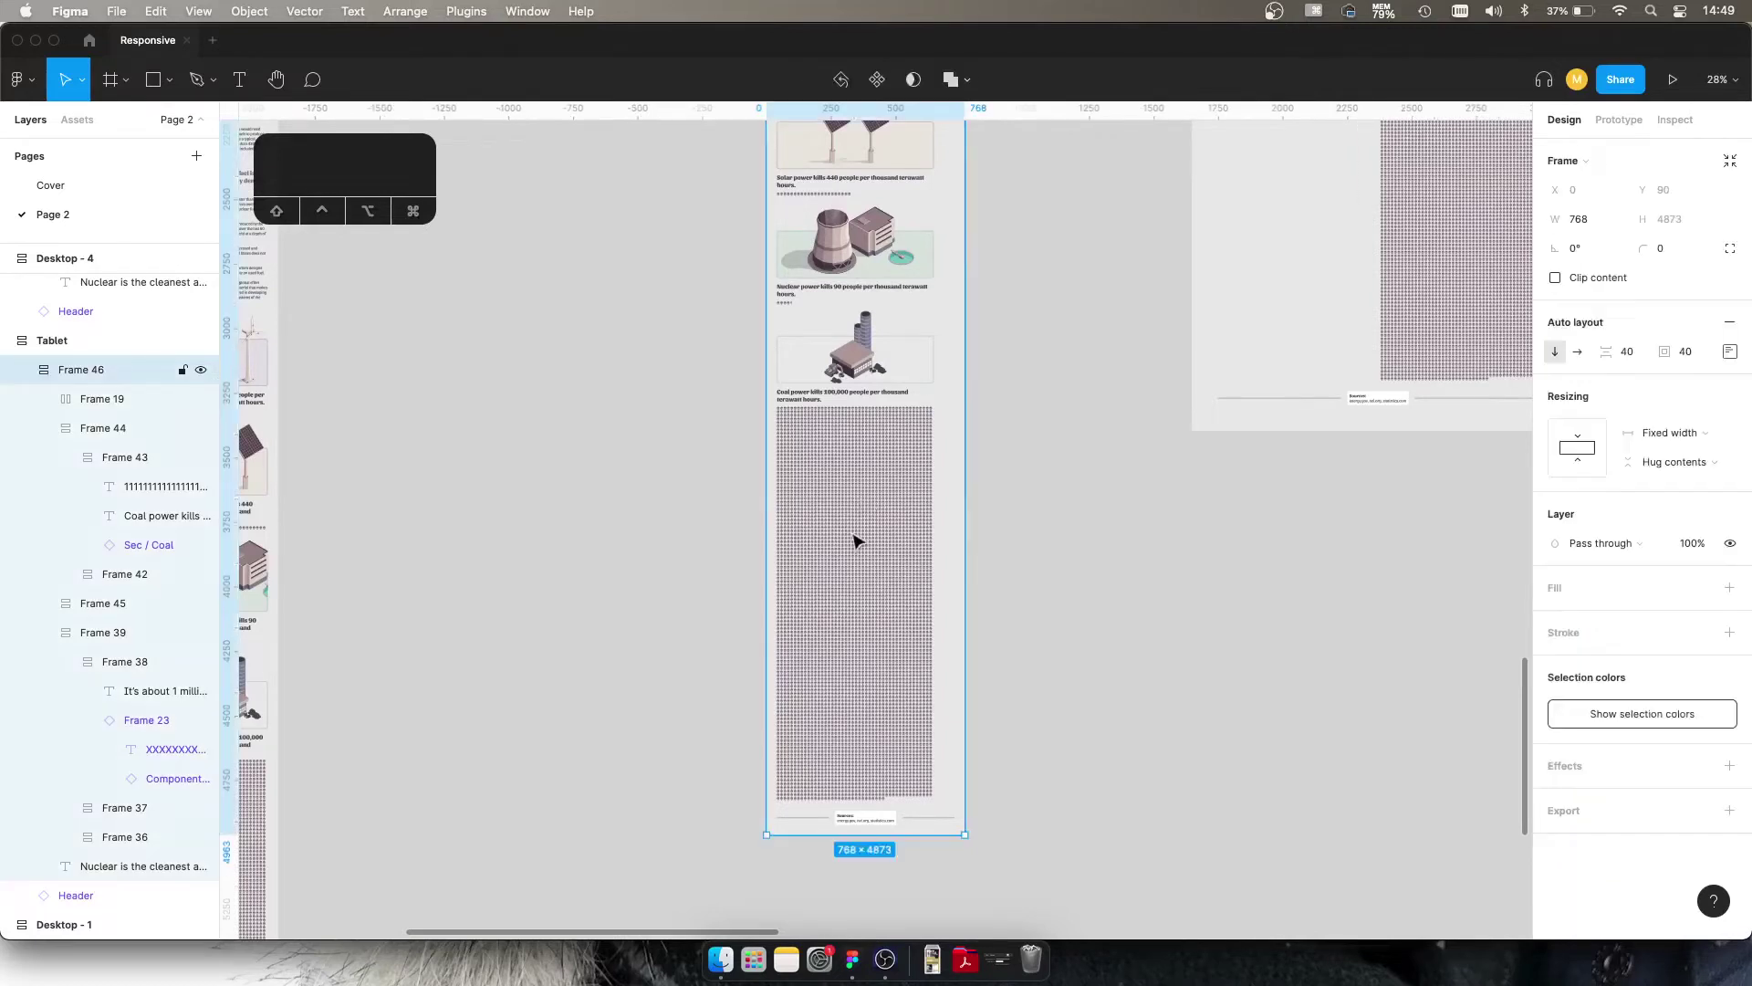
{"action": "left_click", "coordinate": [858, 540]}
{"action": "left_click", "coordinate": [822, 463]}
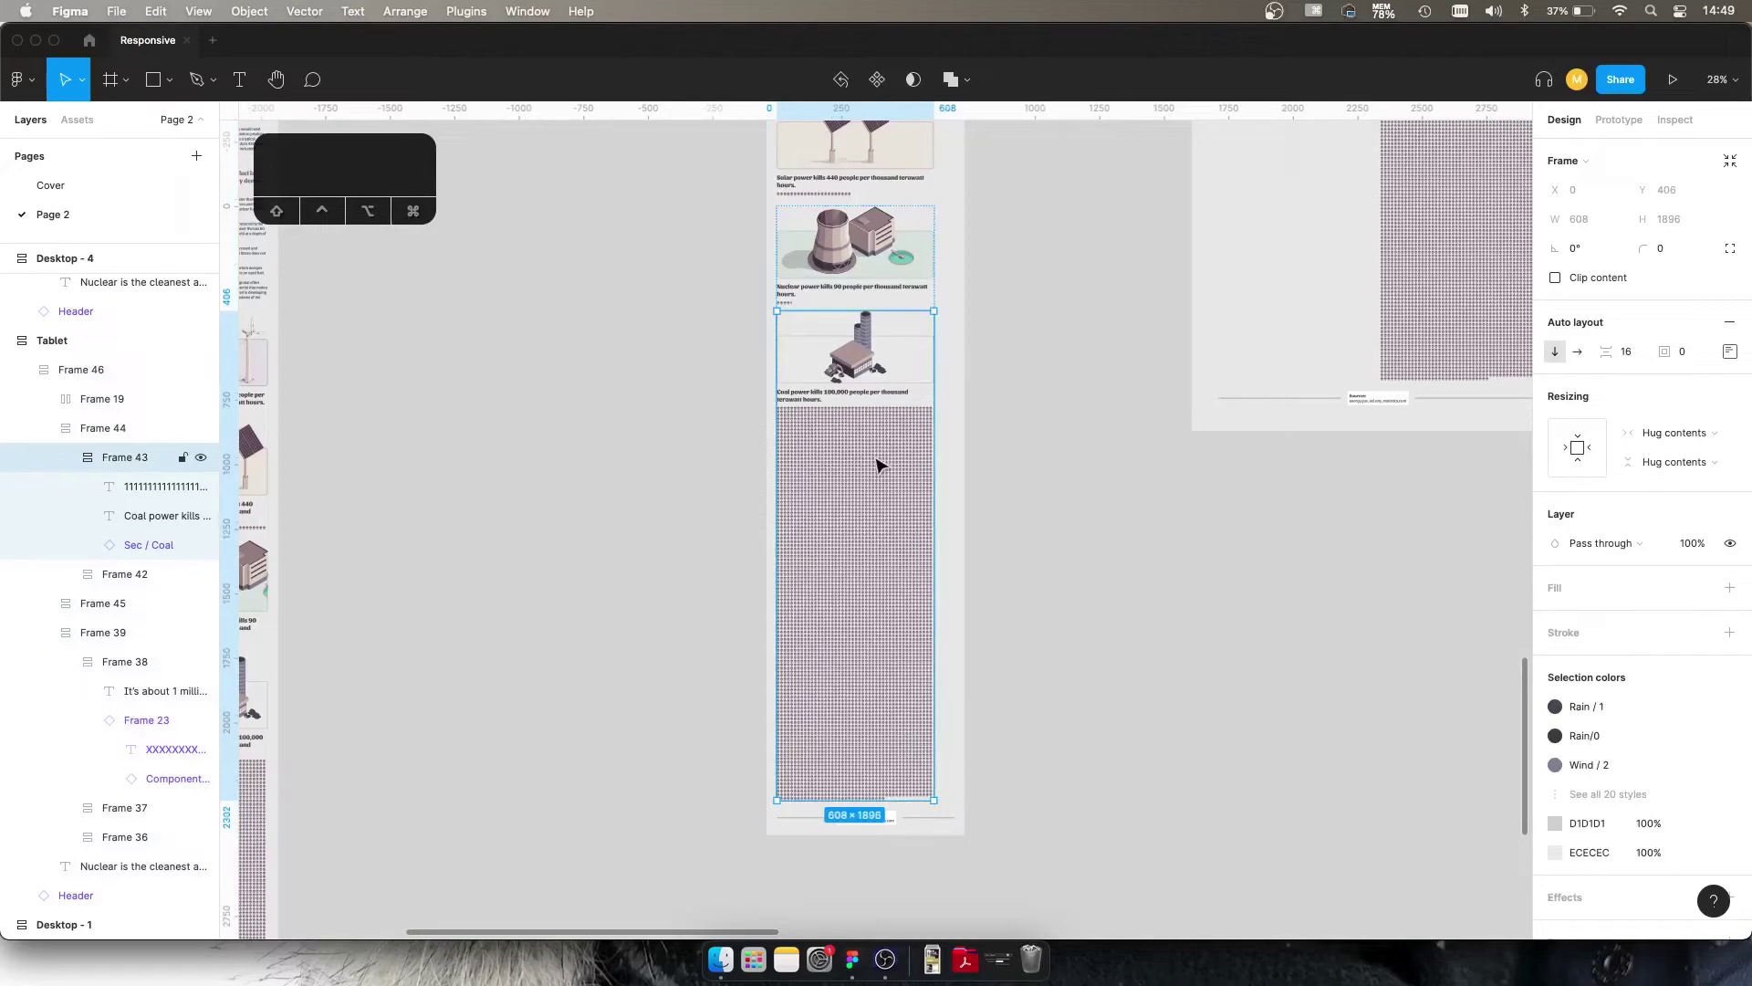
{"action": "scroll", "coordinate": [940, 426], "scroll_direction": "up", "scroll_amount": 5}
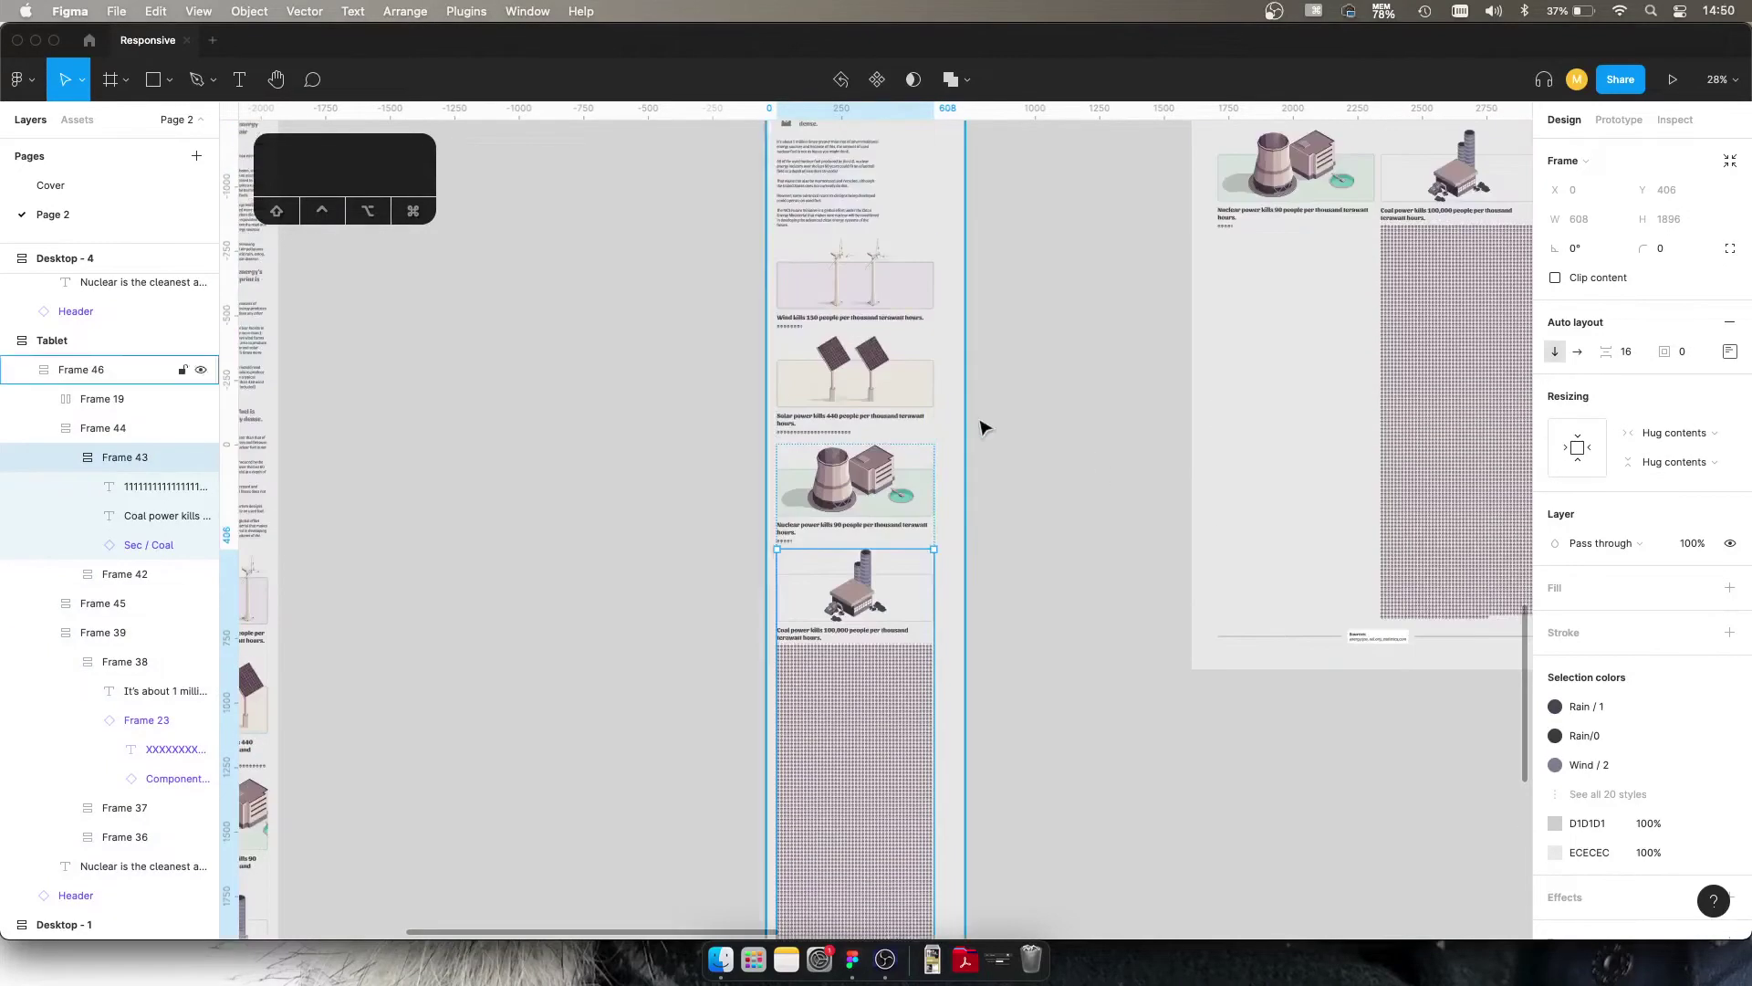
{"action": "scroll", "coordinate": [981, 426], "scroll_direction": "up", "scroll_amount": 3}
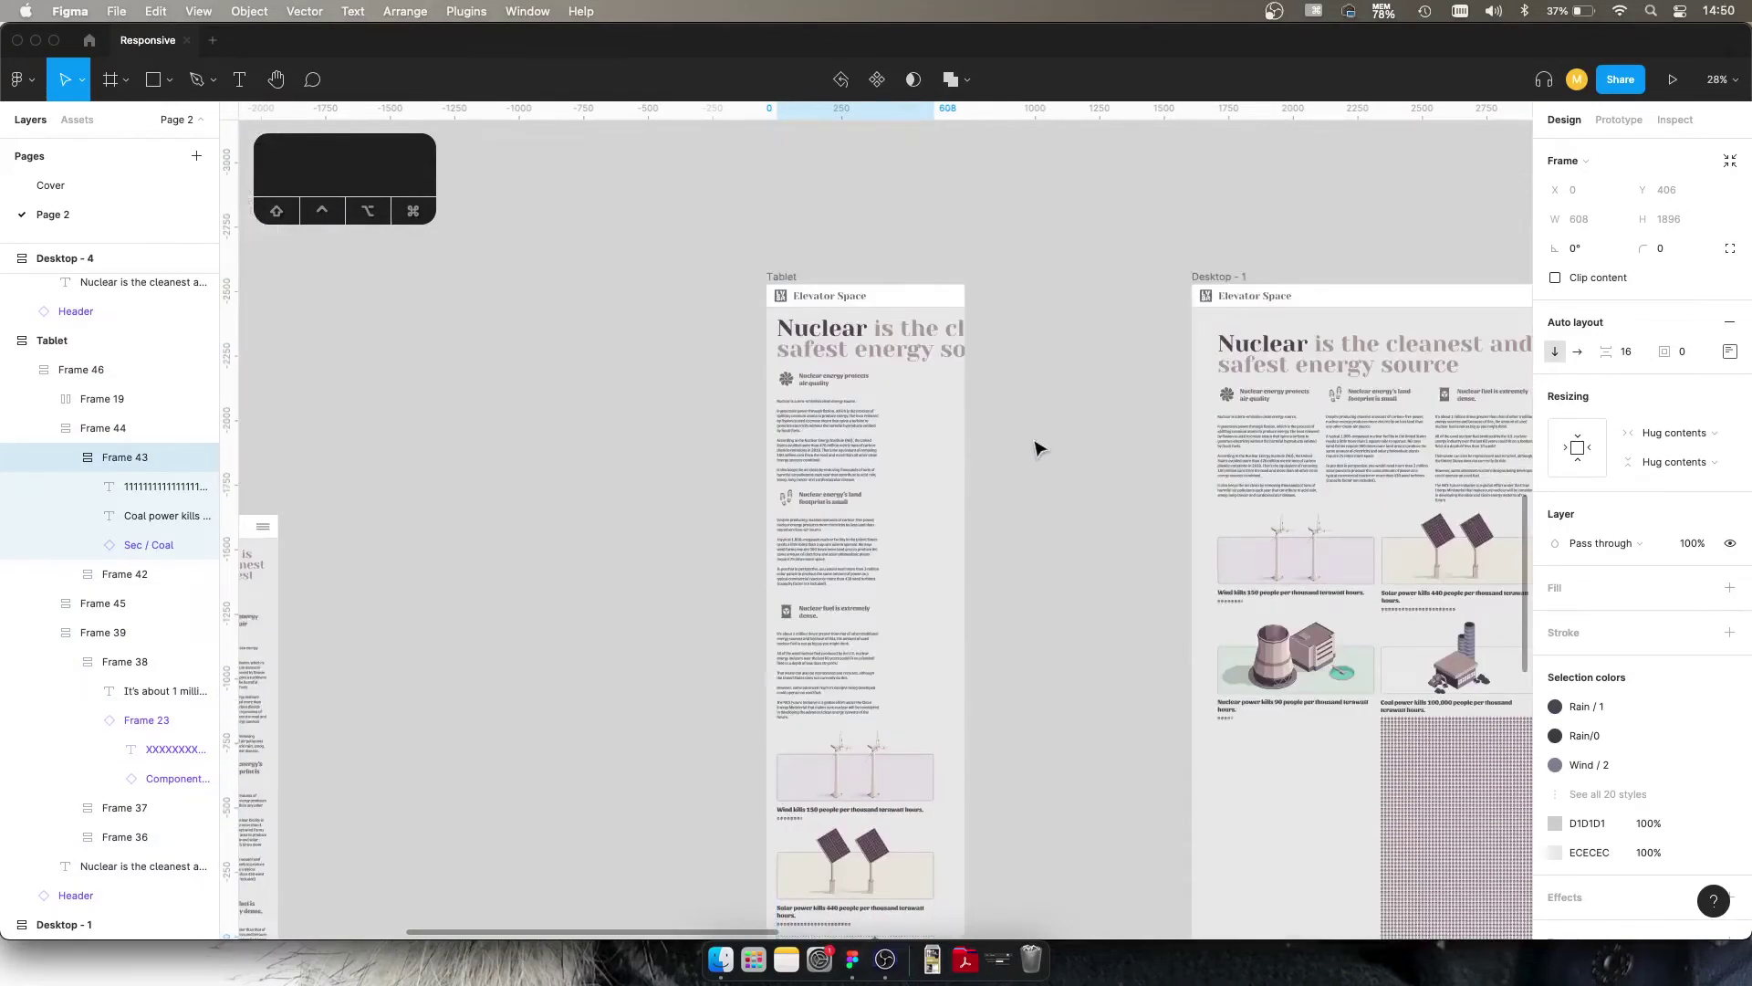
{"action": "left_click", "coordinate": [940, 454]}
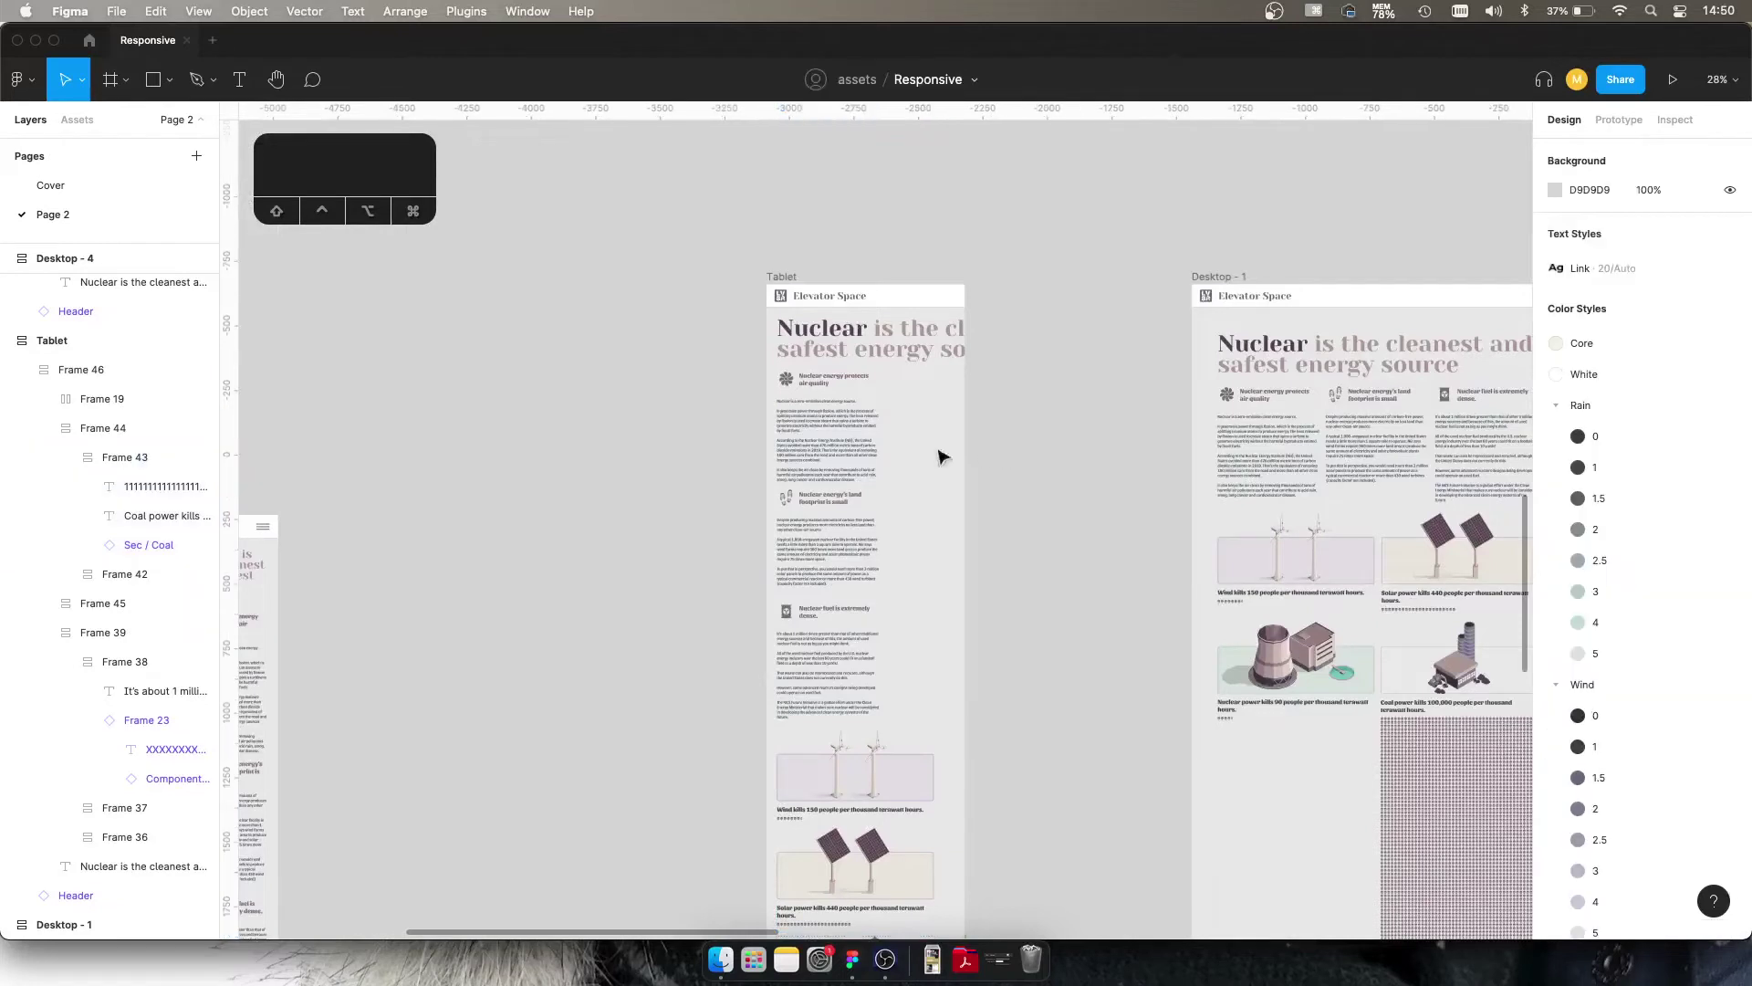
Step: Set the width of every direct child of Tablet's content frame, including the headline and card rows, to Fill container
{"action": "left_click", "coordinate": [858, 464]}
{"action": "key", "text": "Return"}
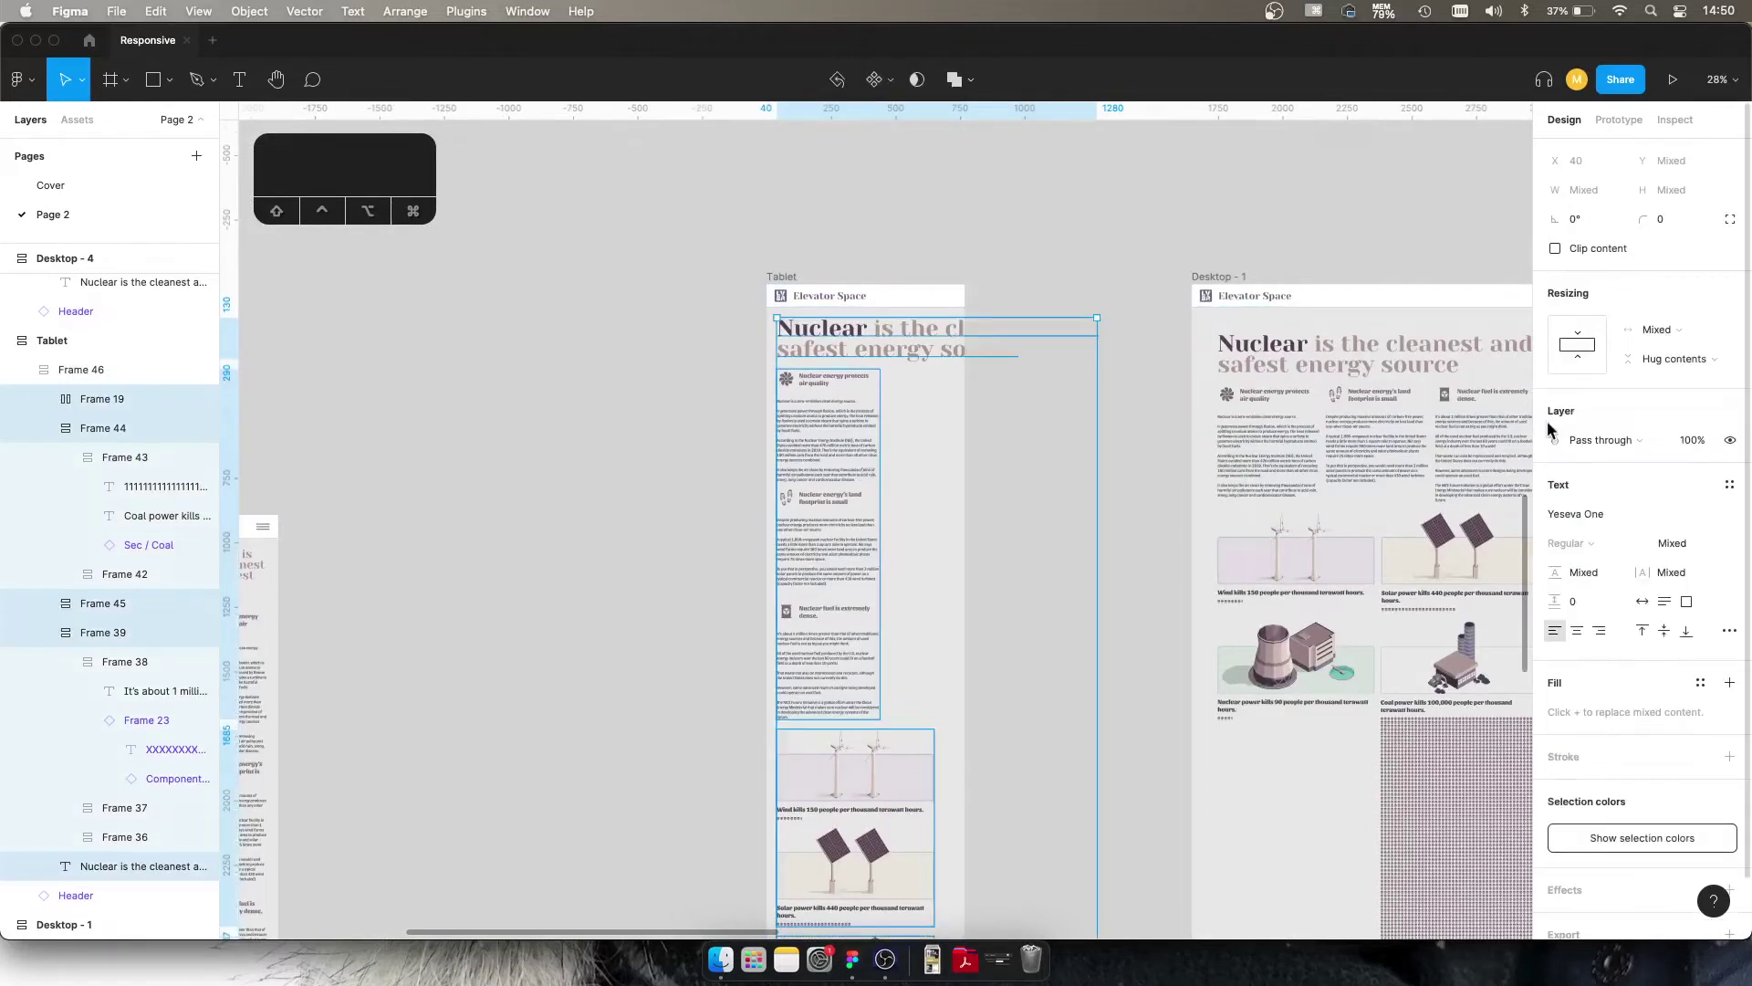
{"action": "left_click", "coordinate": [1673, 326]}
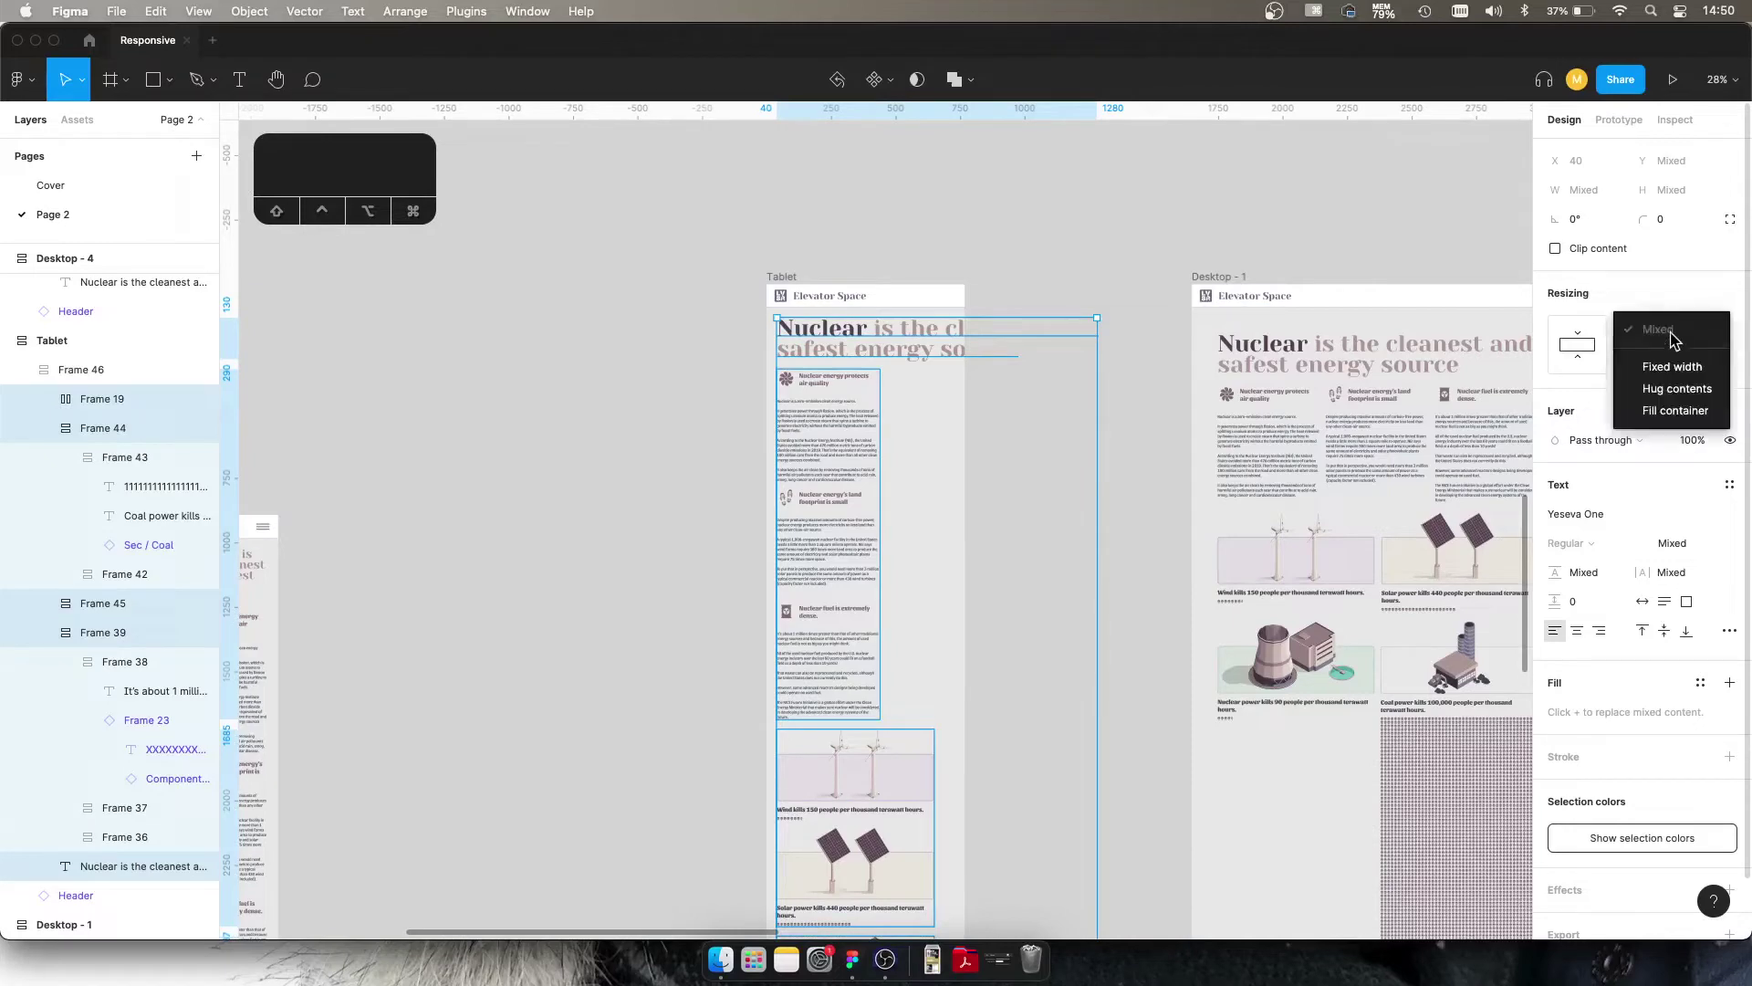
{"action": "left_click", "coordinate": [1682, 414]}
{"action": "scroll", "coordinate": [957, 367], "scroll_direction": "down", "scroll_amount": 8}
{"action": "scroll", "coordinate": [997, 391], "scroll_direction": "up", "scroll_amount": 5}
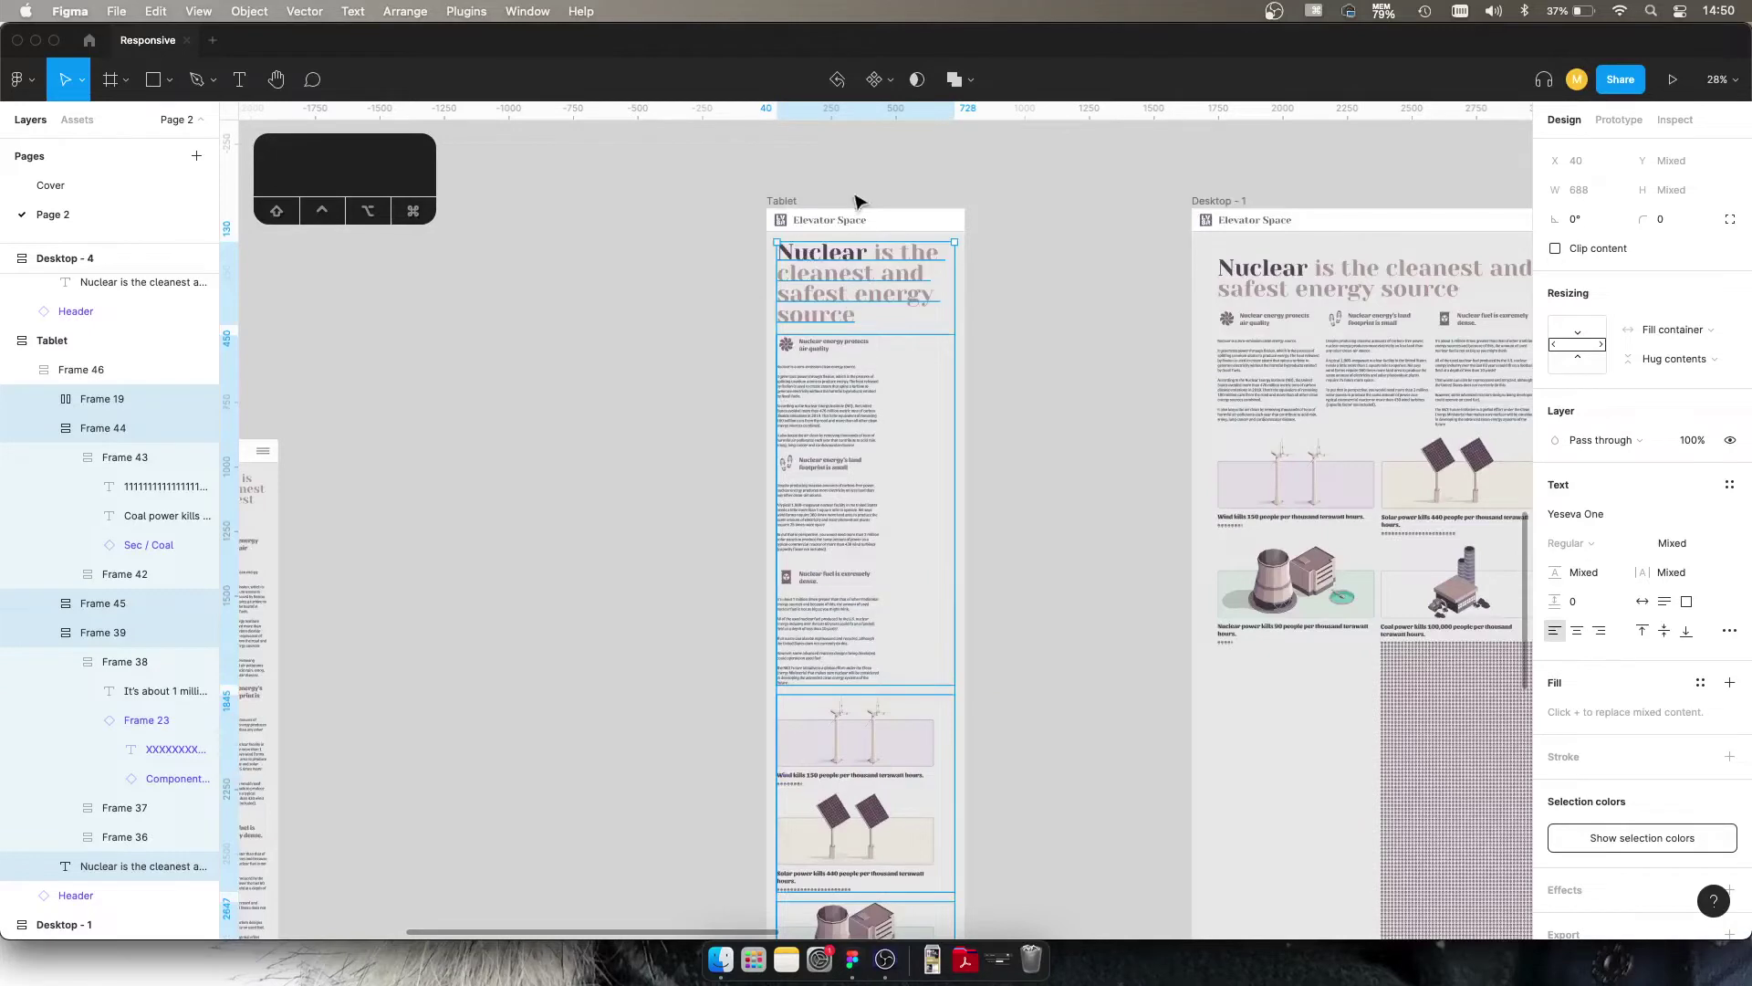
Step: Set the width of the three stacked text sections in Tablet to Fill container
{"action": "left_click", "coordinate": [841, 398]}
{"action": "left_click", "coordinate": [841, 399]}
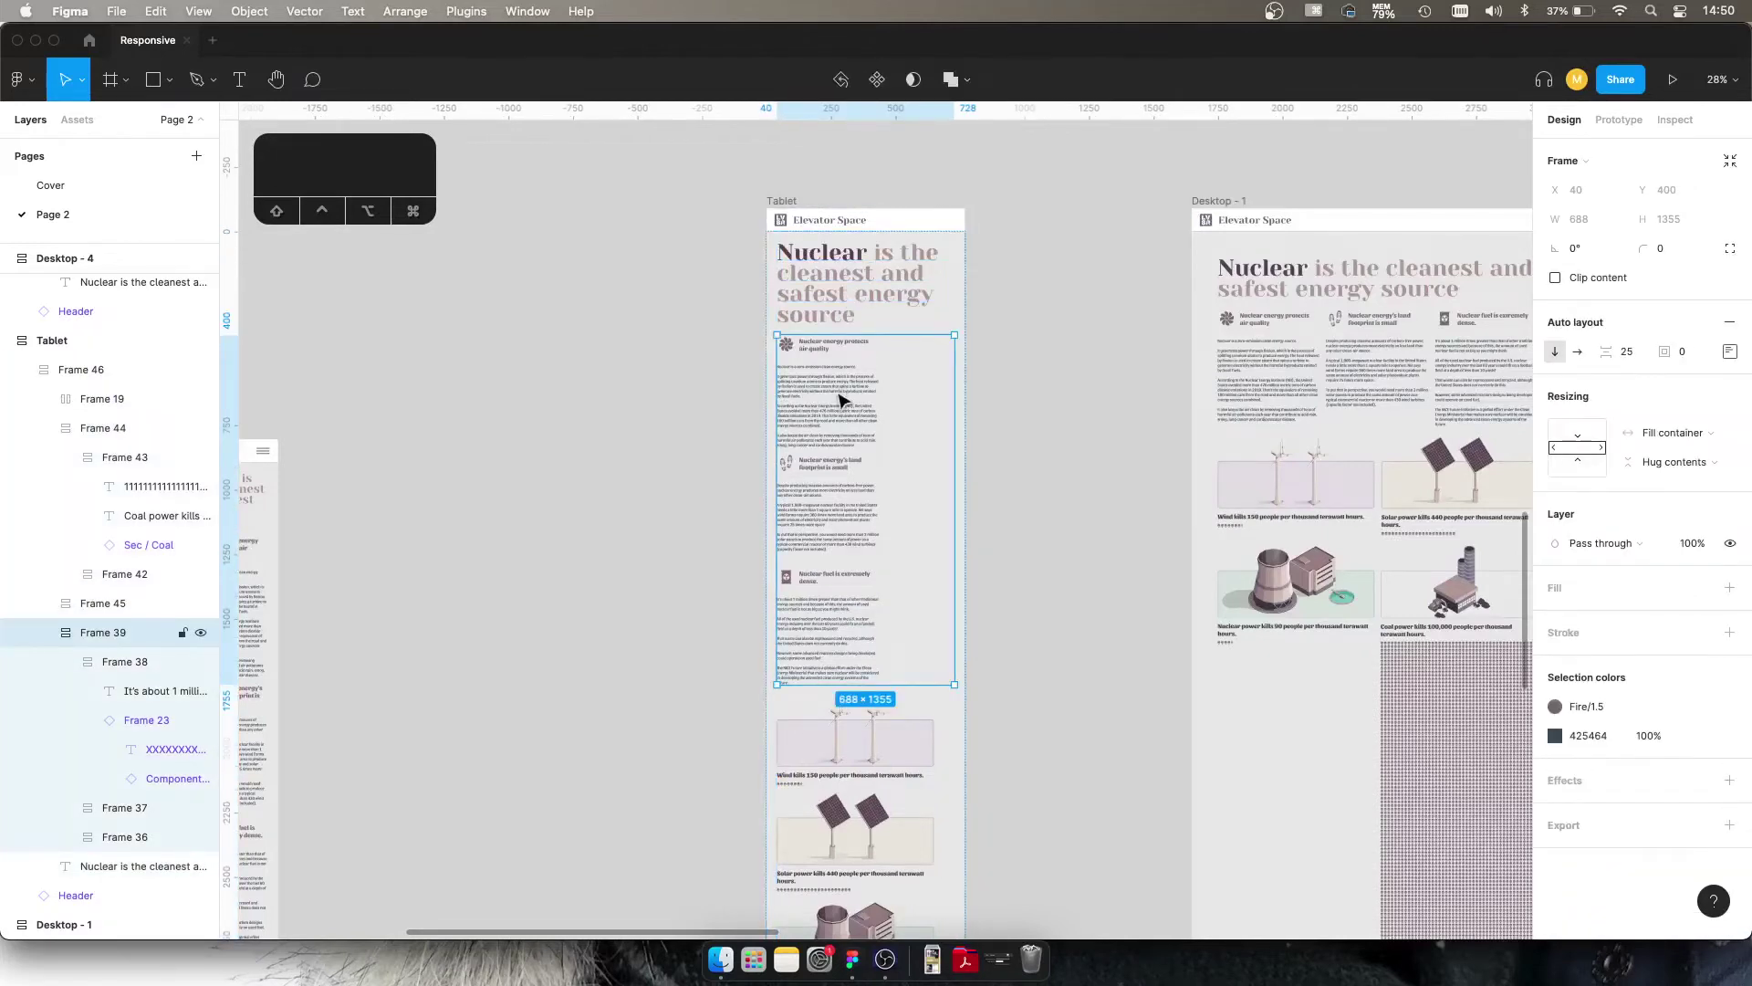
{"action": "key", "text": "Return"}
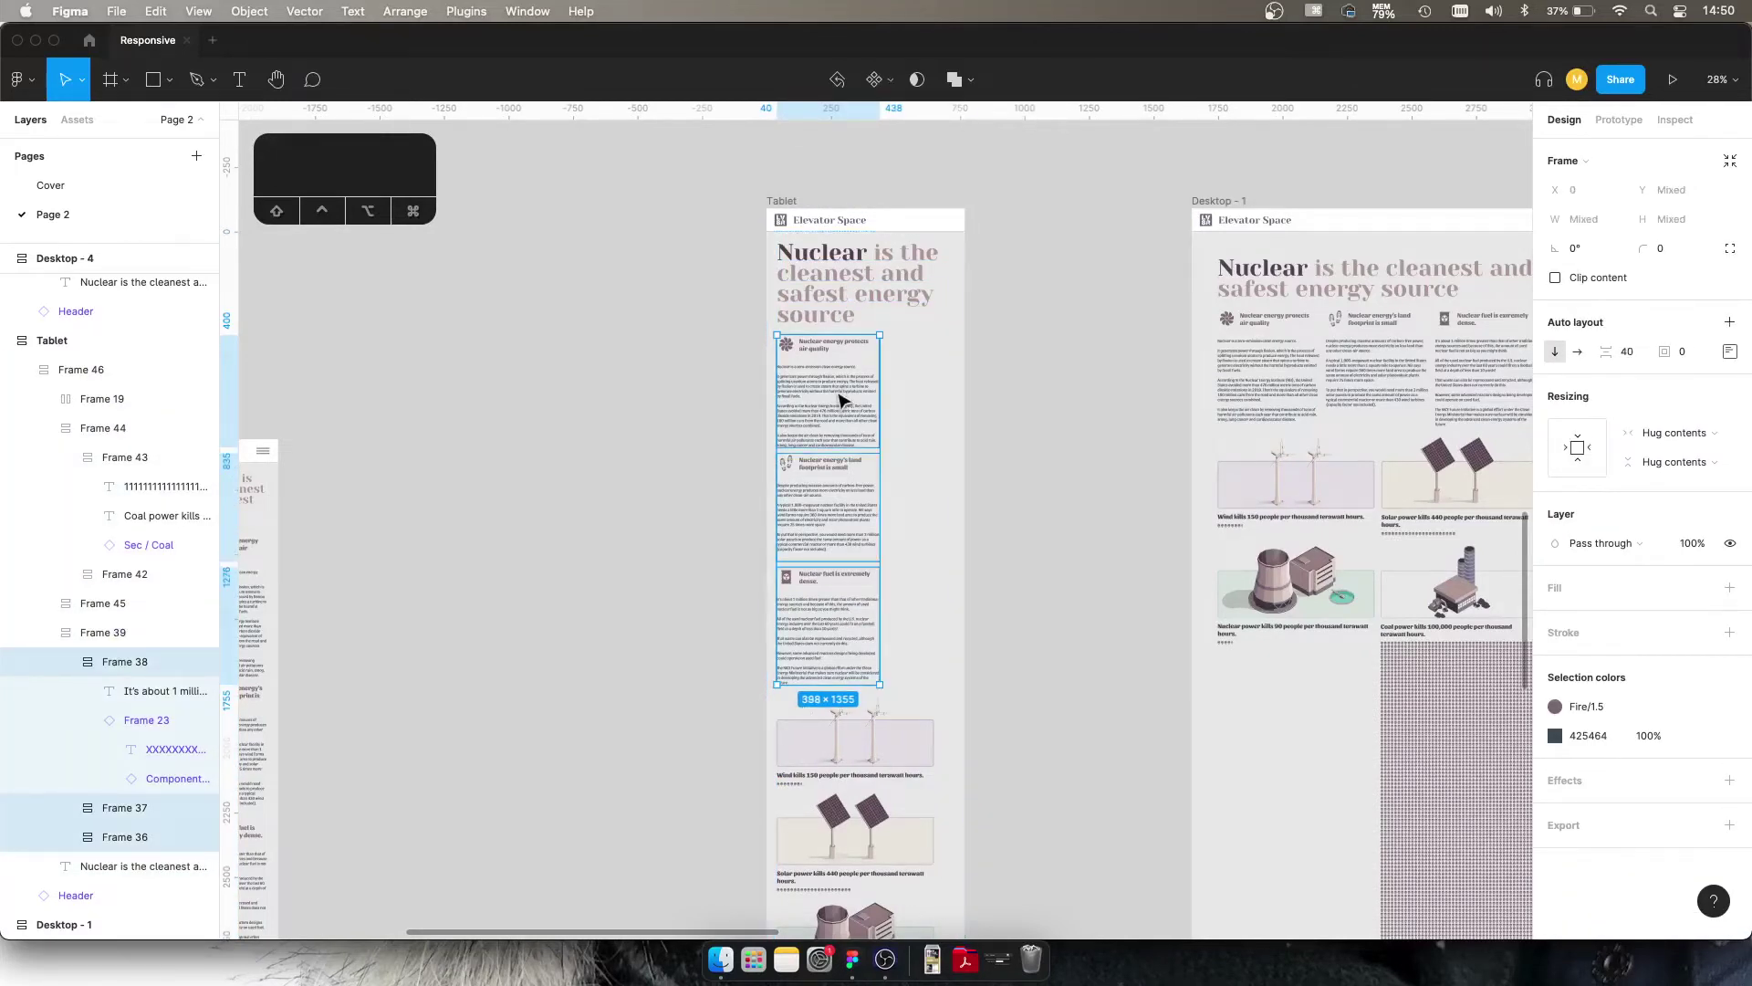
{"action": "left_click", "coordinate": [1728, 443]}
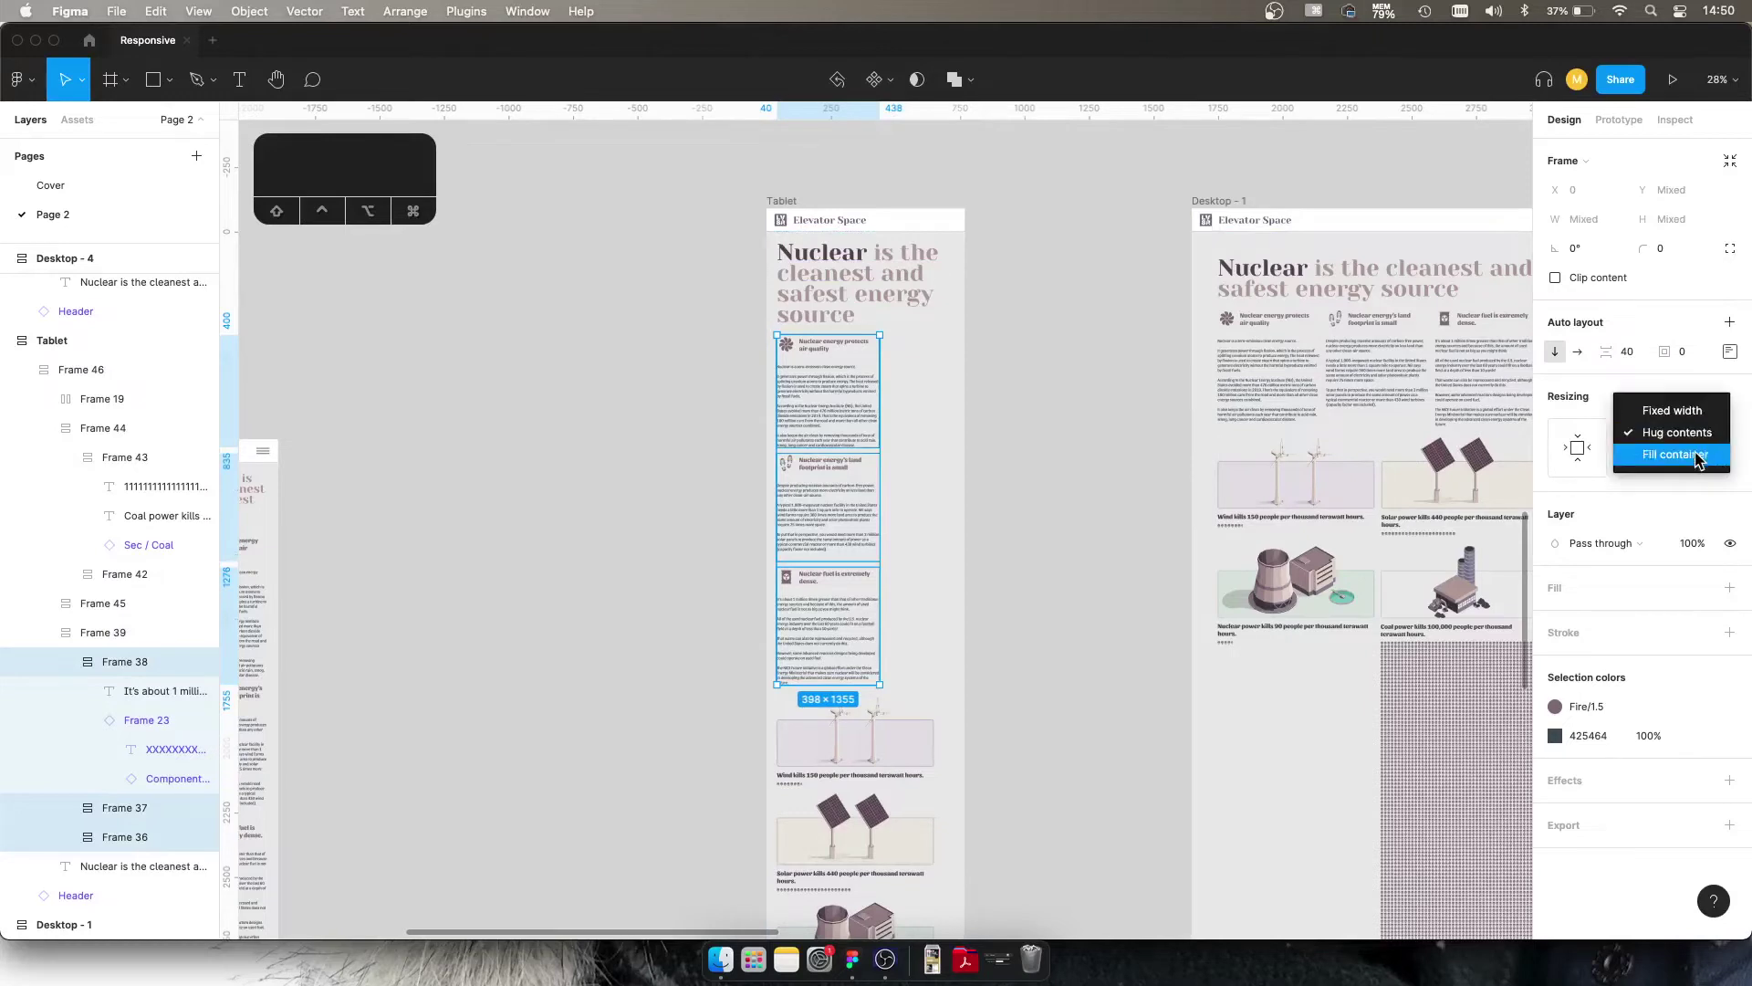
{"action": "left_click", "coordinate": [1696, 457]}
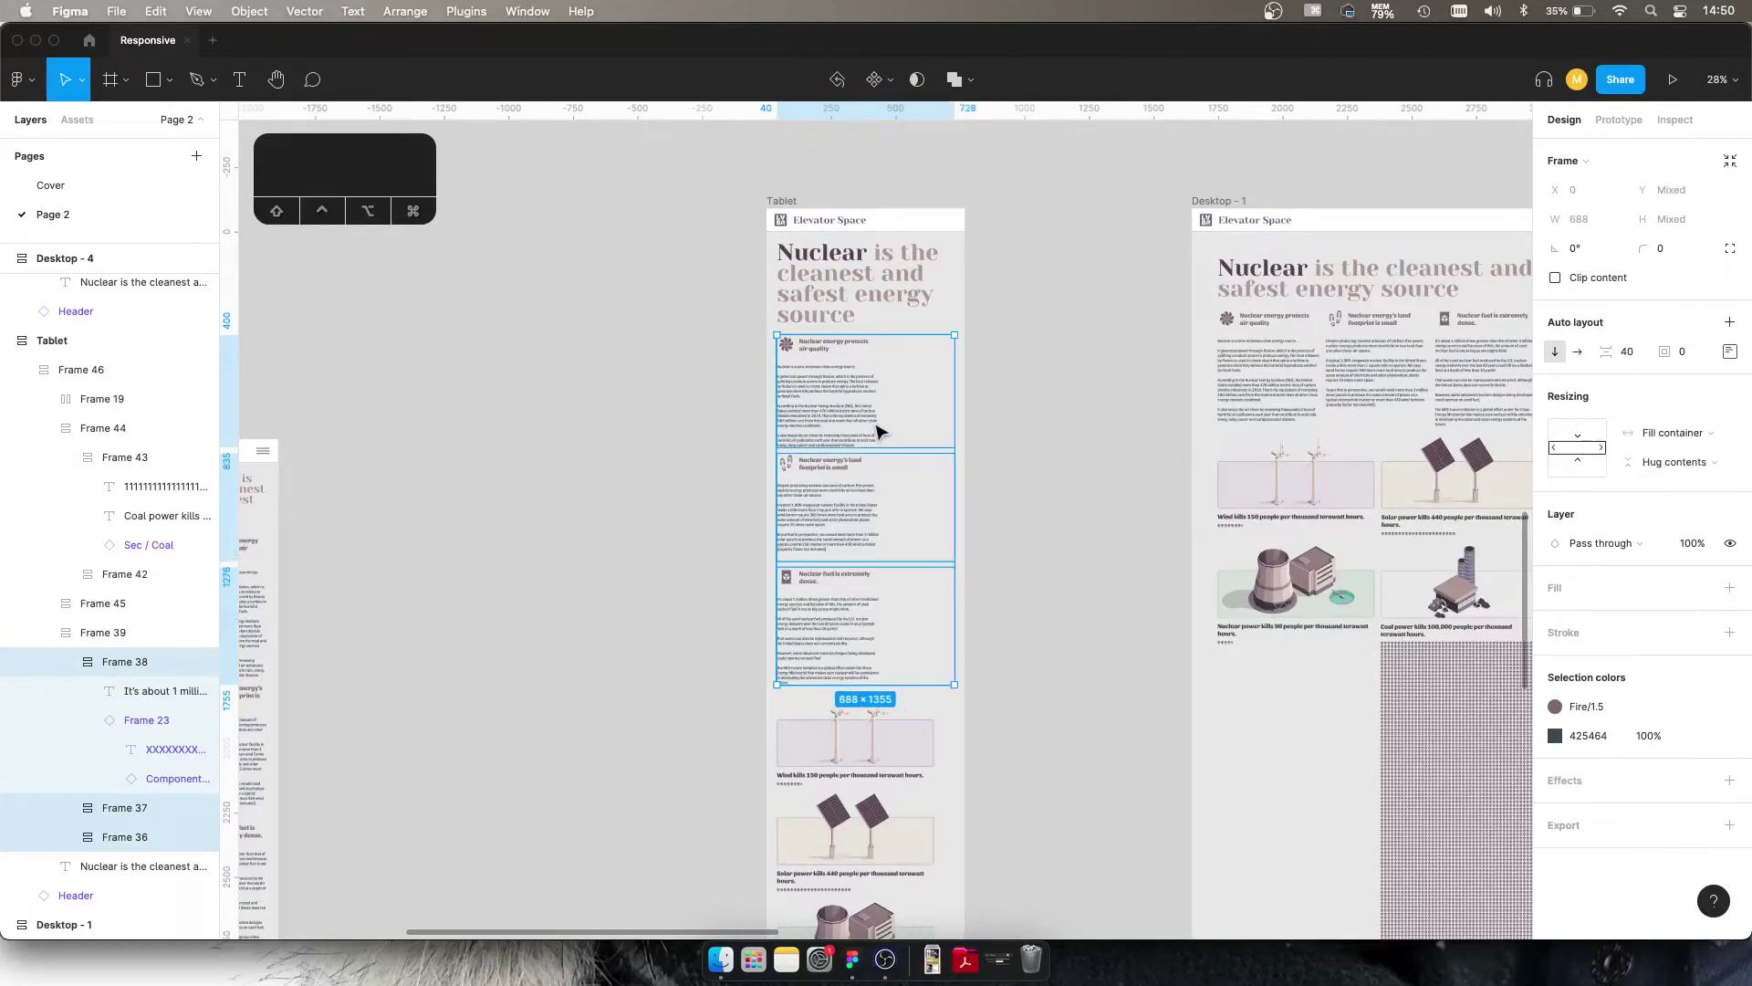
Step: Set the headings and body texts inside Tablet's three text sections to Fill container width
{"action": "key", "text": "Return"}
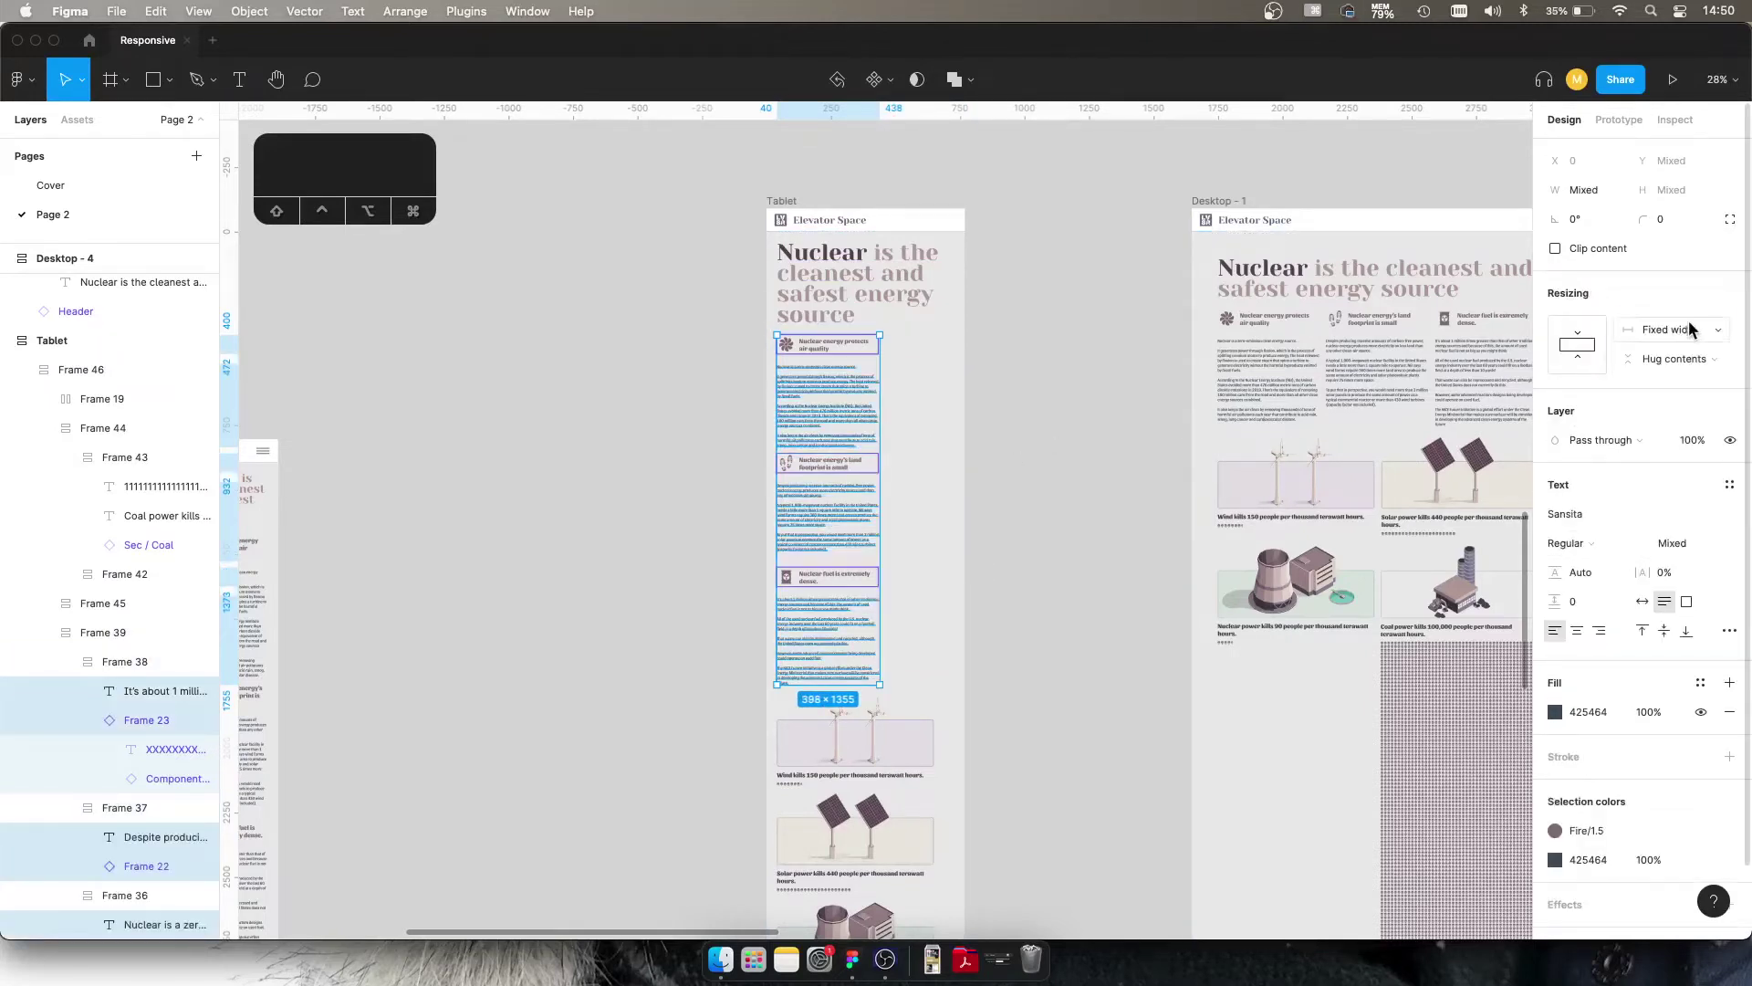
{"action": "left_click", "coordinate": [1689, 330]}
{"action": "left_click", "coordinate": [1680, 370]}
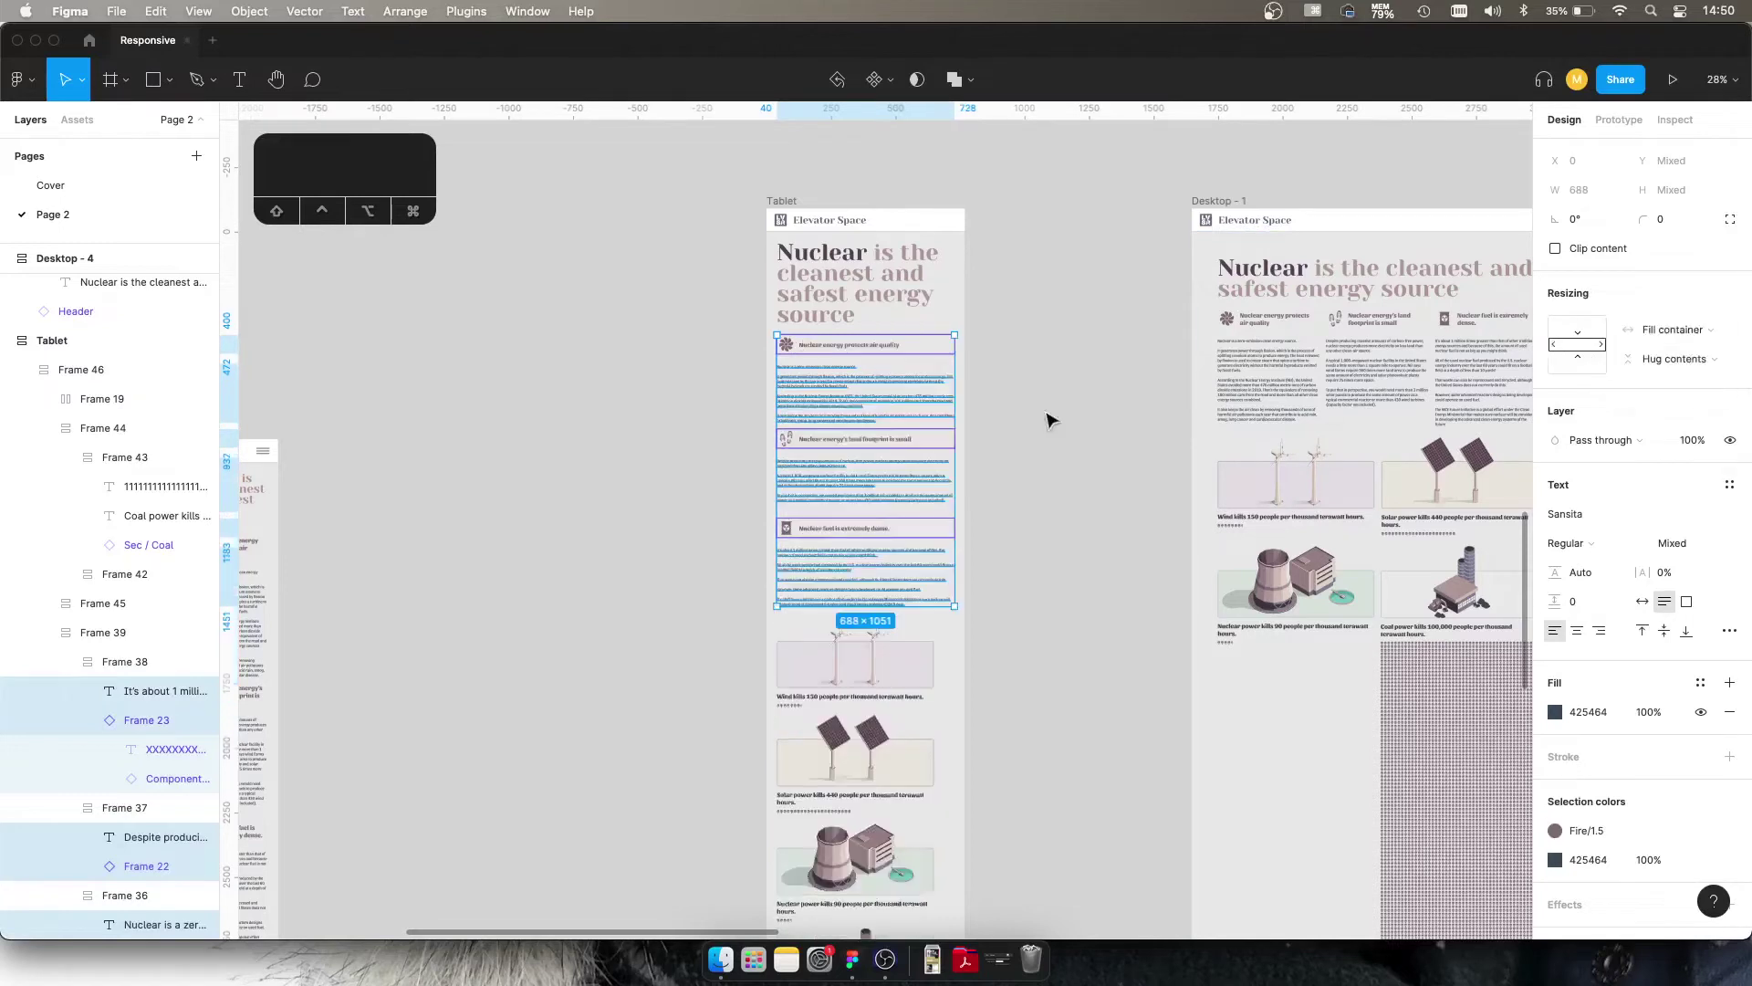
{"action": "left_click", "coordinate": [1047, 359]}
{"action": "scroll", "coordinate": [774, 343], "scroll_direction": "up", "scroll_amount": 3}
{"action": "scroll", "coordinate": [774, 342], "scroll_direction": "up", "scroll_amount": 3}
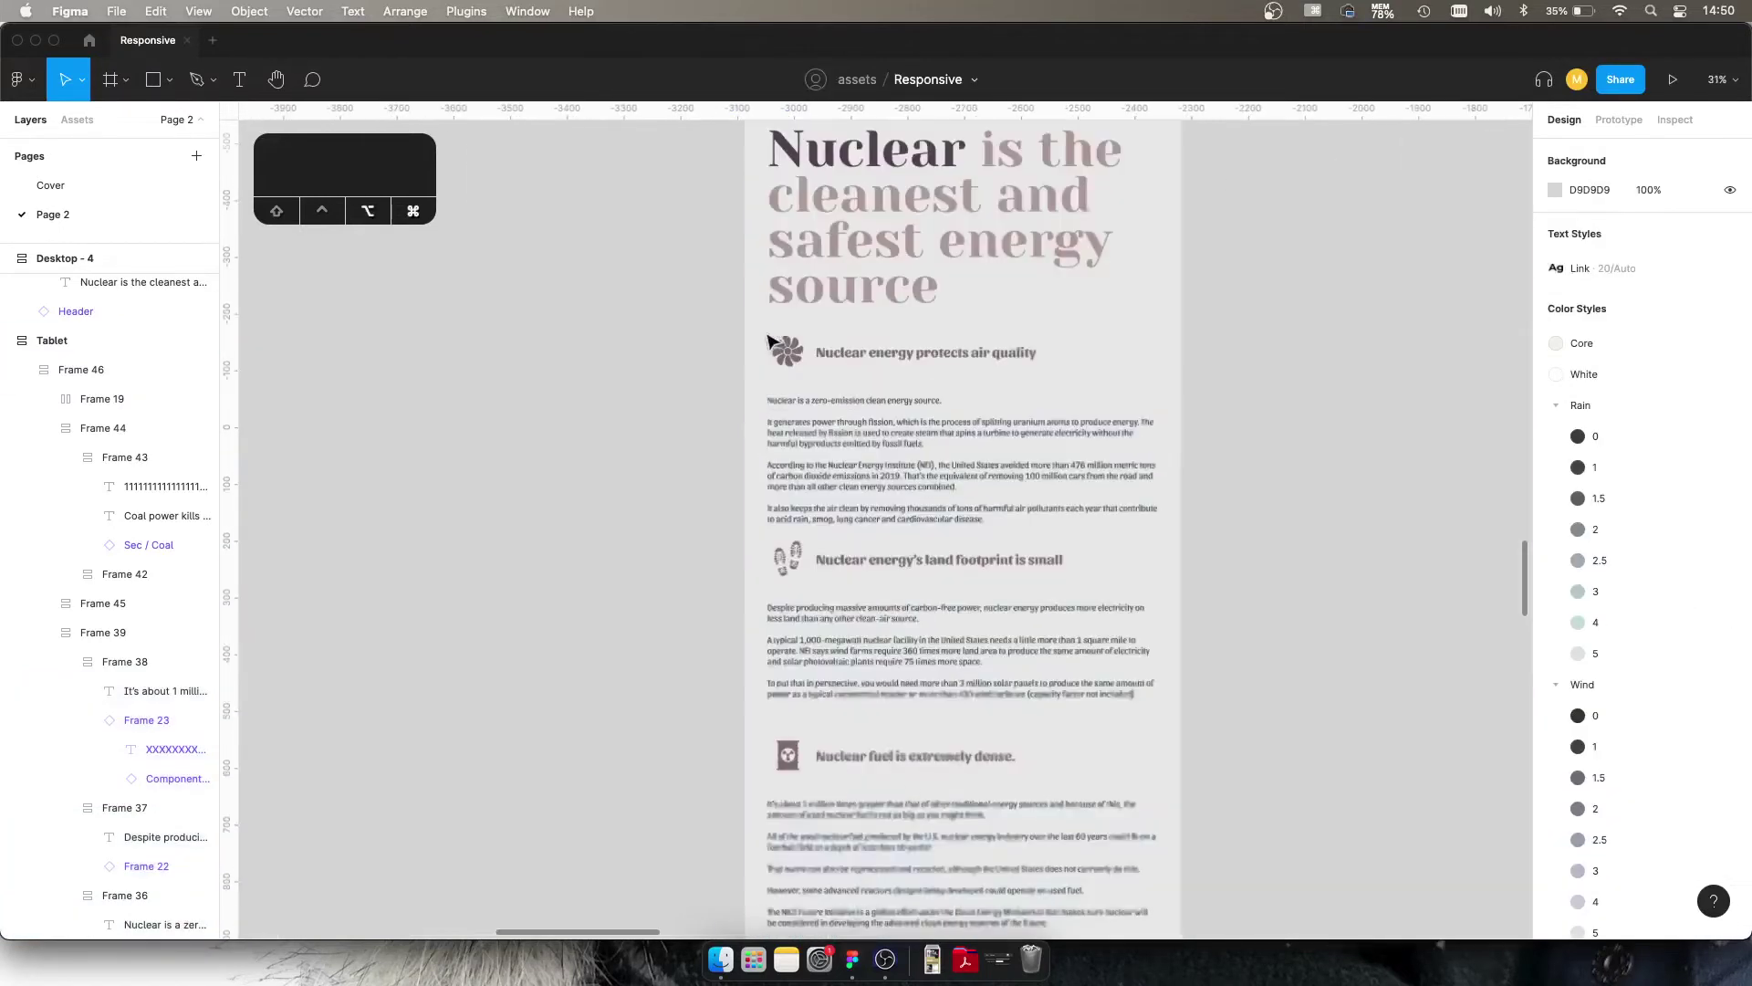
Step: Set the spacing between heading and body text in all three Tablet text sections to 24
{"action": "left_click", "coordinate": [864, 441]}
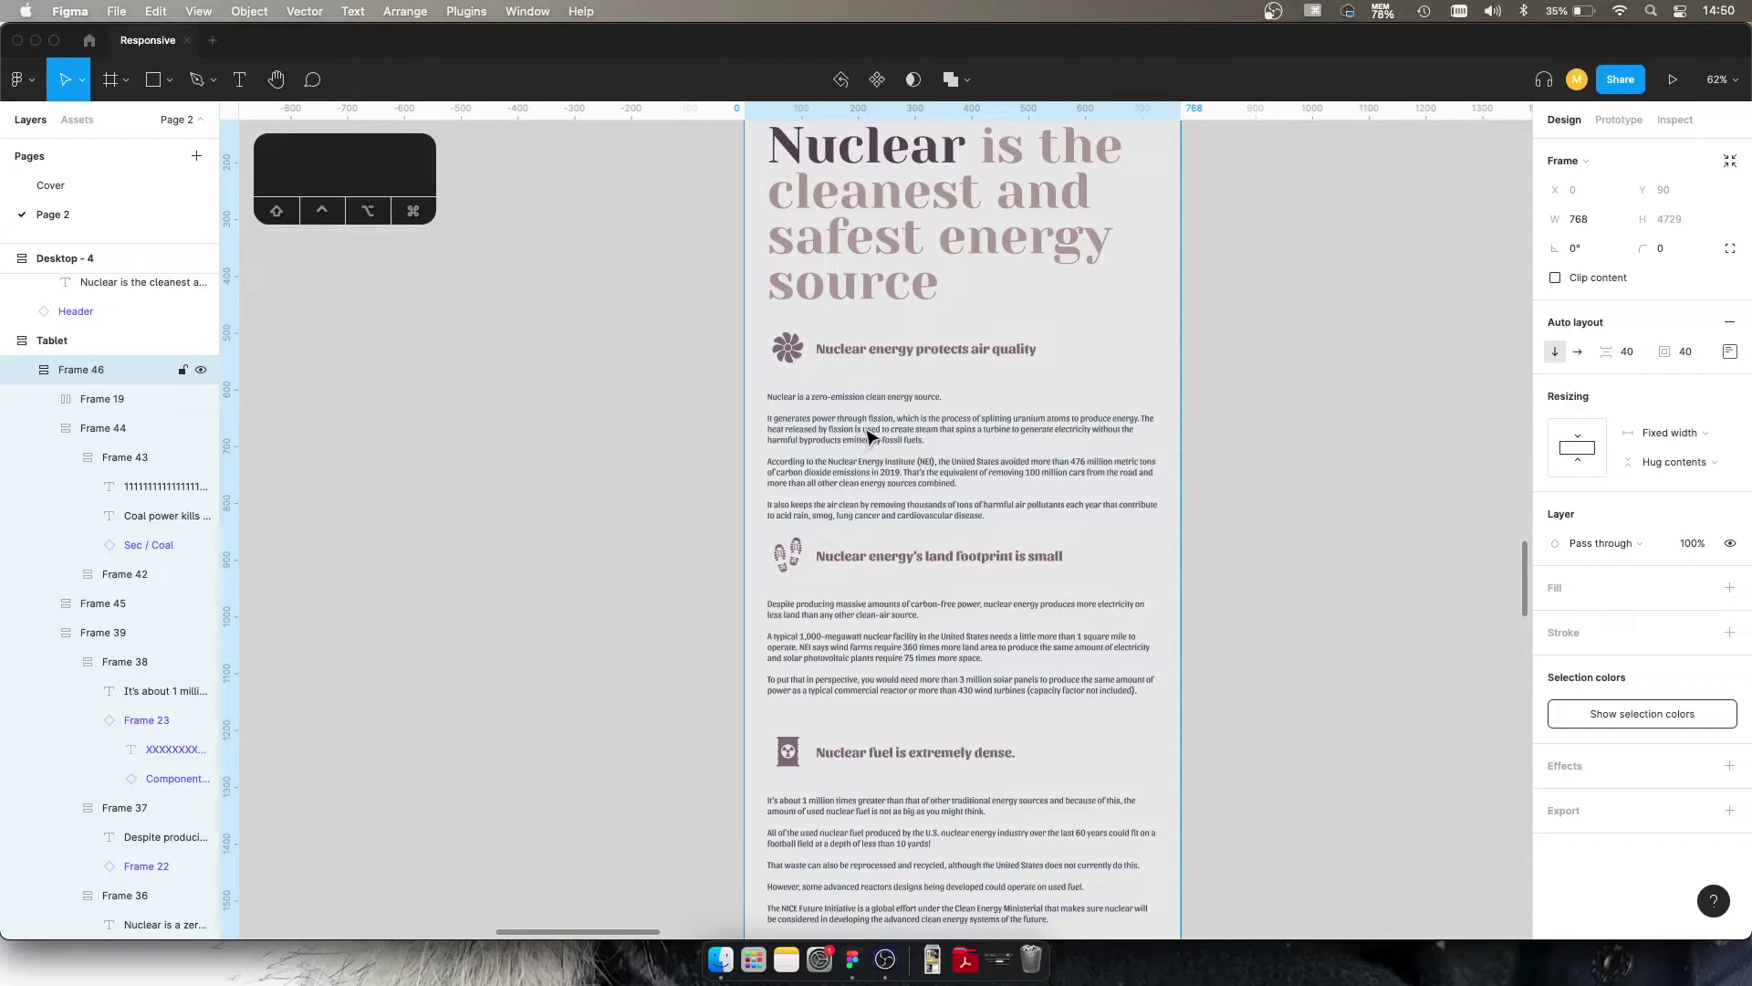
{"action": "left_click", "coordinate": [880, 403]}
{"action": "left_click", "coordinate": [904, 406]}
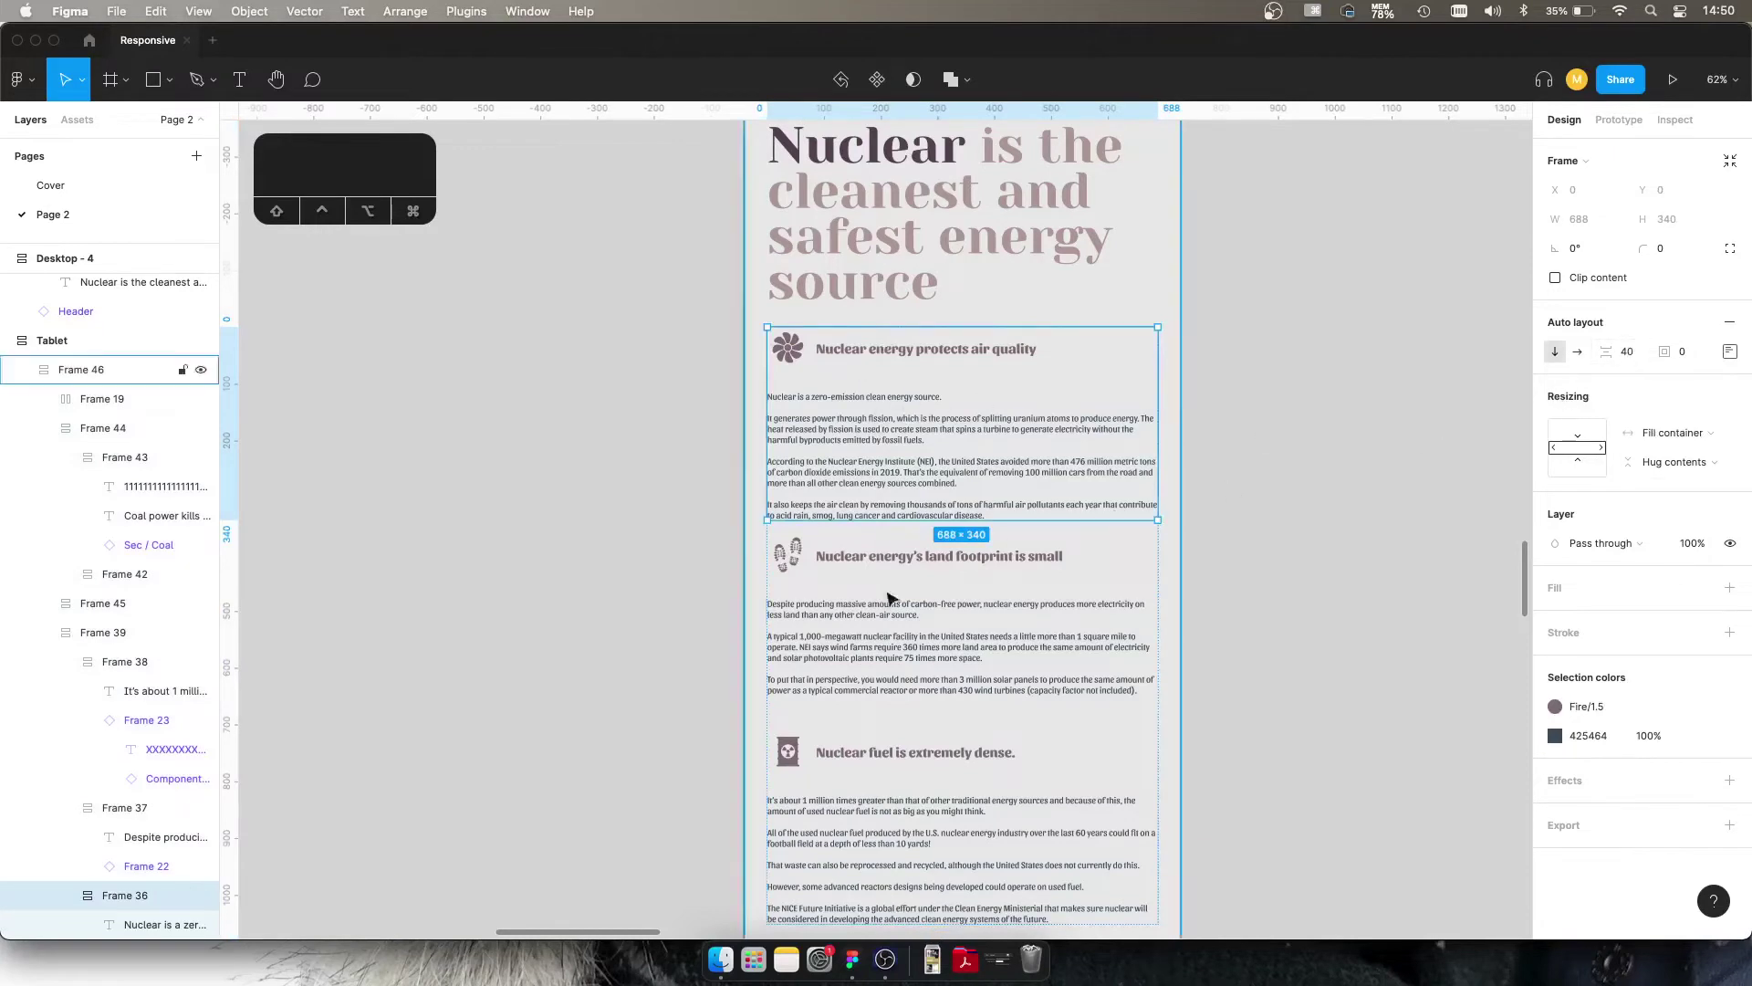
{"action": "left_click", "coordinate": [1420, 606]}
{"action": "left_click", "coordinate": [964, 620]}
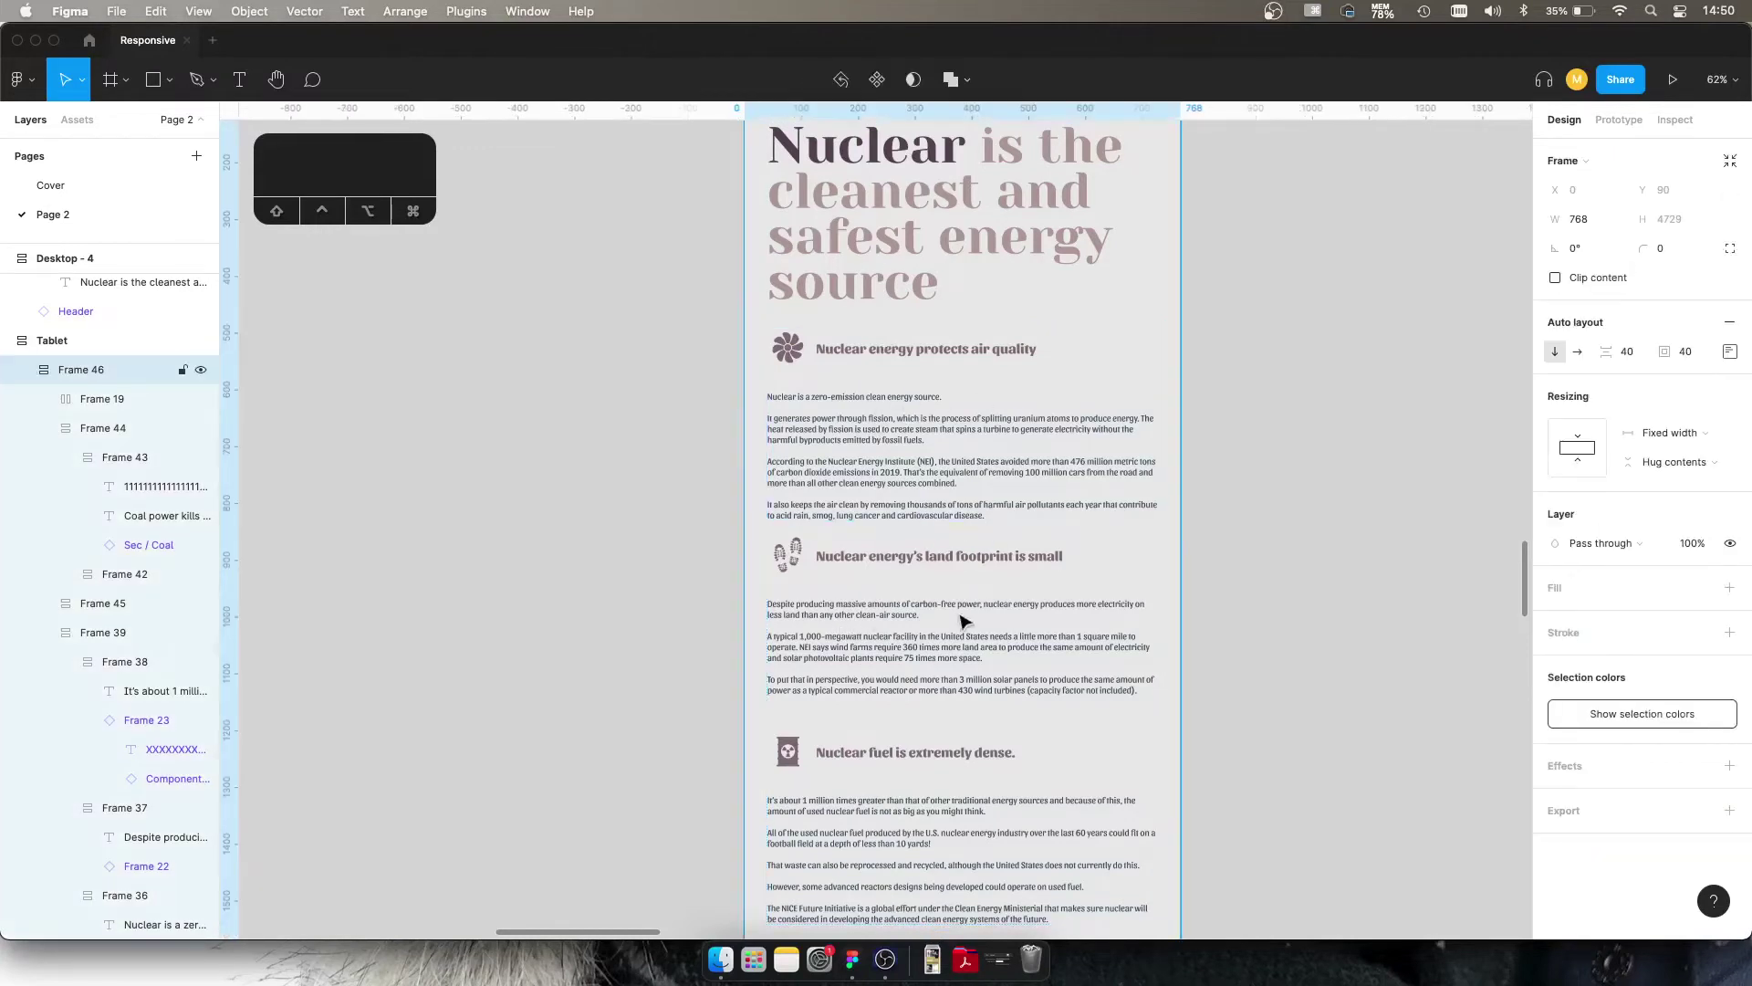
{"action": "double_click", "coordinate": [963, 620]}
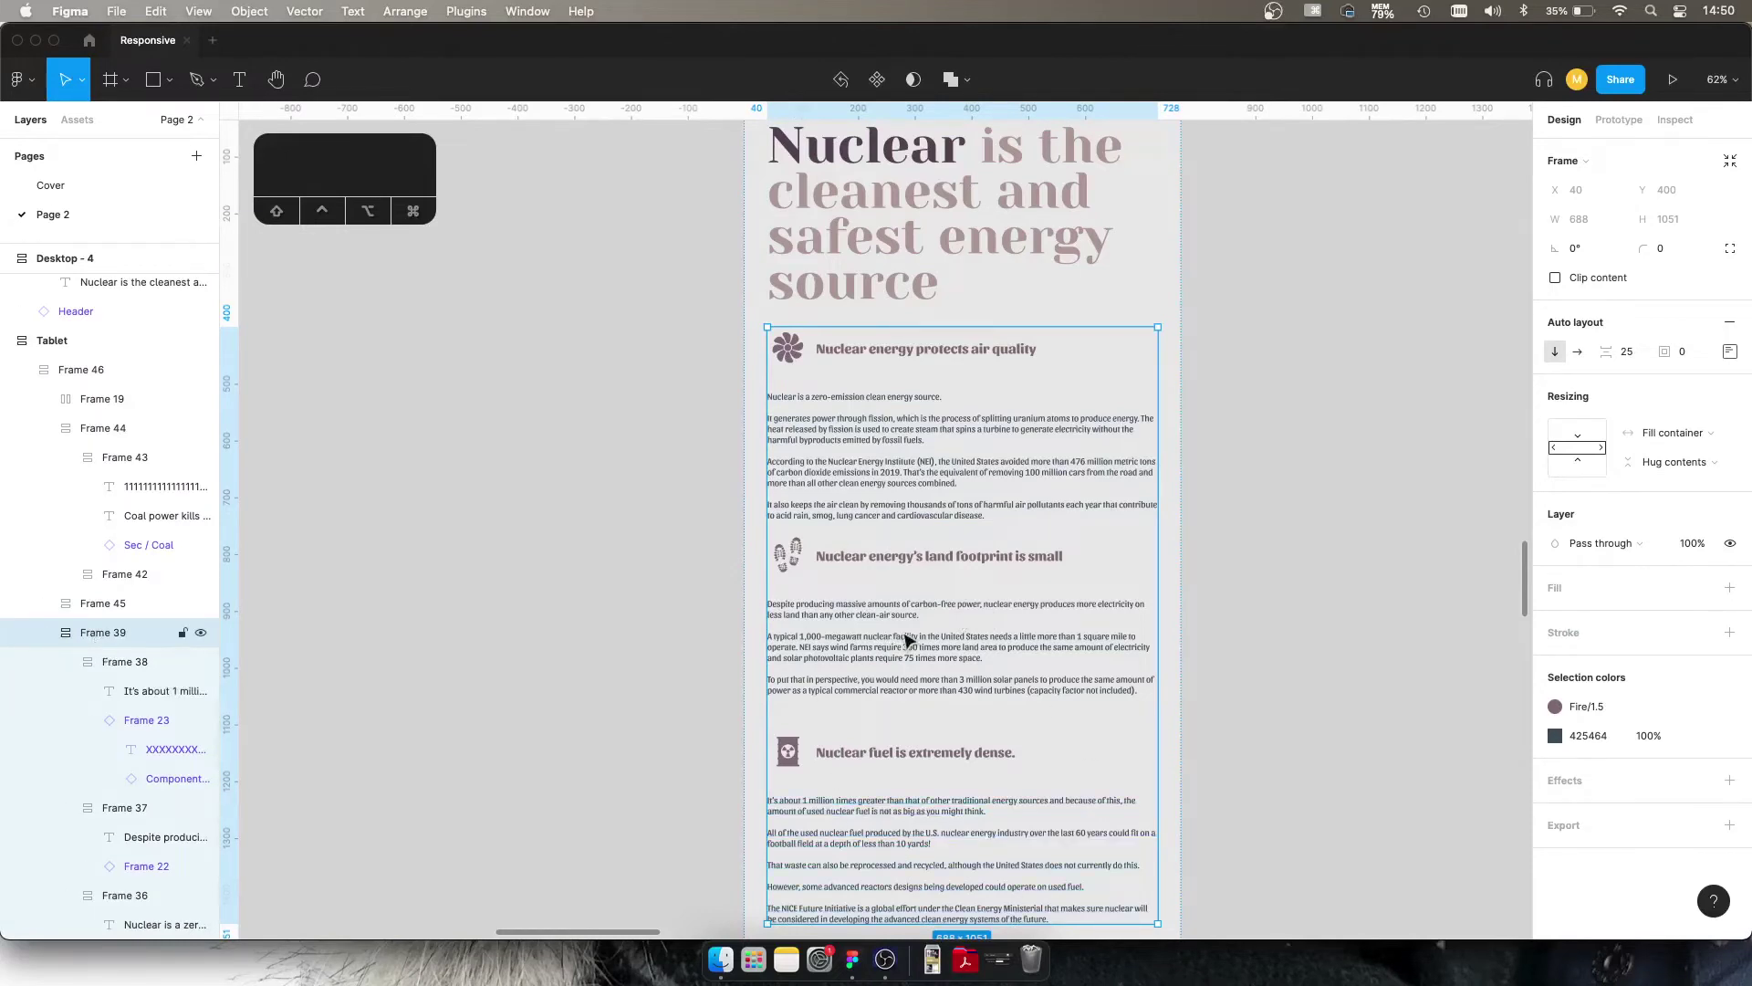
{"action": "key", "text": "Return"}
{"action": "left_click", "coordinate": [1641, 353]}
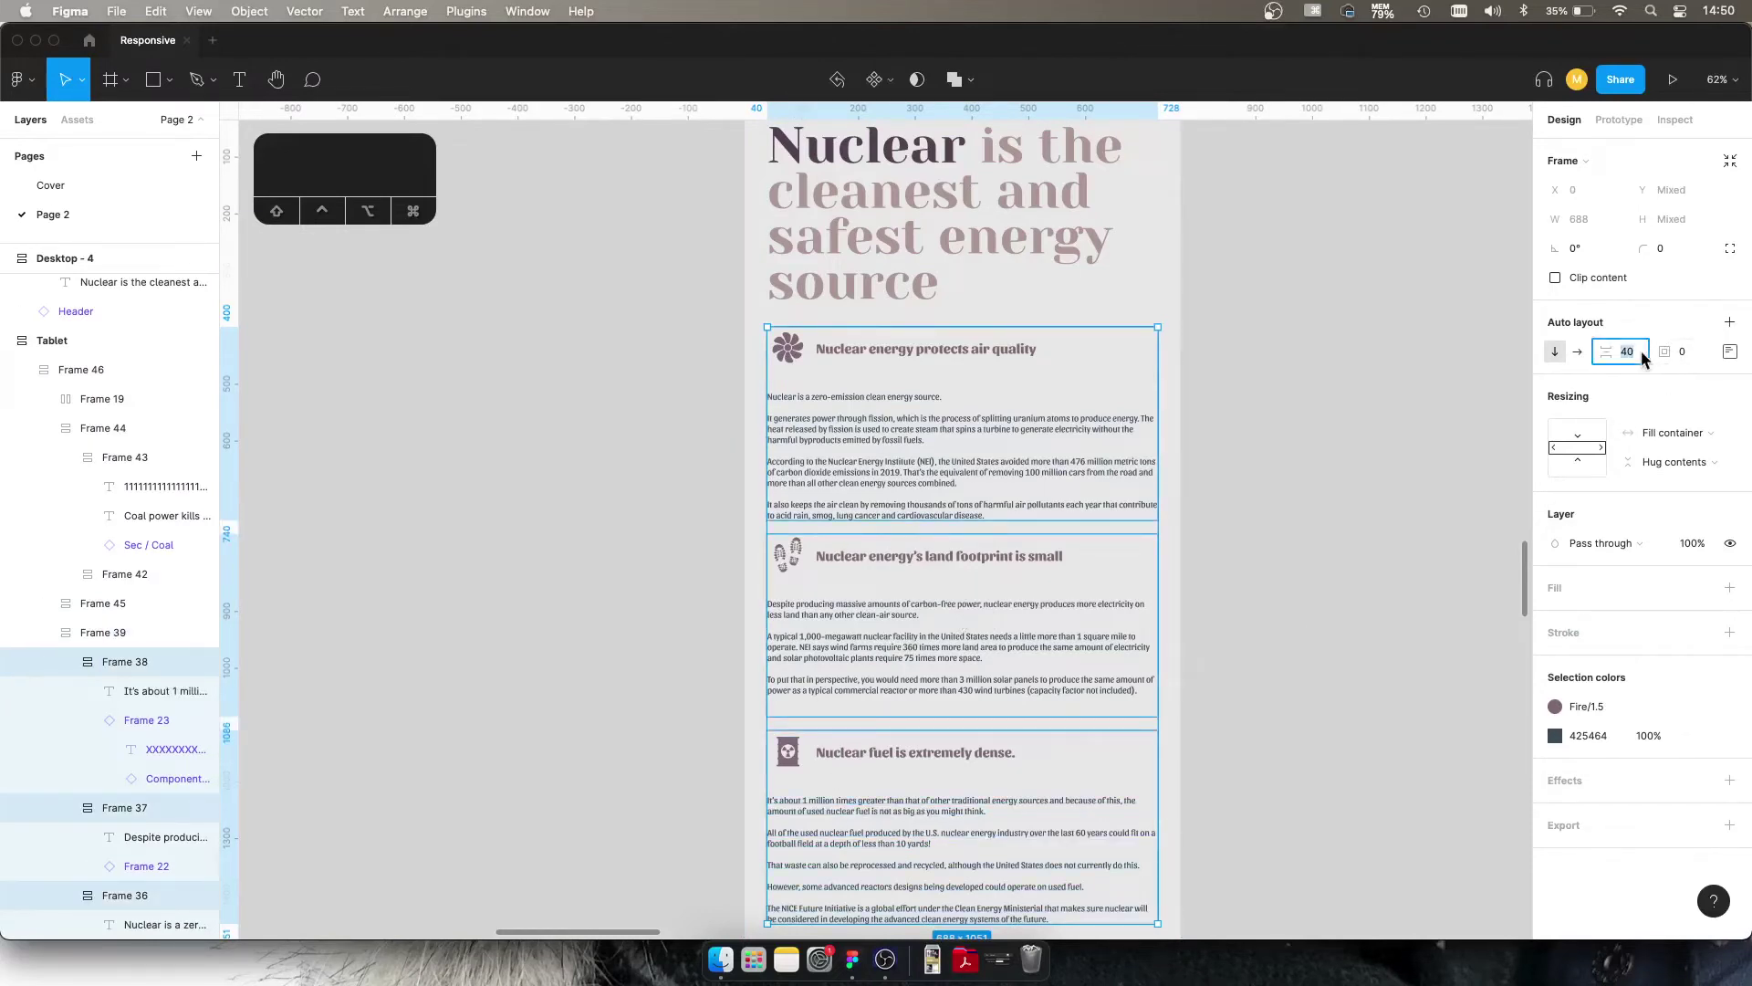
{"action": "type", "text": "24"}
{"action": "key", "text": "Return"}
{"action": "scroll", "coordinate": [1312, 437], "scroll_direction": "down", "scroll_amount": 10}
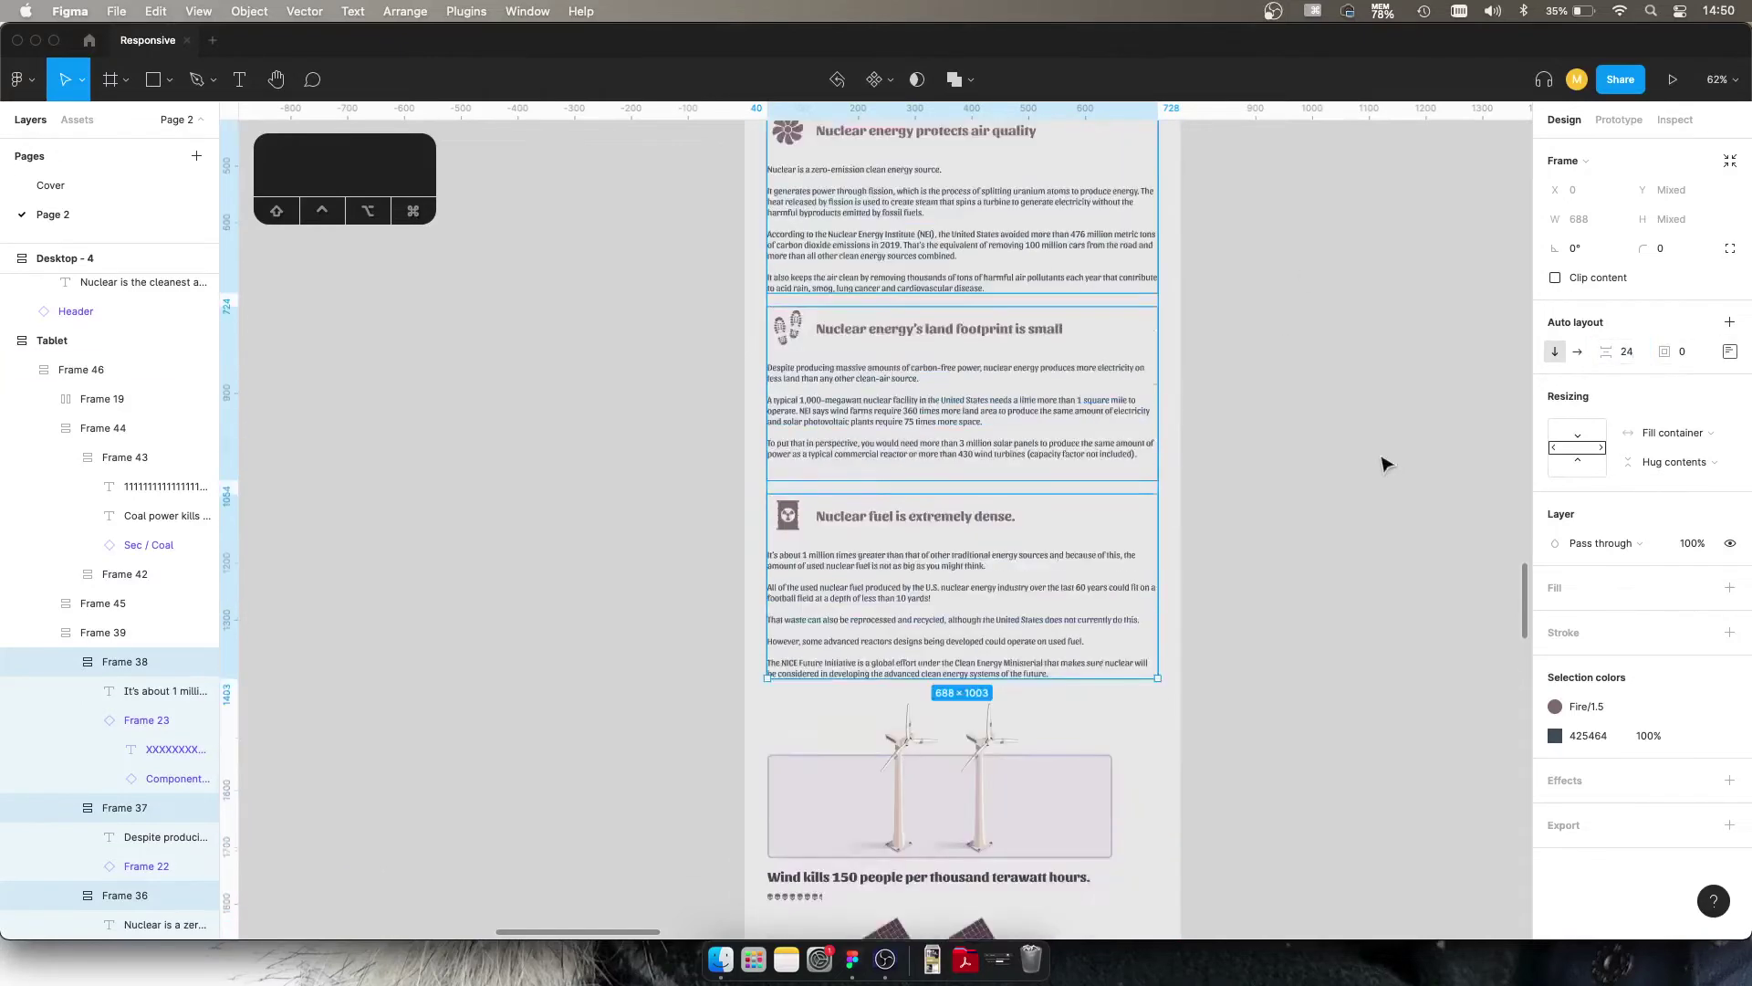
Step: Set the width of the wind, solar, nuclear and coal cards in Tablet to Fill container
{"action": "left_click", "coordinate": [1009, 345]}
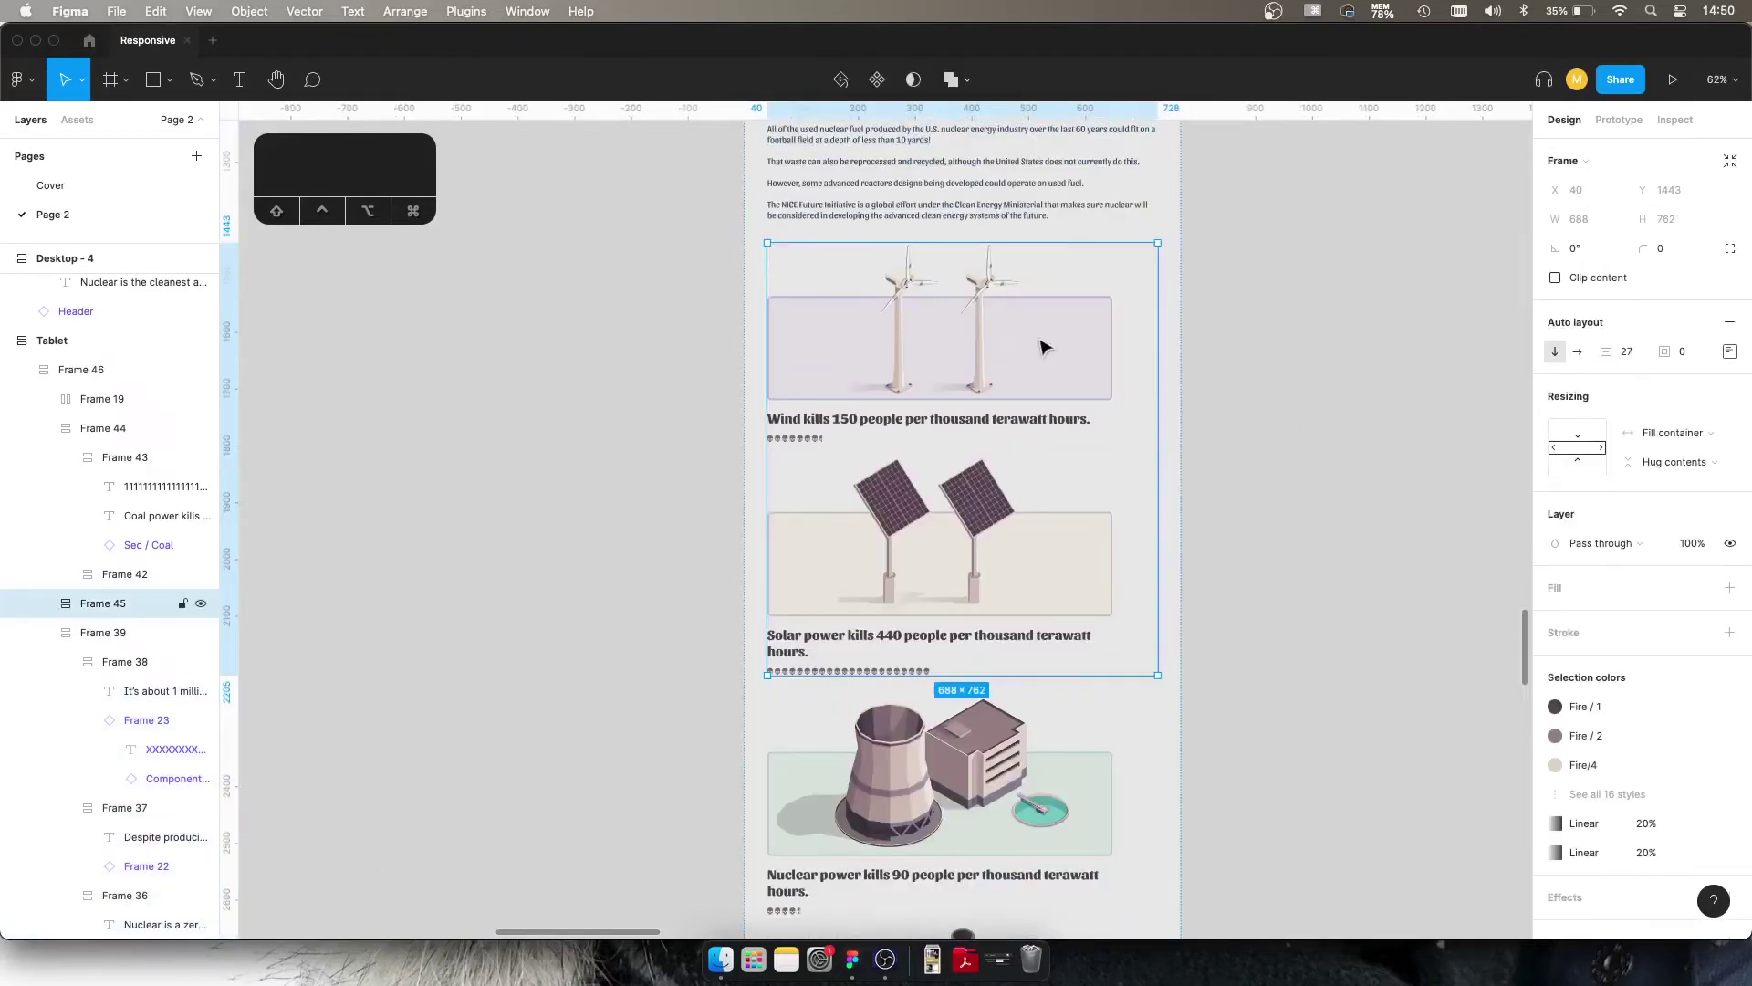
{"action": "left_click", "coordinate": [1045, 347]}
{"action": "key", "text": "Escape"}
{"action": "key", "text": "Escape"}
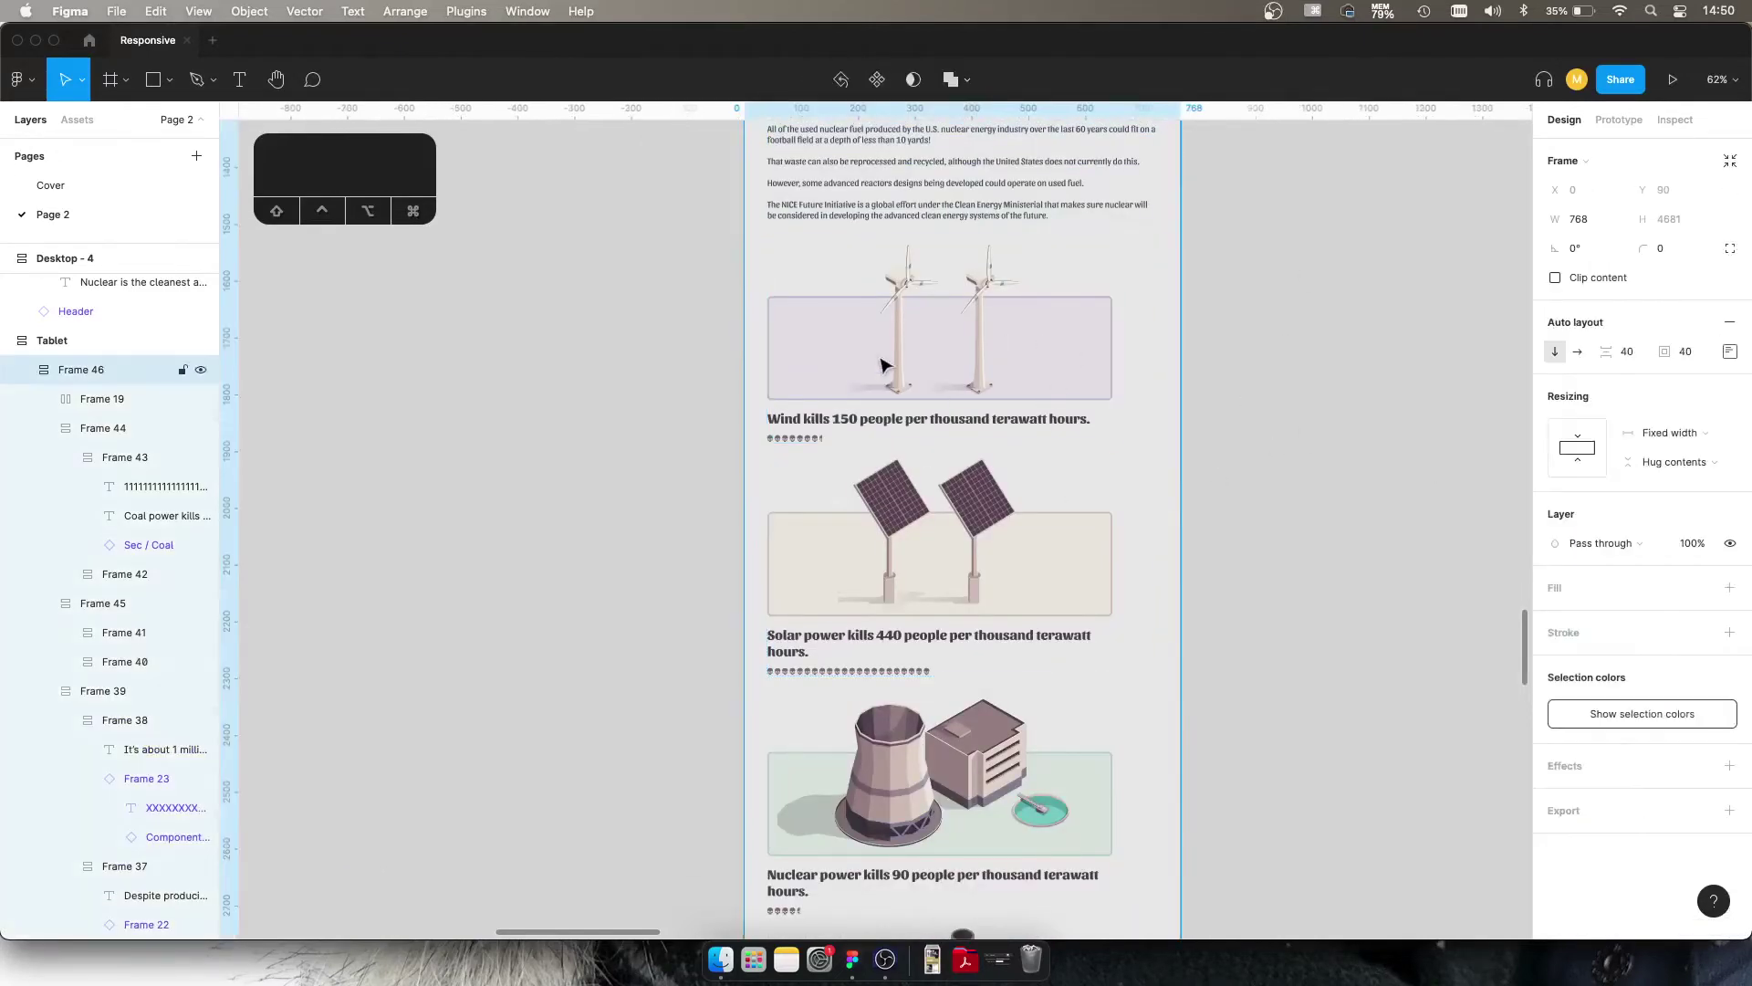
{"action": "left_click", "coordinate": [880, 365]}
{"action": "scroll", "coordinate": [880, 365], "scroll_direction": "down", "scroll_amount": 5}
{"action": "left_click", "coordinate": [890, 530], "text": "shift"}
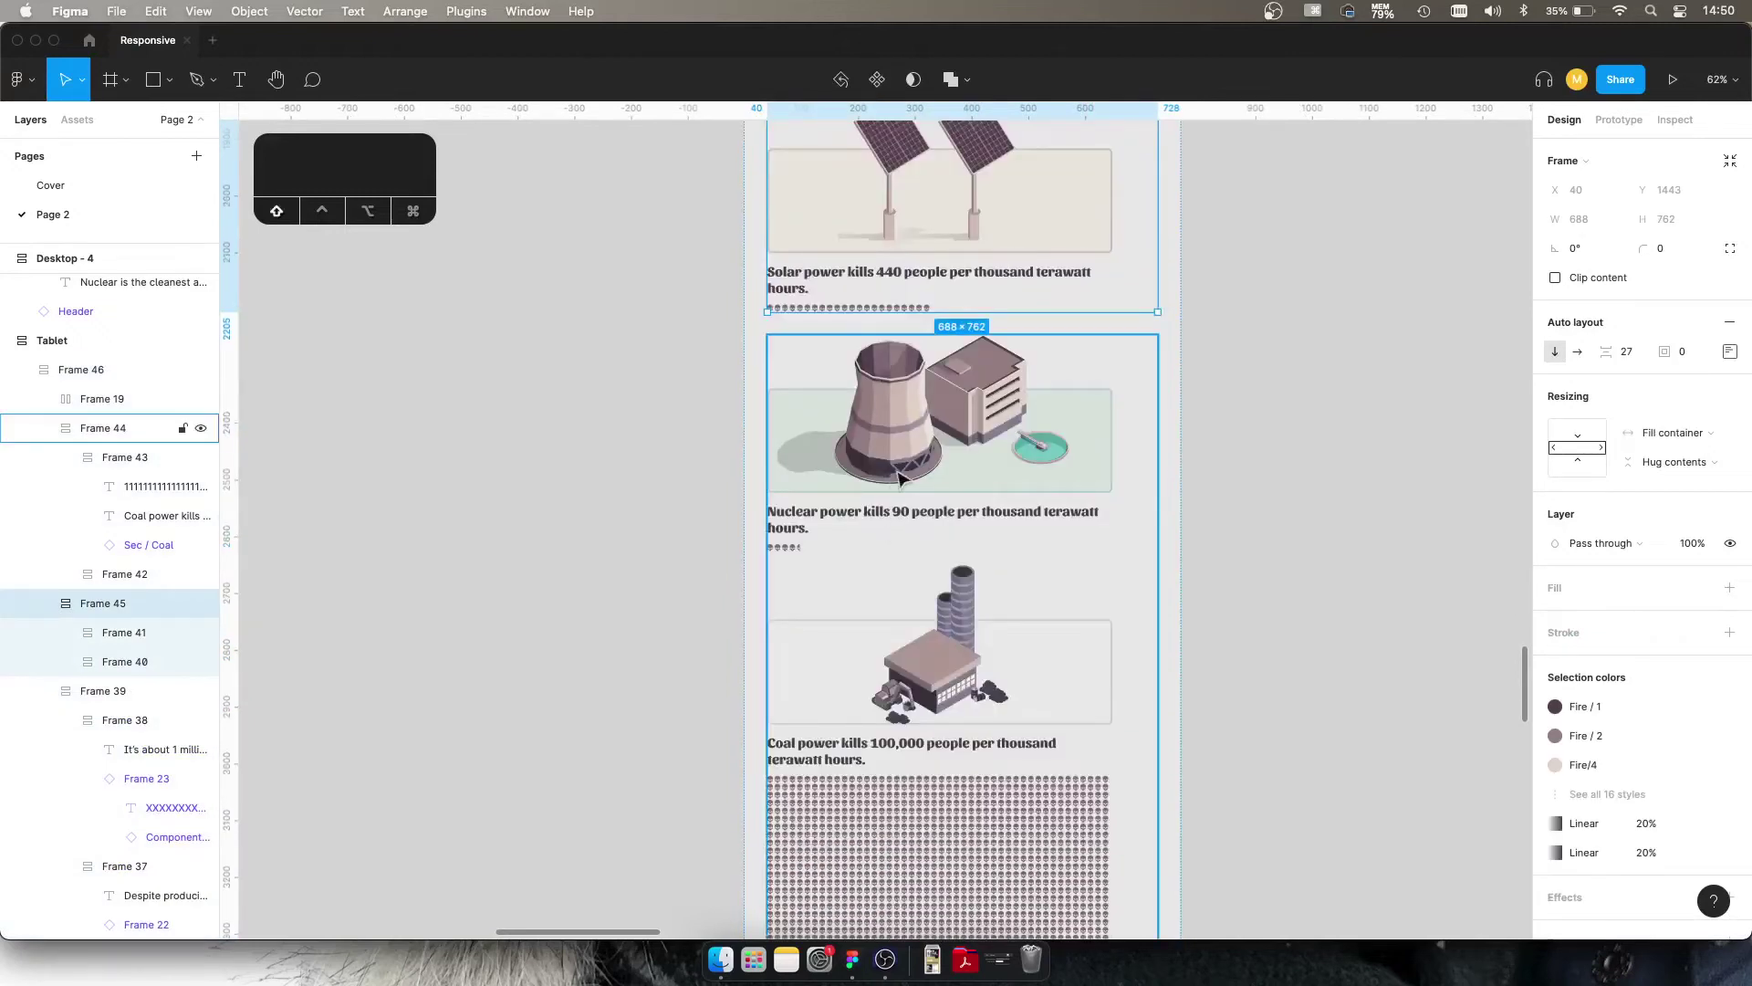
{"action": "key", "text": "Return"}
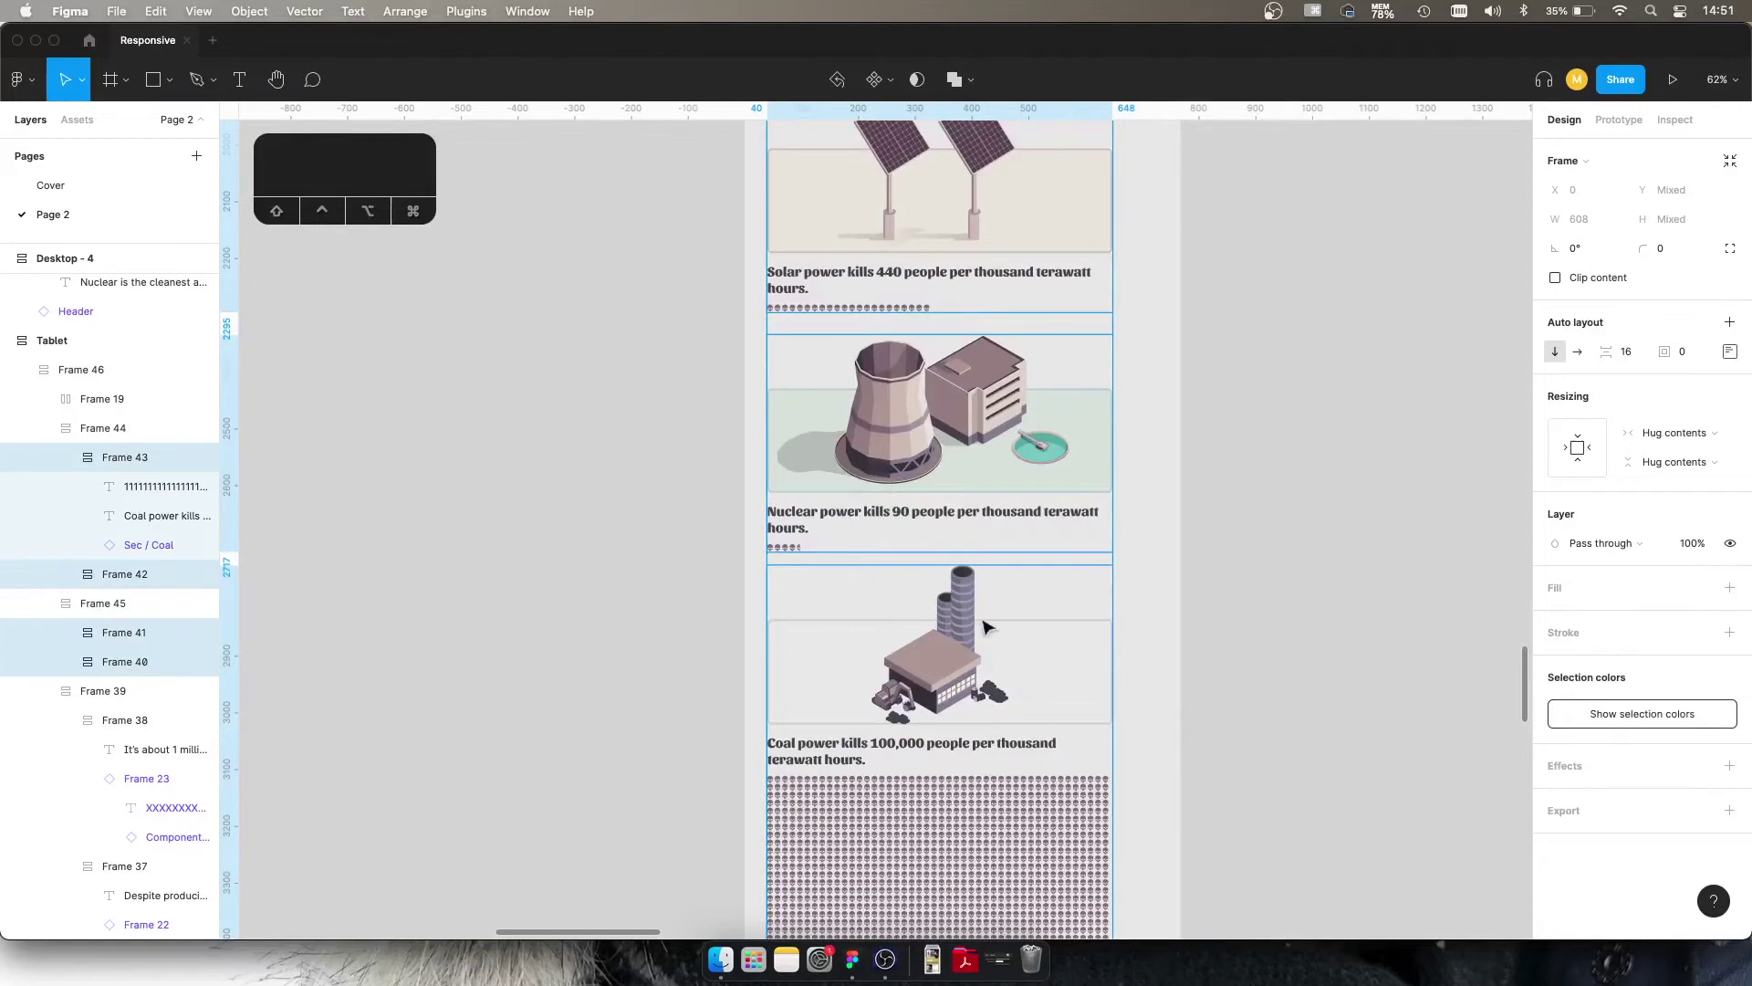
{"action": "scroll", "coordinate": [892, 497], "scroll_direction": "up", "scroll_amount": 5}
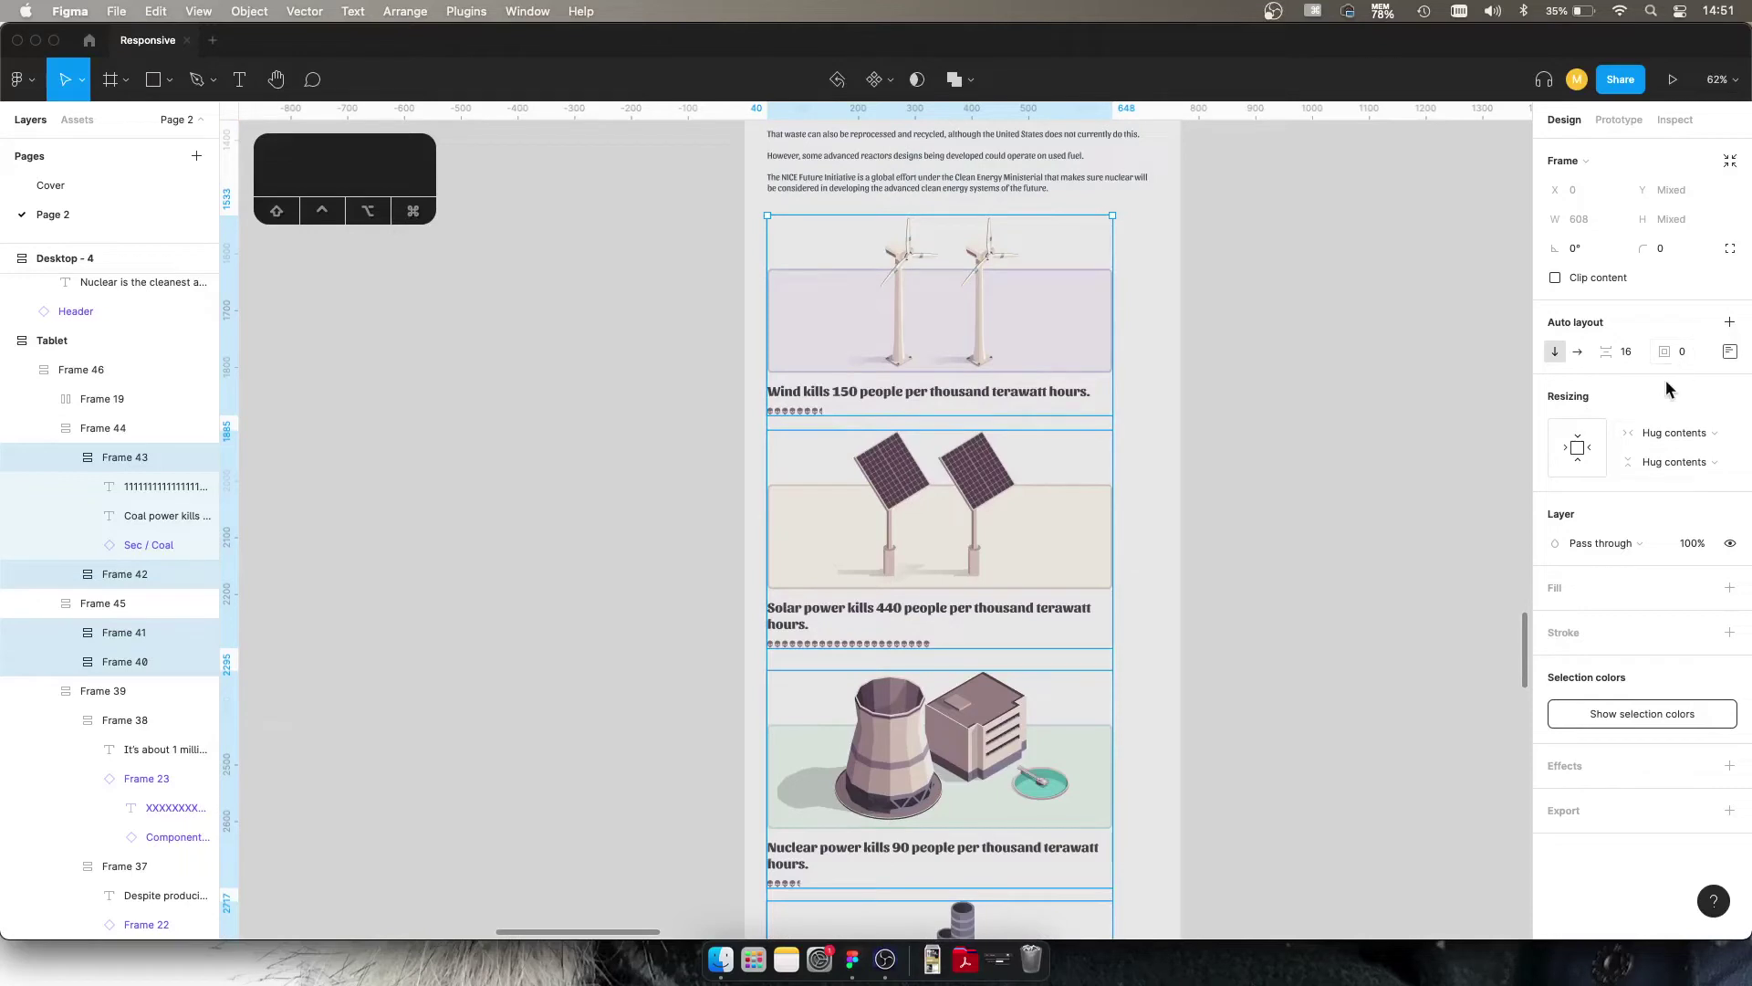
{"action": "left_click", "coordinate": [1683, 434]}
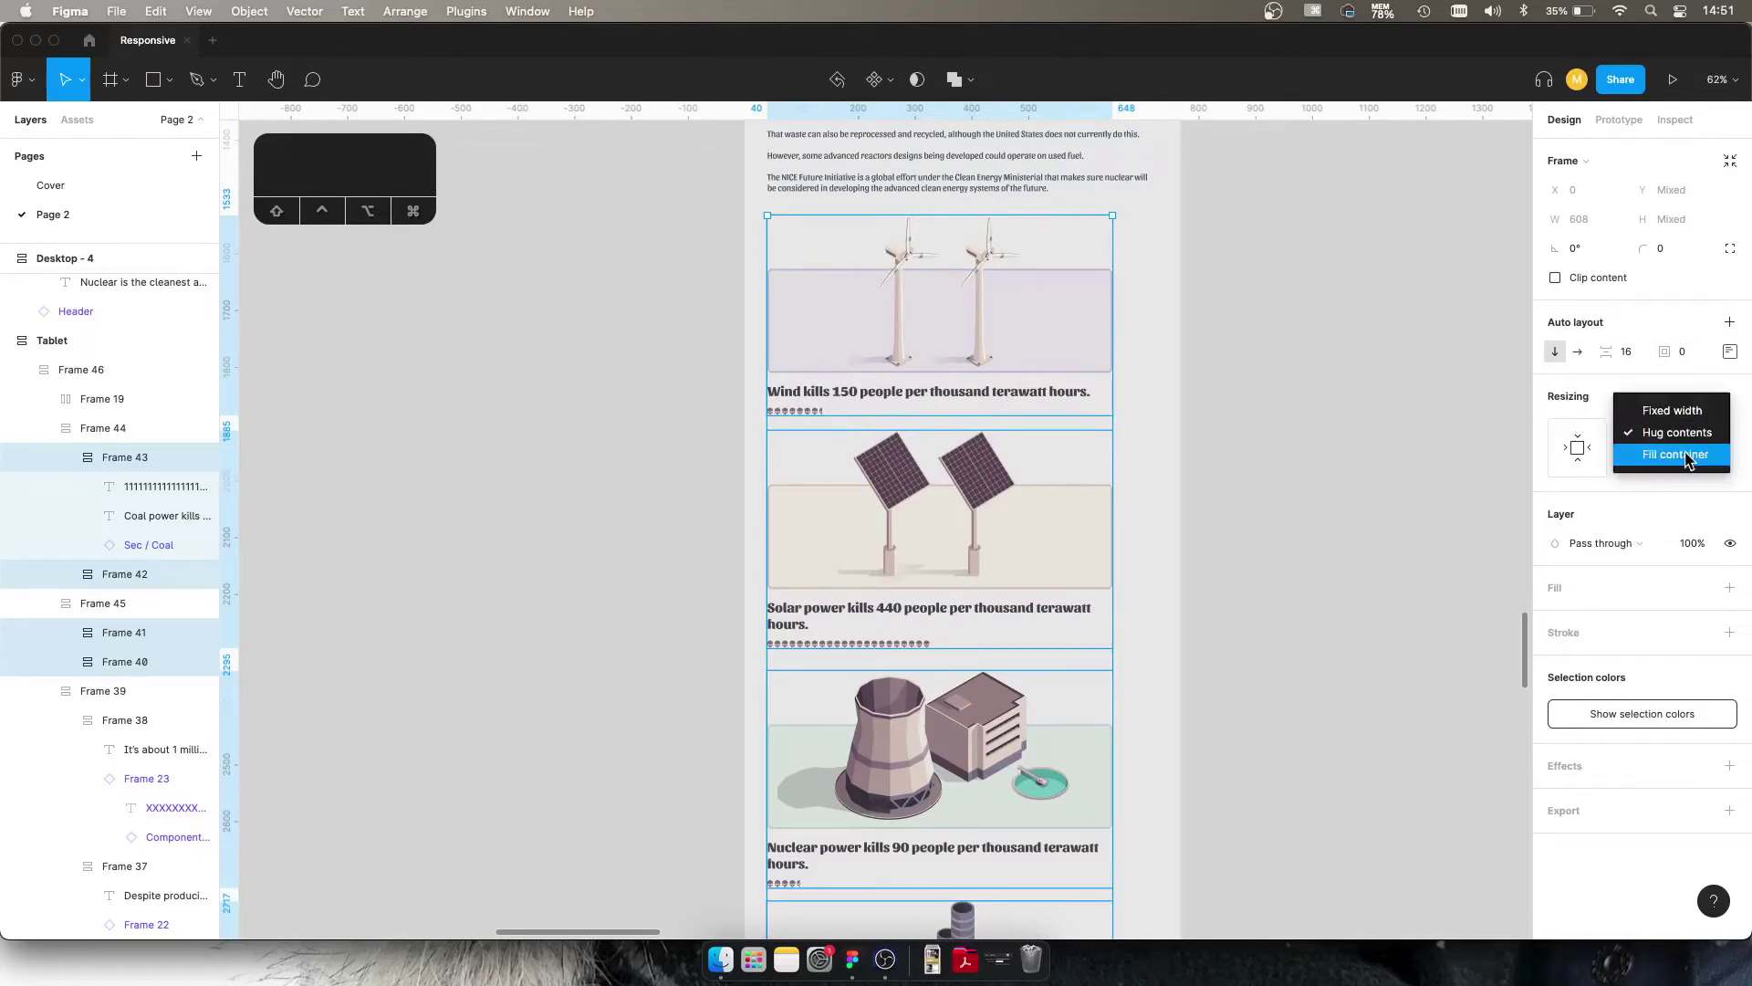
{"action": "left_click", "coordinate": [1684, 454]}
Step: Set the illustrations, captions and people-icon texts inside the four energy cards to Fill container width
{"action": "key", "text": "Return"}
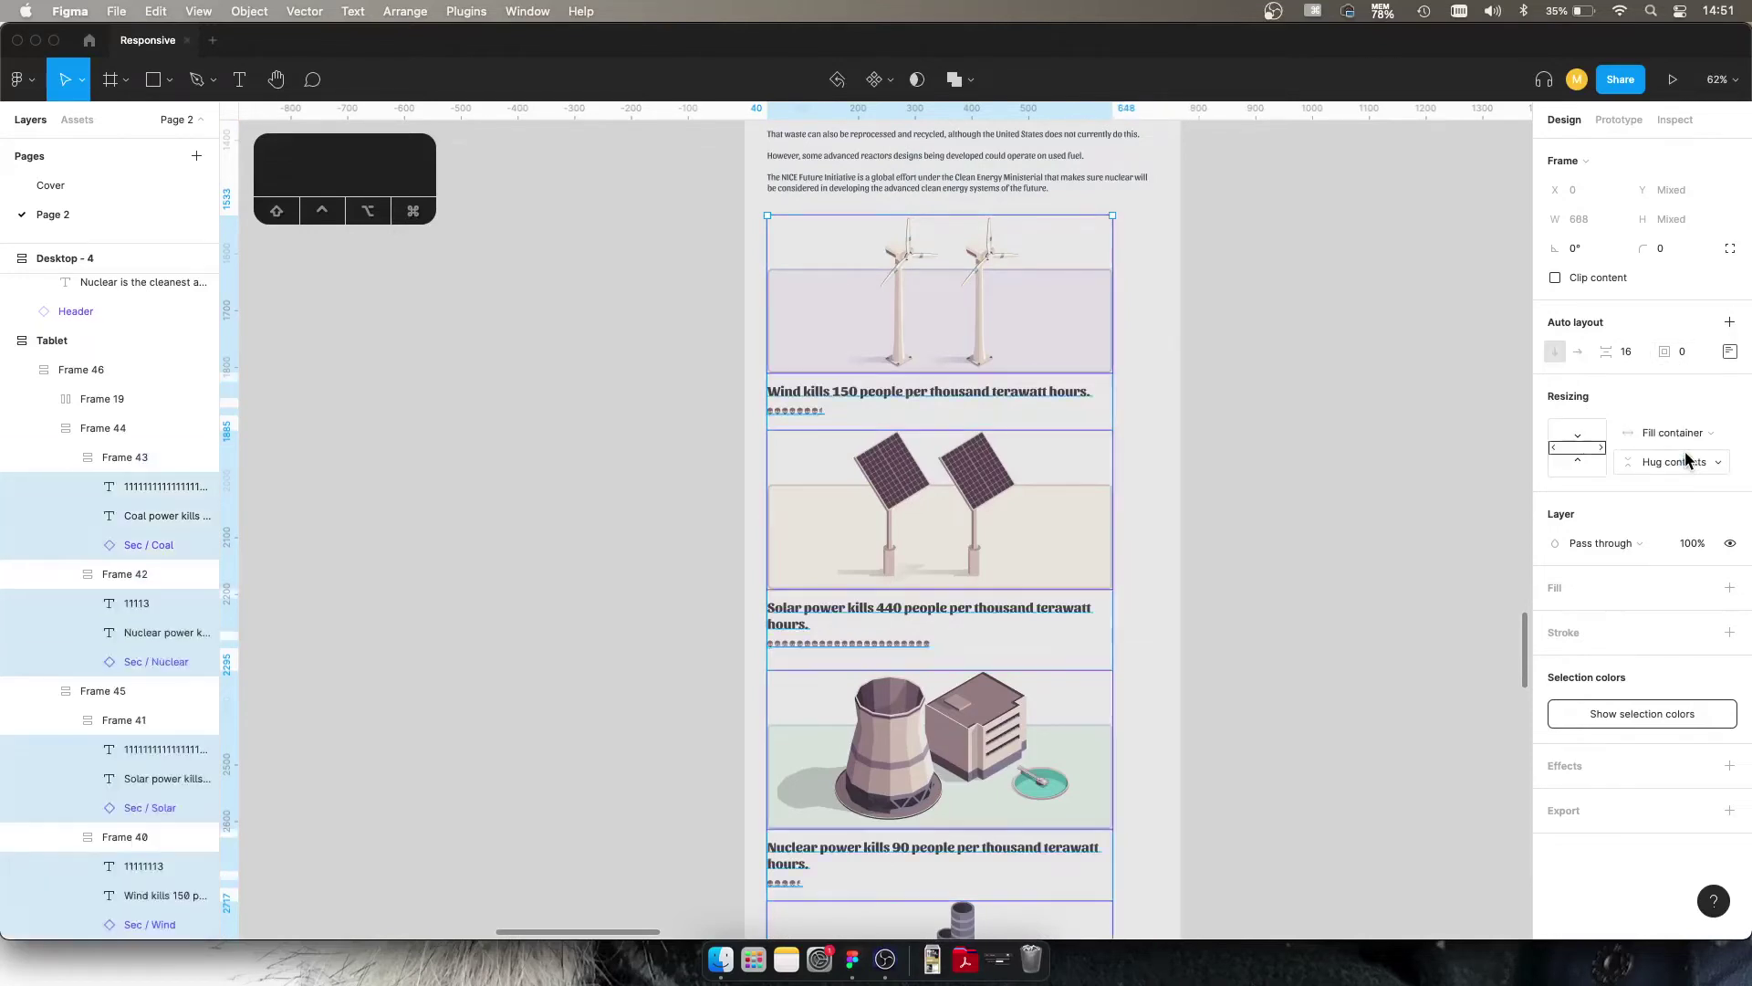
{"action": "left_click", "coordinate": [1675, 332]}
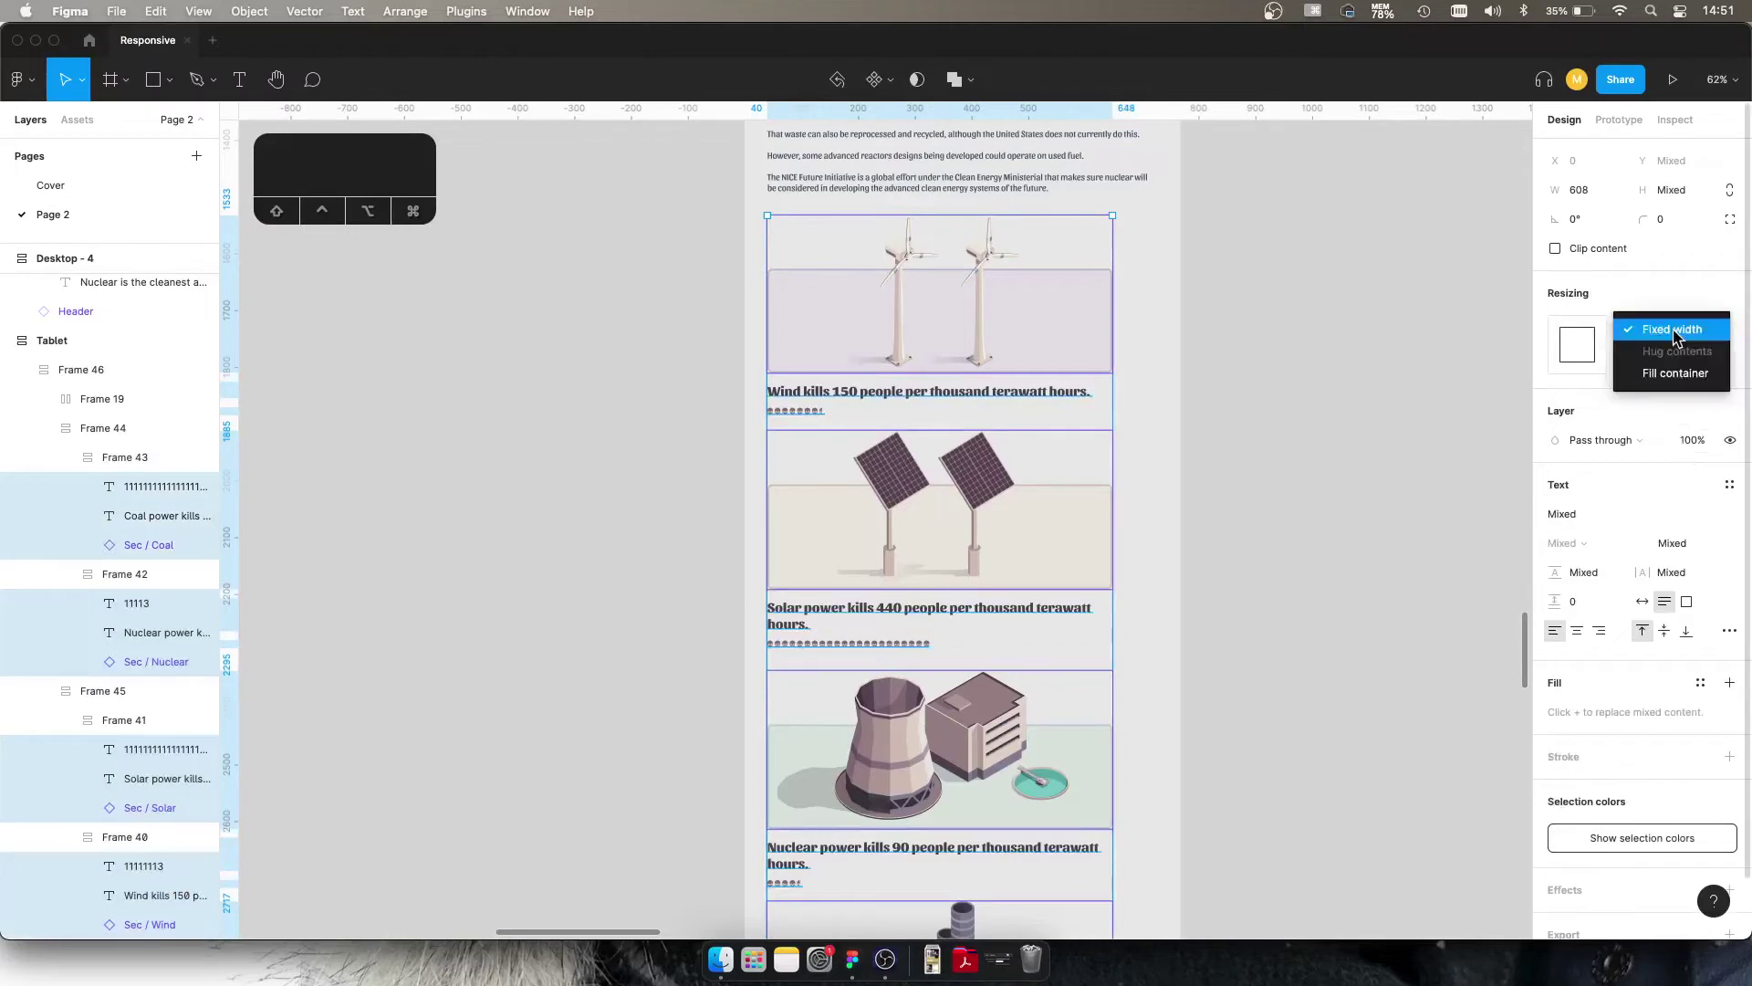
{"action": "left_click", "coordinate": [1684, 383]}
{"action": "scroll", "coordinate": [1378, 388], "scroll_direction": "down", "scroll_amount": 5}
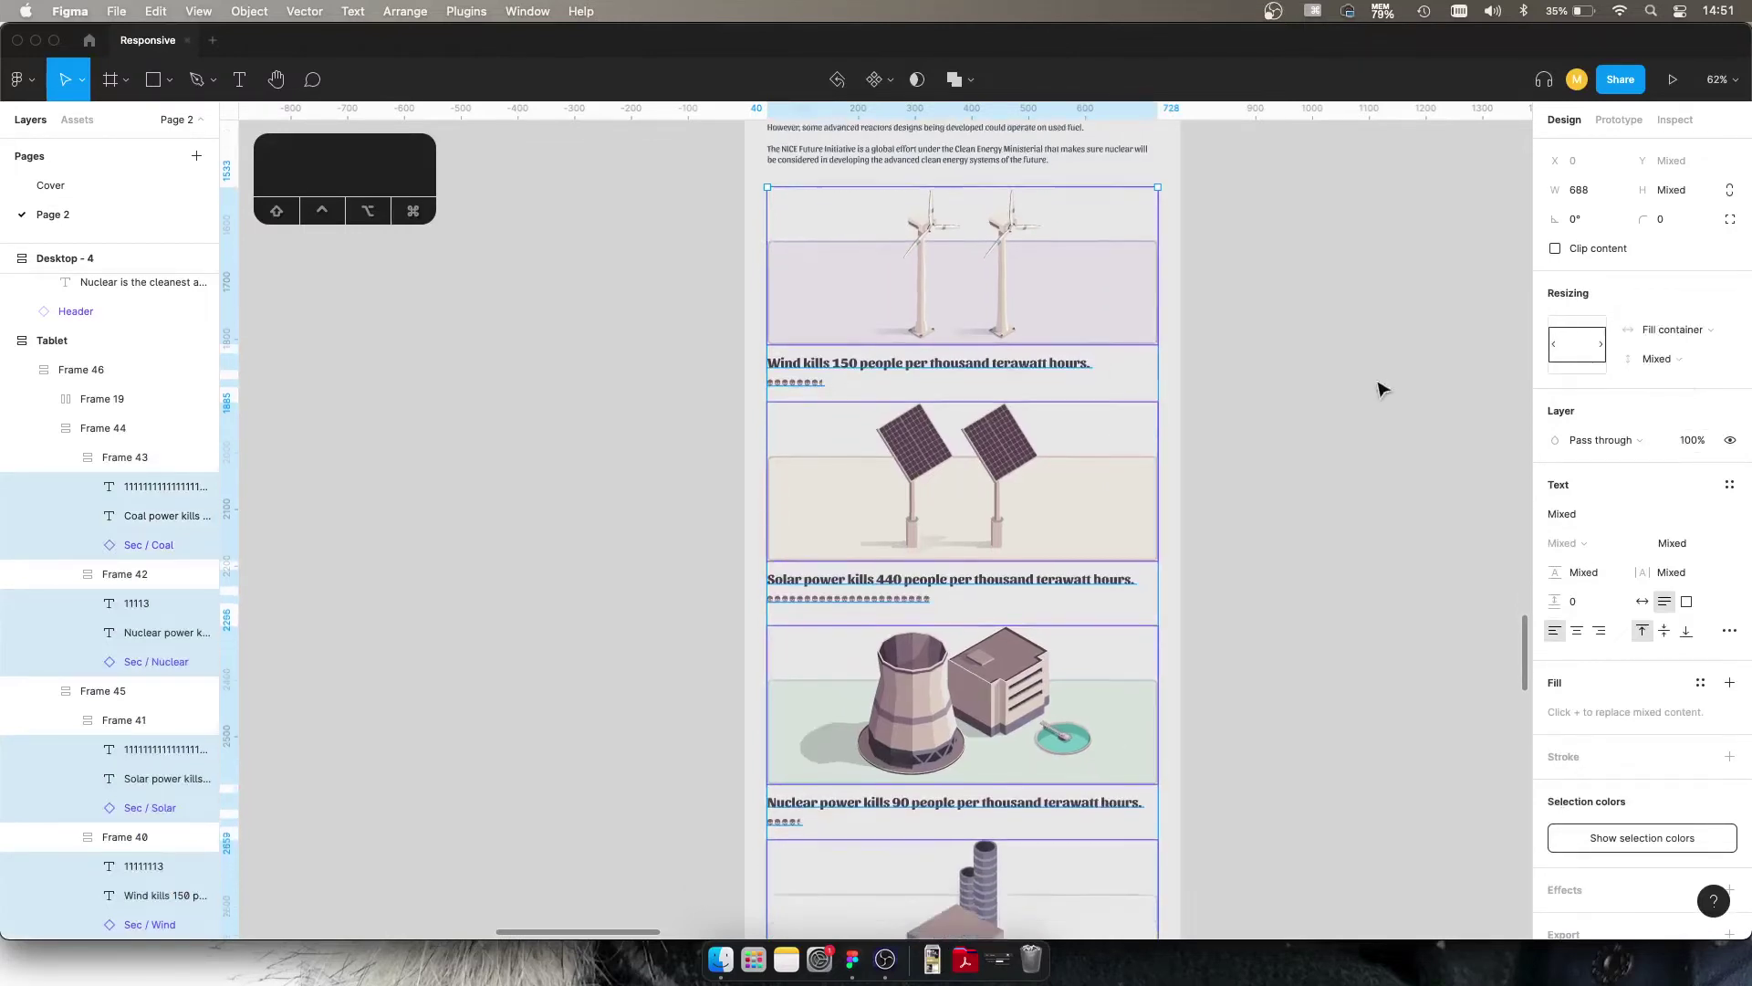
Step: Review the finished Tablet layout from its heading to the coal chart, and compare it with the narrow Desktop - 4 frame
{"action": "scroll", "coordinate": [1378, 388], "scroll_direction": "down", "scroll_amount": 10}
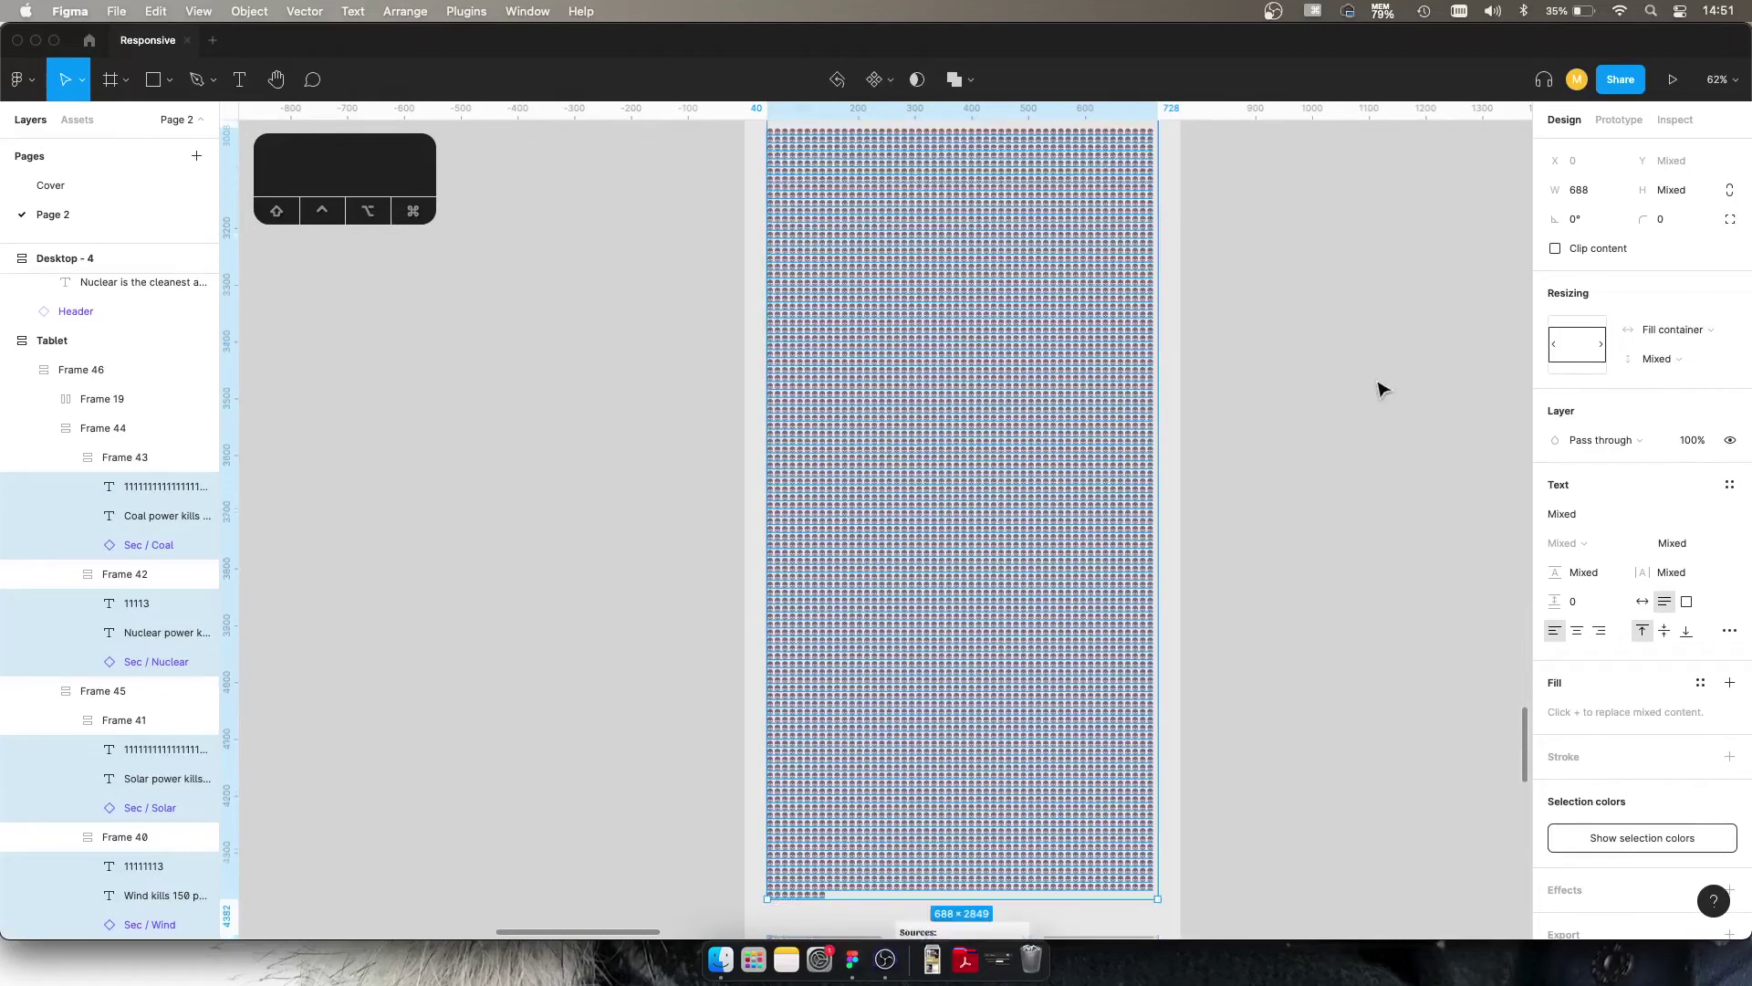
{"action": "scroll", "coordinate": [1383, 390], "scroll_direction": "up", "scroll_amount": 15}
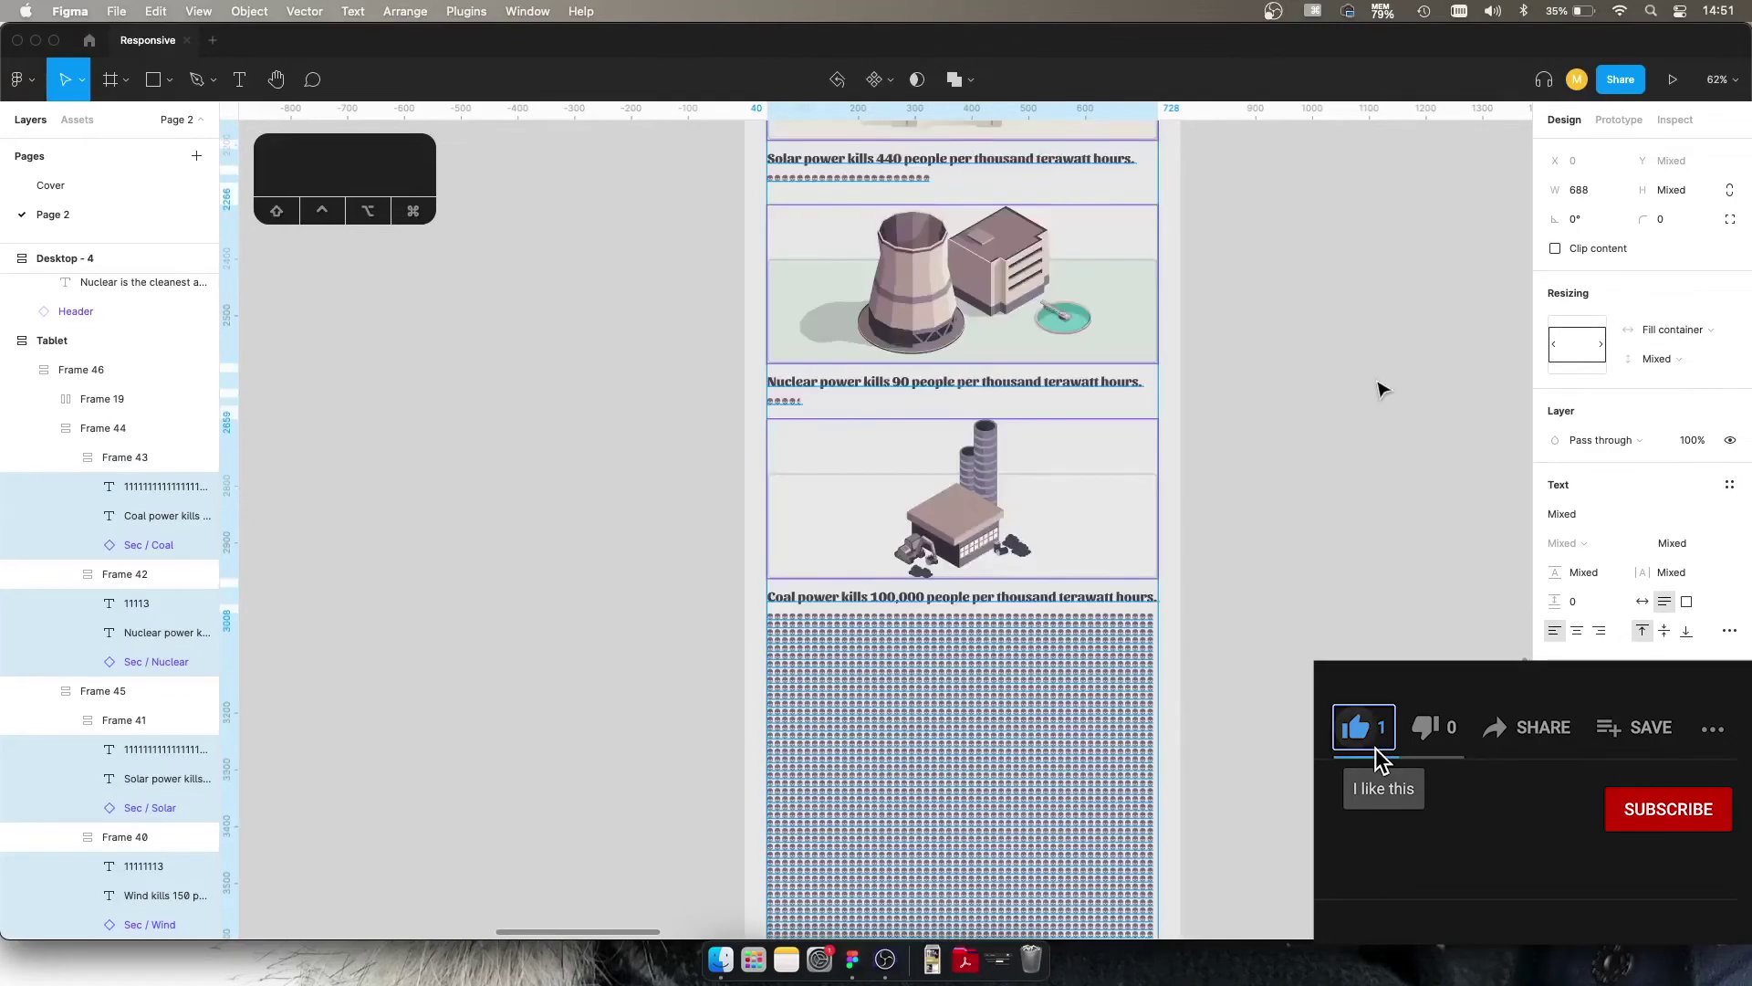
{"action": "scroll", "coordinate": [1379, 388], "scroll_direction": "up", "scroll_amount": 10}
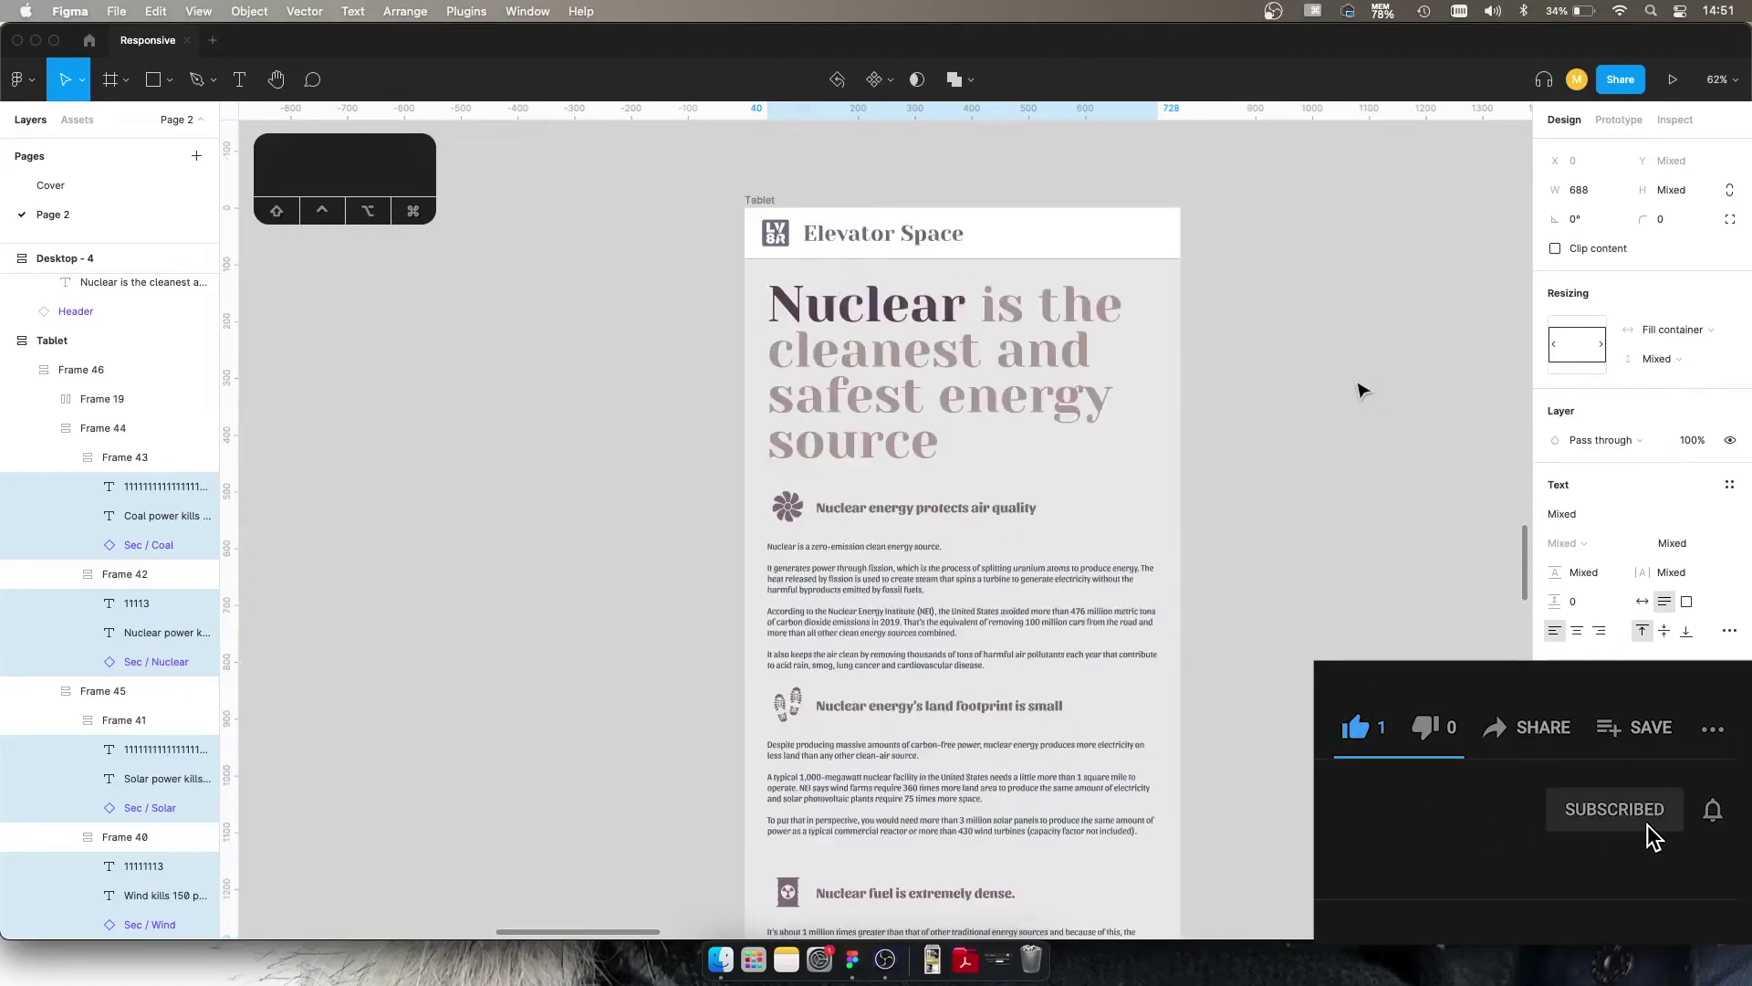
{"action": "left_click", "coordinate": [954, 385]}
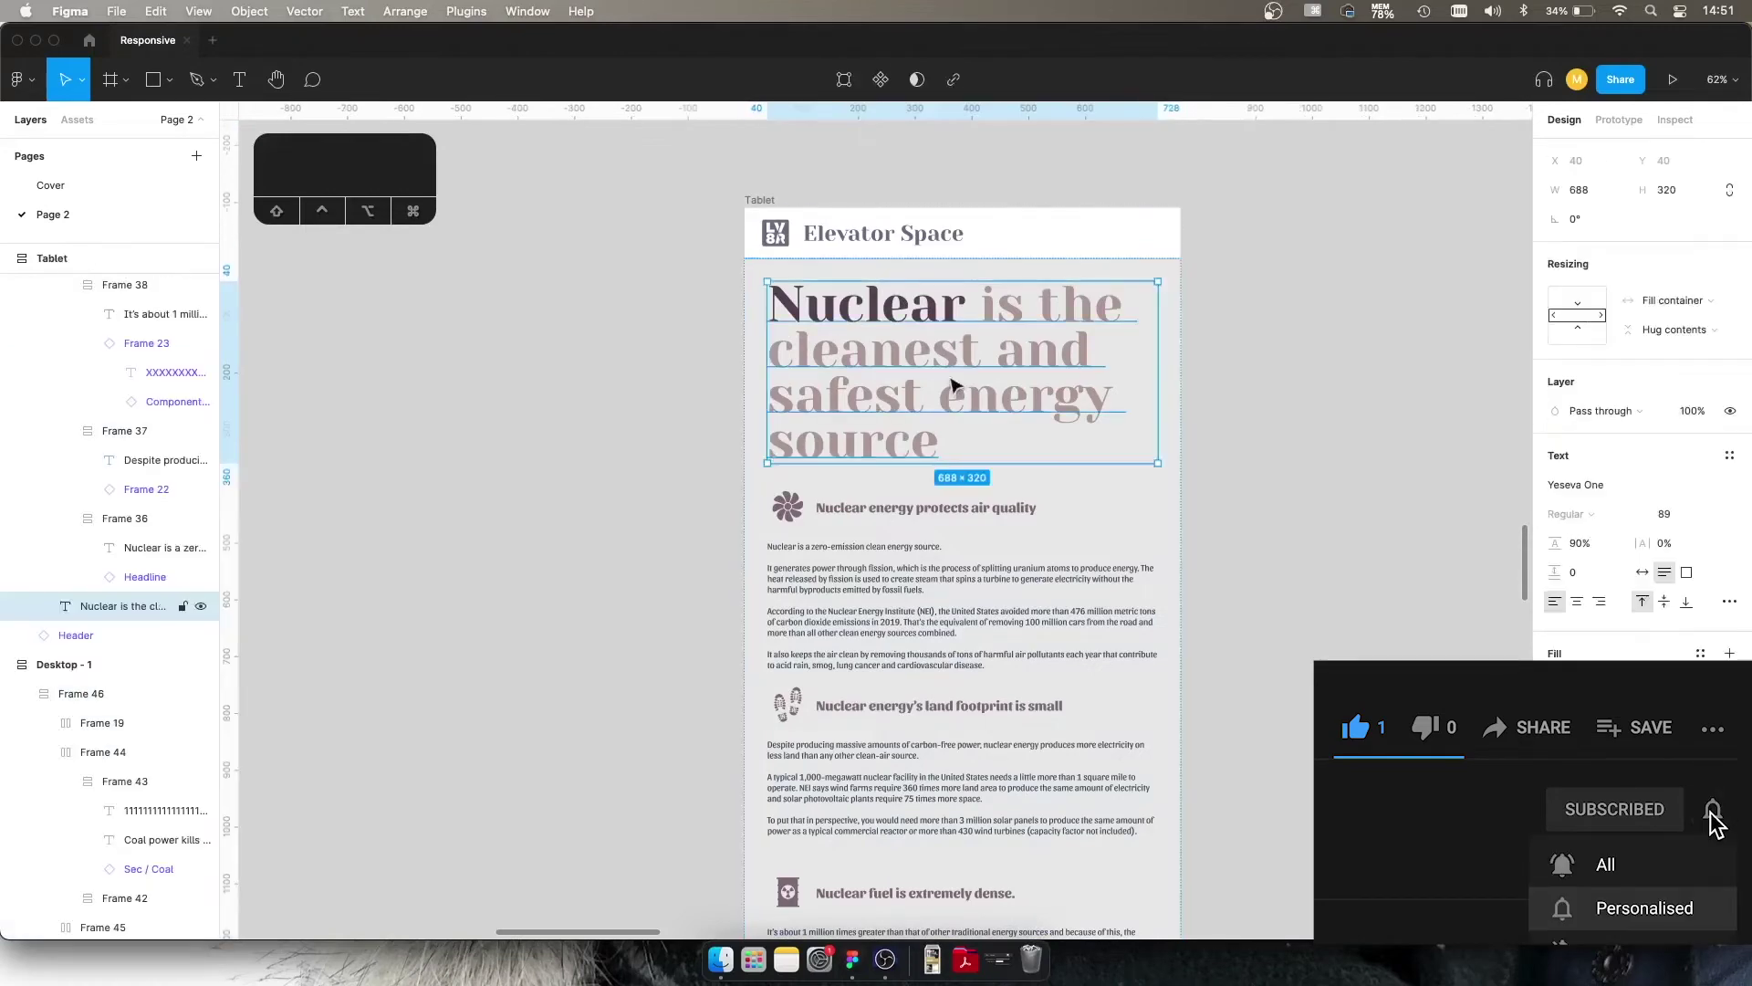
{"action": "left_click", "coordinate": [1289, 326]}
{"action": "scroll", "coordinate": [1291, 325], "scroll_direction": "down", "scroll_amount": 5}
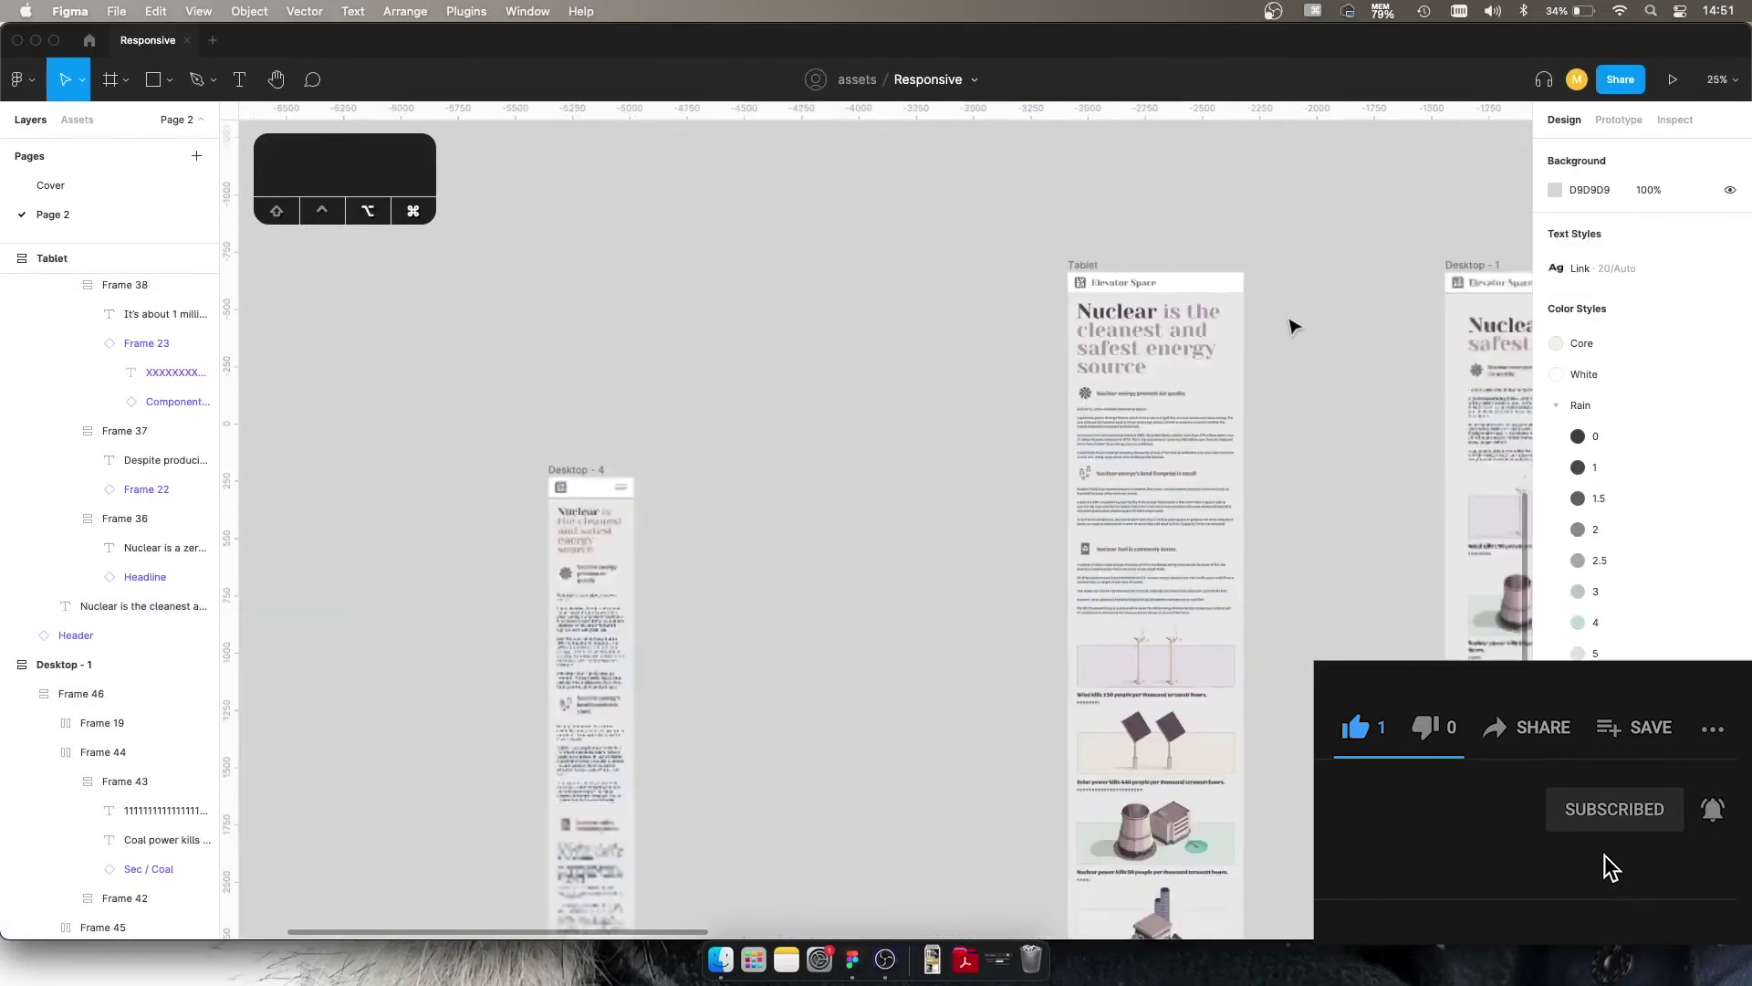
{"action": "scroll", "coordinate": [1244, 383], "scroll_direction": "right", "scroll_amount": 3}
{"action": "scroll", "coordinate": [1181, 492], "scroll_direction": "up", "scroll_amount": 2}
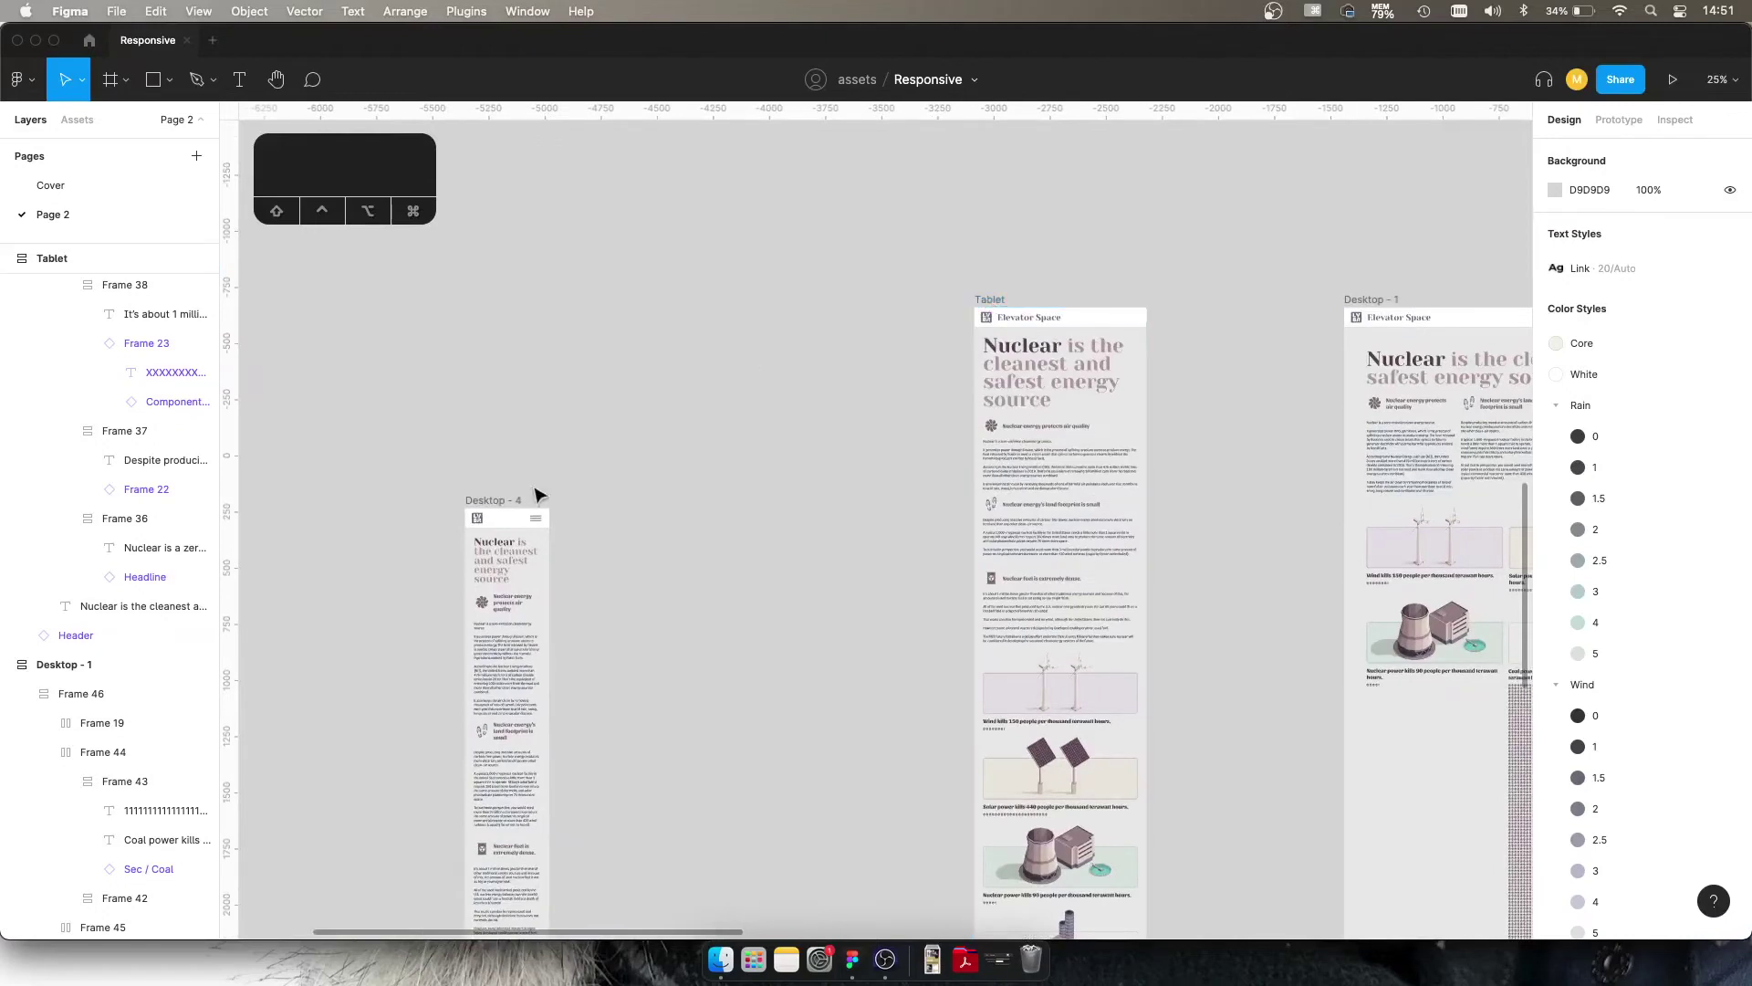
{"action": "left_click_drag", "start_coordinate": [540, 500], "coordinate": [799, 138]}
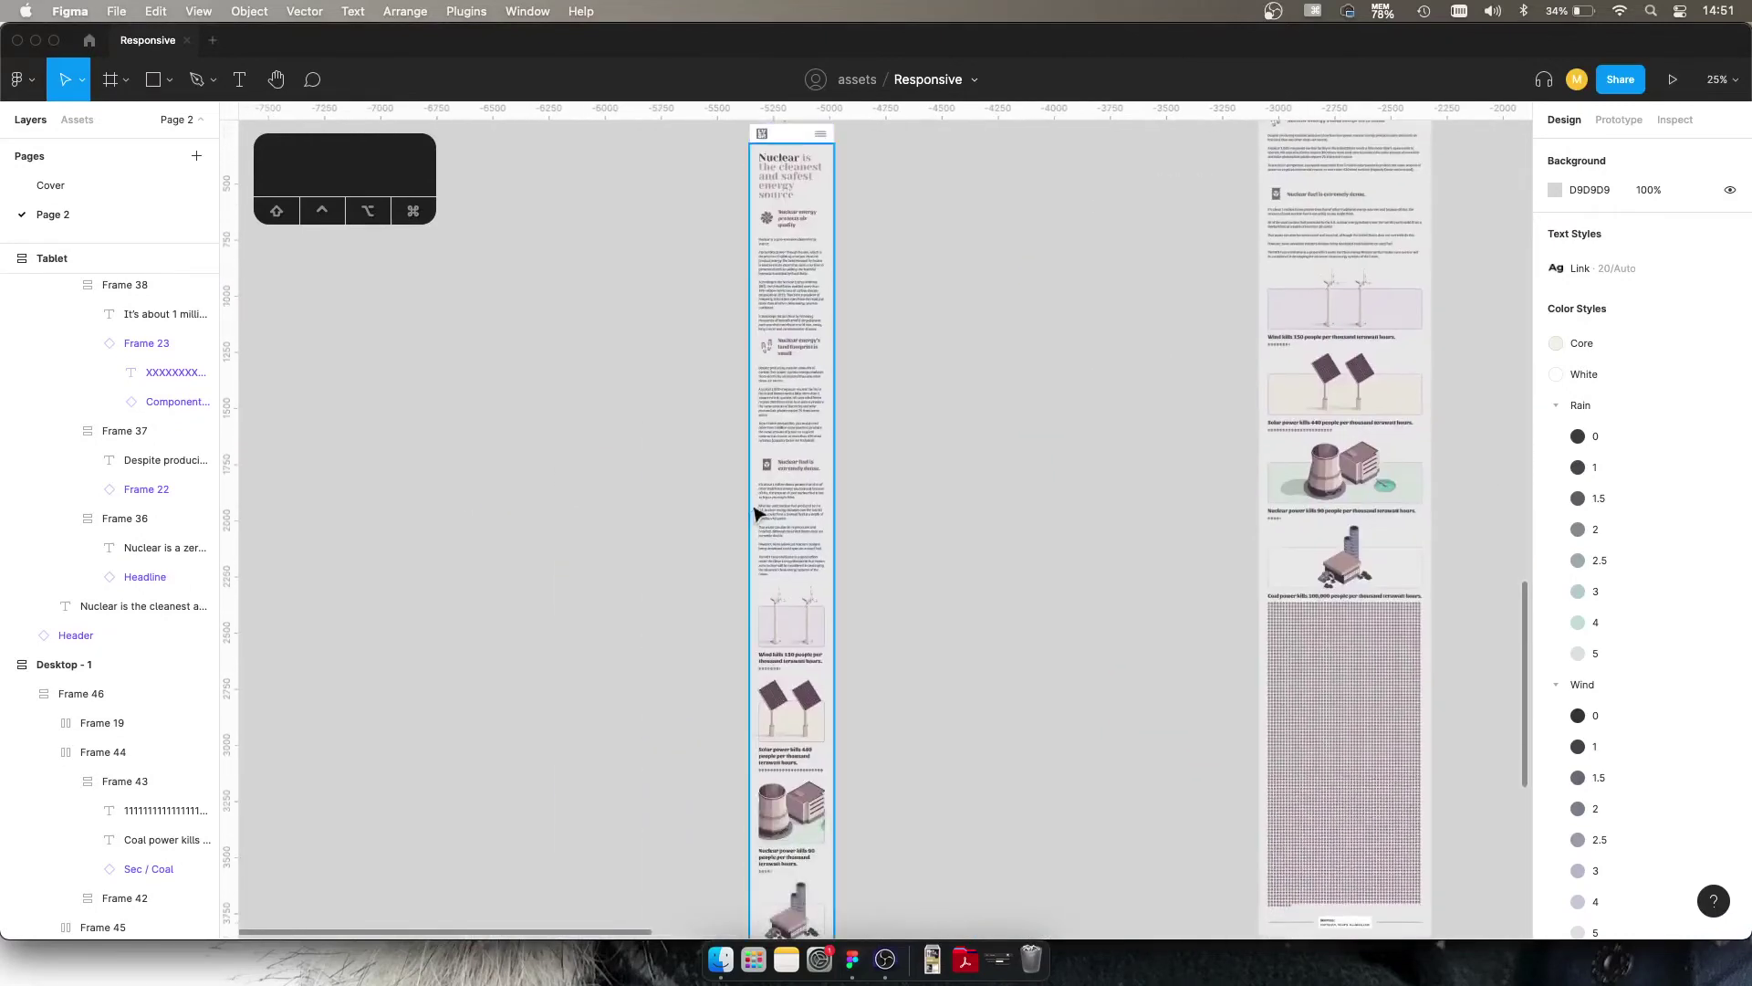
{"action": "scroll", "coordinate": [822, 547], "scroll_direction": "down", "scroll_amount": 8}
{"action": "scroll", "coordinate": [821, 545], "scroll_direction": "up", "scroll_amount": 5}
{"action": "scroll", "coordinate": [821, 544], "scroll_direction": "up", "scroll_amount": 5}
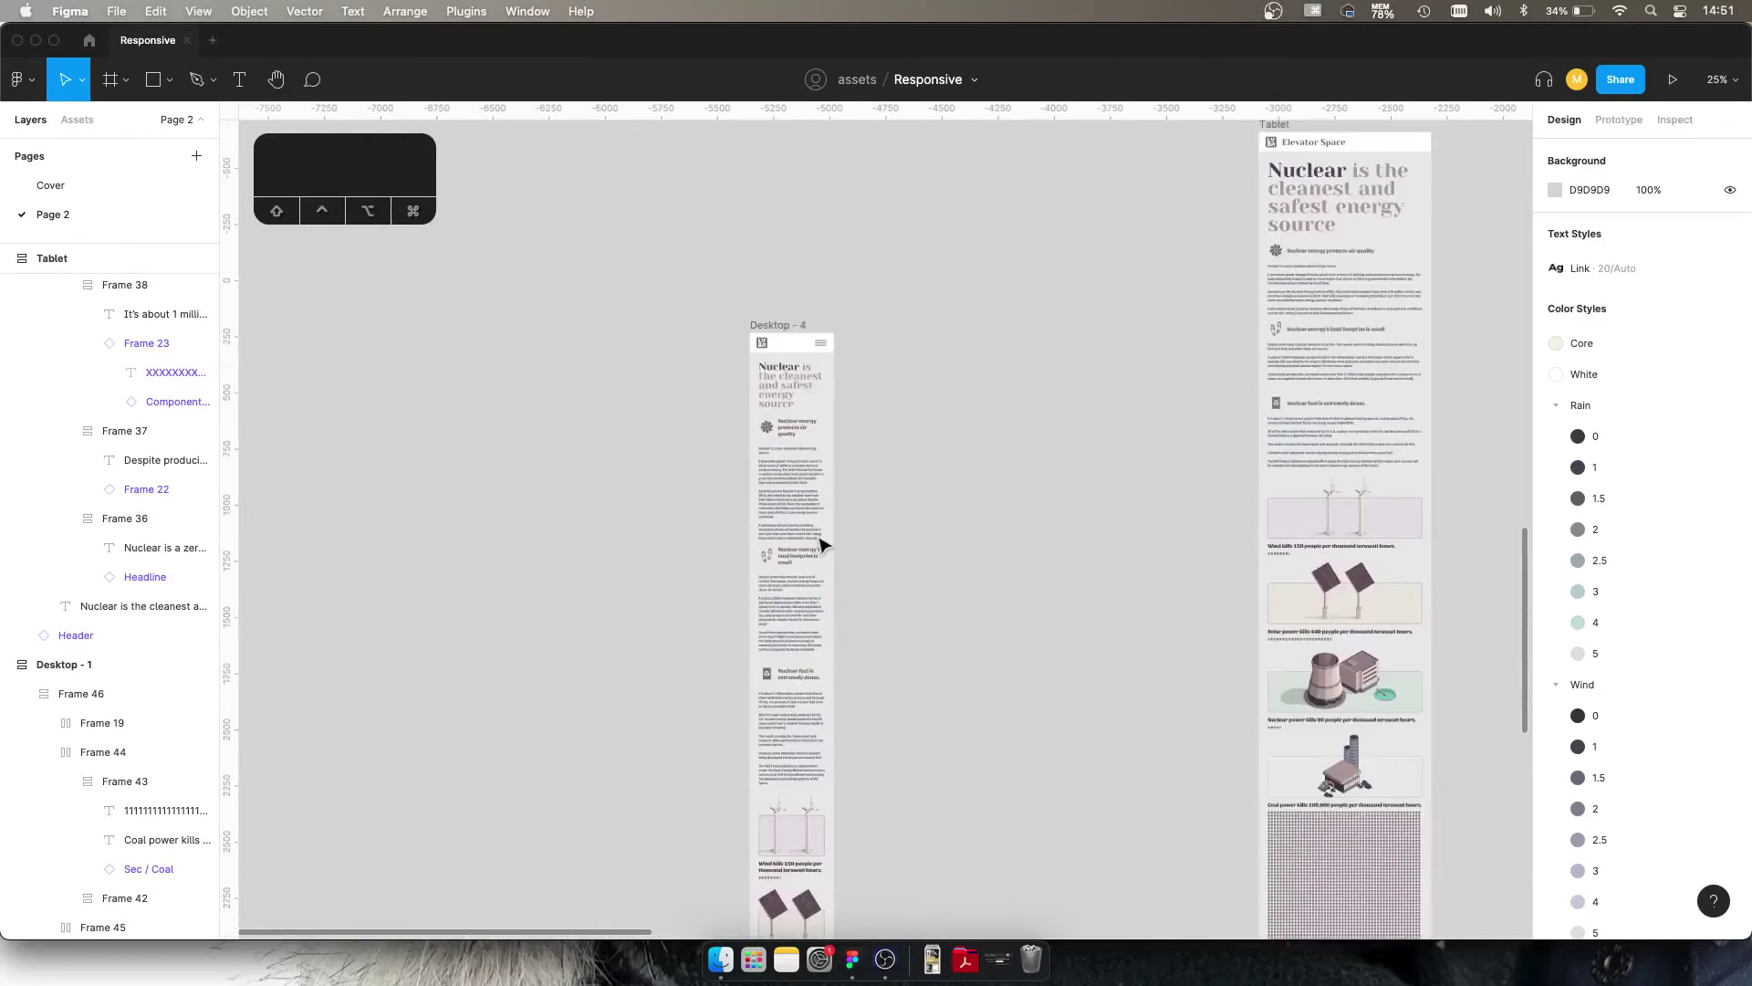
Step: Delete the old narrow Desktop - 4 frame from the canvas
{"action": "left_click", "coordinate": [770, 328]}
{"action": "scroll", "coordinate": [832, 493], "scroll_direction": "up", "scroll_amount": 3}
{"action": "scroll", "coordinate": [832, 492], "scroll_direction": "right", "scroll_amount": 3}
{"action": "key", "text": "Delete"}
Step: Duplicate the Tablet frame into the empty space beside it and rename the copy Mobile
{"action": "left_click_drag", "start_coordinate": [1089, 347], "coordinate": [785, 342]}
{"action": "double_click", "coordinate": [787, 345]}
{"action": "type", "text": "Mobile"}
{"action": "key", "text": "Return"}
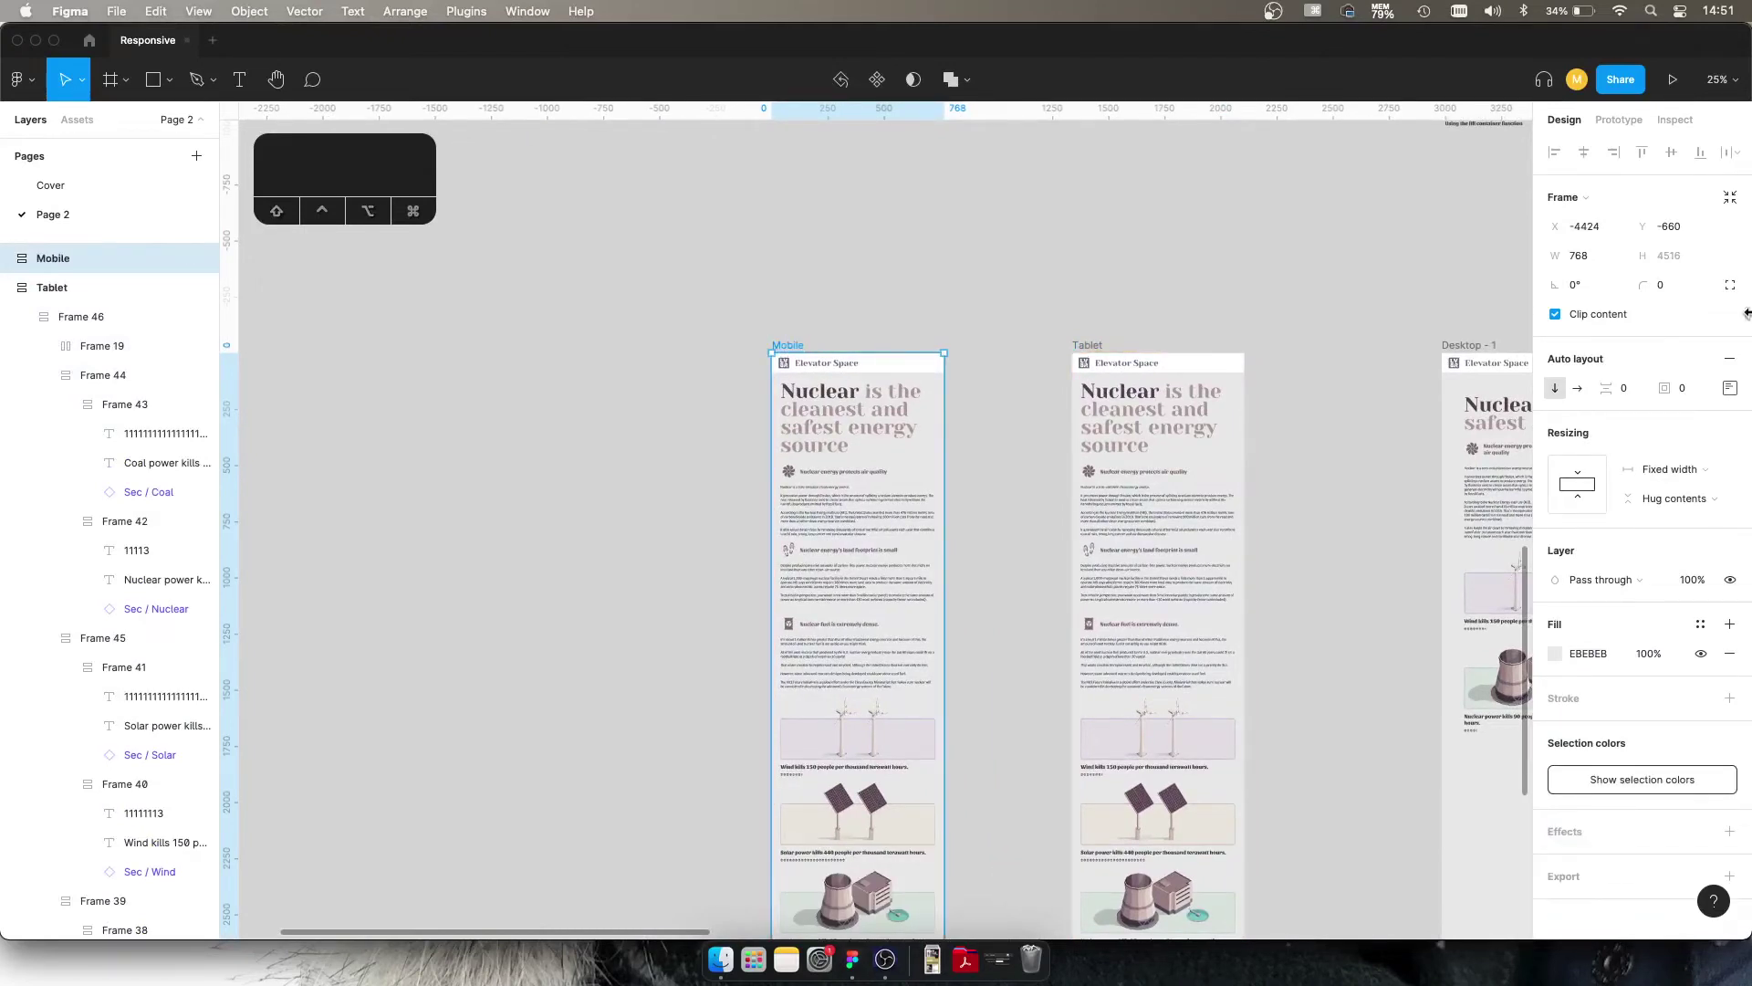
Step: Set the Mobile frame's width to 375
{"action": "left_click", "coordinate": [1603, 257]}
{"action": "type", "text": "375"}
{"action": "key", "text": "Return"}
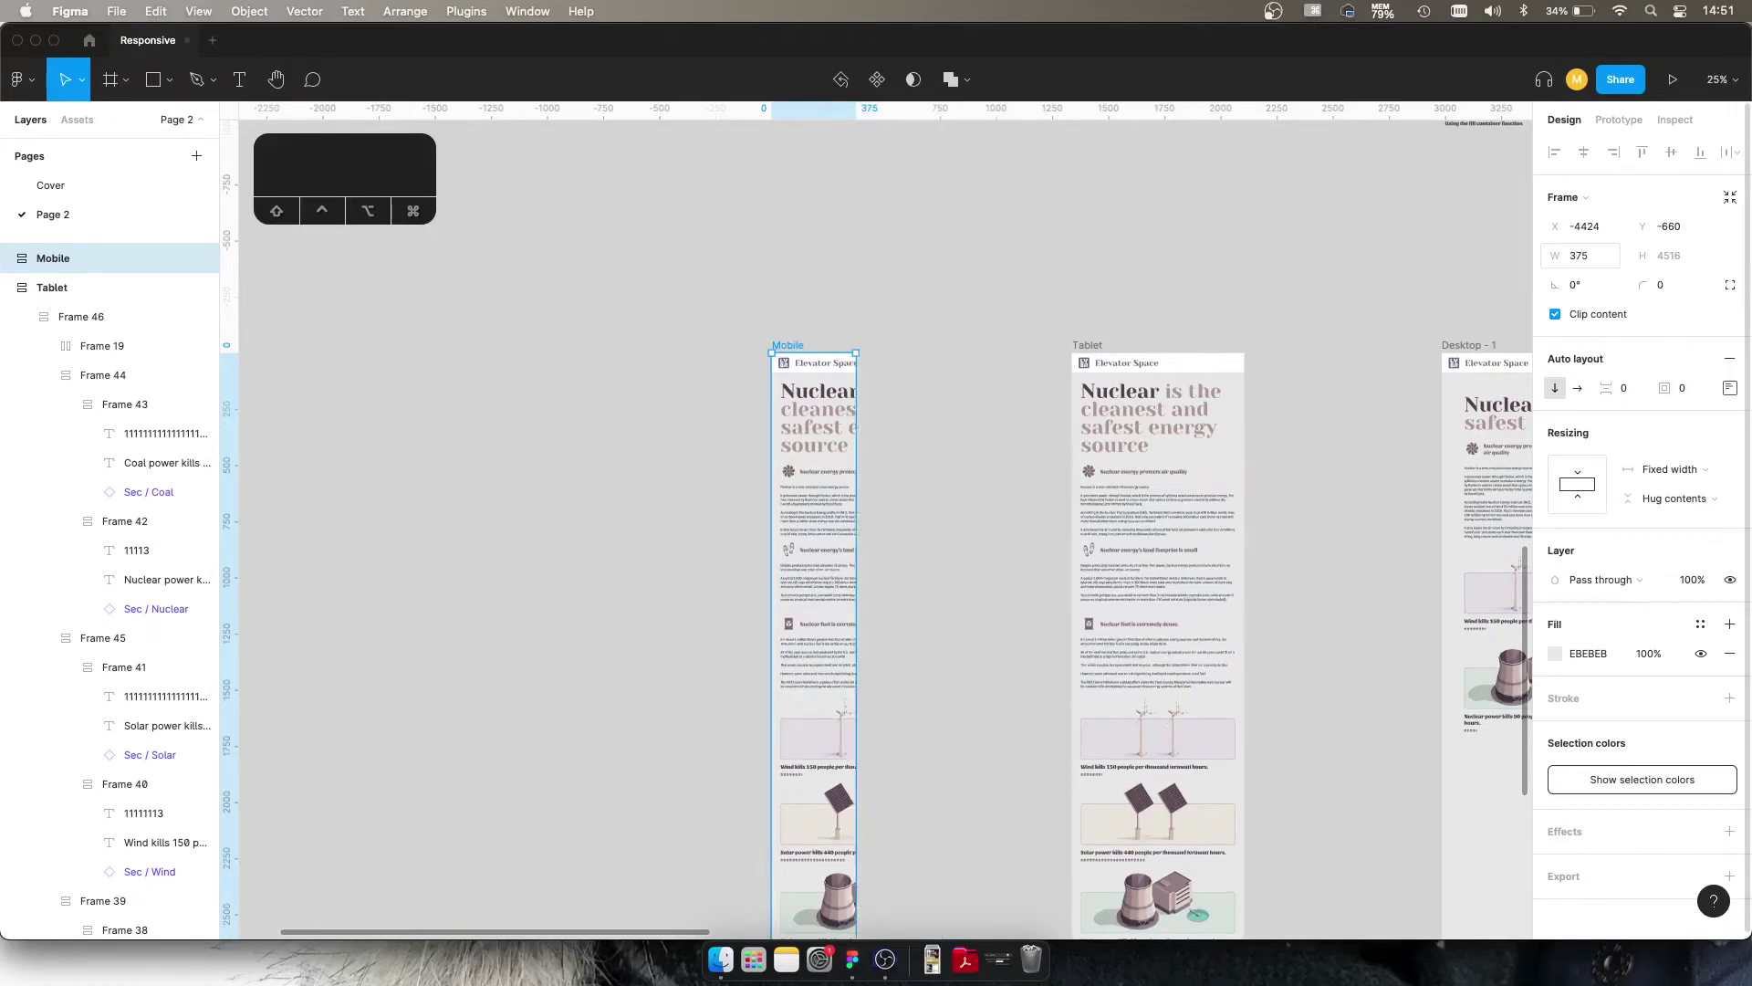
Step: Narrow the content frame (Frame 46) inside Mobile to 375 so it matches the frame's width
{"action": "left_click", "coordinate": [796, 444]}
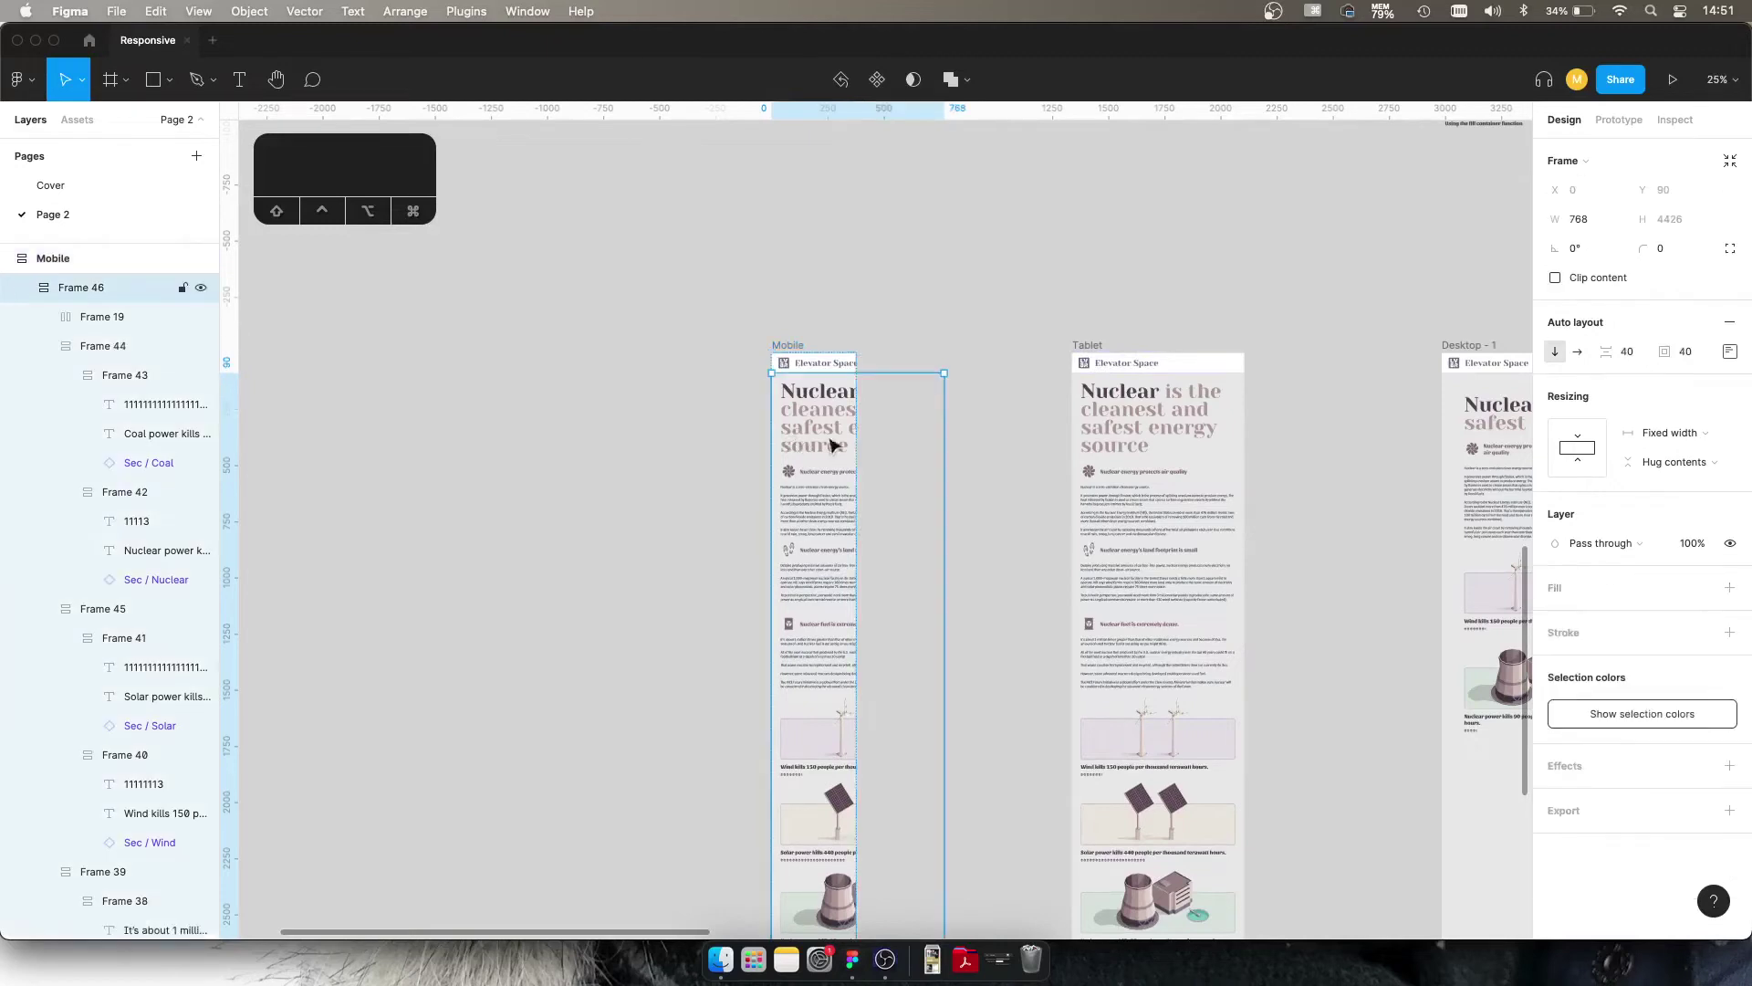
{"action": "left_click", "coordinate": [791, 346]}
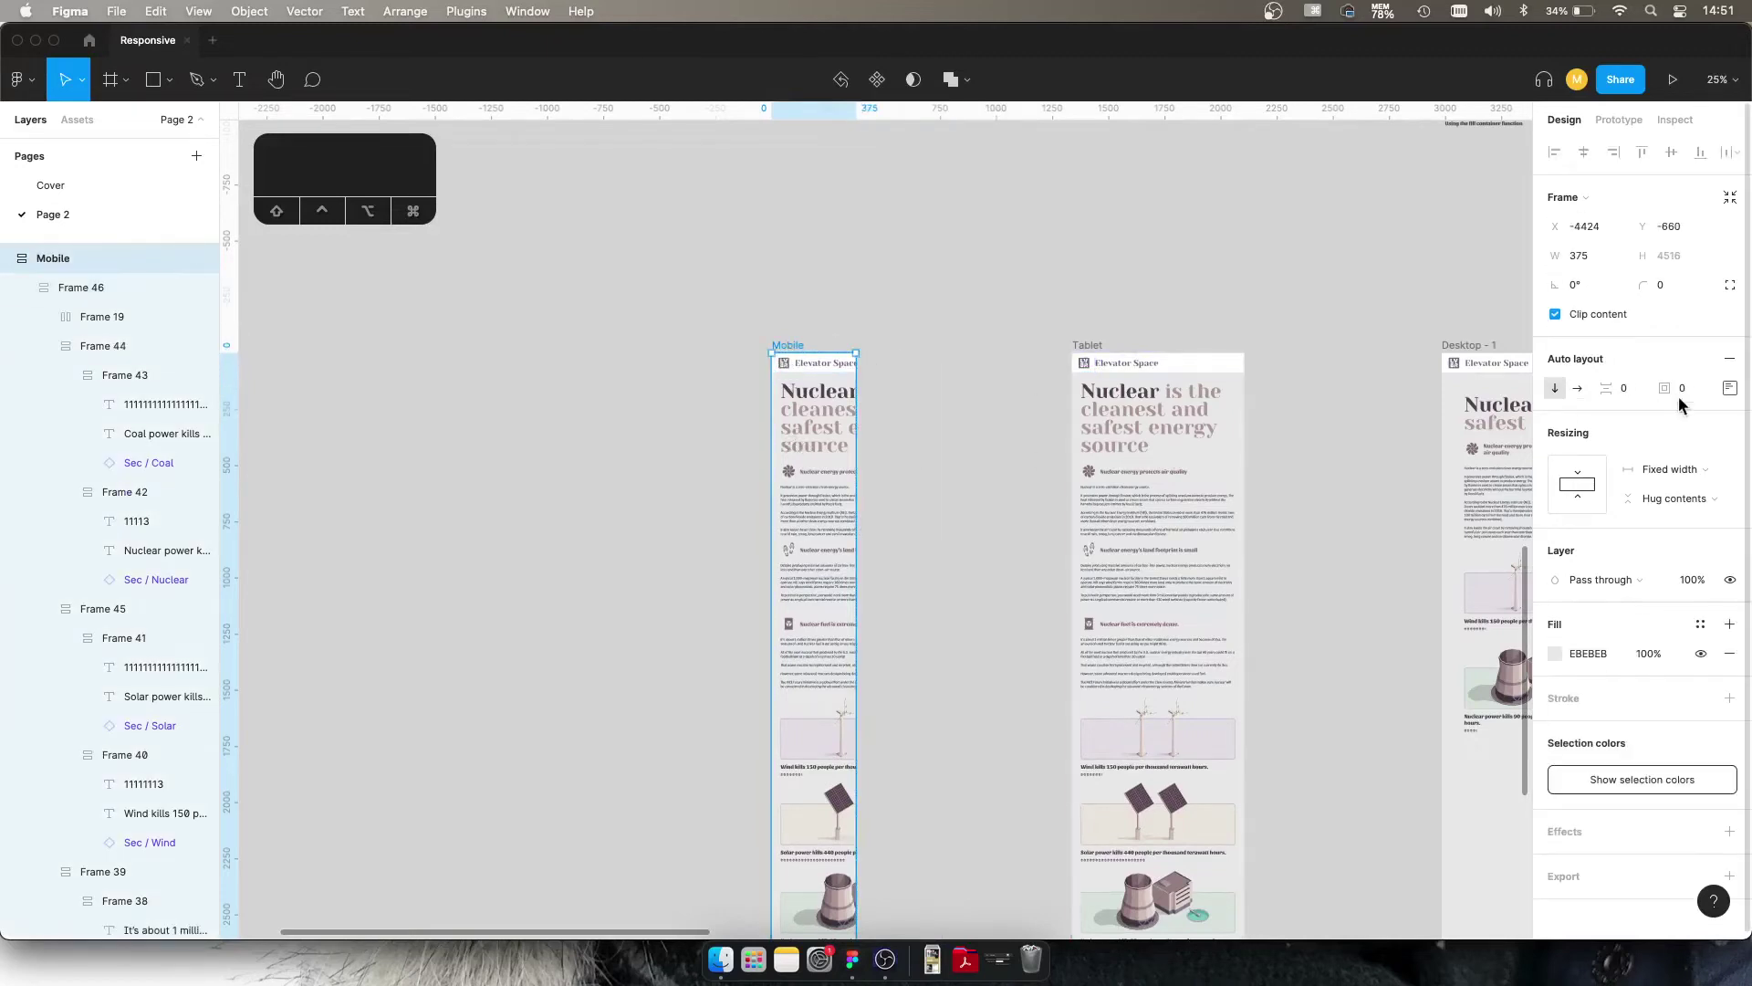
{"action": "left_click", "coordinate": [1683, 470]}
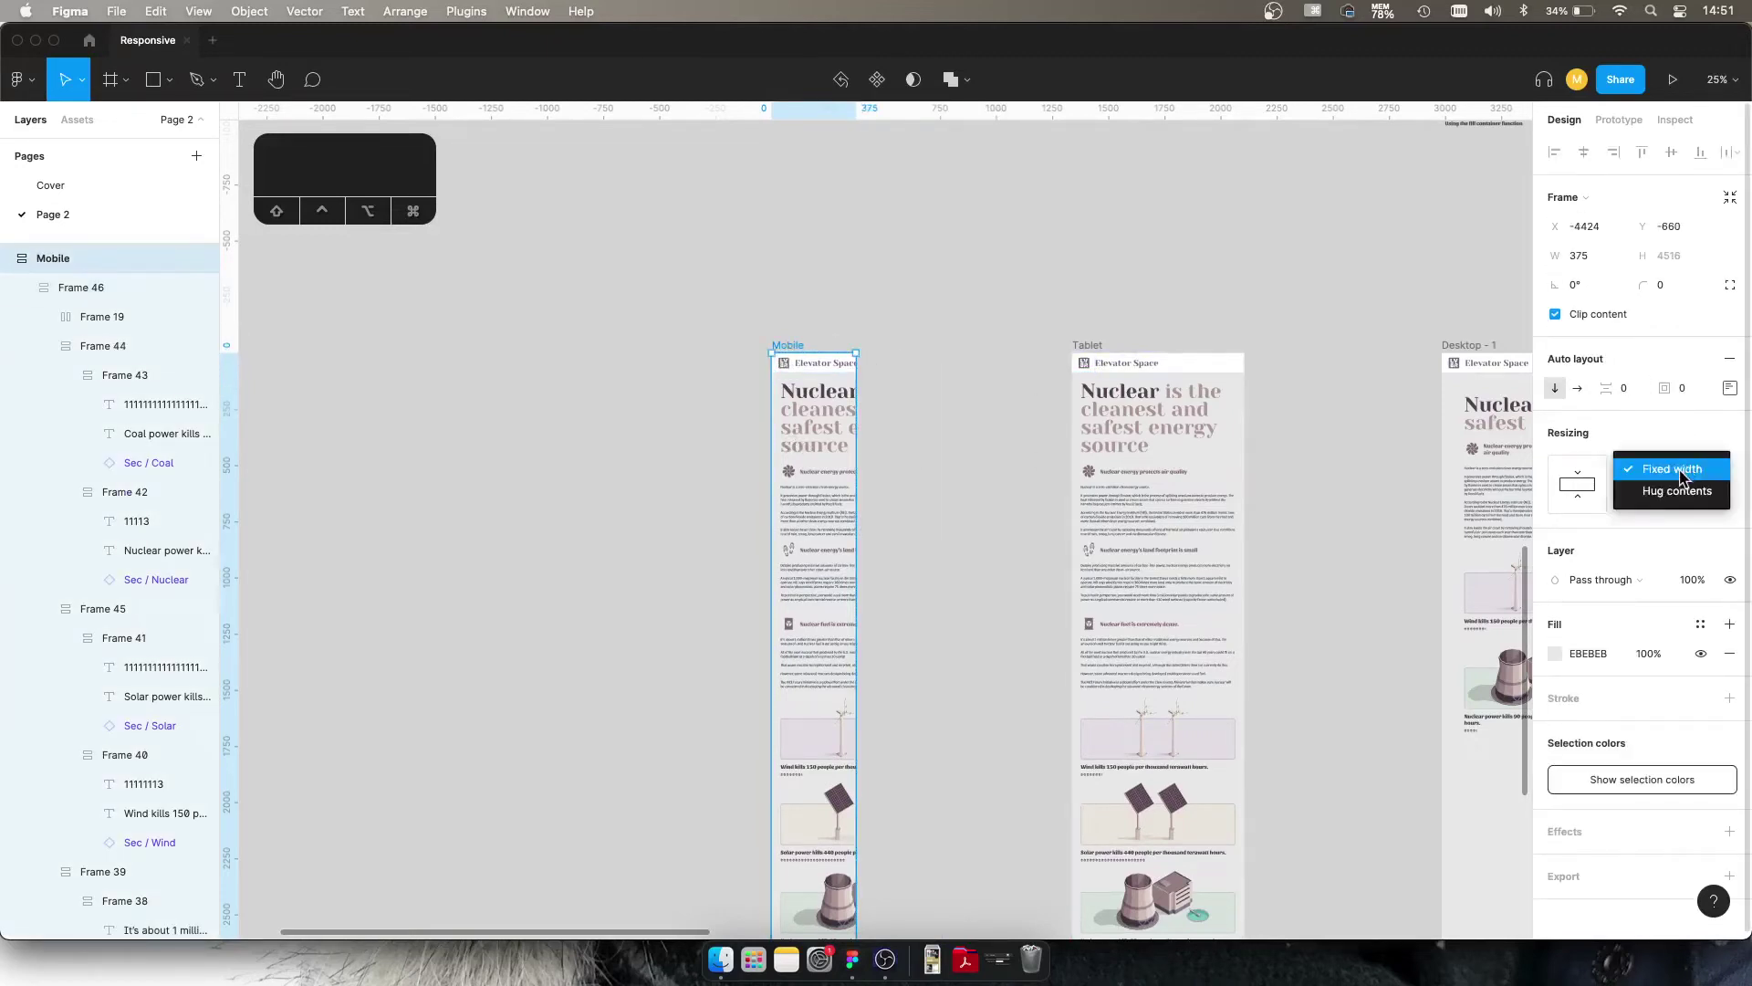
{"action": "left_click", "coordinate": [1683, 469]}
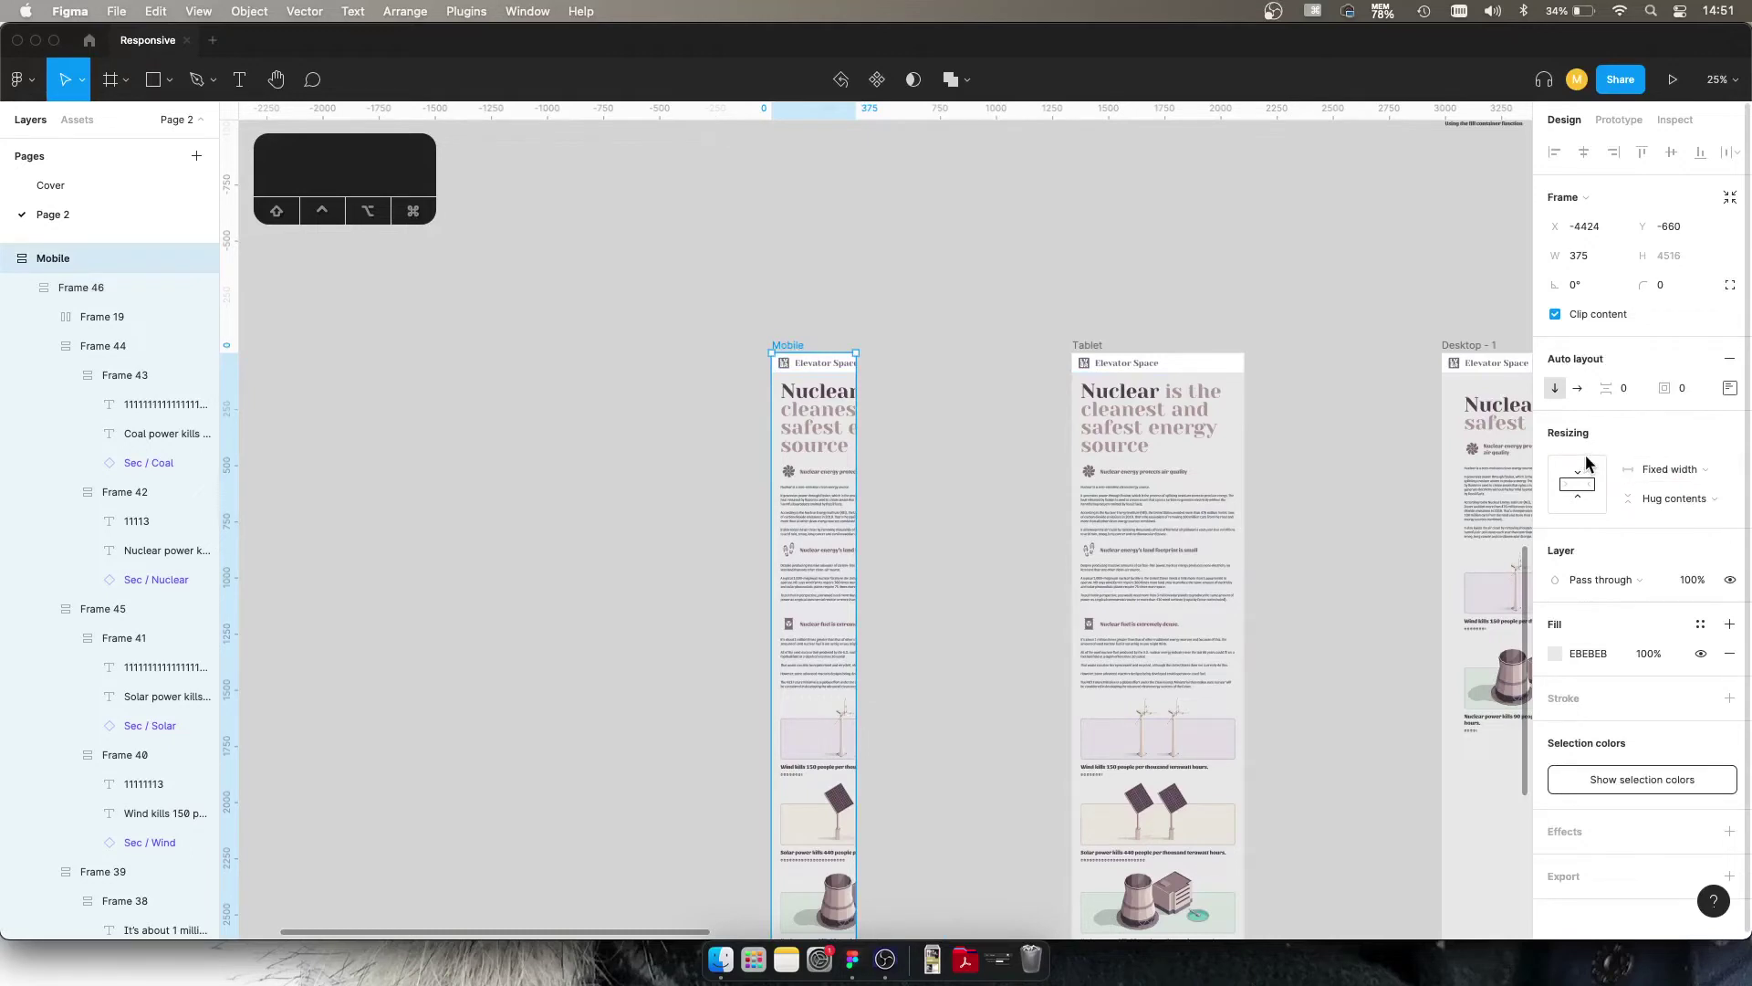
{"action": "left_click", "coordinate": [826, 450]}
{"action": "left_click_drag", "start_coordinate": [949, 464], "coordinate": [856, 470]}
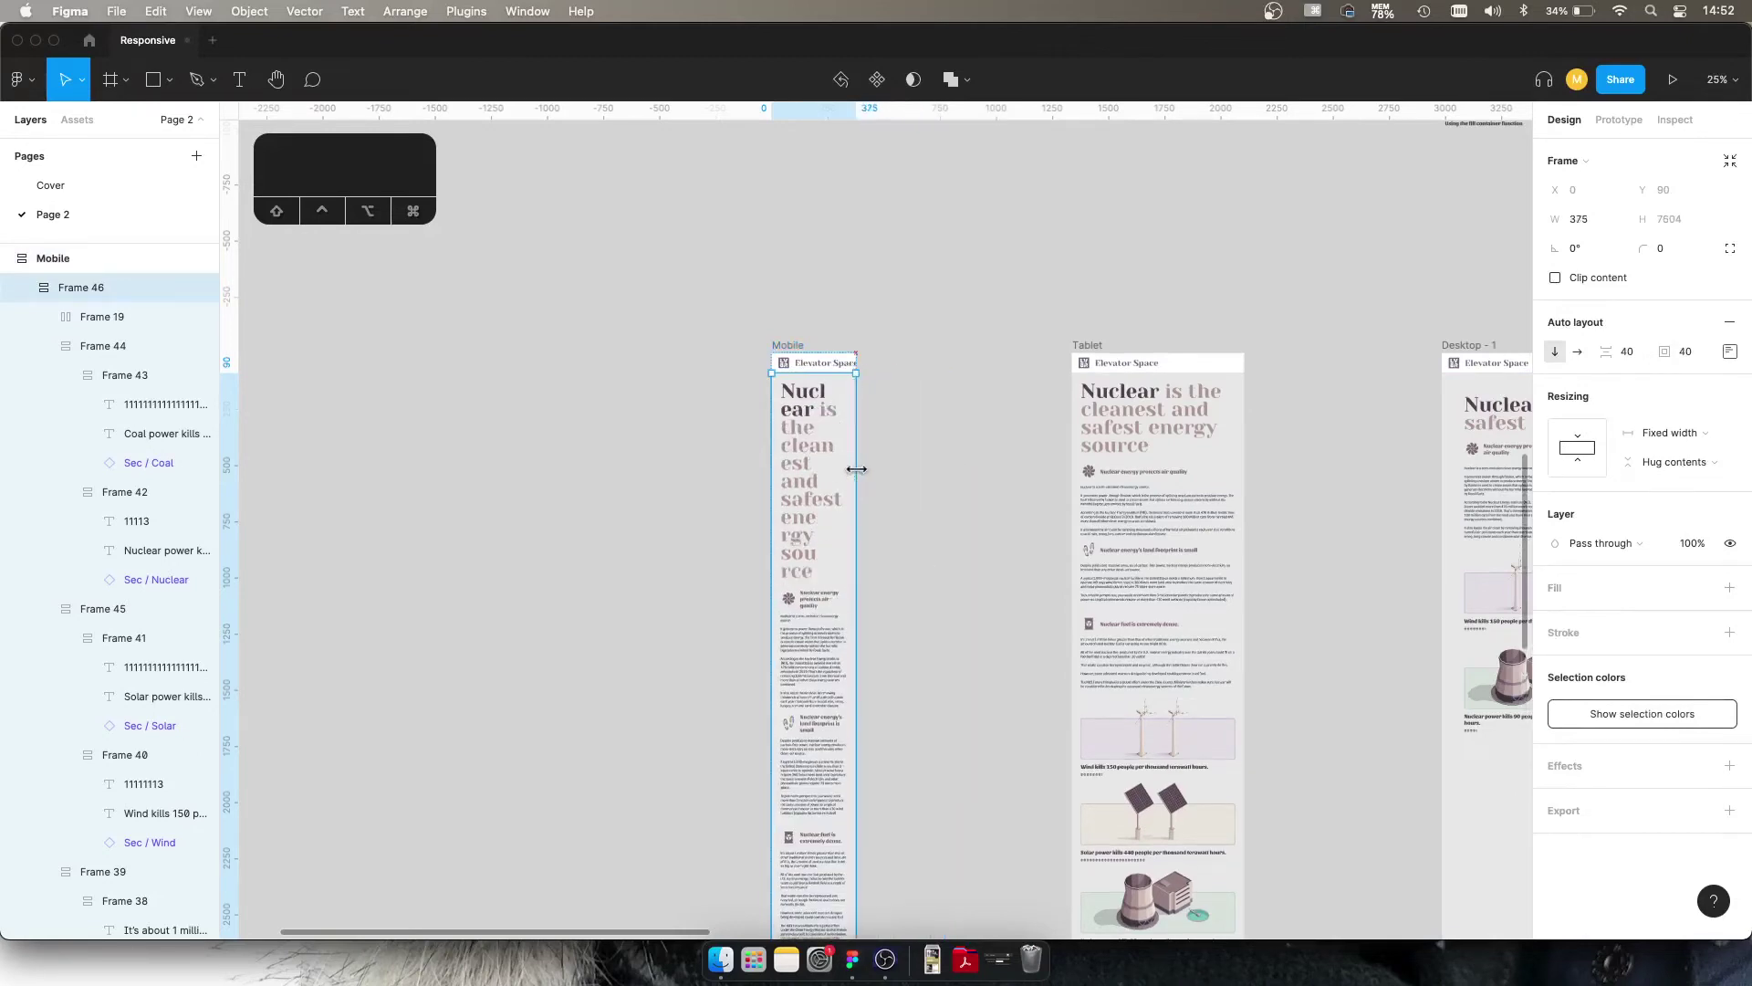
Step: Reduce the font size of Mobile's main heading to 81
{"action": "scroll", "coordinate": [708, 414], "scroll_direction": "up", "scroll_amount": 5}
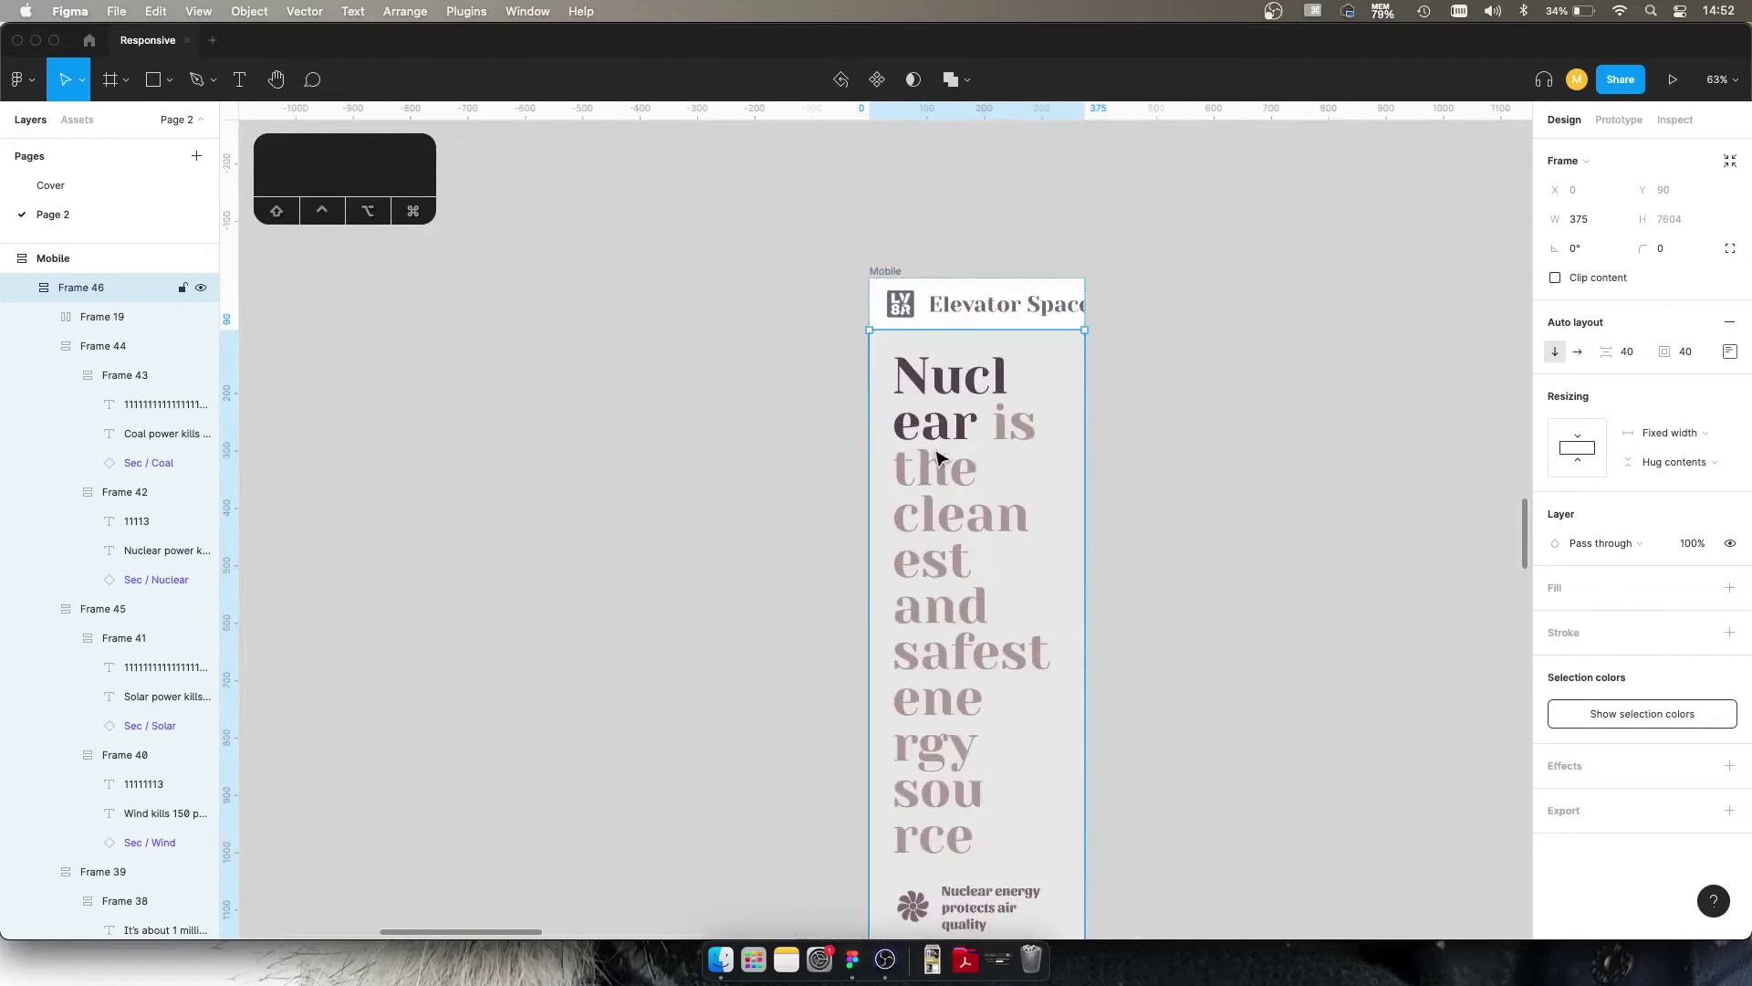
{"action": "left_click", "coordinate": [938, 457]}
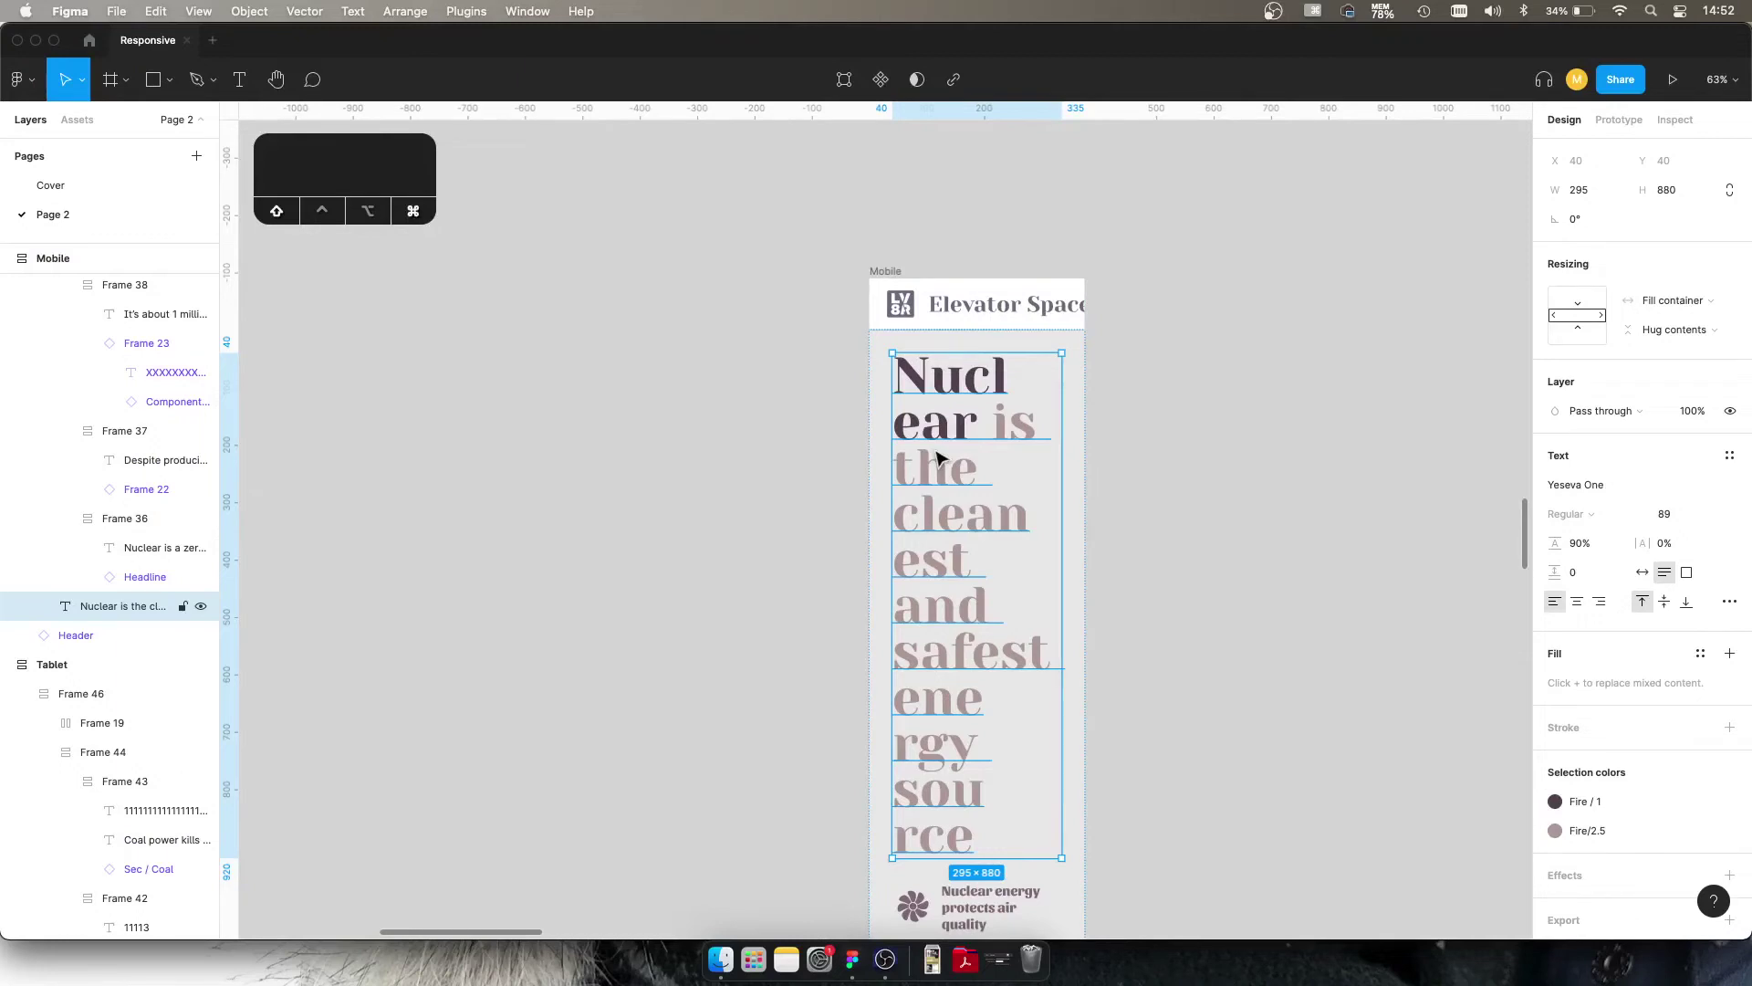
{"action": "key", "text": "super+shift+comma"}
{"action": "key", "text": "super+shift+comma"}
{"action": "key", "text": "super+shift+comma"}
{"action": "key", "text": "super+shift+comma"}
{"action": "key", "text": "super+shift+comma"}
{"action": "key", "text": "super+shift+comma"}
{"action": "key", "text": "super+shift+comma"}
{"action": "key", "text": "super+shift+comma"}
{"action": "key", "text": "super+shift+comma"}
{"action": "key", "text": "super+shift+comma"}
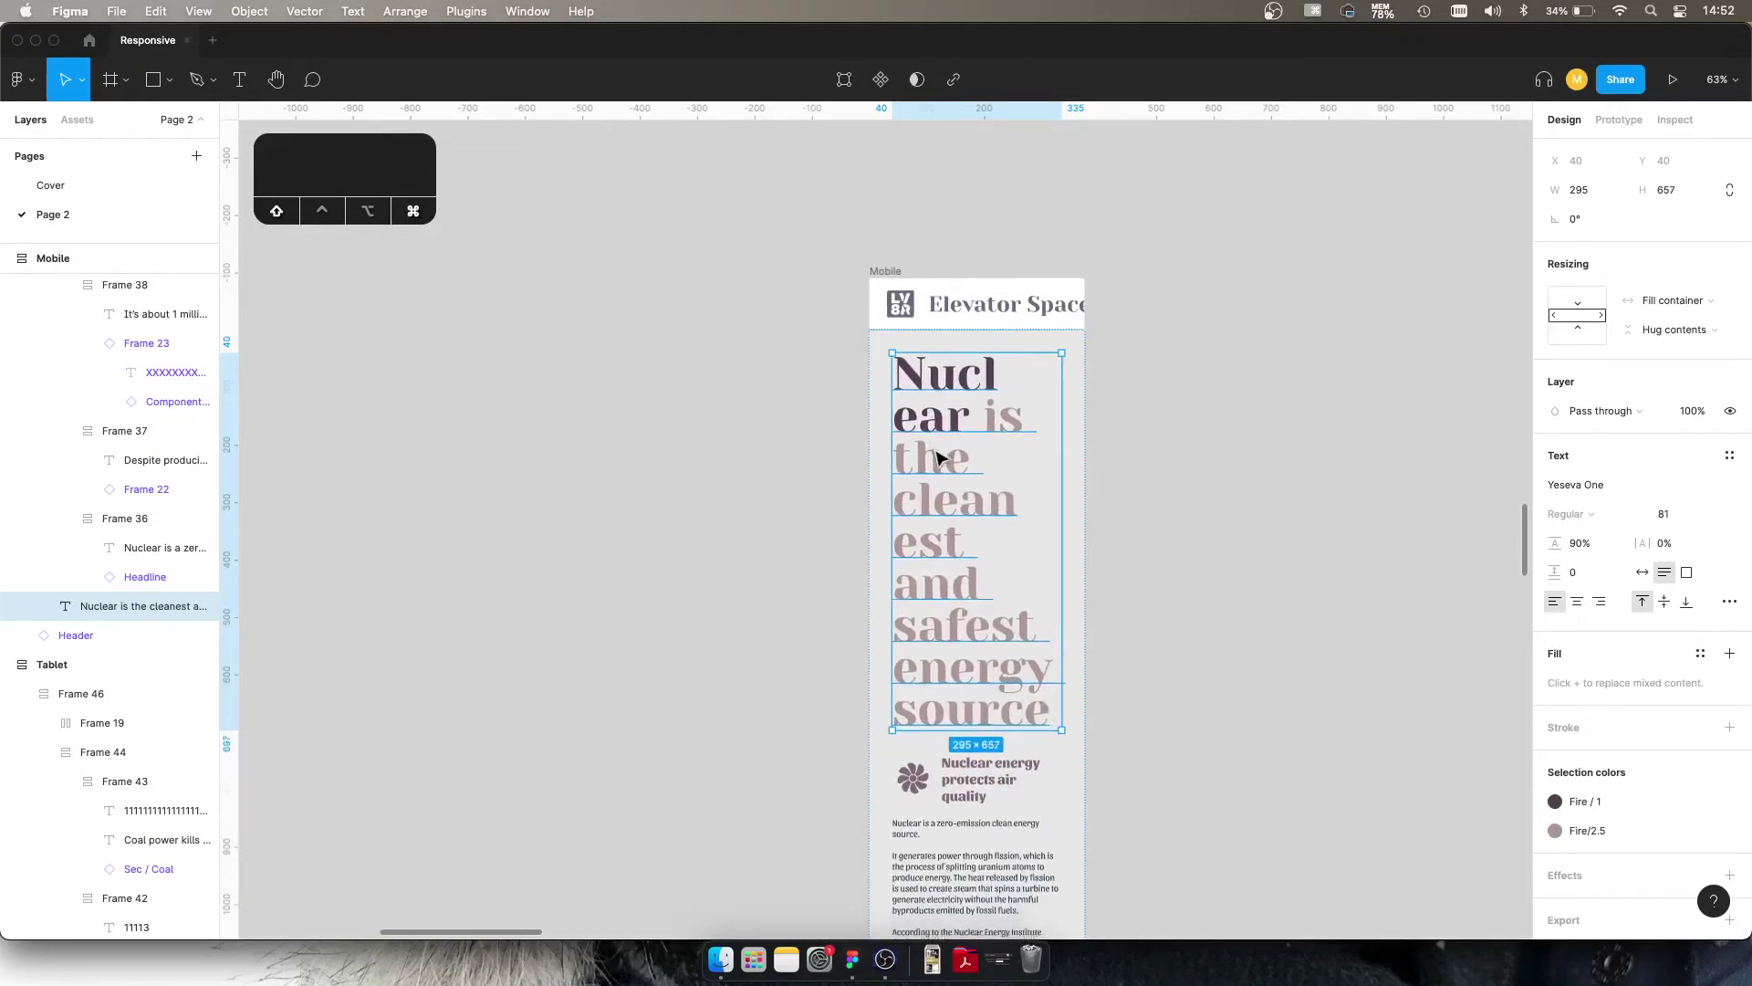
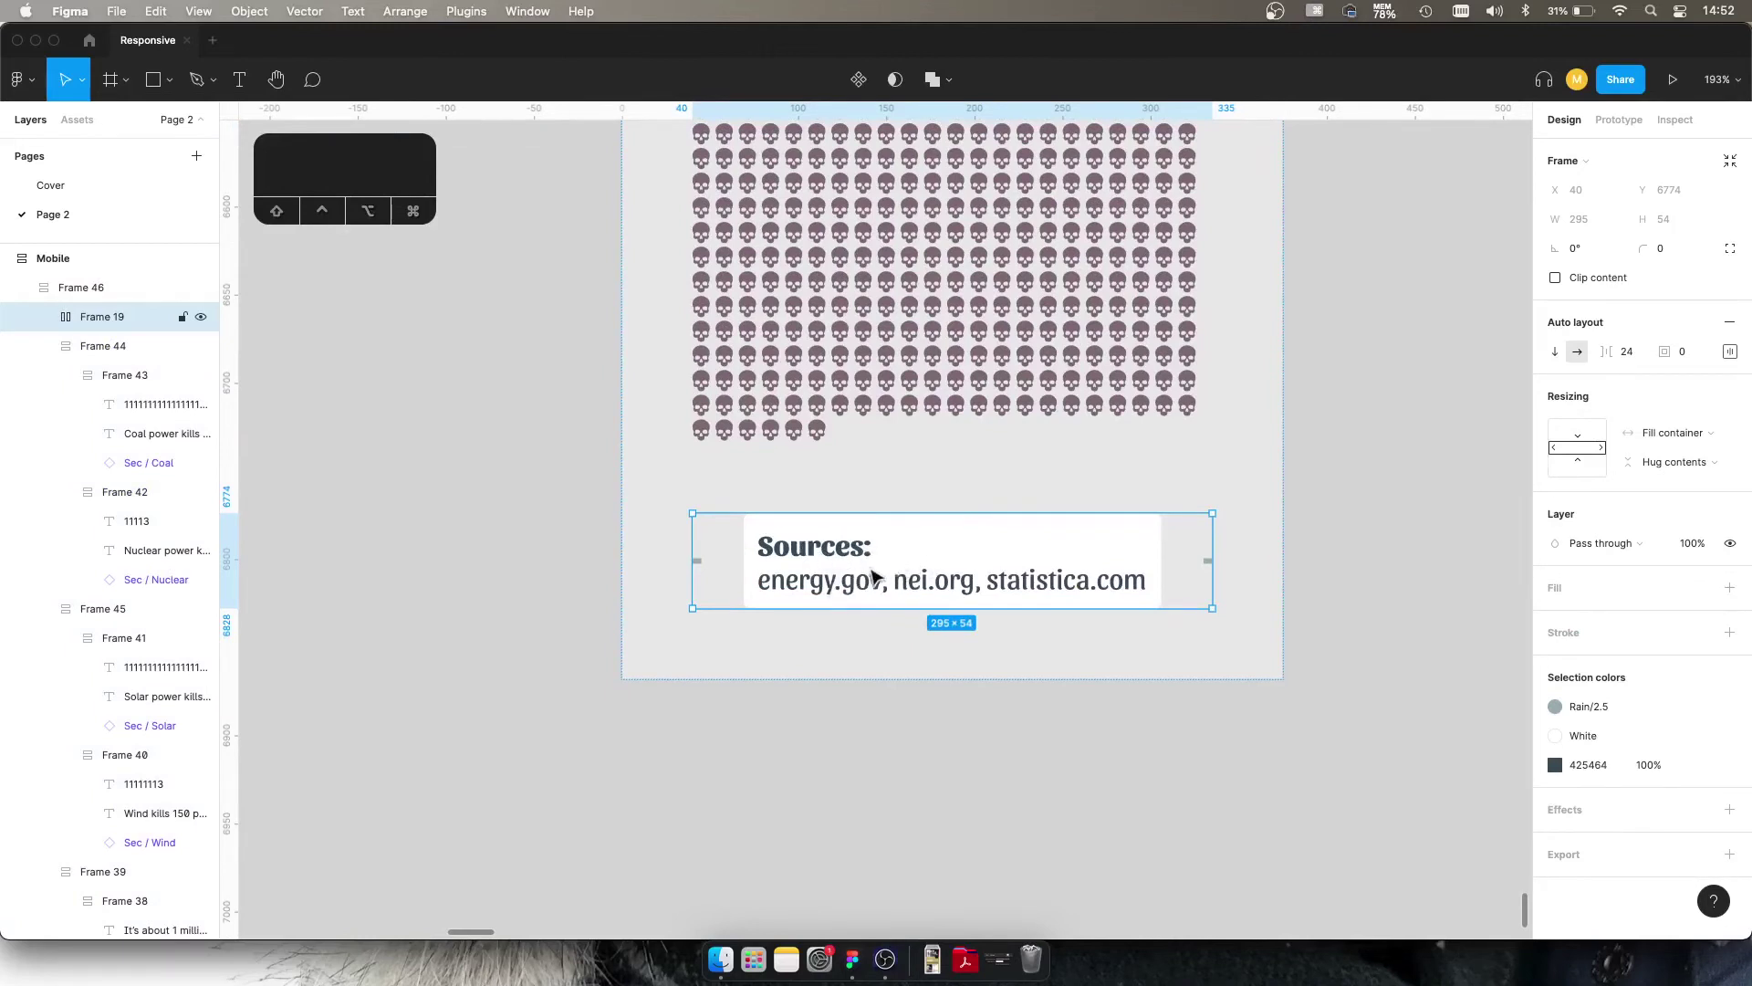
Step: Place a copy of the Sources strip (Frame 19) on the canvas below the Mobile frame
{"action": "left_click_drag", "start_coordinate": [881, 574], "coordinate": [878, 854]}
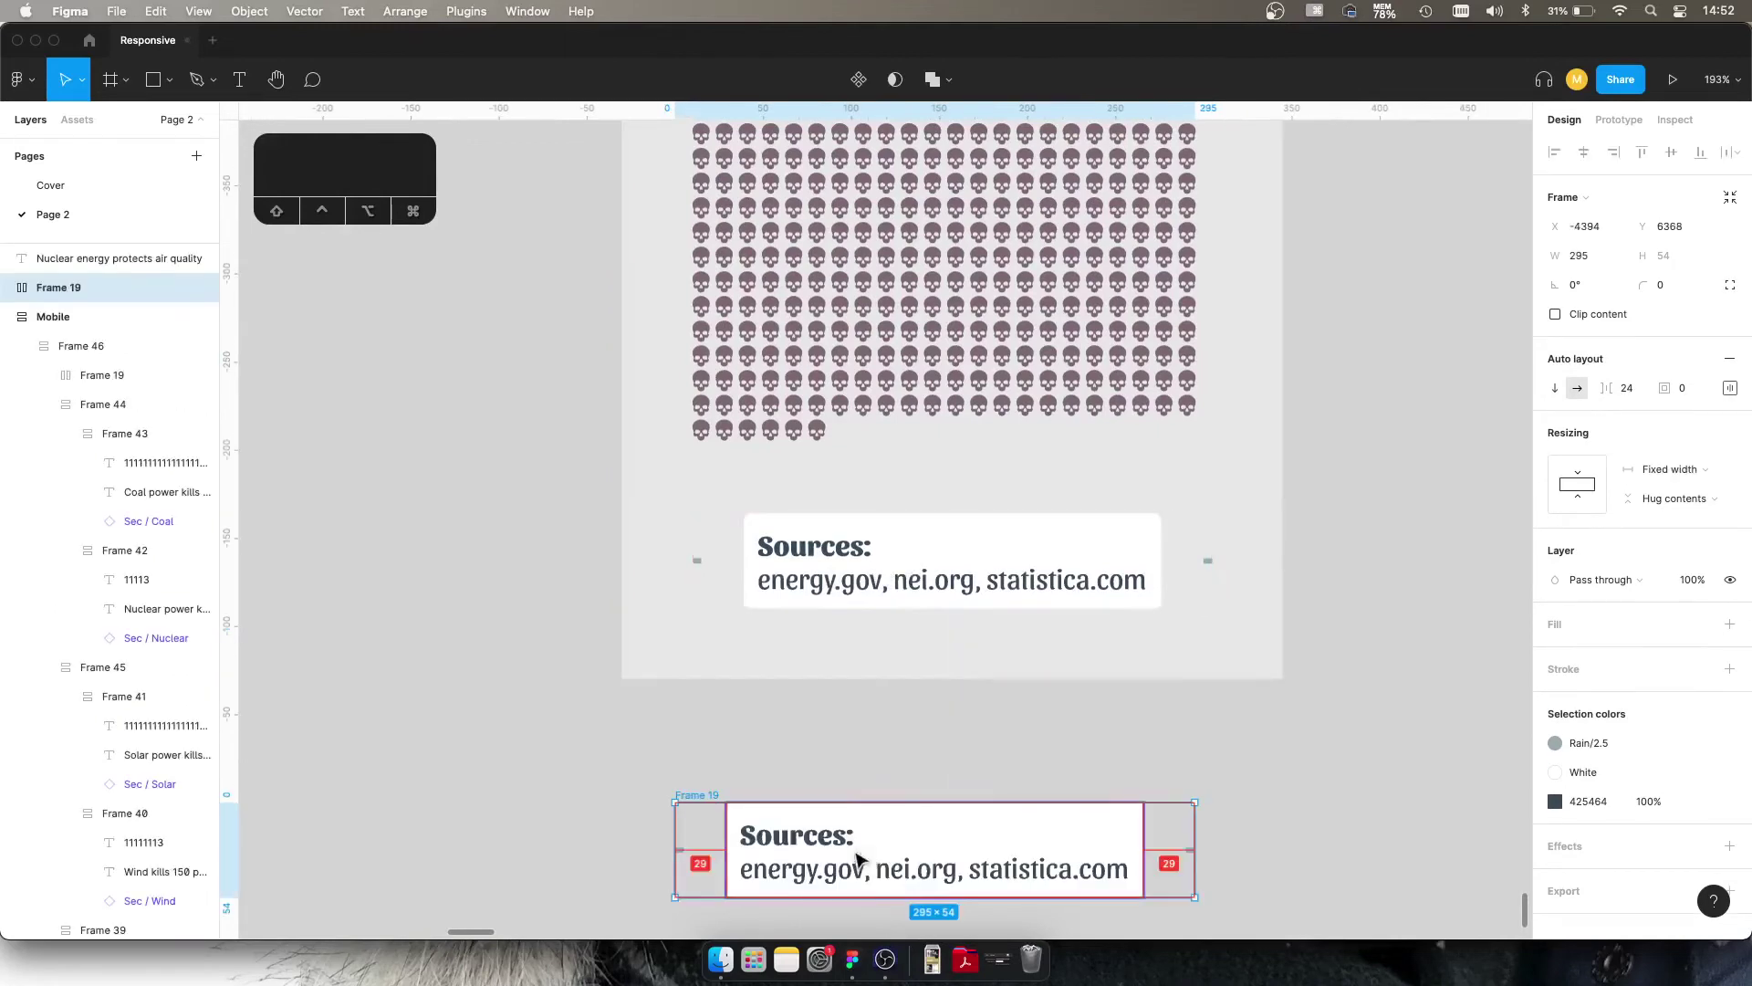
{"action": "scroll", "coordinate": [856, 639], "scroll_direction": "down", "scroll_amount": 4}
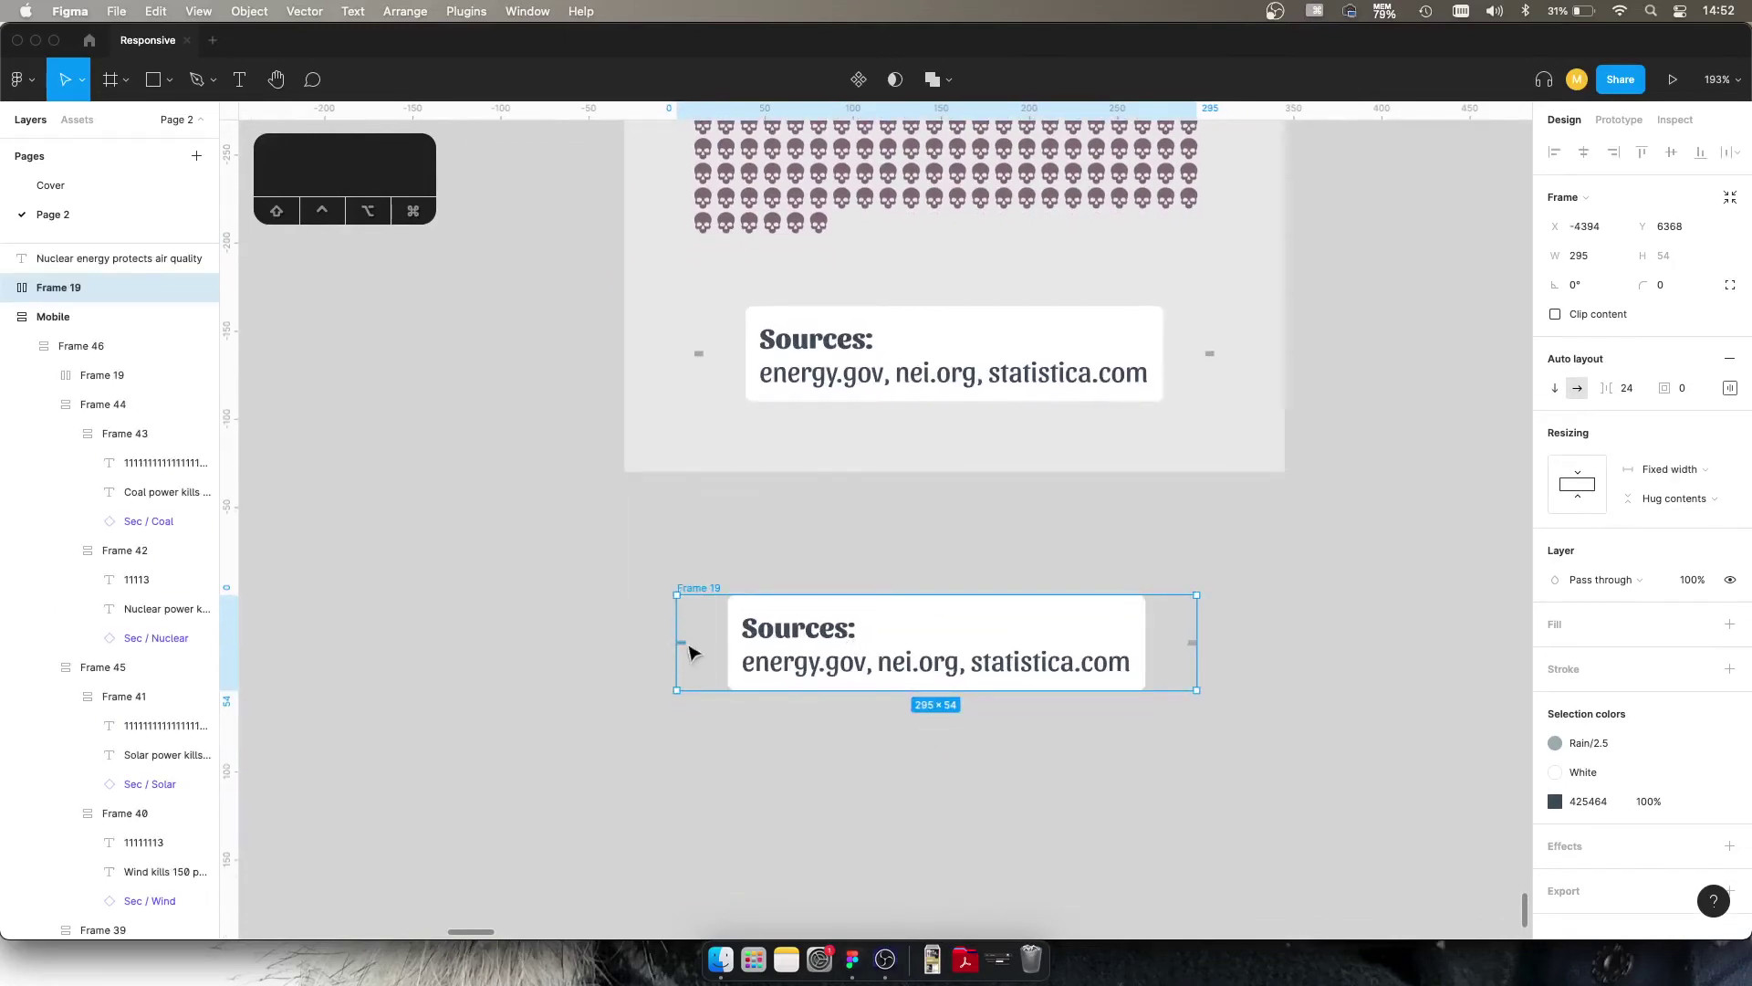
{"action": "scroll", "coordinate": [939, 657], "scroll_direction": "up", "scroll_amount": 1}
Step: Try to put statistica.com on its own line in the copied Sources box, and undo the text edit
{"action": "double_click", "coordinate": [939, 657]}
{"action": "double_click", "coordinate": [904, 661]}
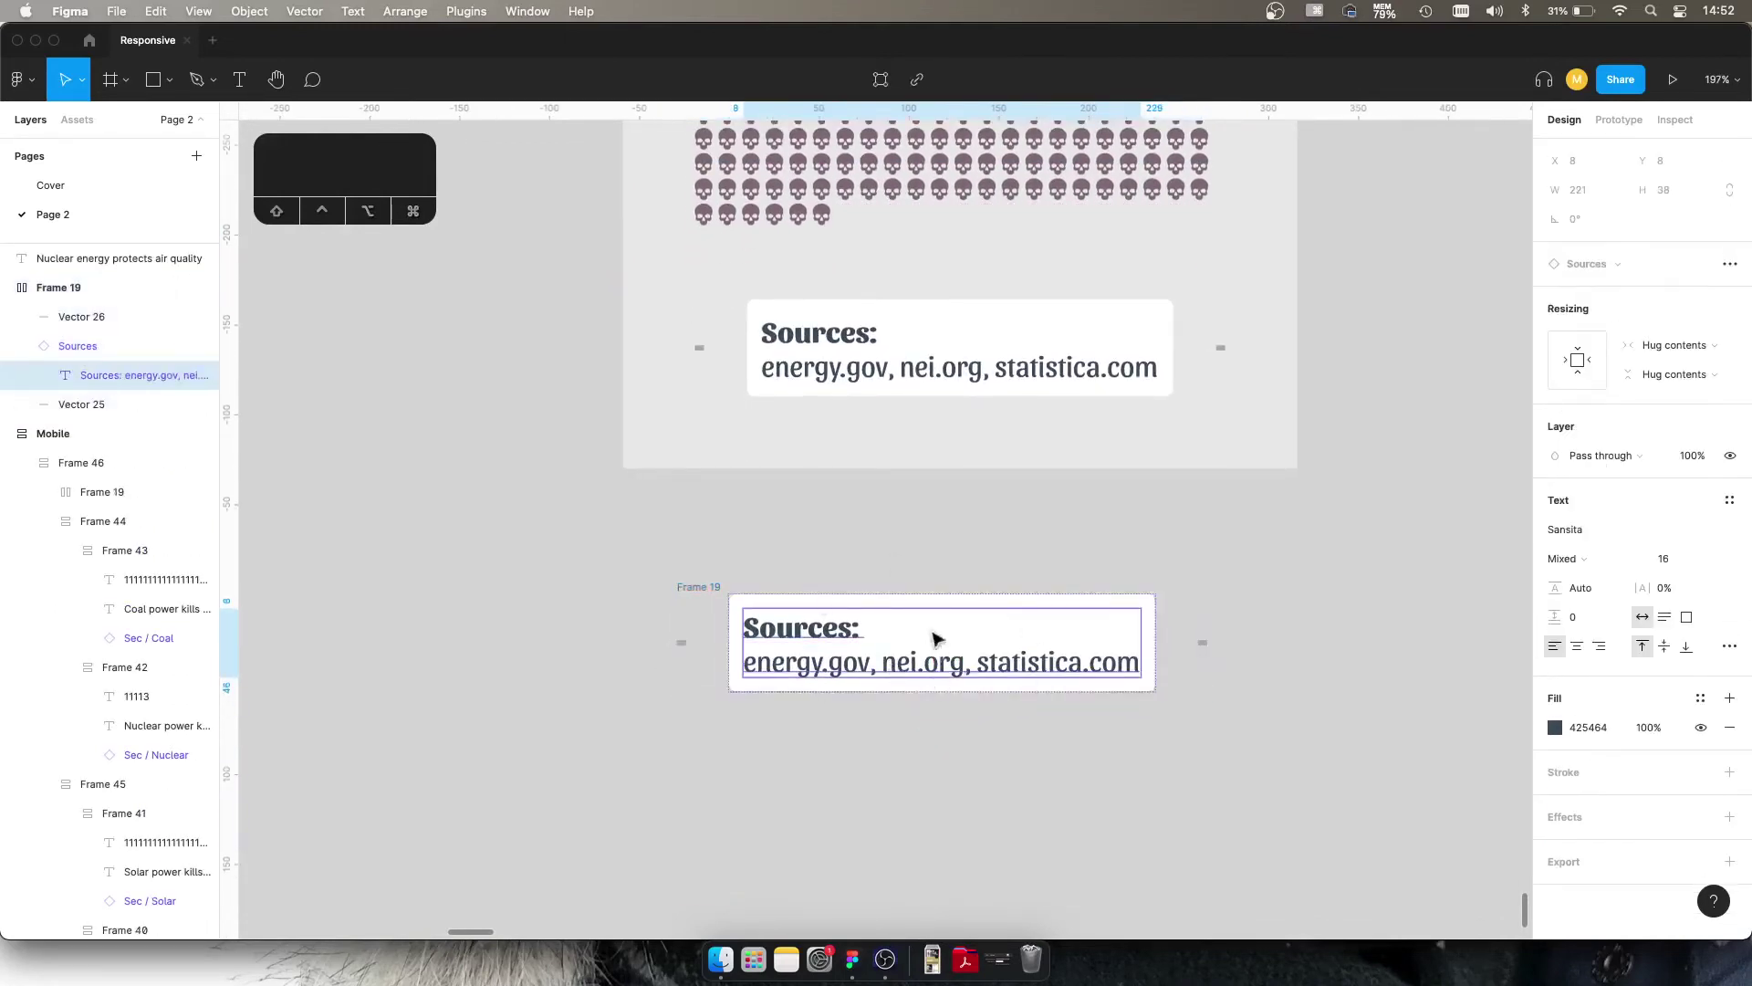
{"action": "left_click", "coordinate": [873, 817]}
{"action": "left_click", "coordinate": [868, 645]}
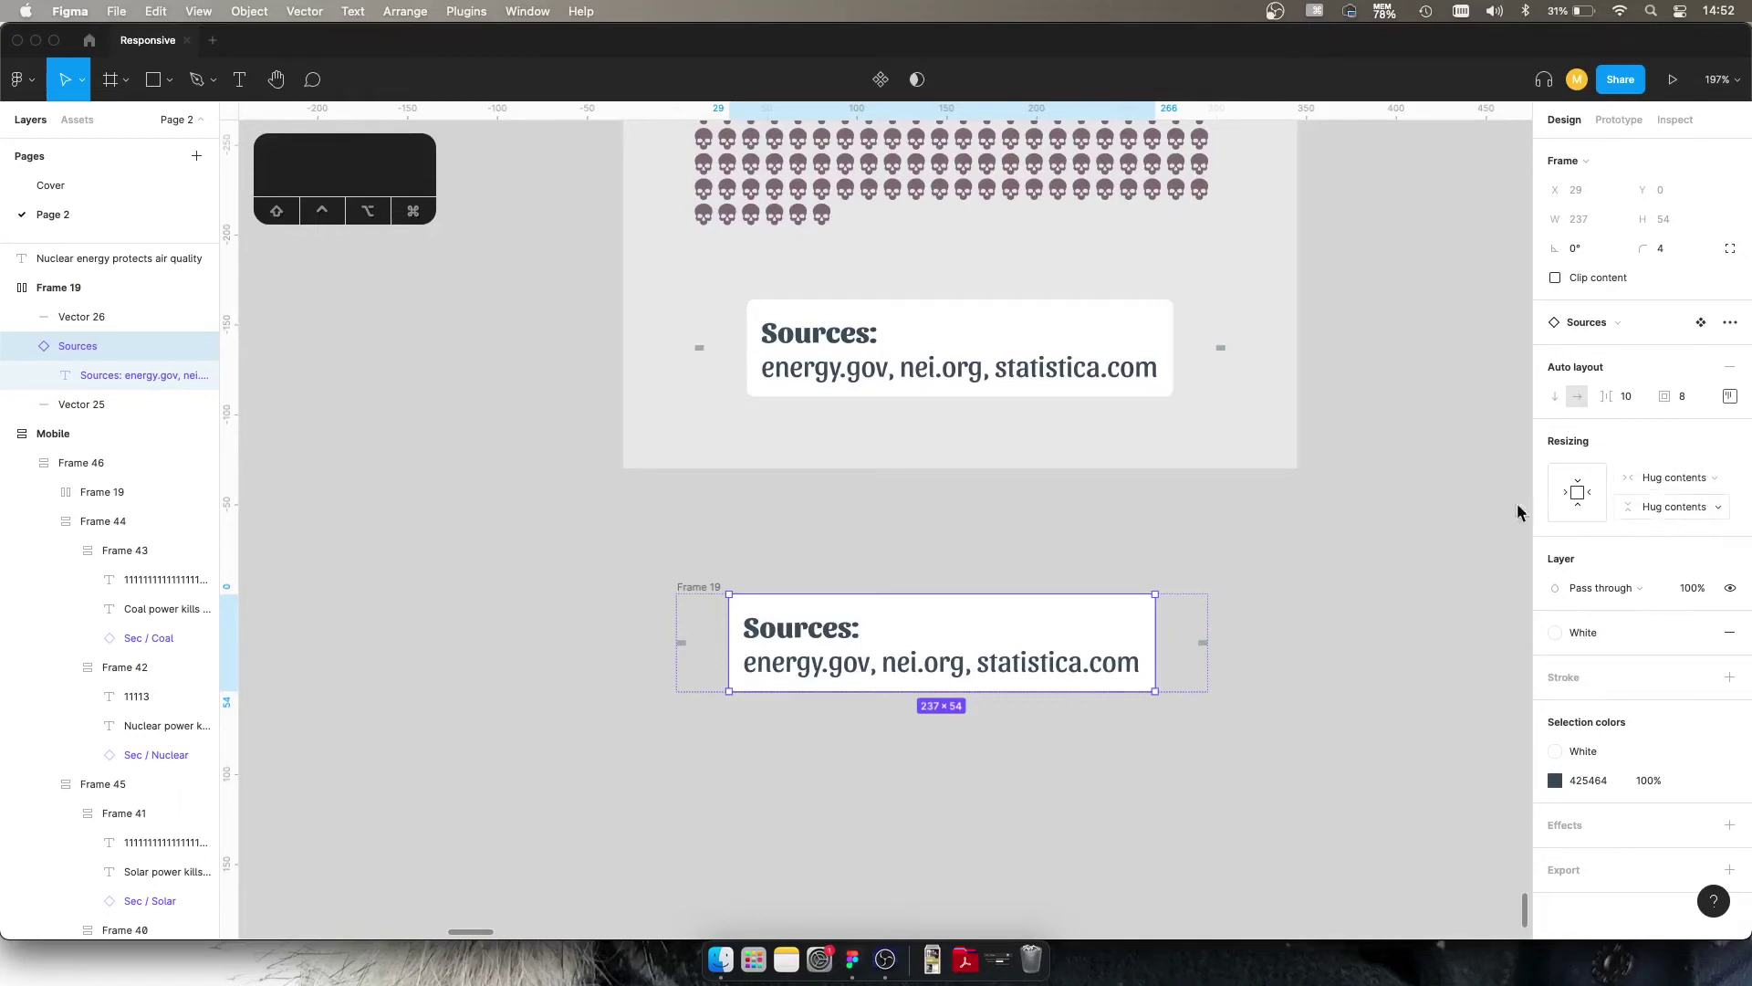
{"action": "double_click", "coordinate": [954, 666]}
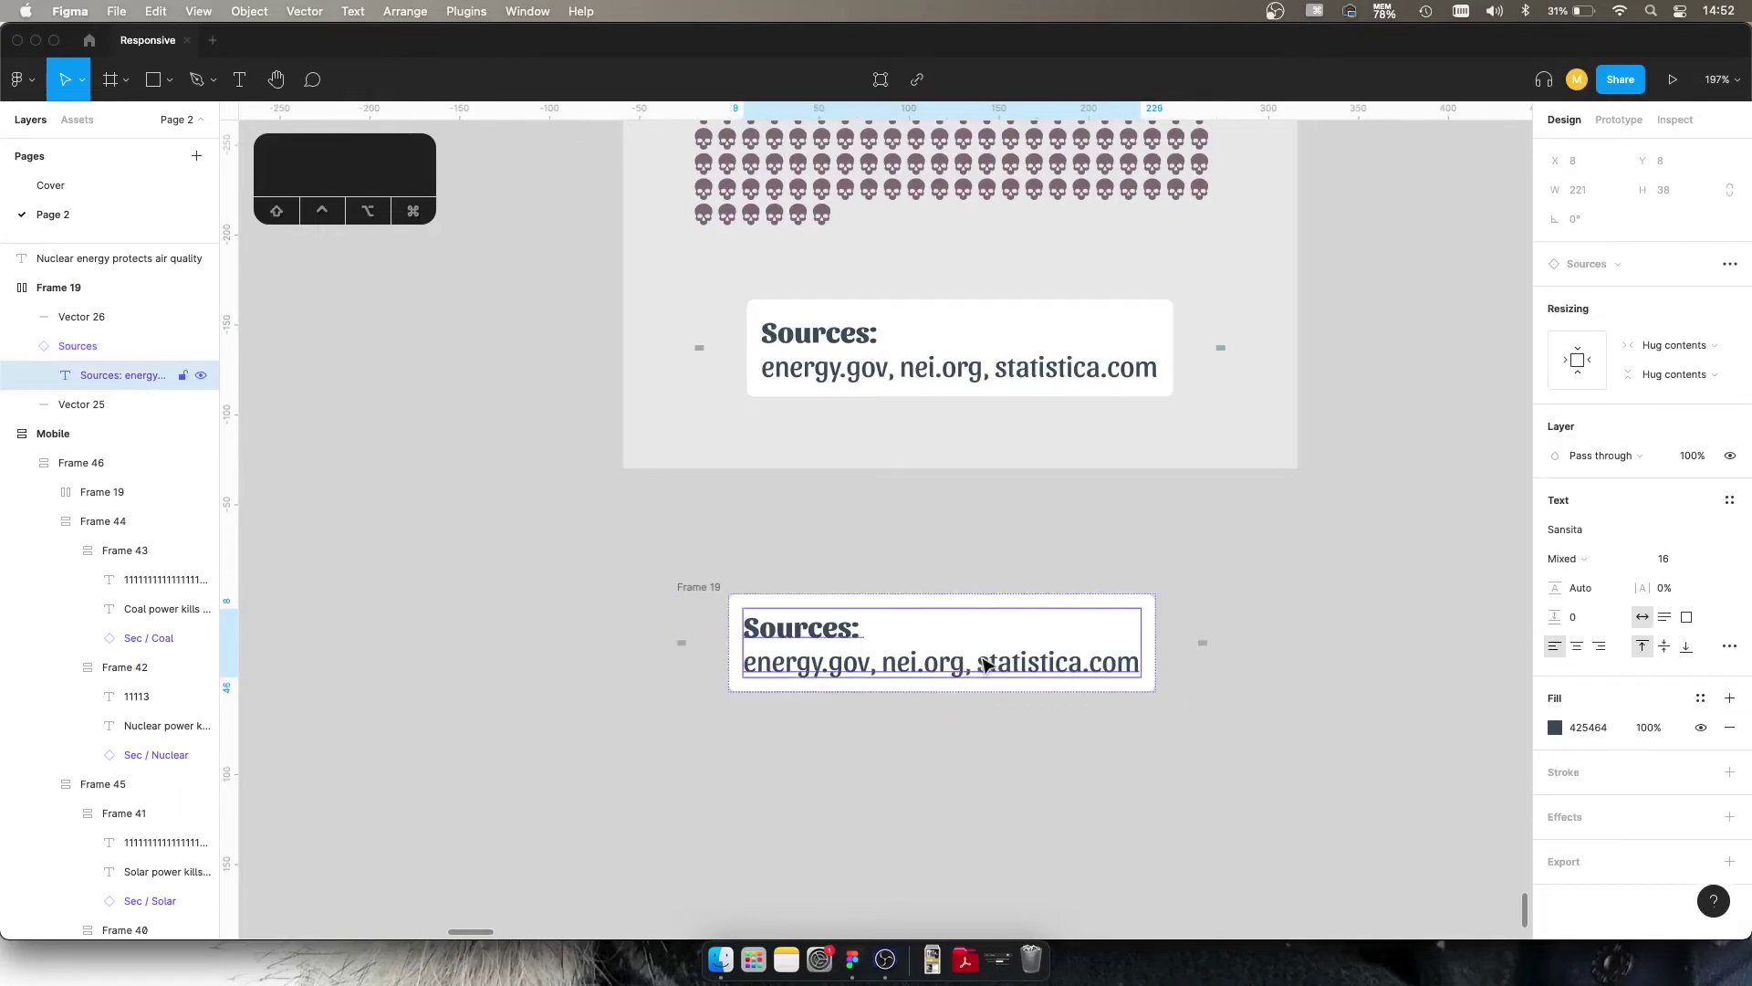
{"action": "double_click", "coordinate": [984, 662]}
{"action": "left_click", "coordinate": [987, 663]}
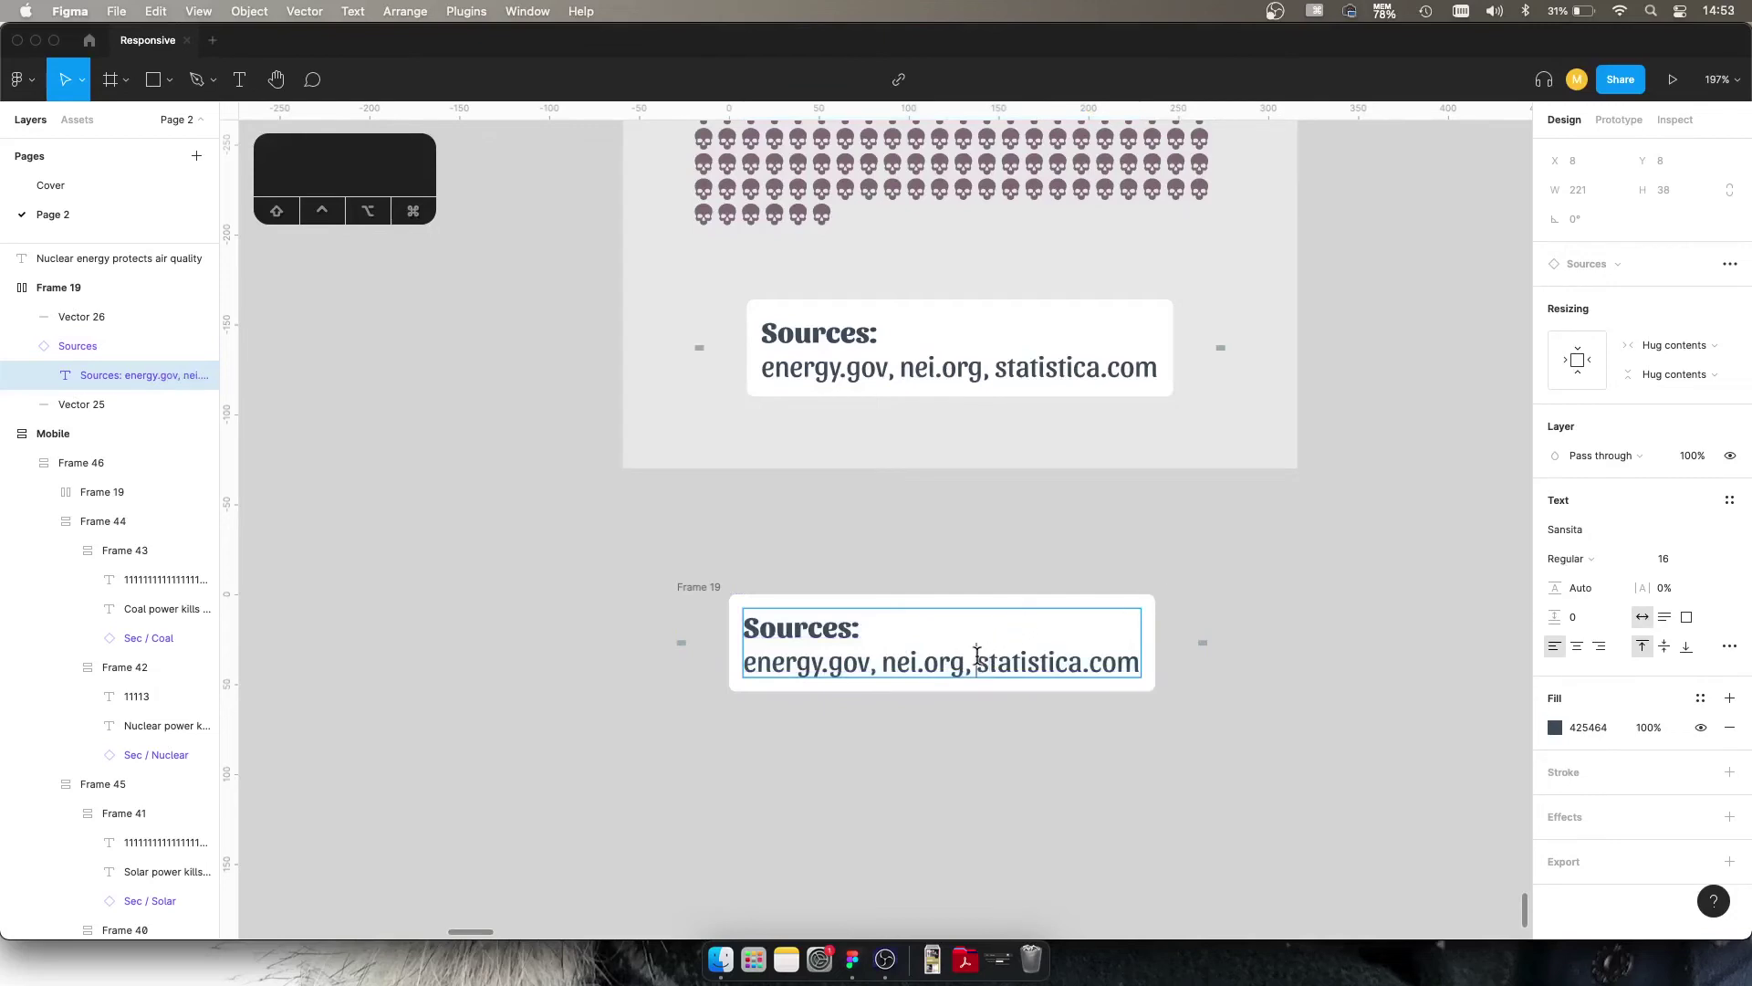
{"action": "key", "text": "Return"}
{"action": "key", "text": "ctrl+z"}
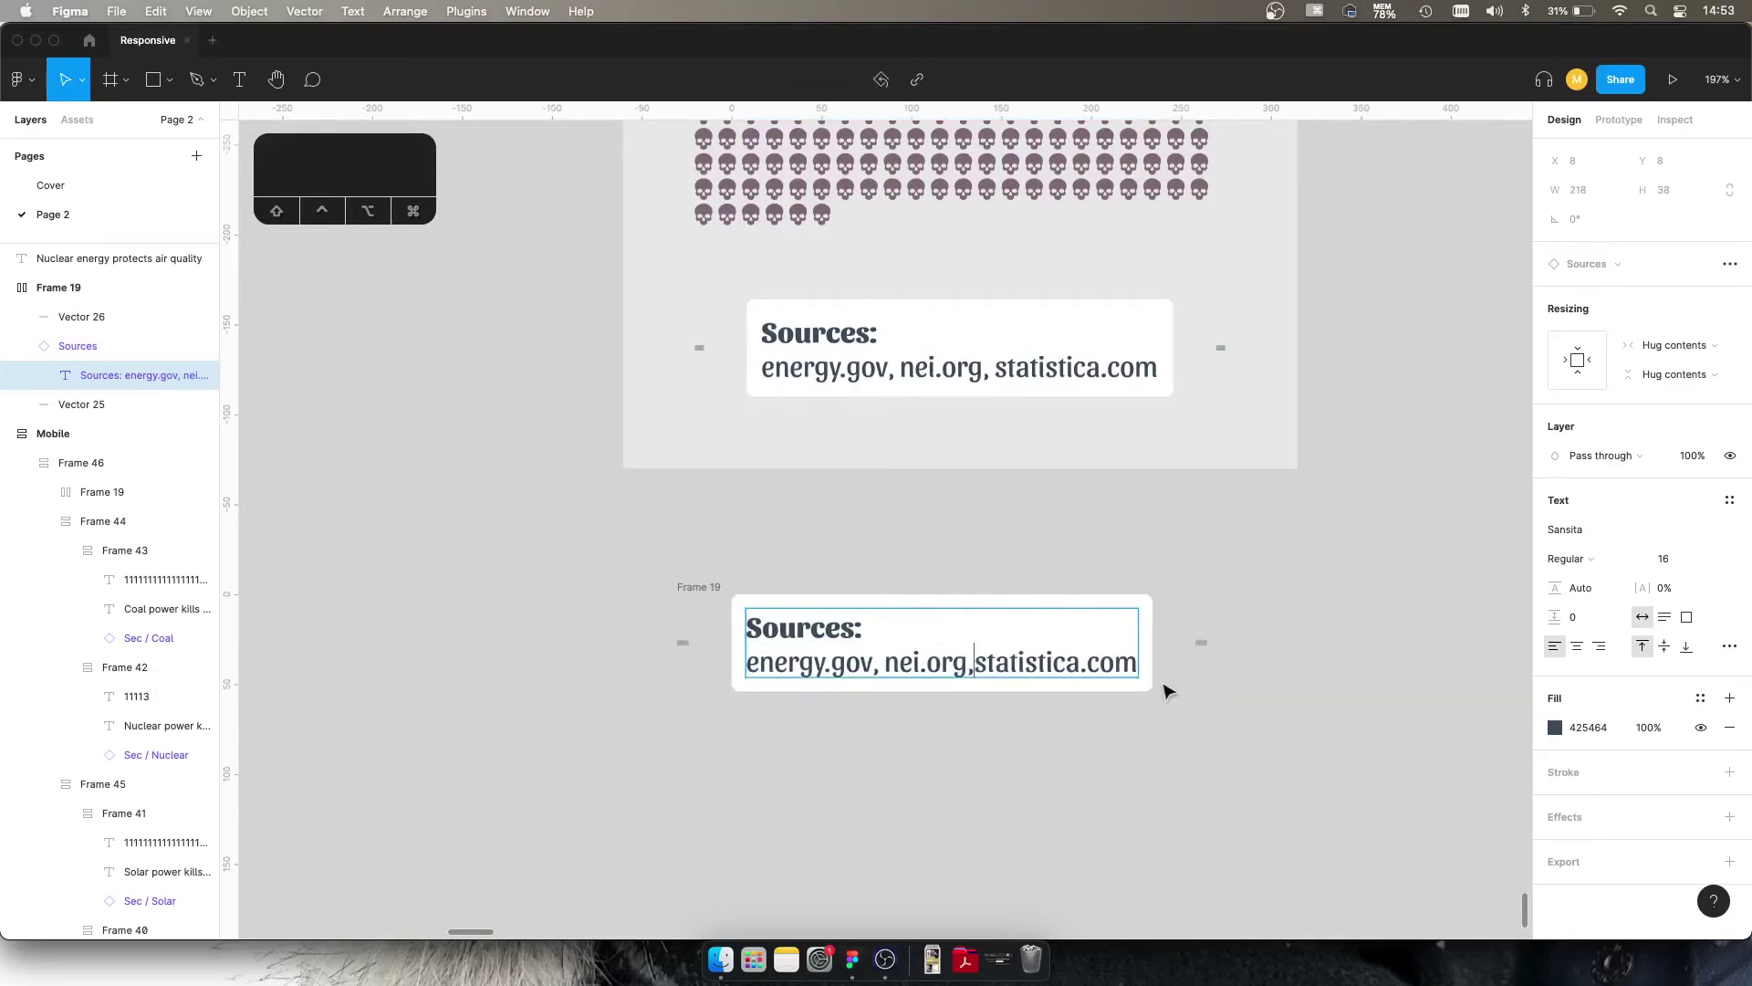
{"action": "key", "text": "Escape"}
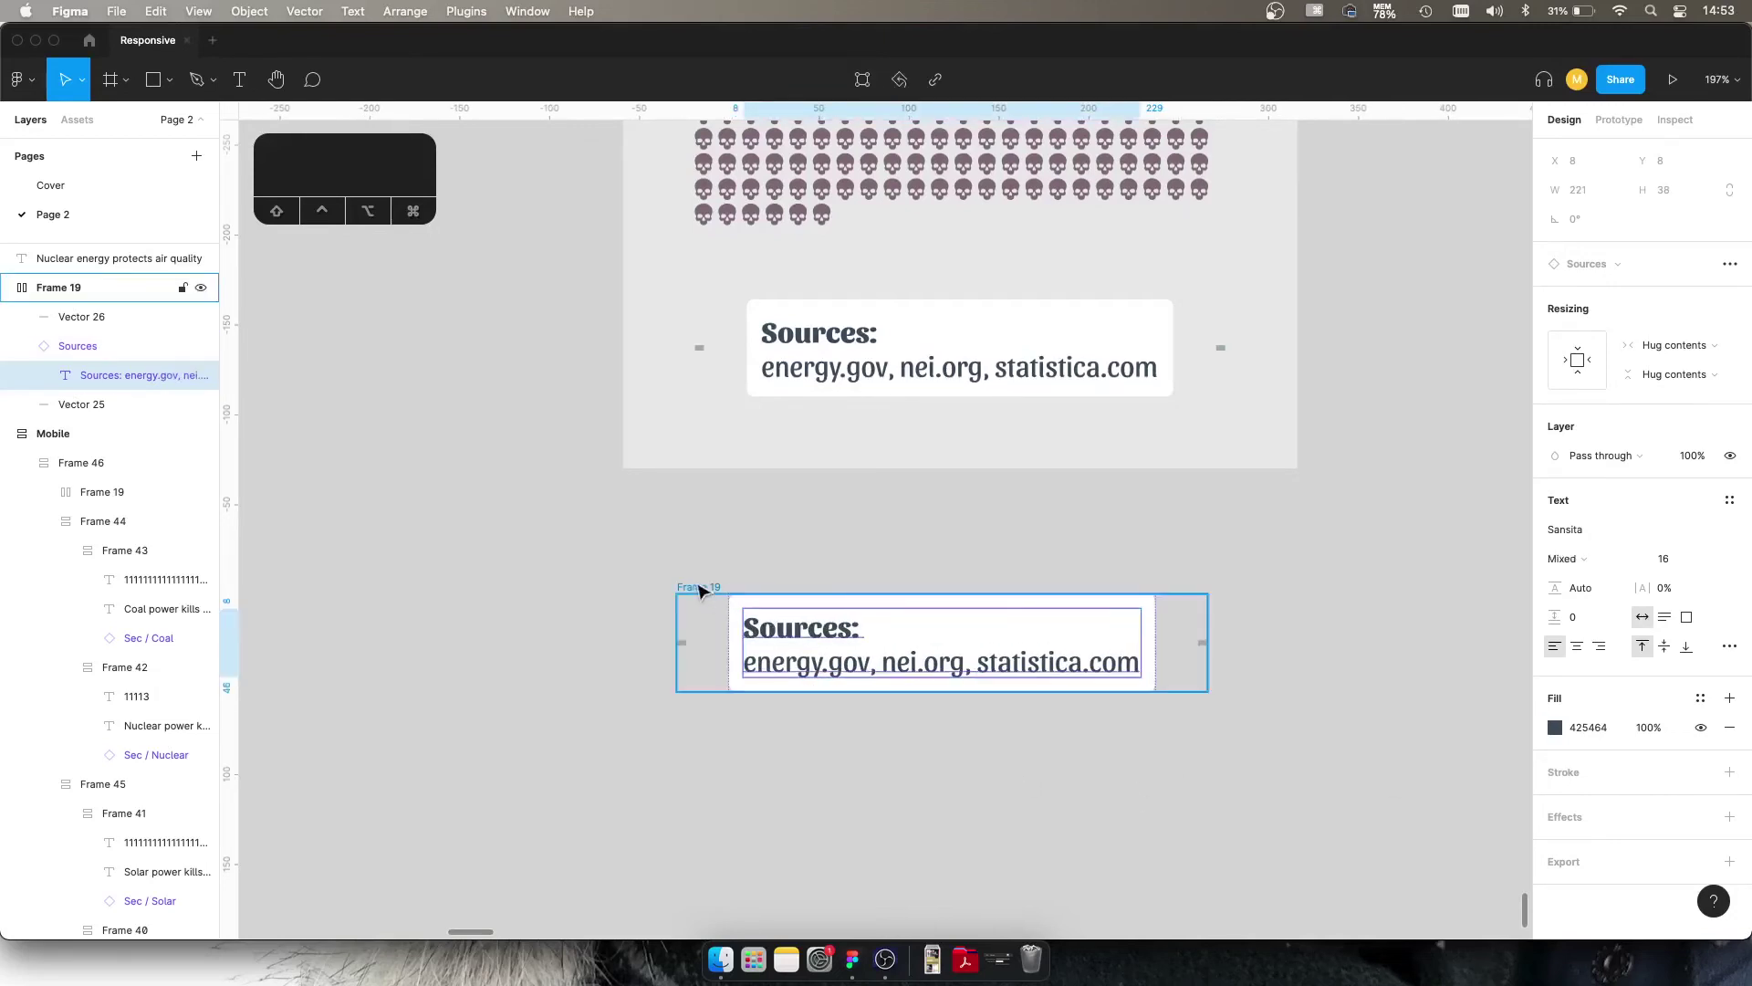
Step: Set the spacing between the Sources box and its side lines in the Mobile frame to 16
{"action": "left_click", "coordinate": [699, 589]}
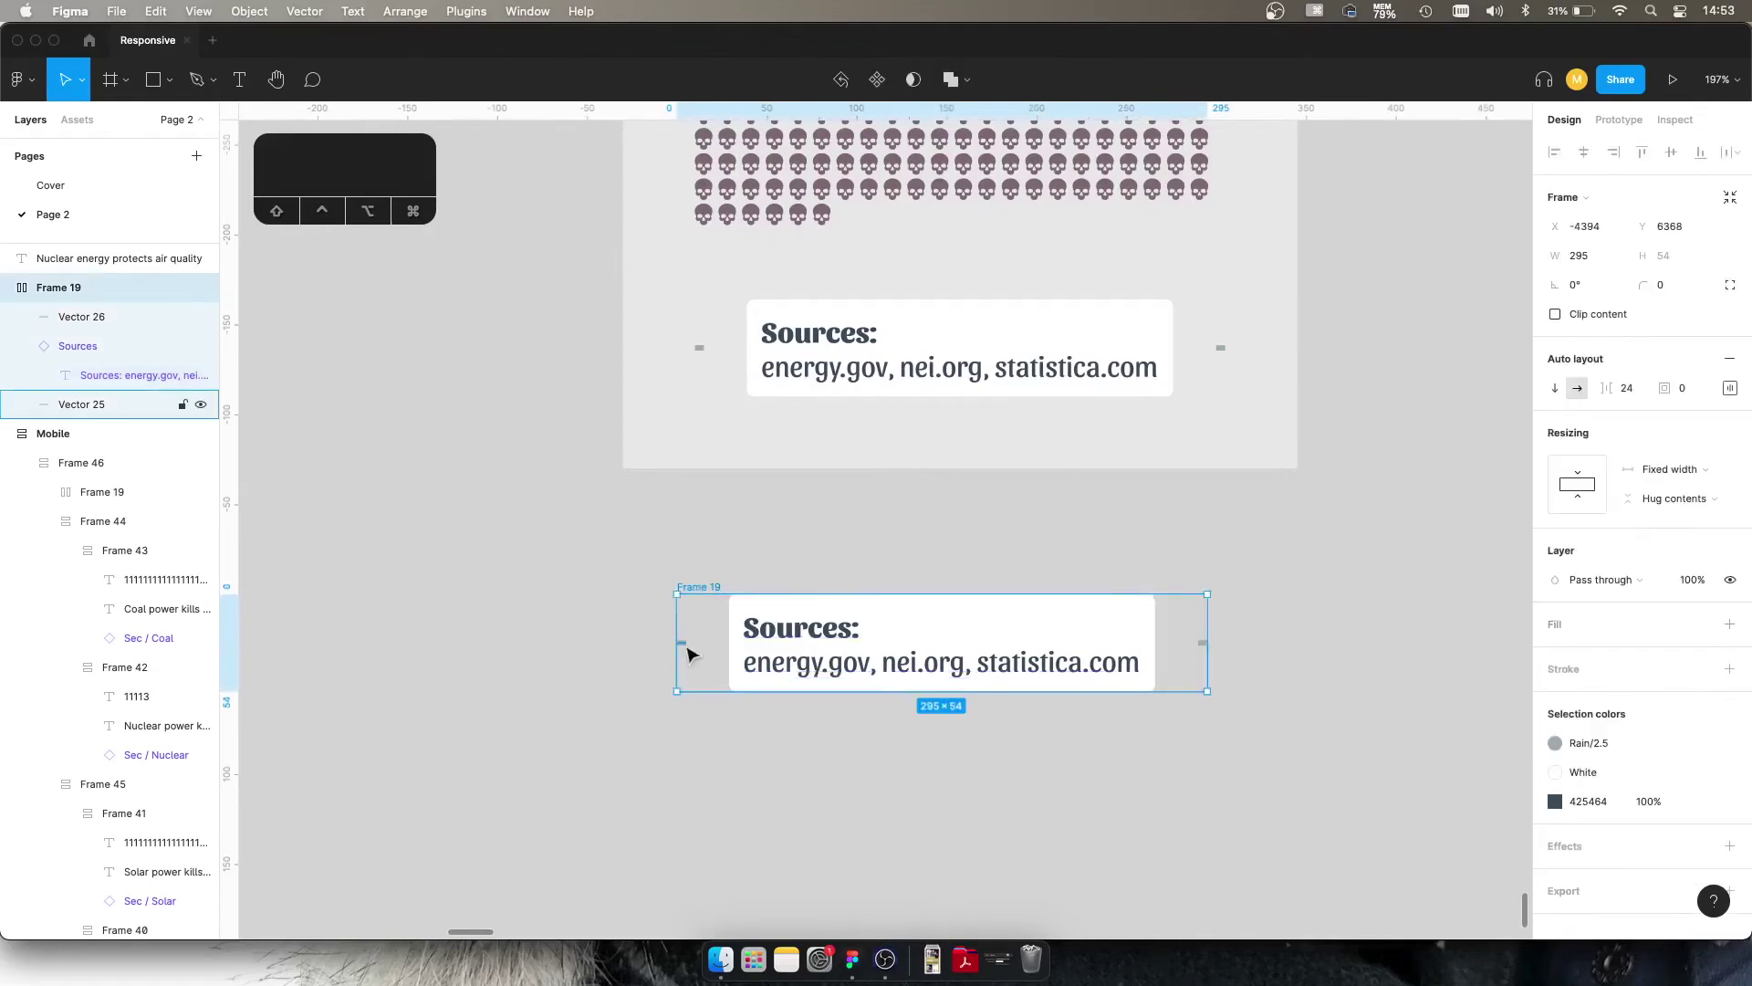
{"action": "left_click", "coordinate": [688, 647]}
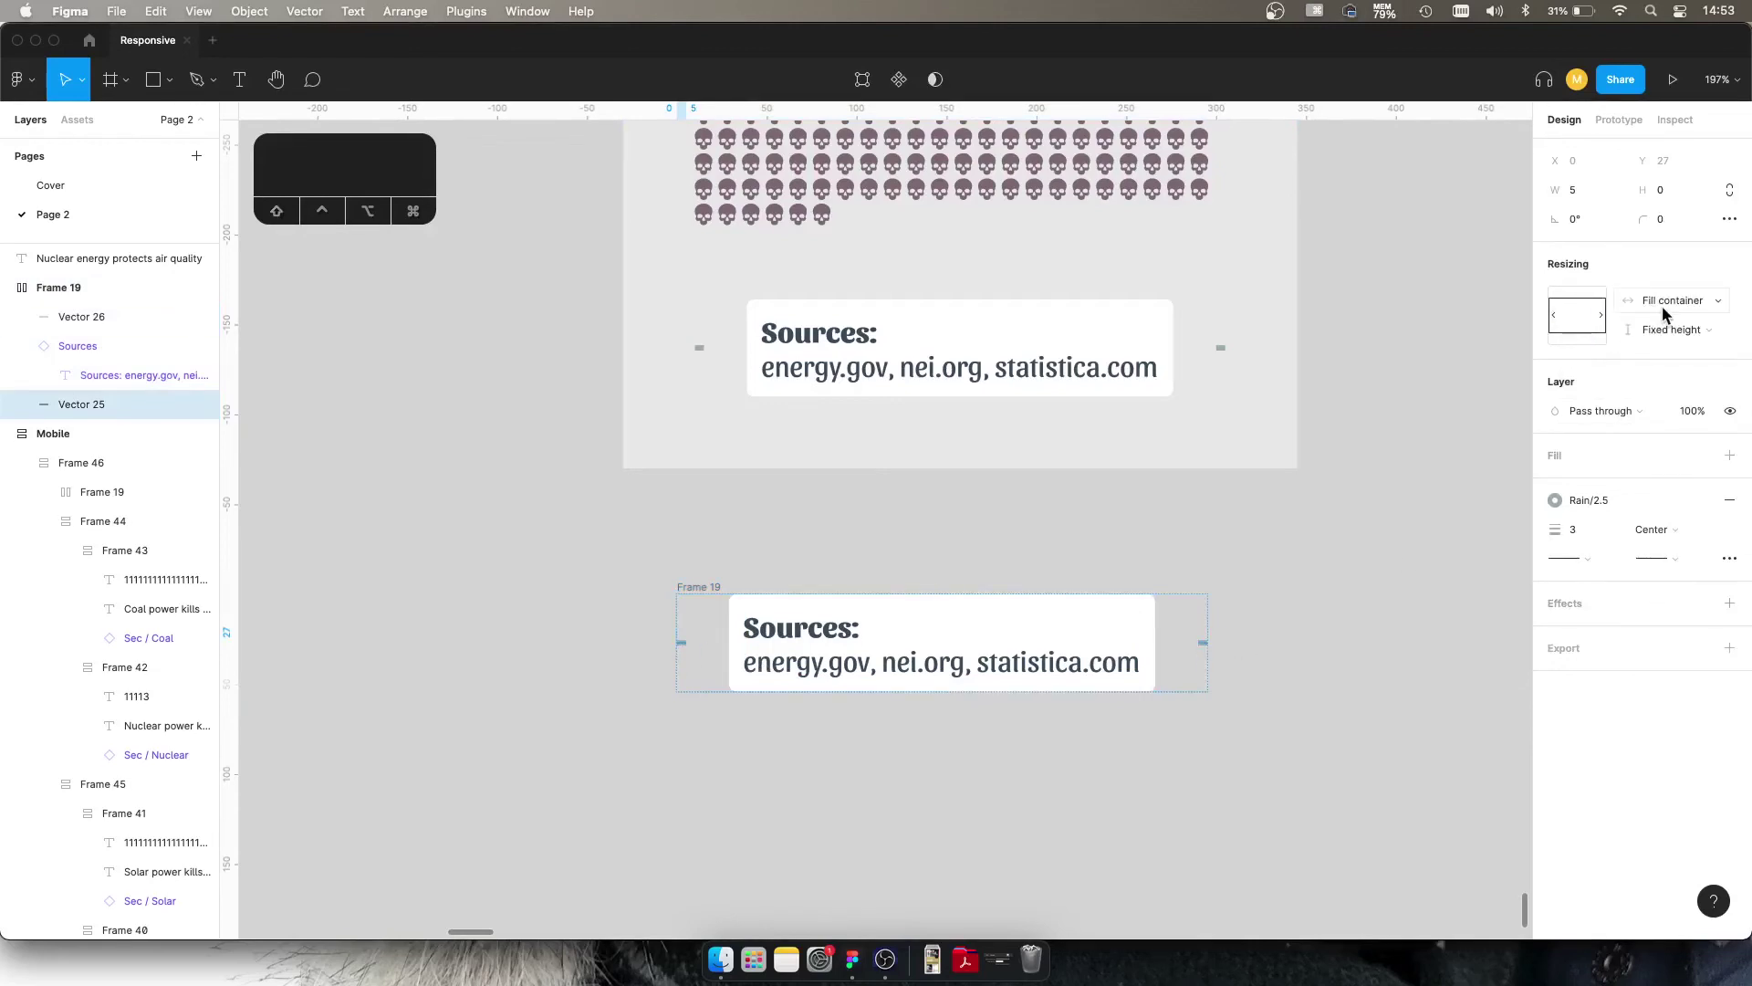
{"action": "left_click", "coordinate": [1131, 631]}
{"action": "left_click", "coordinate": [822, 587]}
{"action": "left_click", "coordinate": [699, 587]}
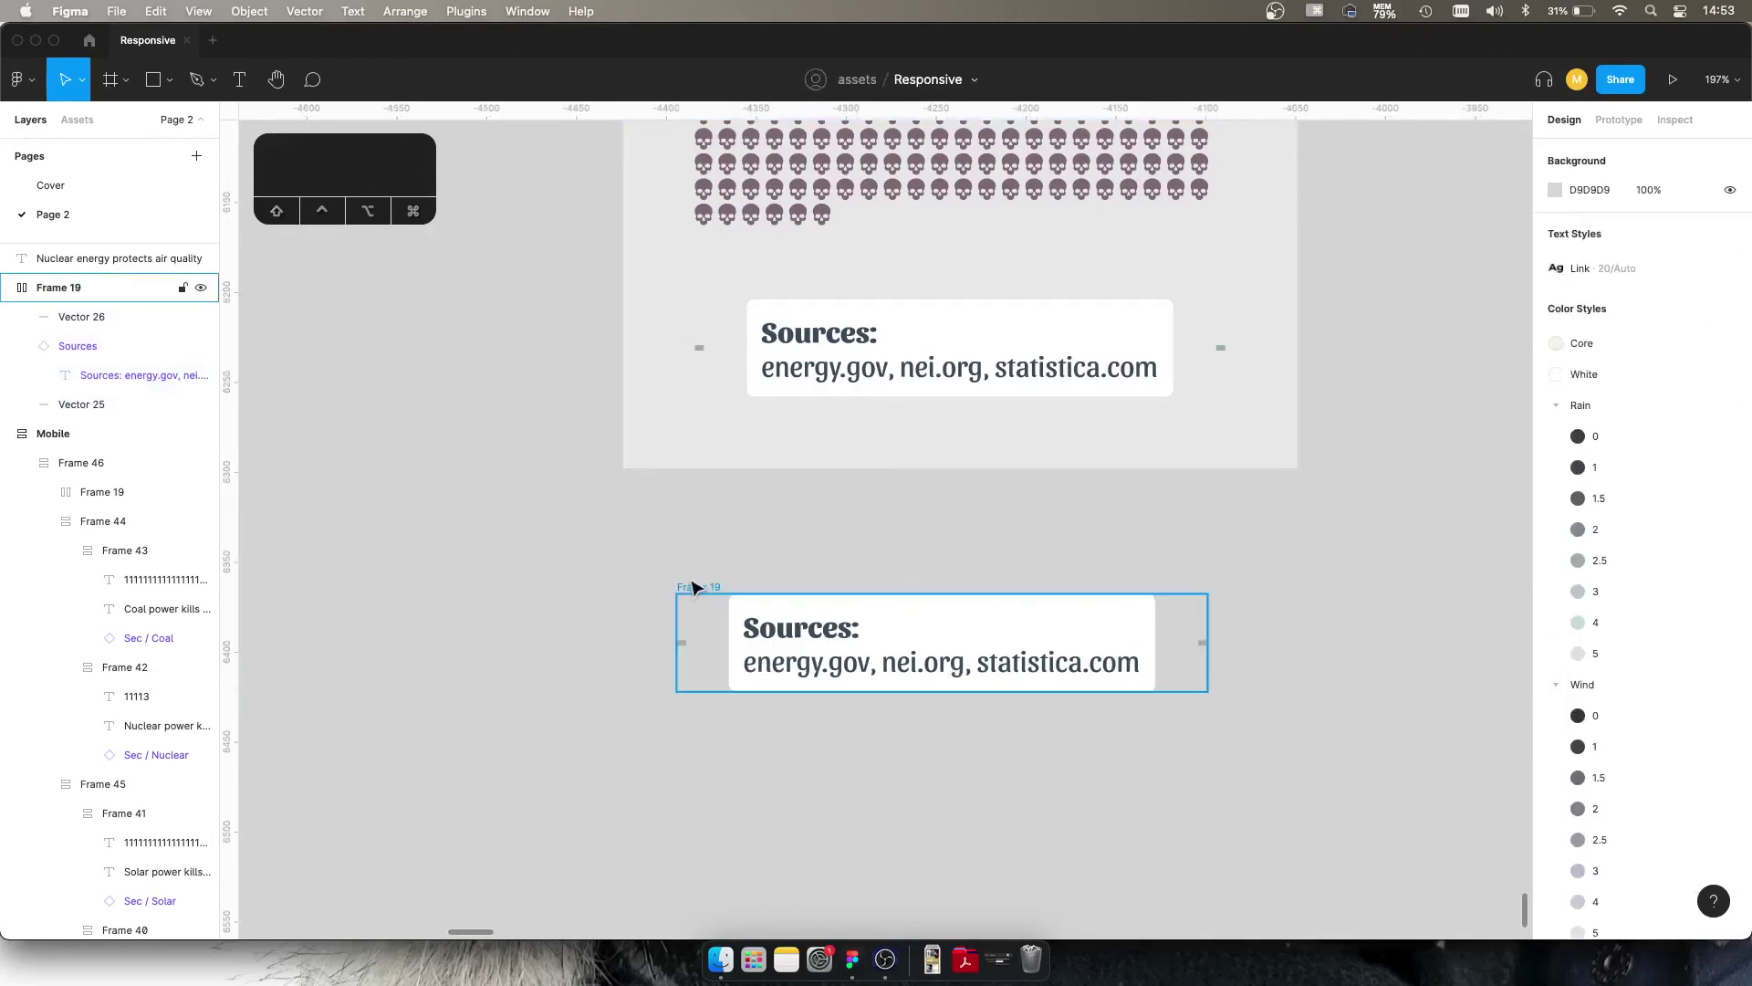
{"action": "left_click", "coordinate": [1629, 392]}
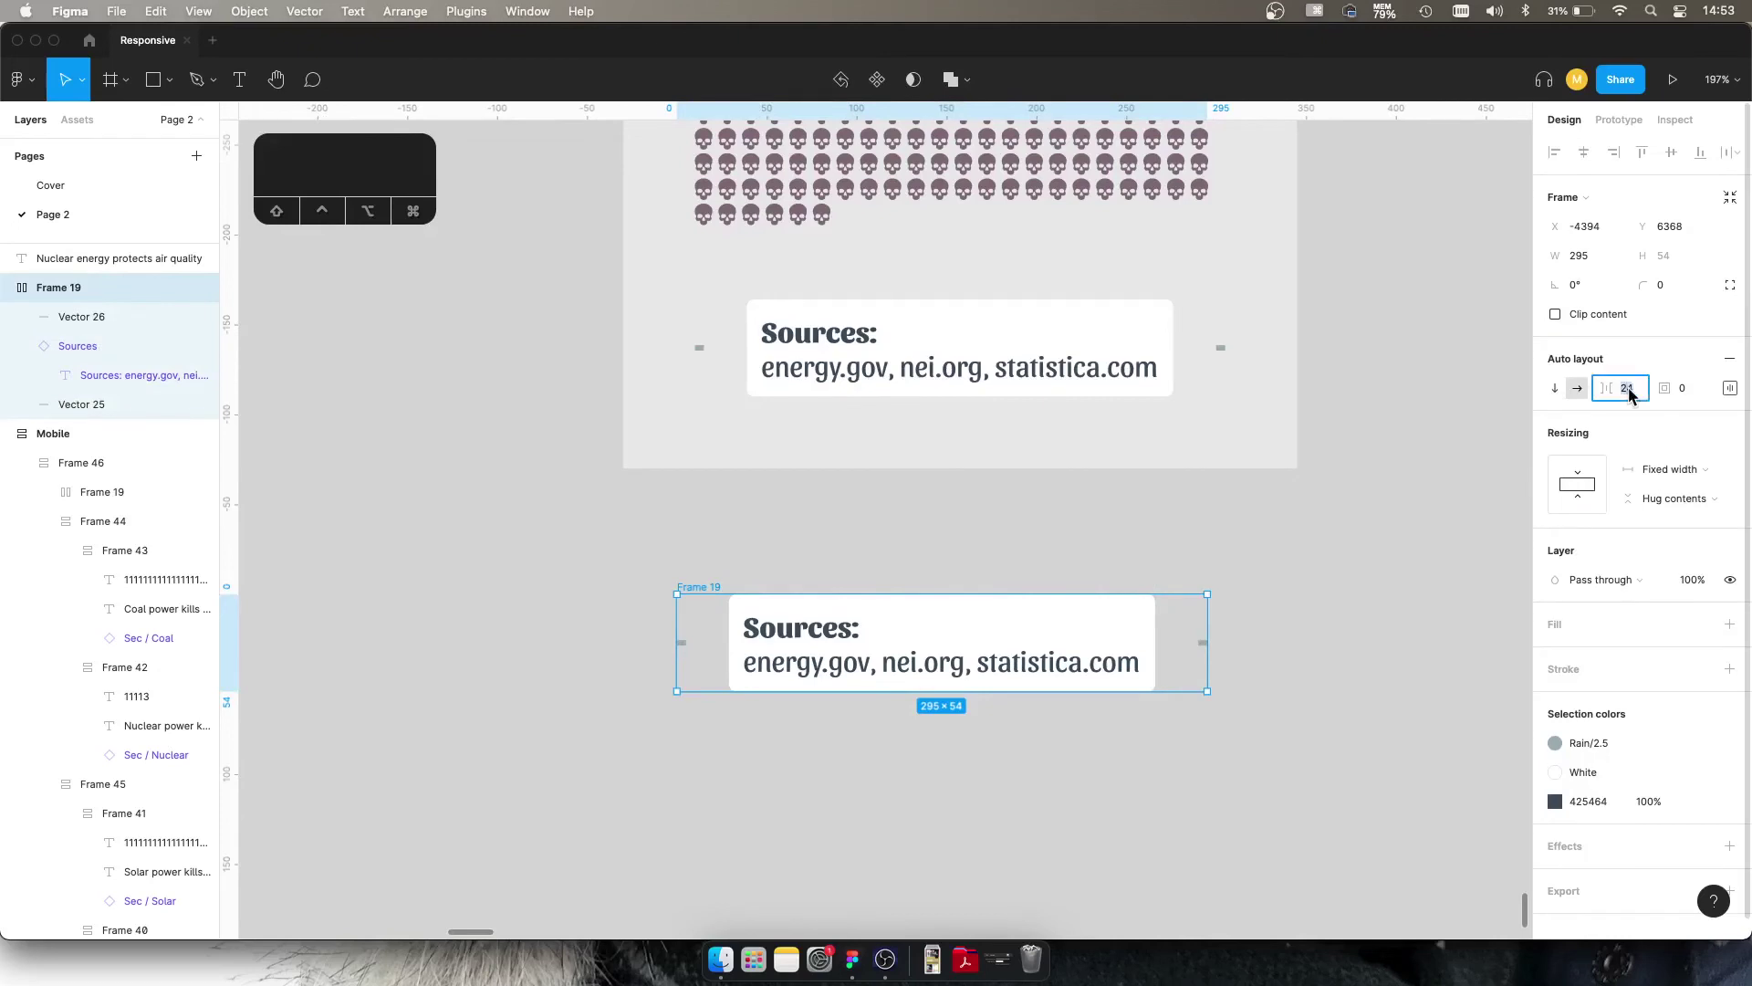
{"action": "left_click", "coordinate": [1158, 334]}
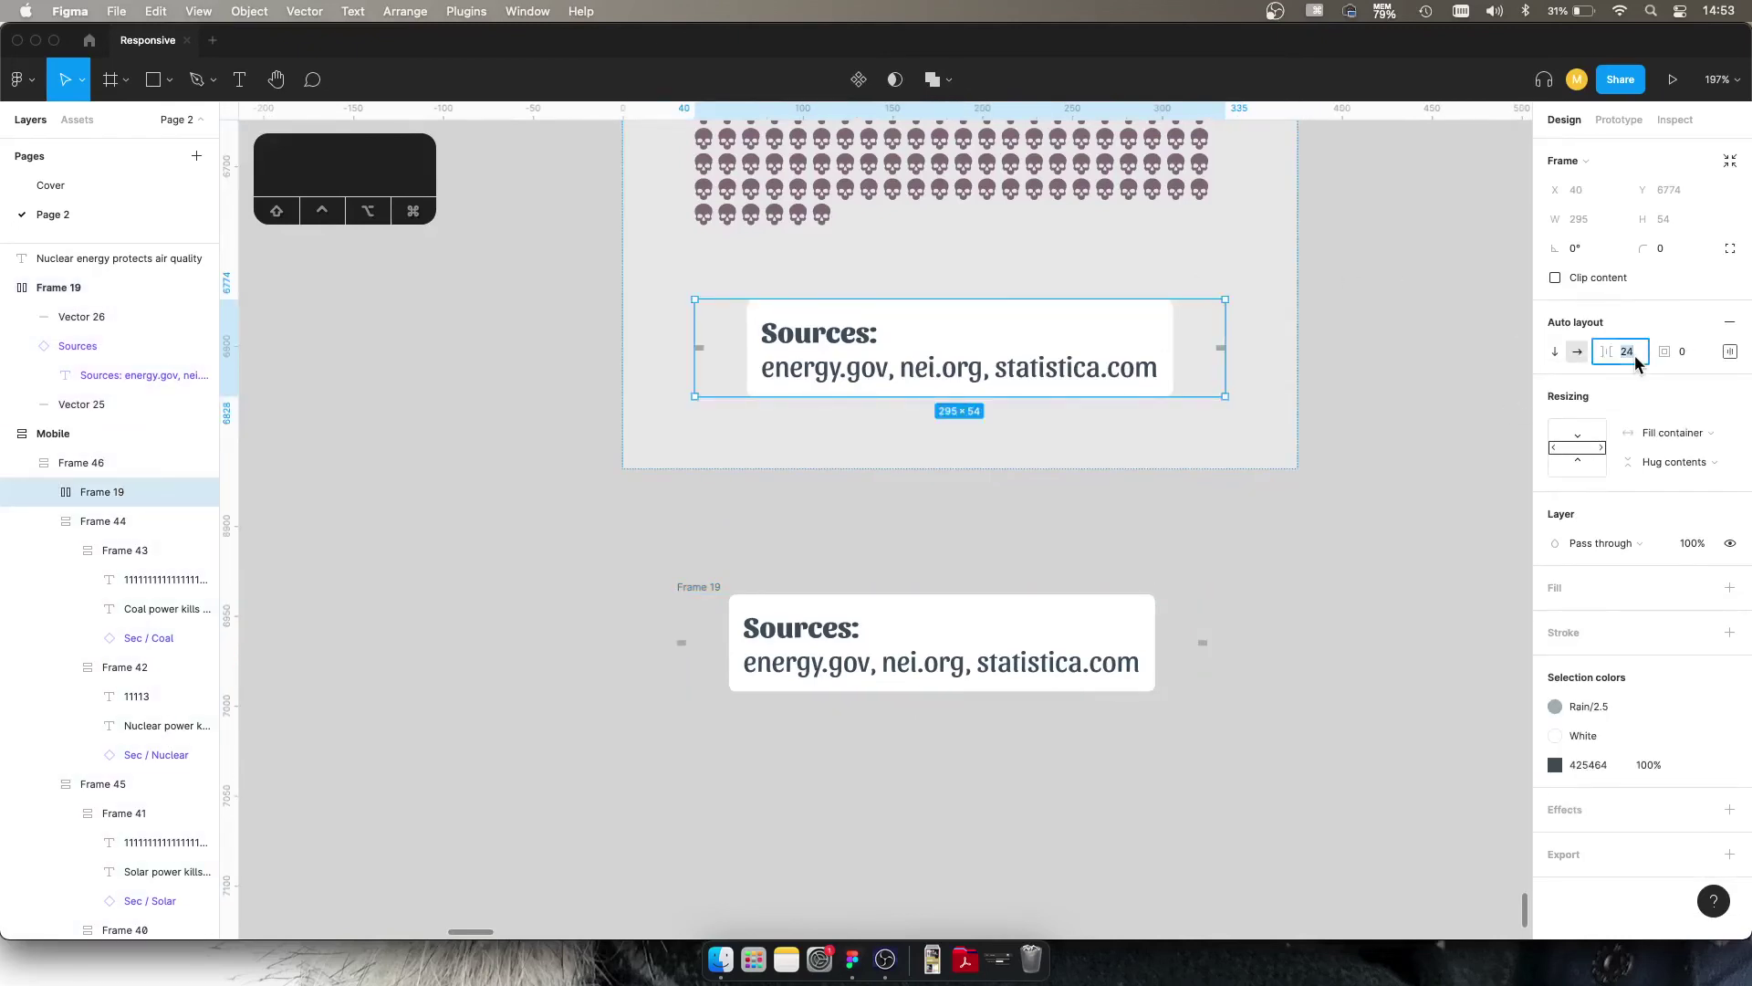
{"action": "type", "text": "16"}
{"action": "key", "text": "Return"}
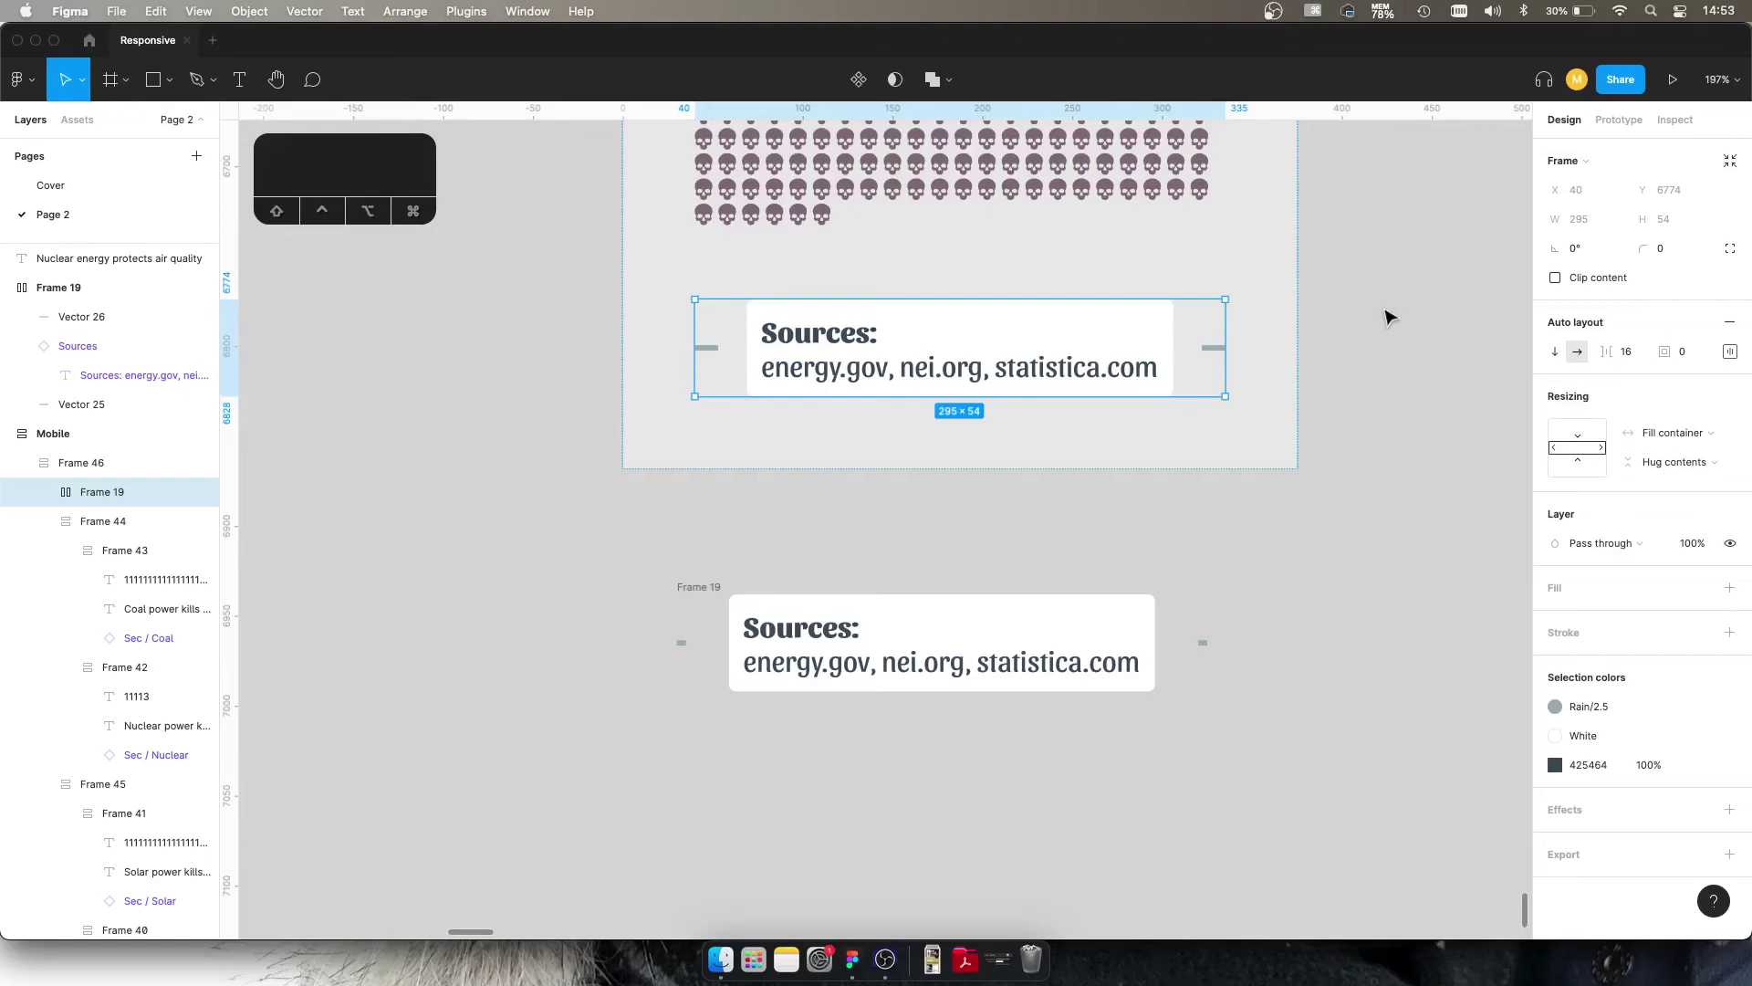
Step: Set the padding of the Mobile frame's content area (Frame 46) to 24 and check it down the page
{"action": "left_click", "coordinate": [1386, 317]}
{"action": "key", "text": "shift+0"}
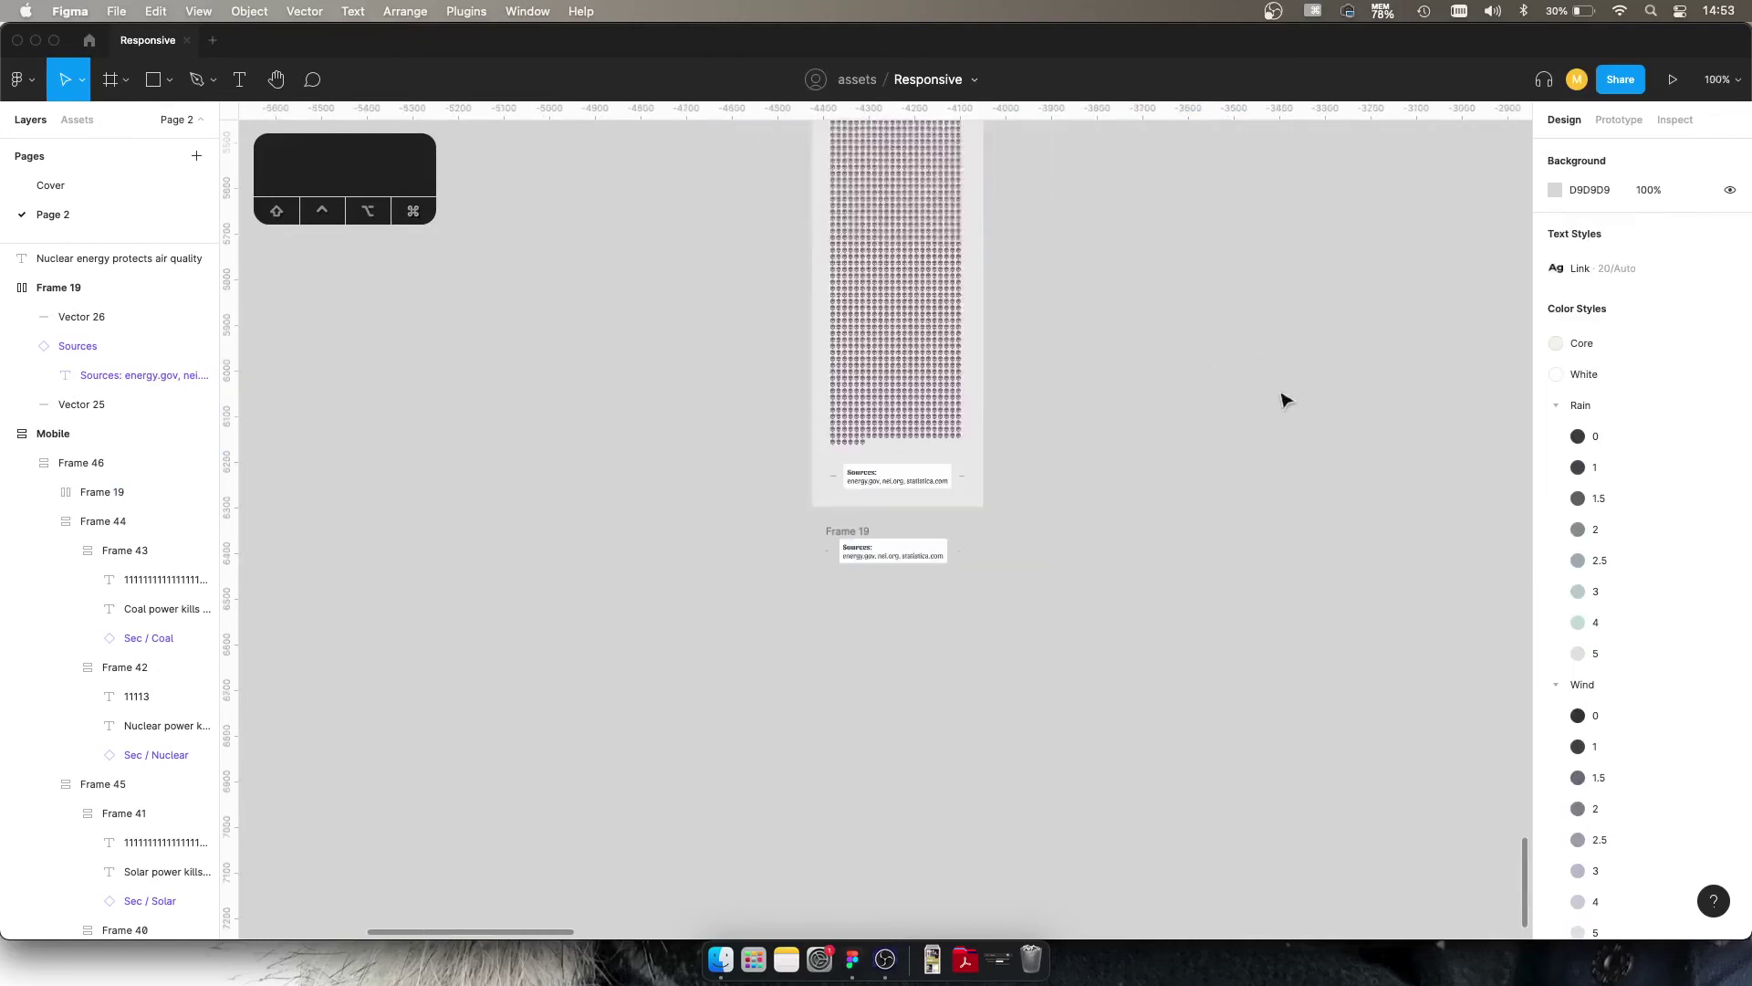
{"action": "scroll", "coordinate": [1198, 374], "scroll_direction": "up", "scroll_amount": 20}
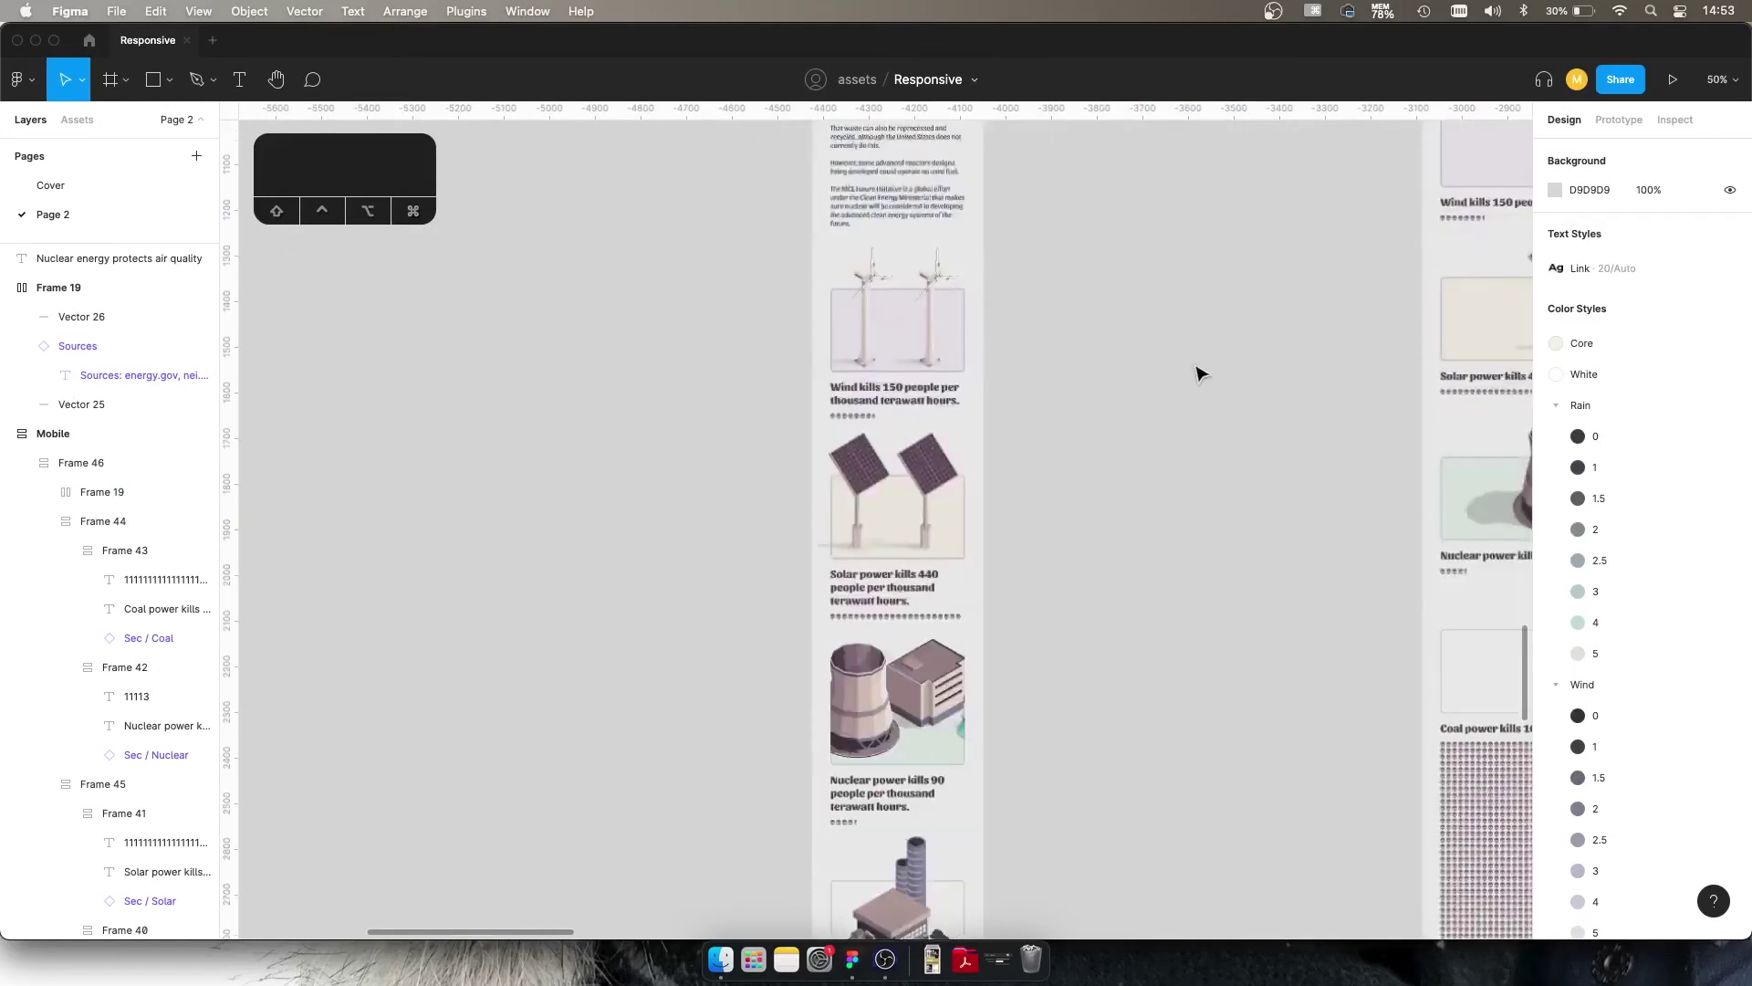
{"action": "scroll", "coordinate": [1198, 374], "scroll_direction": "up", "scroll_amount": 15}
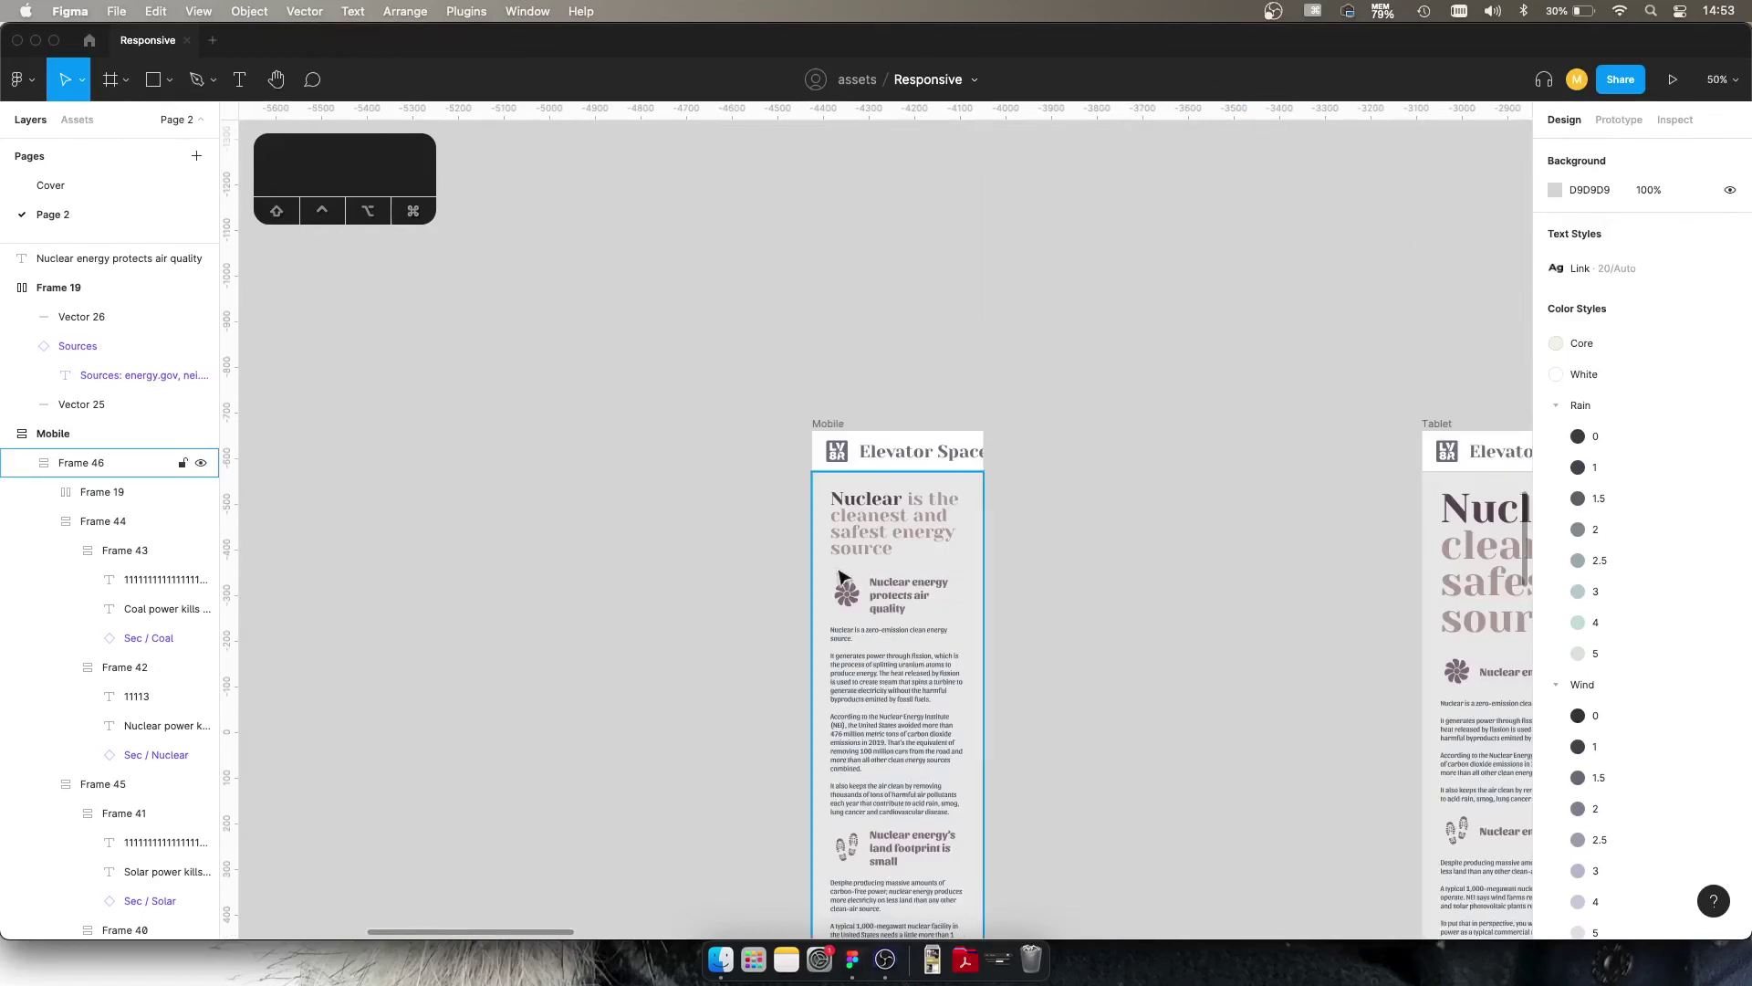
{"action": "left_click", "coordinate": [839, 575]}
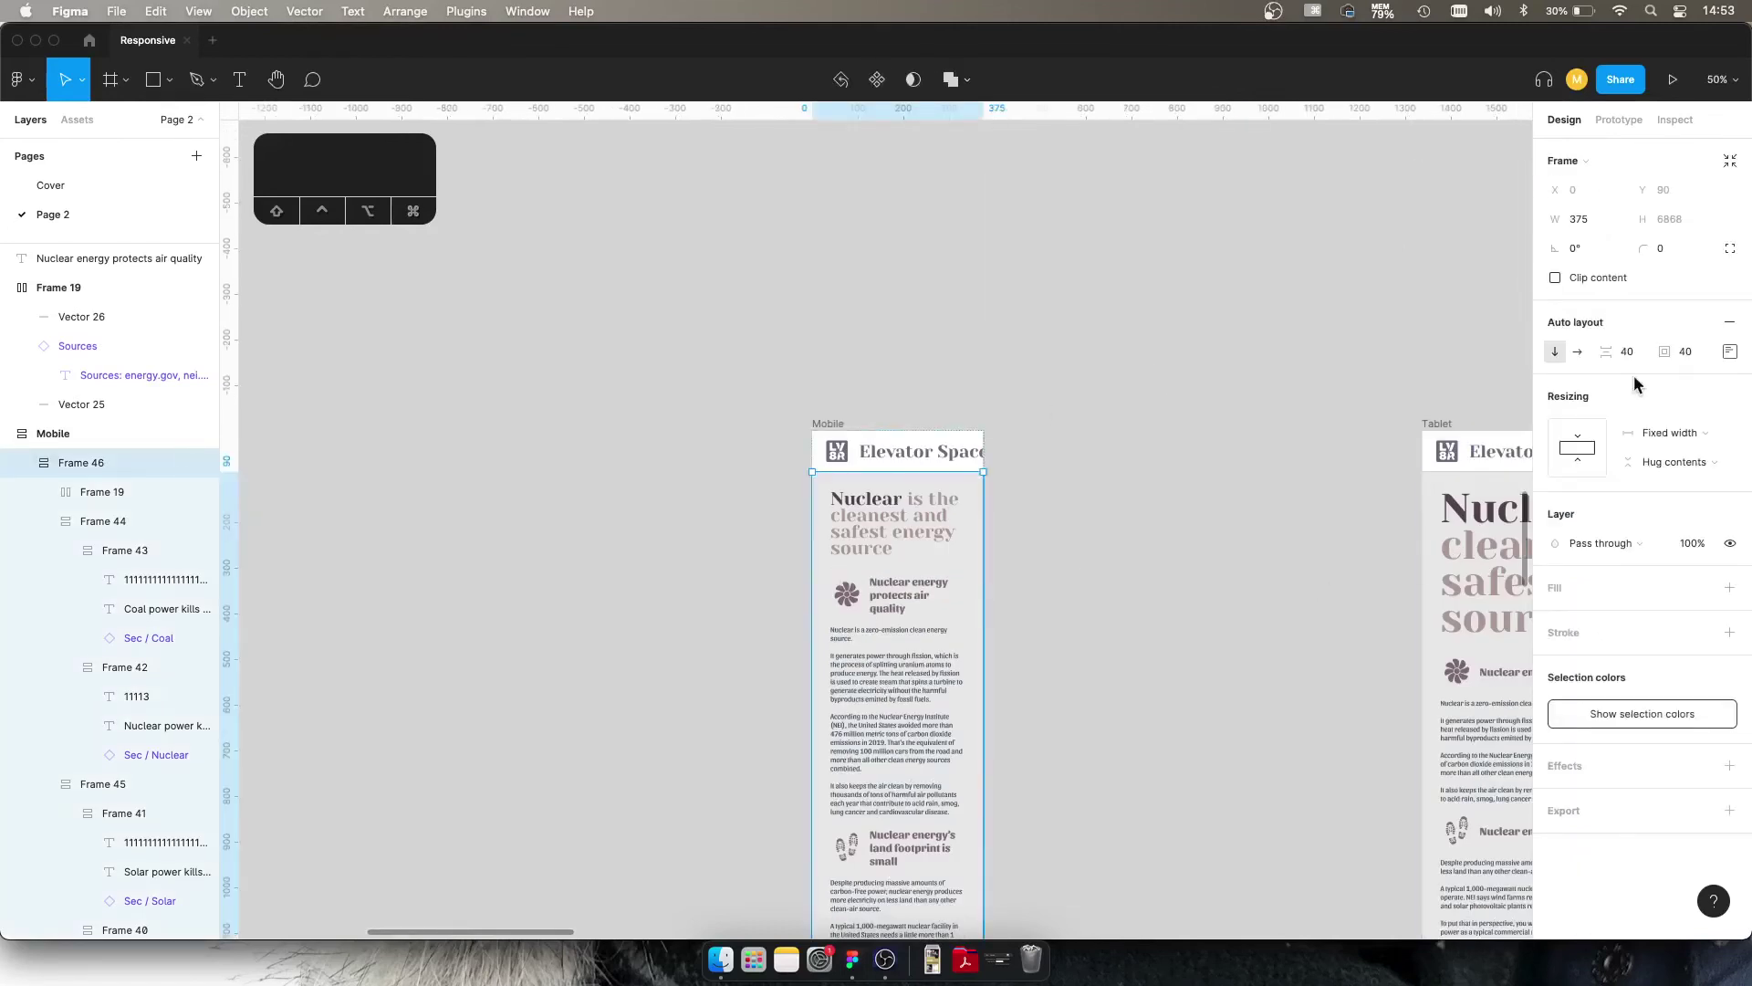
{"action": "left_click", "coordinate": [1686, 353]}
{"action": "type", "text": "24"}
{"action": "key", "text": "Return"}
{"action": "scroll", "coordinate": [1044, 507], "scroll_direction": "down", "scroll_amount": 15}
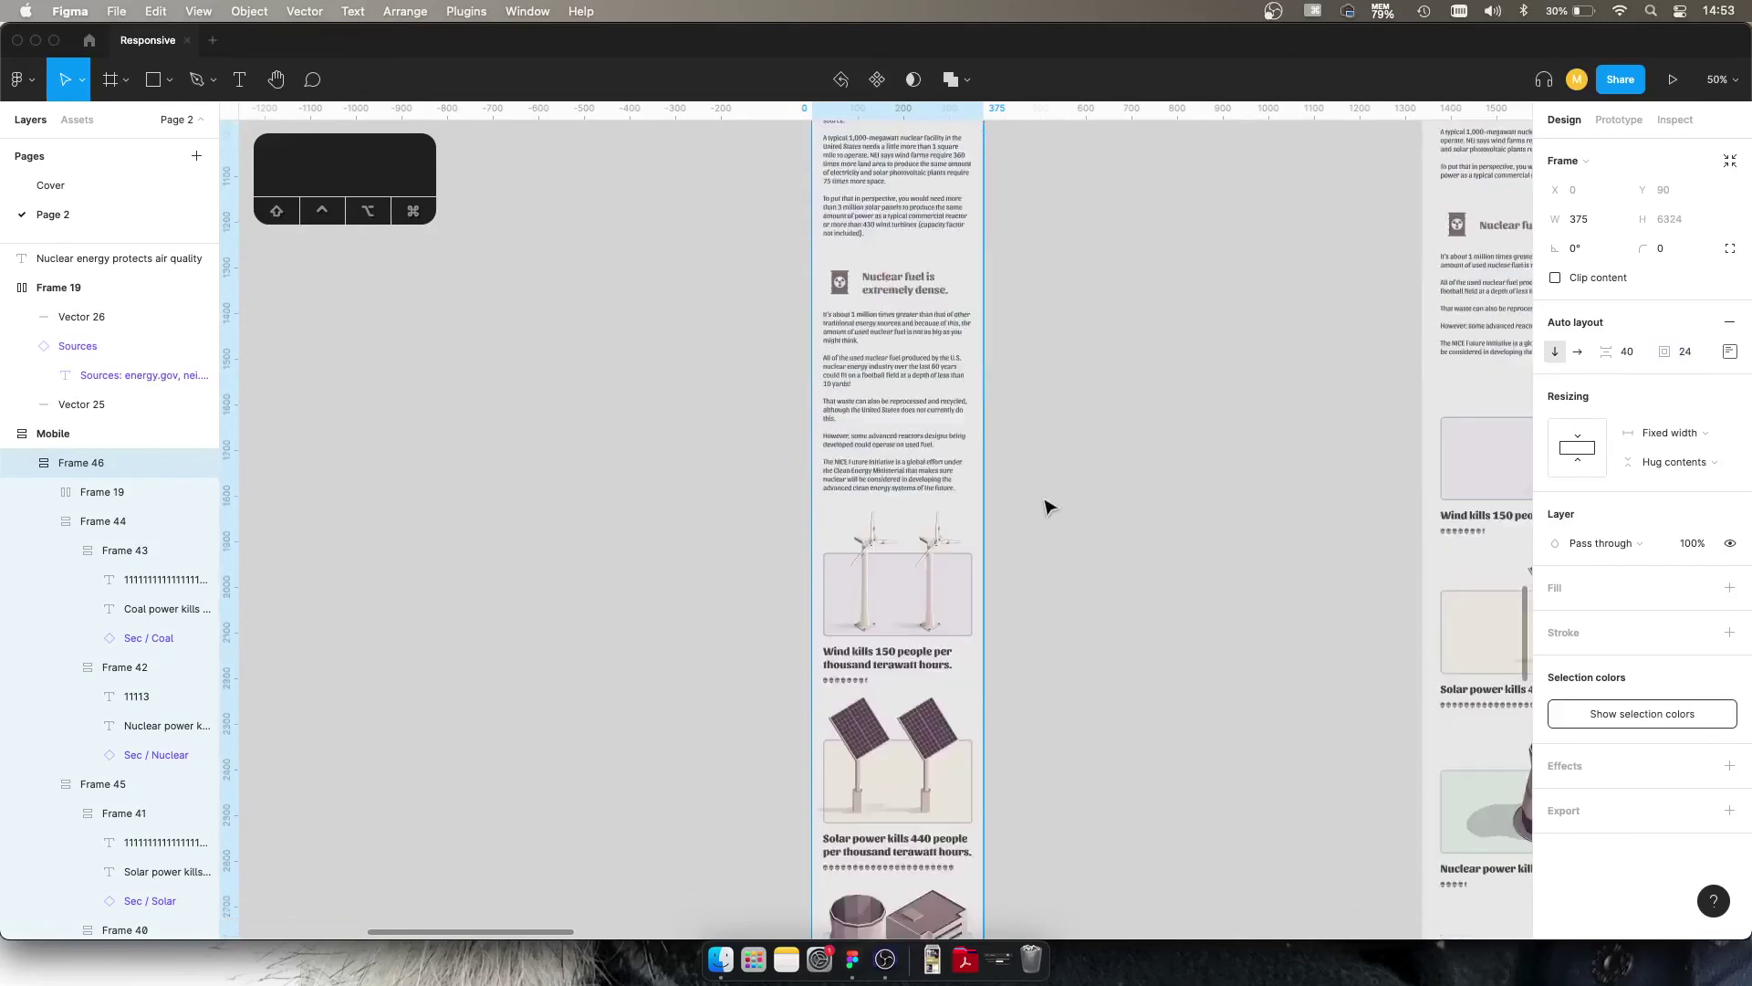
{"action": "scroll", "coordinate": [1048, 507], "scroll_direction": "down", "scroll_amount": 20}
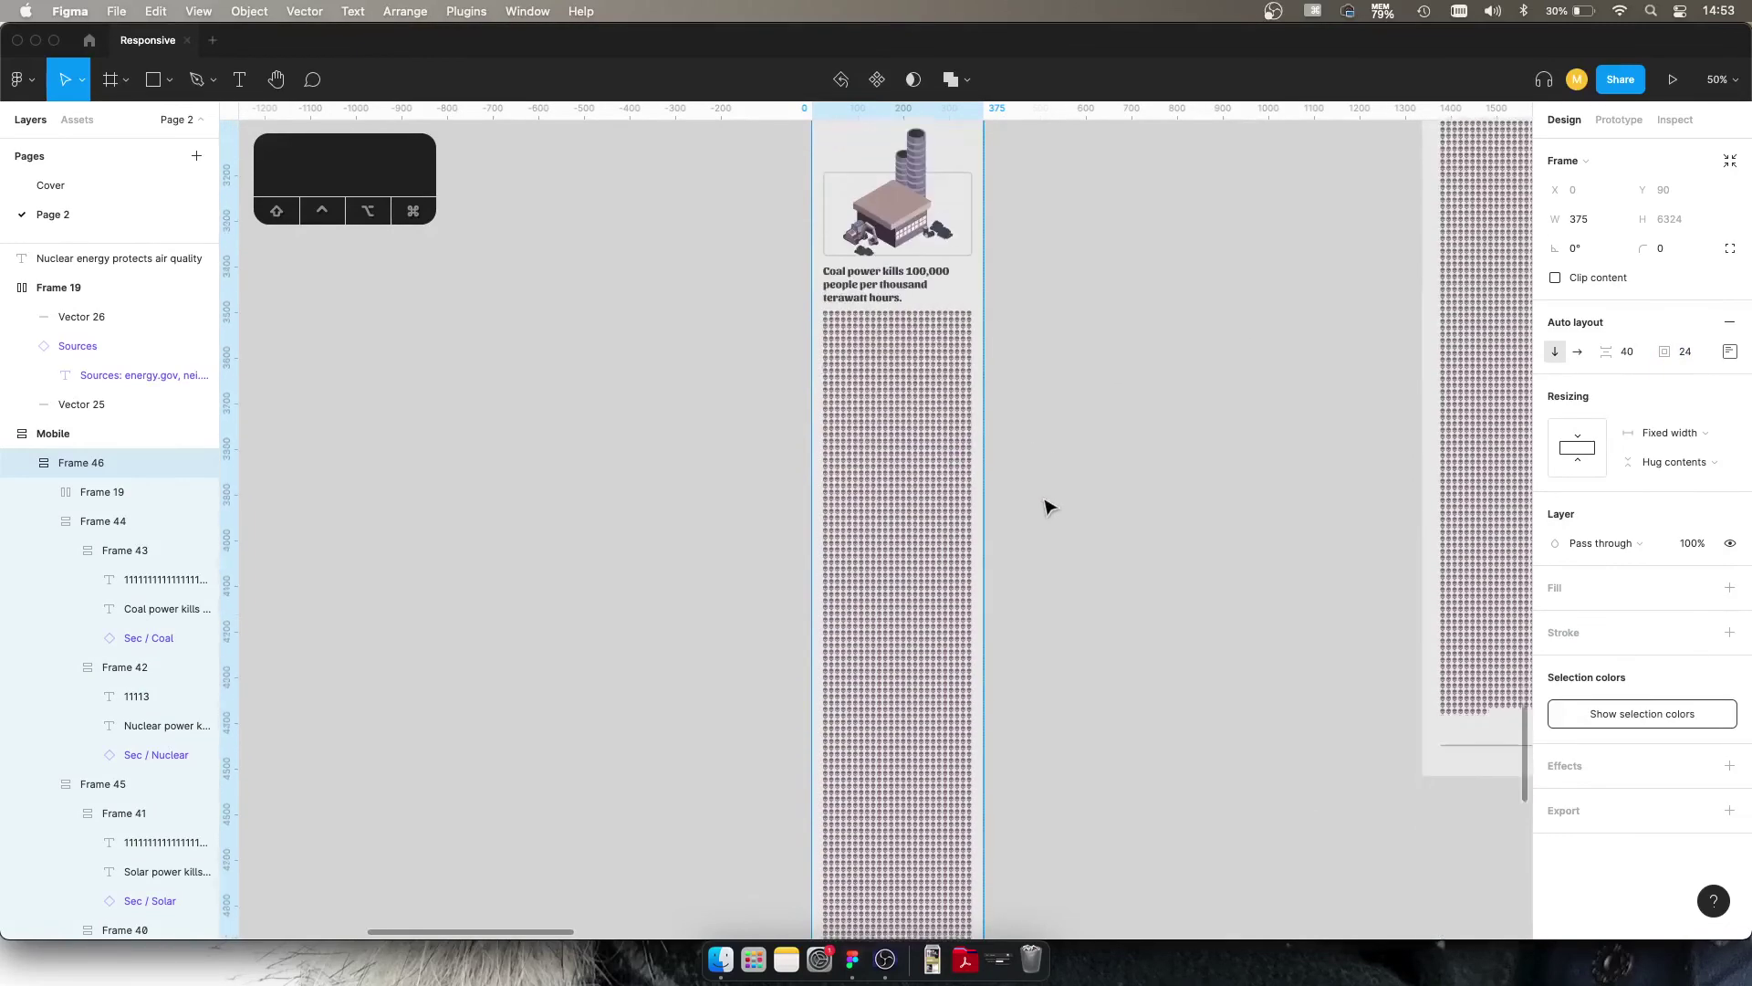
{"action": "scroll", "coordinate": [1048, 506], "scroll_direction": "down", "scroll_amount": 15}
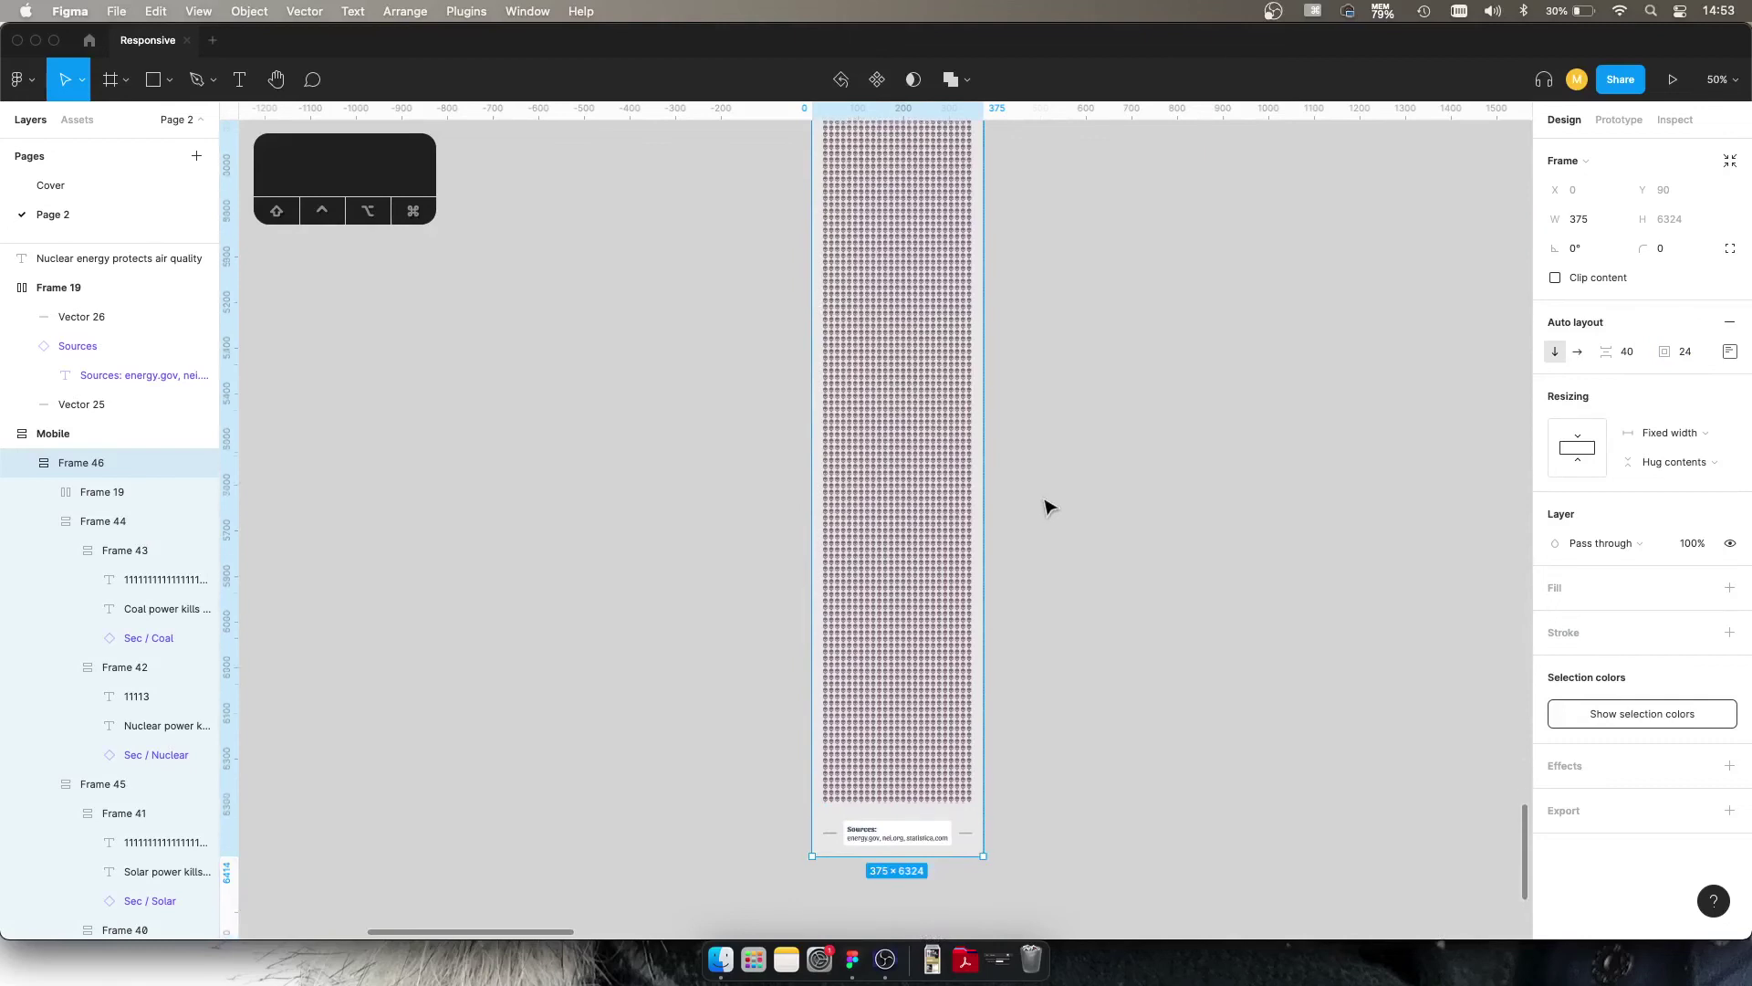
{"action": "scroll", "coordinate": [1048, 507], "scroll_direction": "up", "scroll_amount": 20}
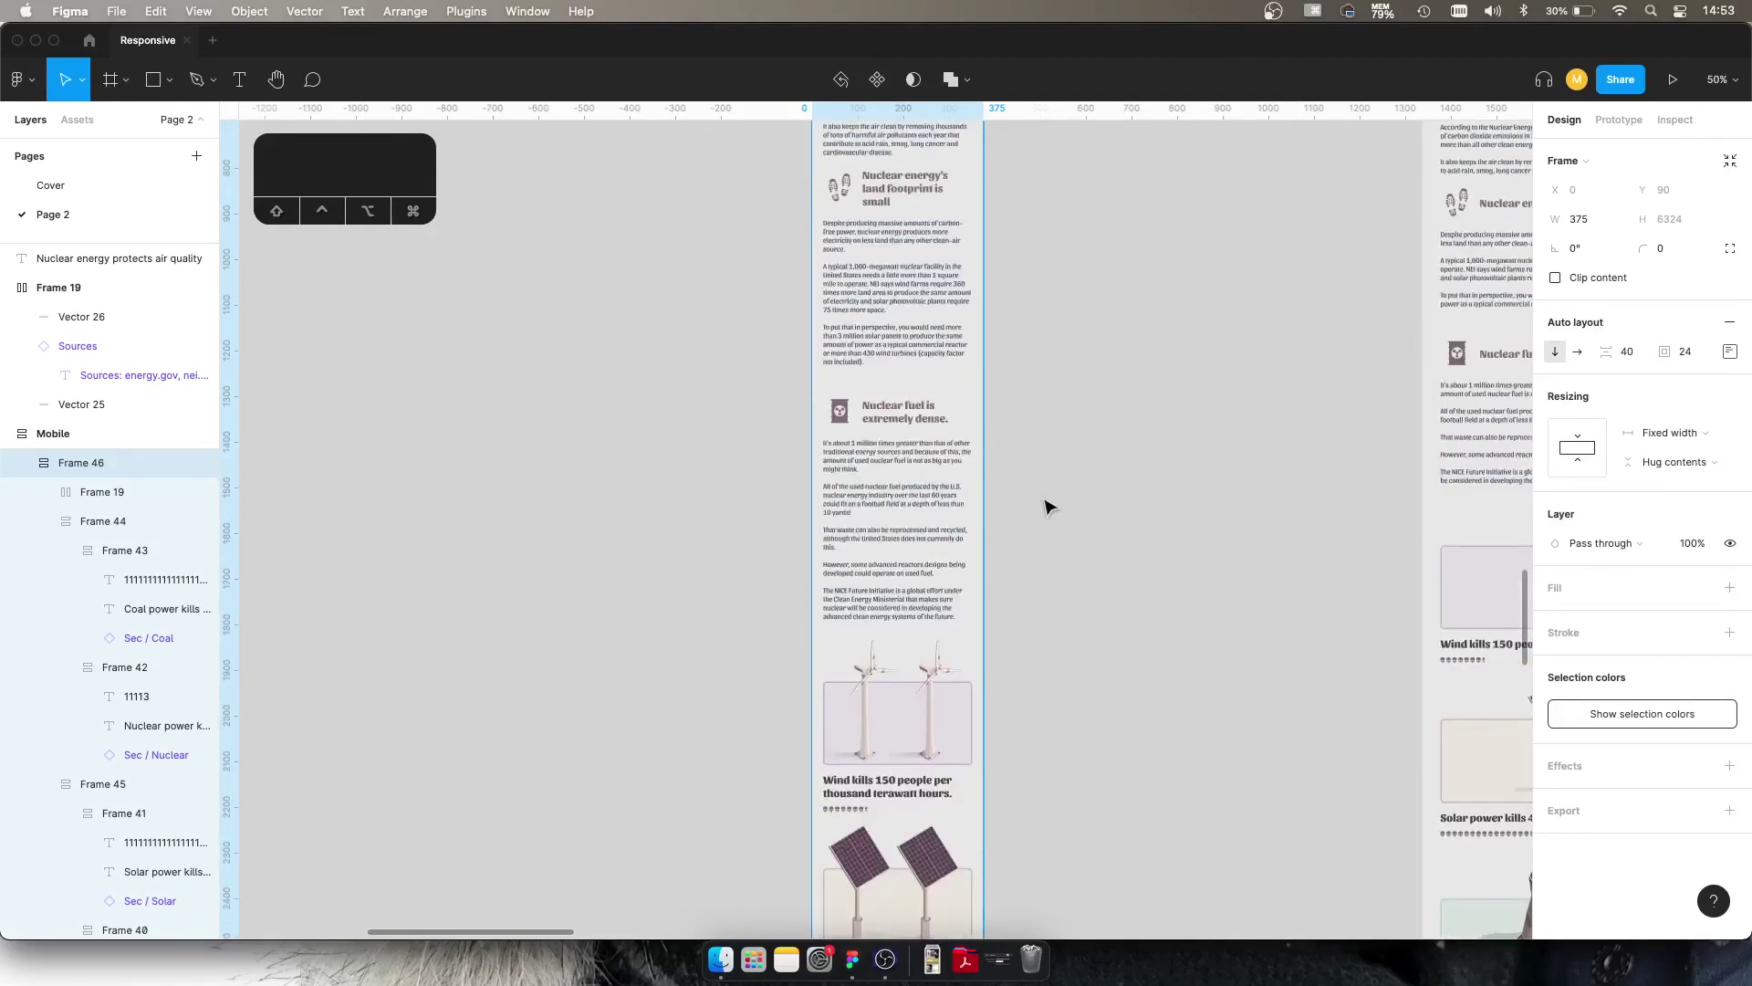
{"action": "left_click", "coordinate": [1047, 507]}
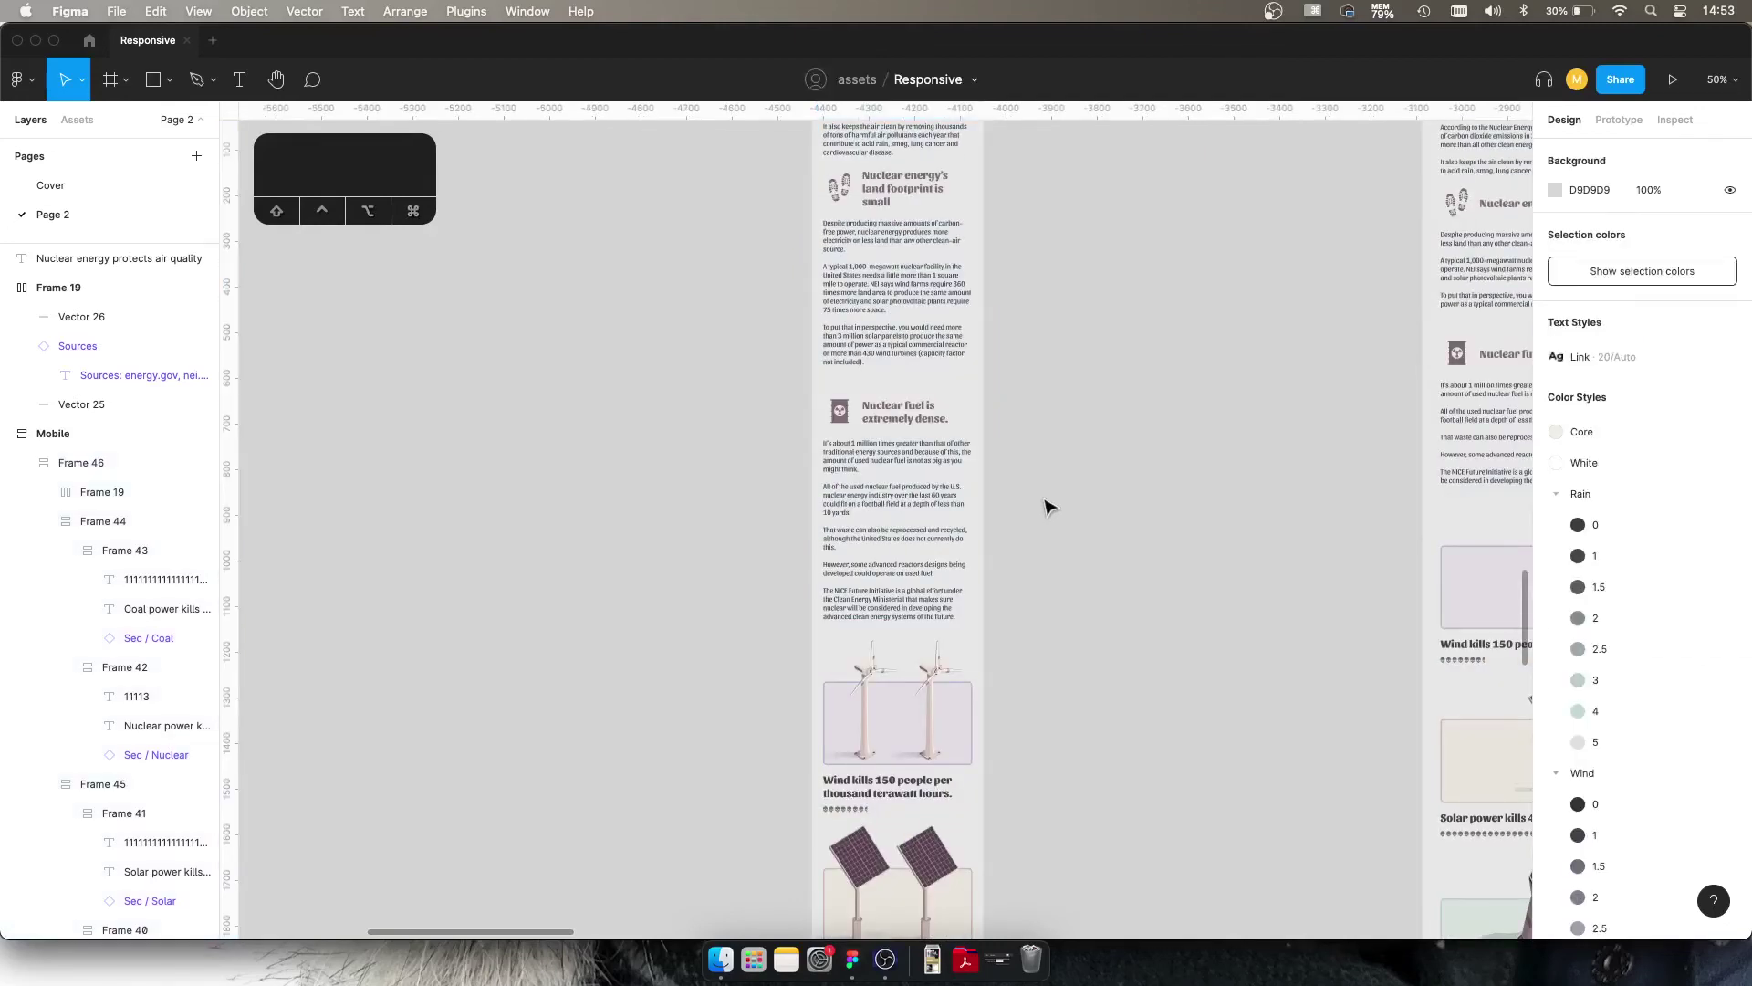
Step: Try to move both illustrated power-source sections (Frame 45 and Frame 44) above the main heading in the Mobile frame
{"action": "scroll", "coordinate": [1047, 507], "scroll_direction": "down", "scroll_amount": 5}
{"action": "scroll", "coordinate": [1054, 497], "scroll_direction": "down", "scroll_amount": 3}
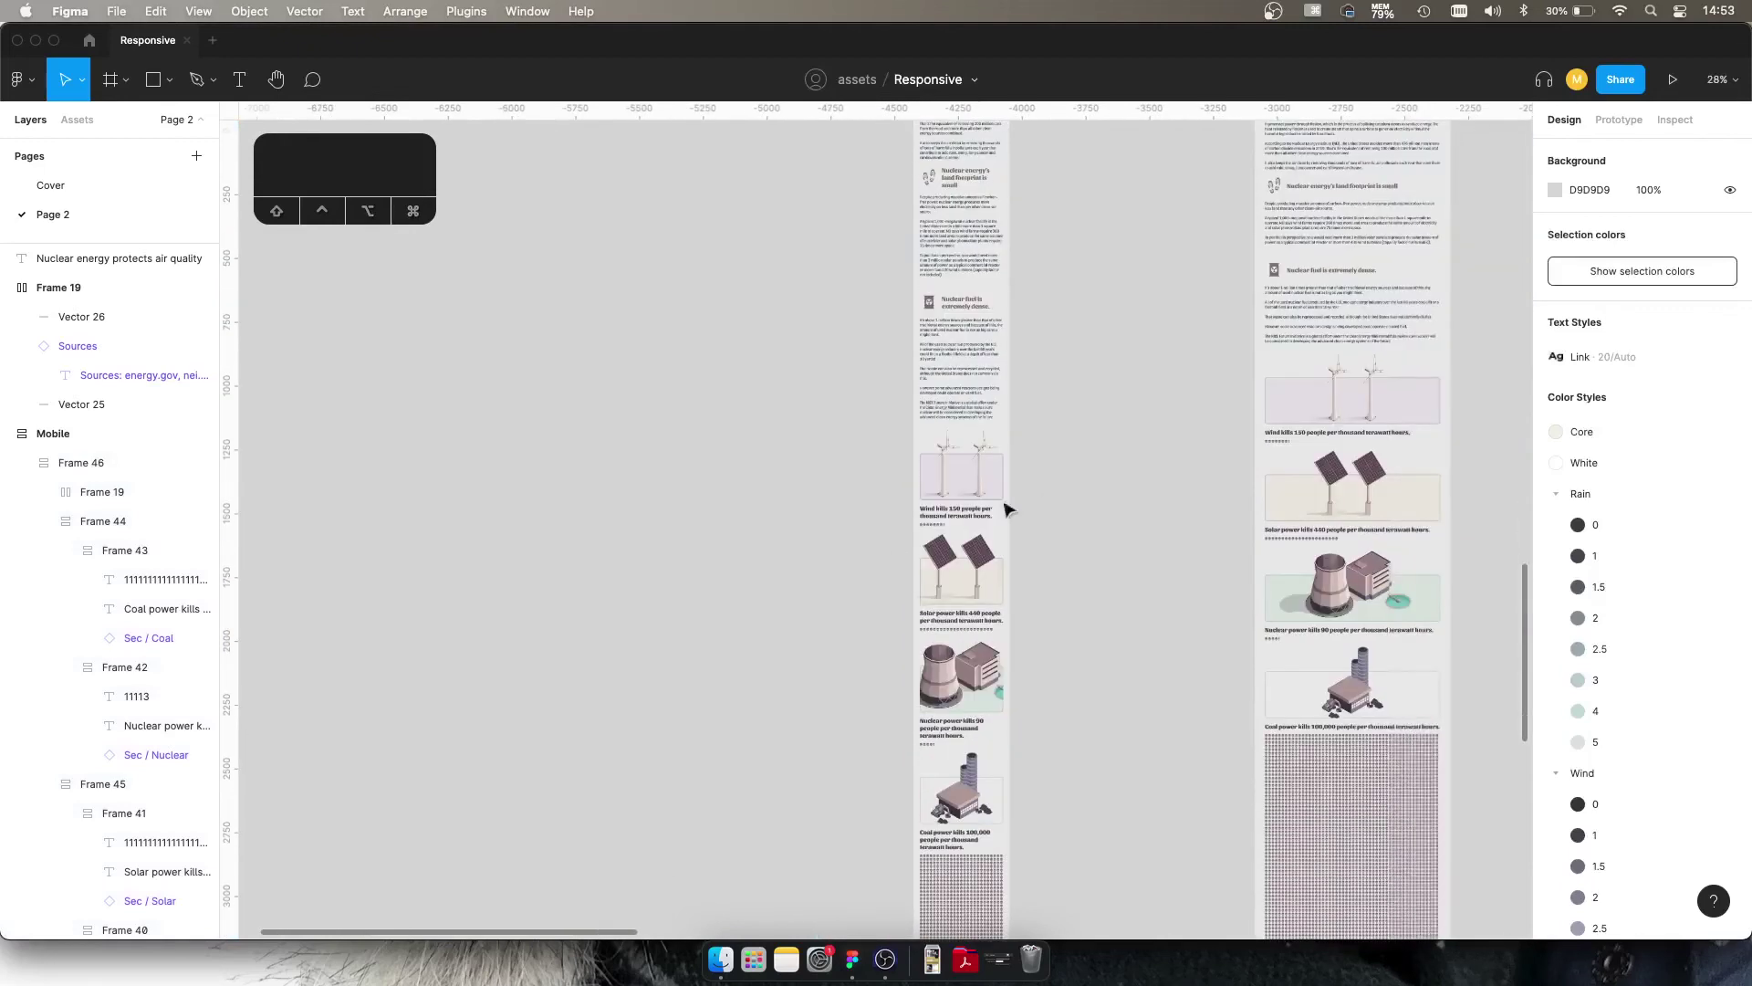
{"action": "left_click", "coordinate": [944, 457]}
{"action": "left_click", "coordinate": [945, 456]}
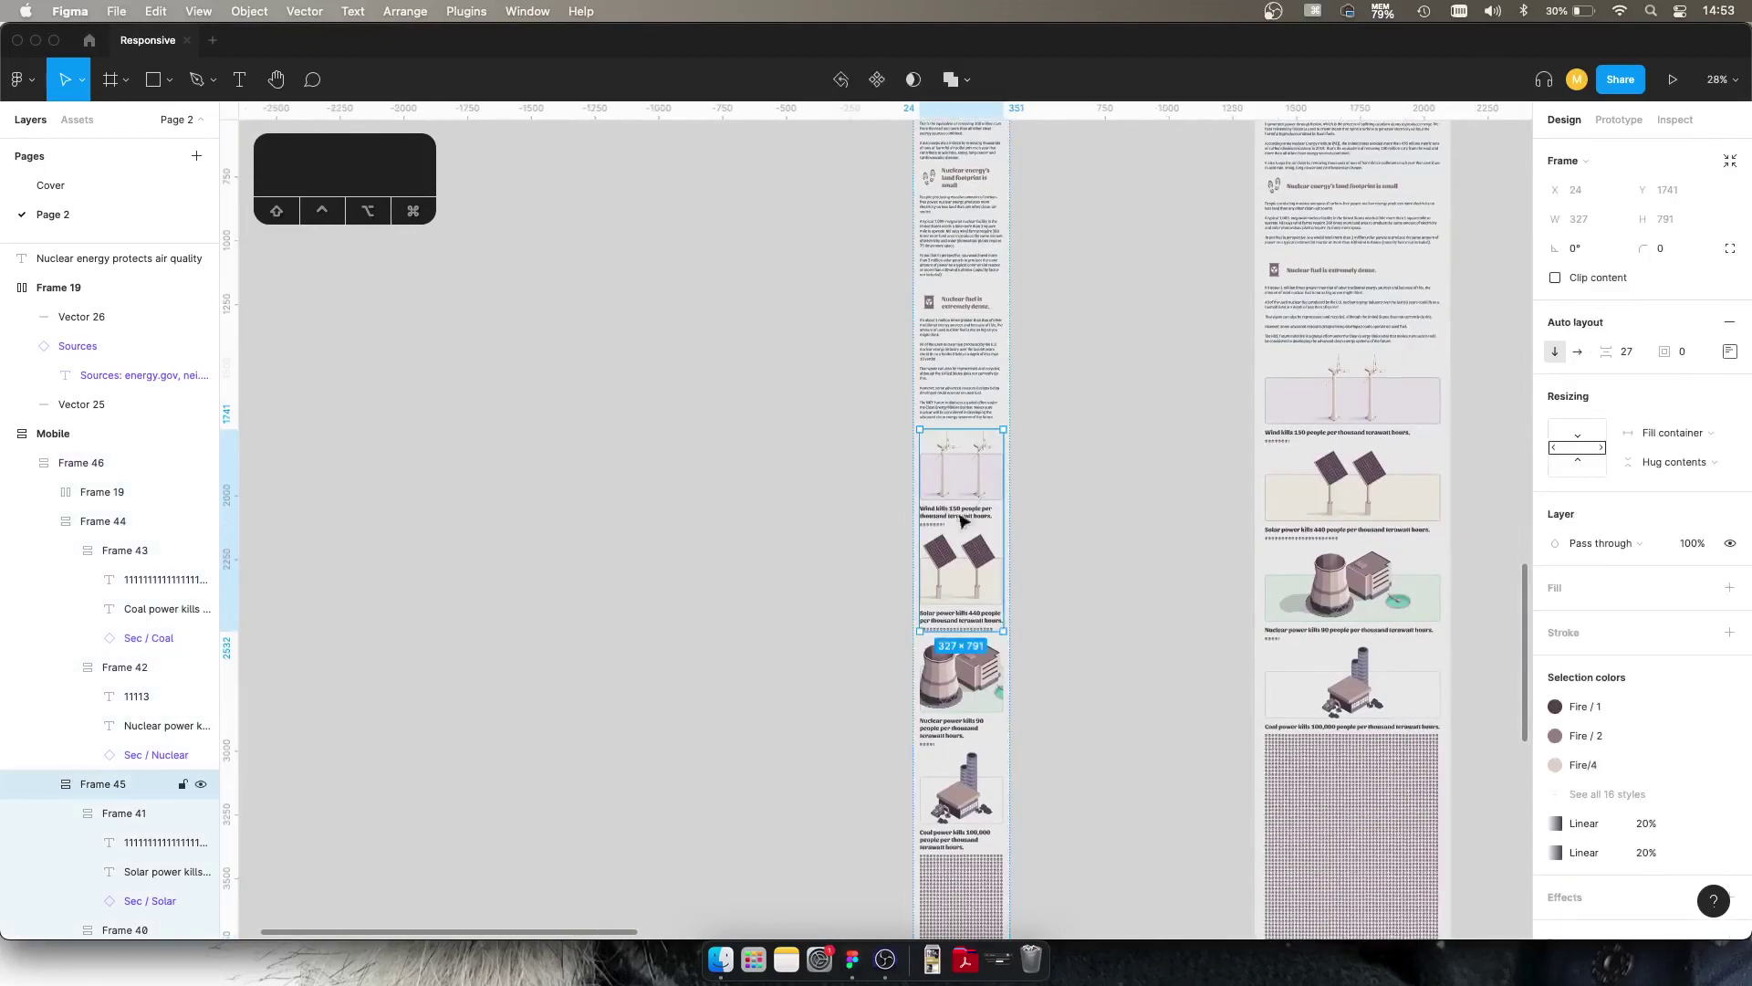
{"action": "left_click", "coordinate": [946, 717], "text": "shift"}
{"action": "scroll", "coordinate": [961, 575], "scroll_direction": "up", "scroll_amount": 3}
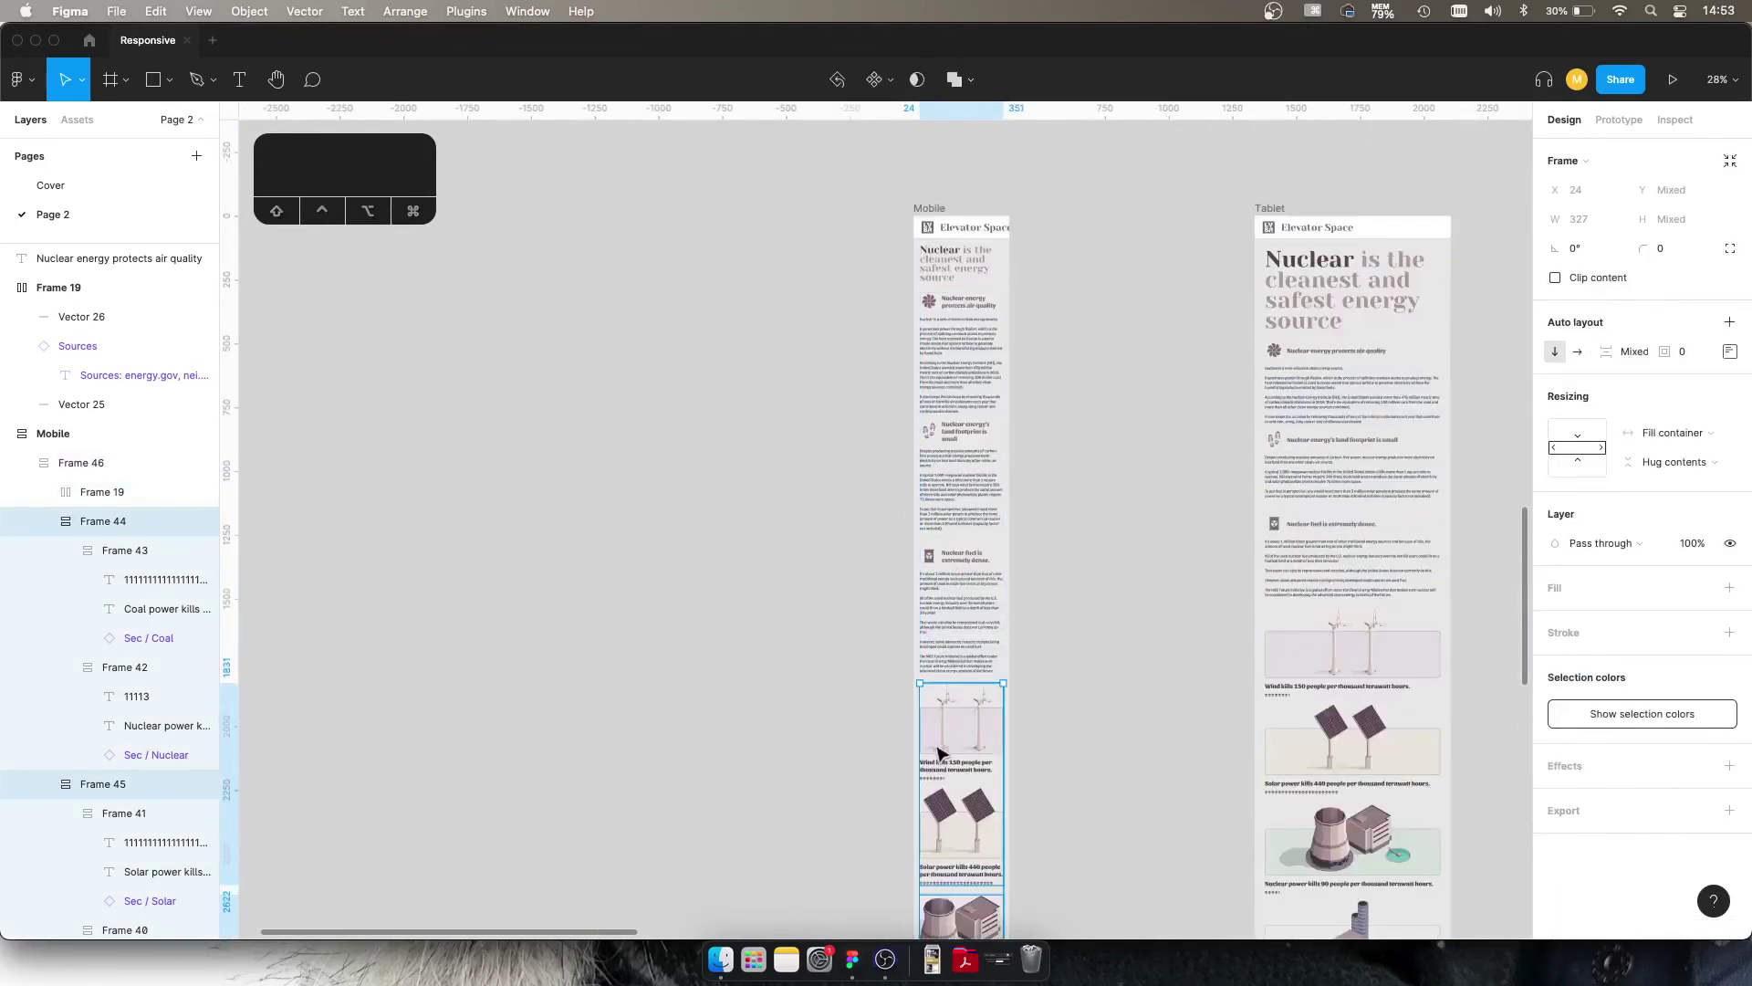
{"action": "scroll", "coordinate": [986, 713], "scroll_direction": "down", "scroll_amount": 2}
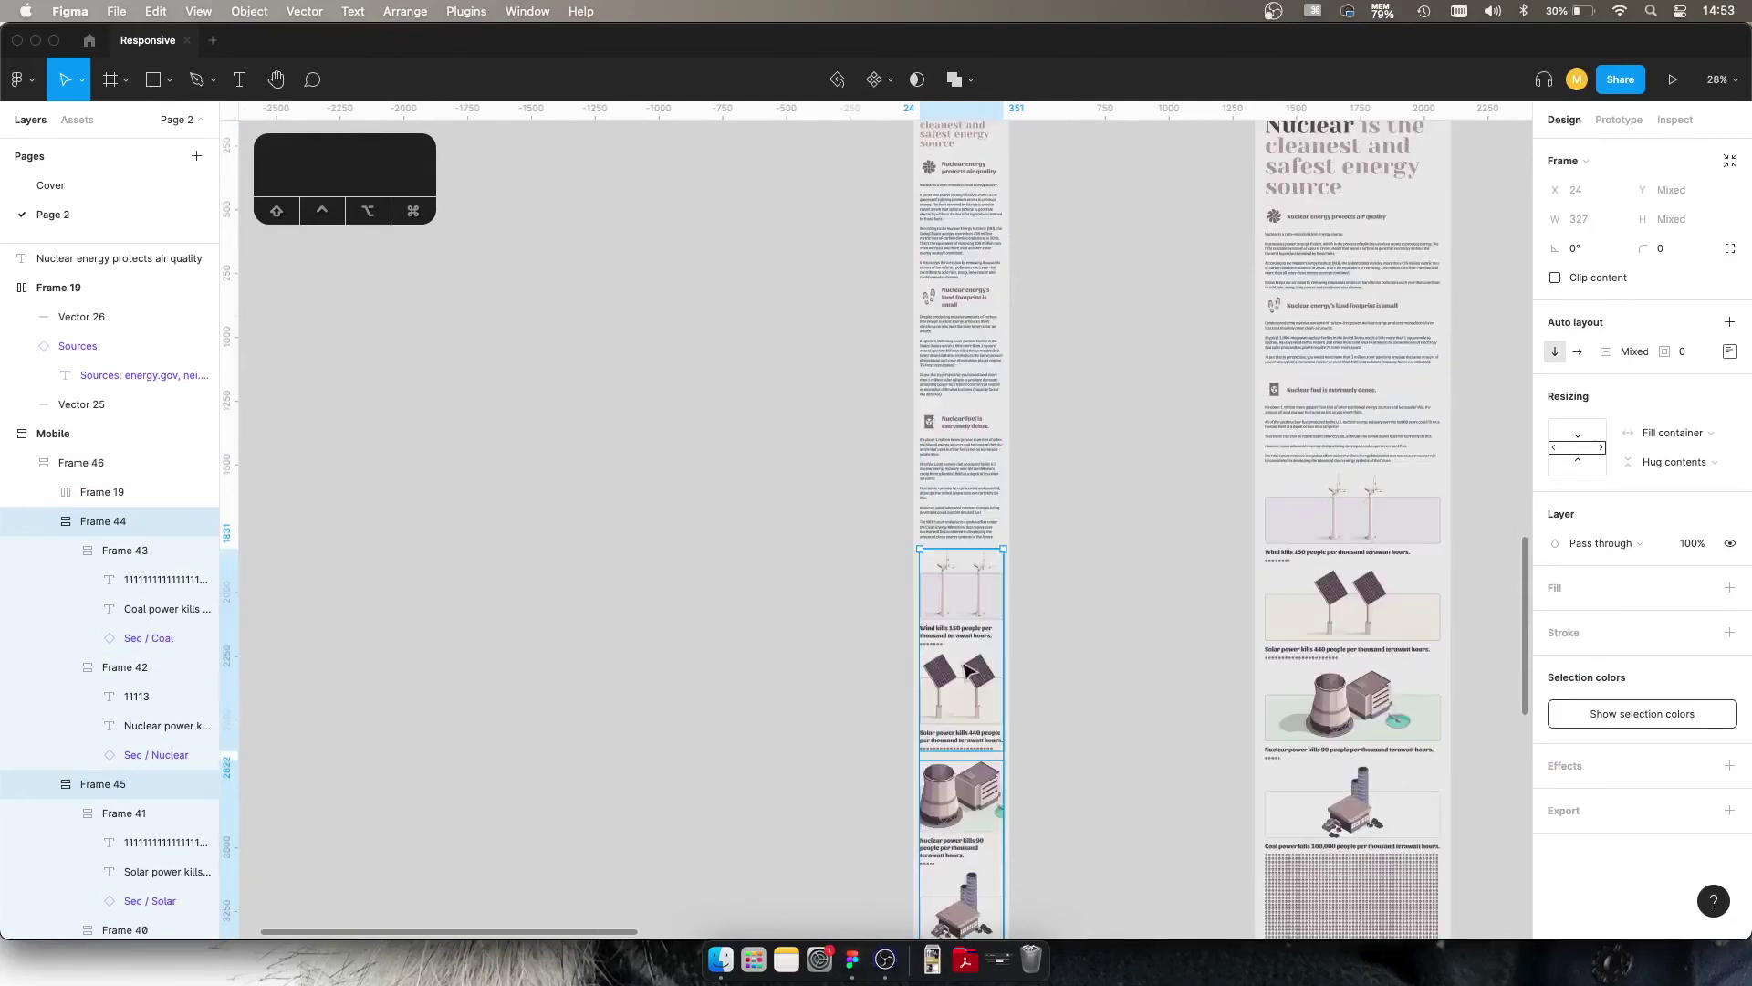
{"action": "scroll", "coordinate": [962, 639], "scroll_direction": "up", "scroll_amount": 4}
{"action": "left_click_drag", "start_coordinate": [955, 830], "coordinate": [958, 413]}
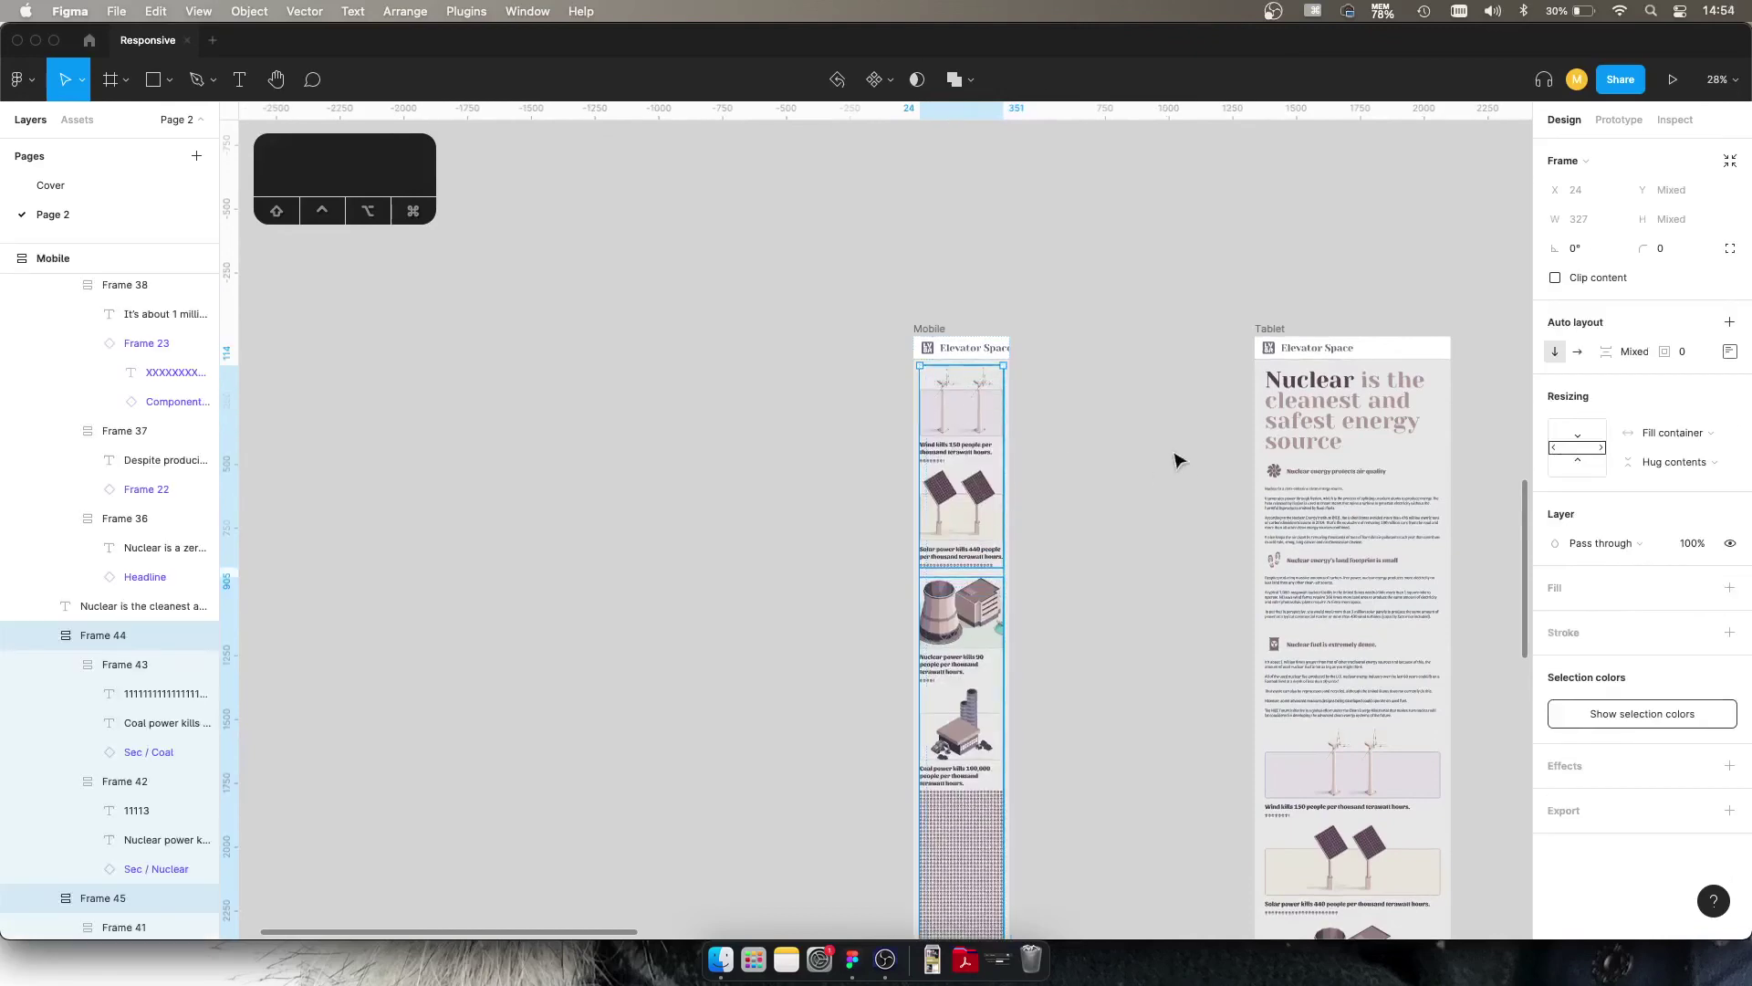
{"action": "left_click", "coordinate": [1095, 411]}
{"action": "scroll", "coordinate": [1094, 411], "scroll_direction": "down", "scroll_amount": 5}
{"action": "scroll", "coordinate": [1095, 410], "scroll_direction": "down", "scroll_amount": 4}
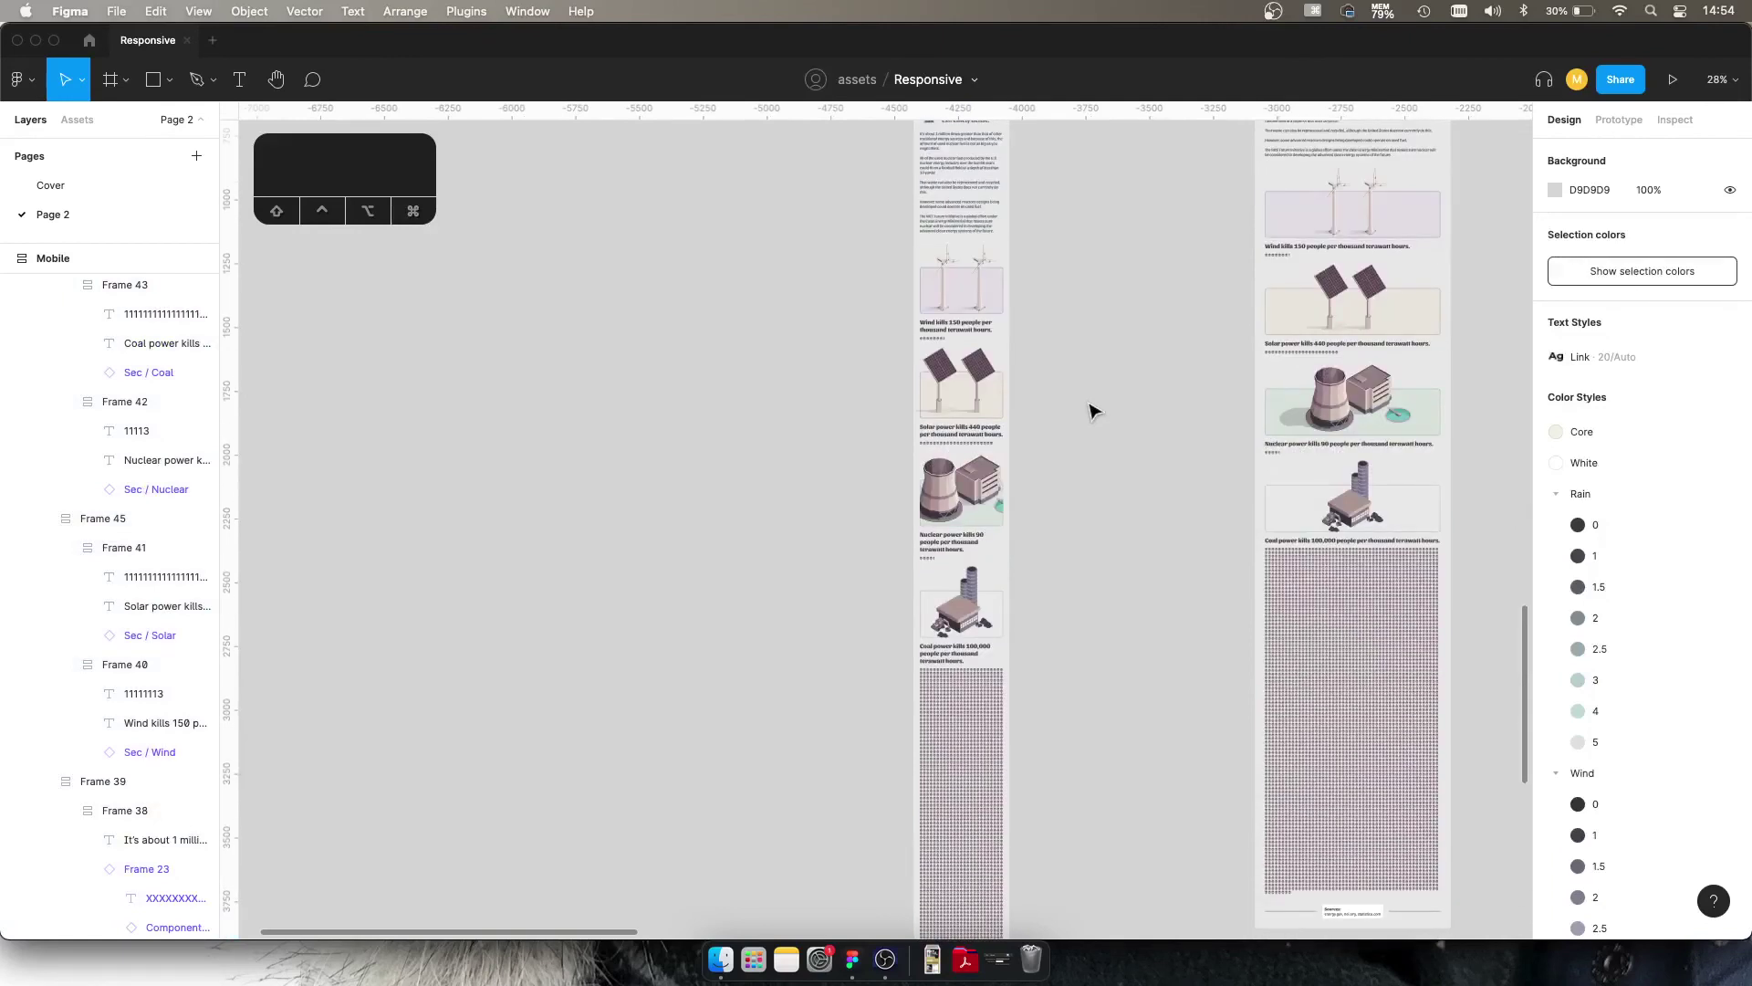
Step: Reduce the font size of the Elevator Space title in Mobile's header to 30.11
{"action": "scroll", "coordinate": [1095, 411], "scroll_direction": "up", "scroll_amount": 10}
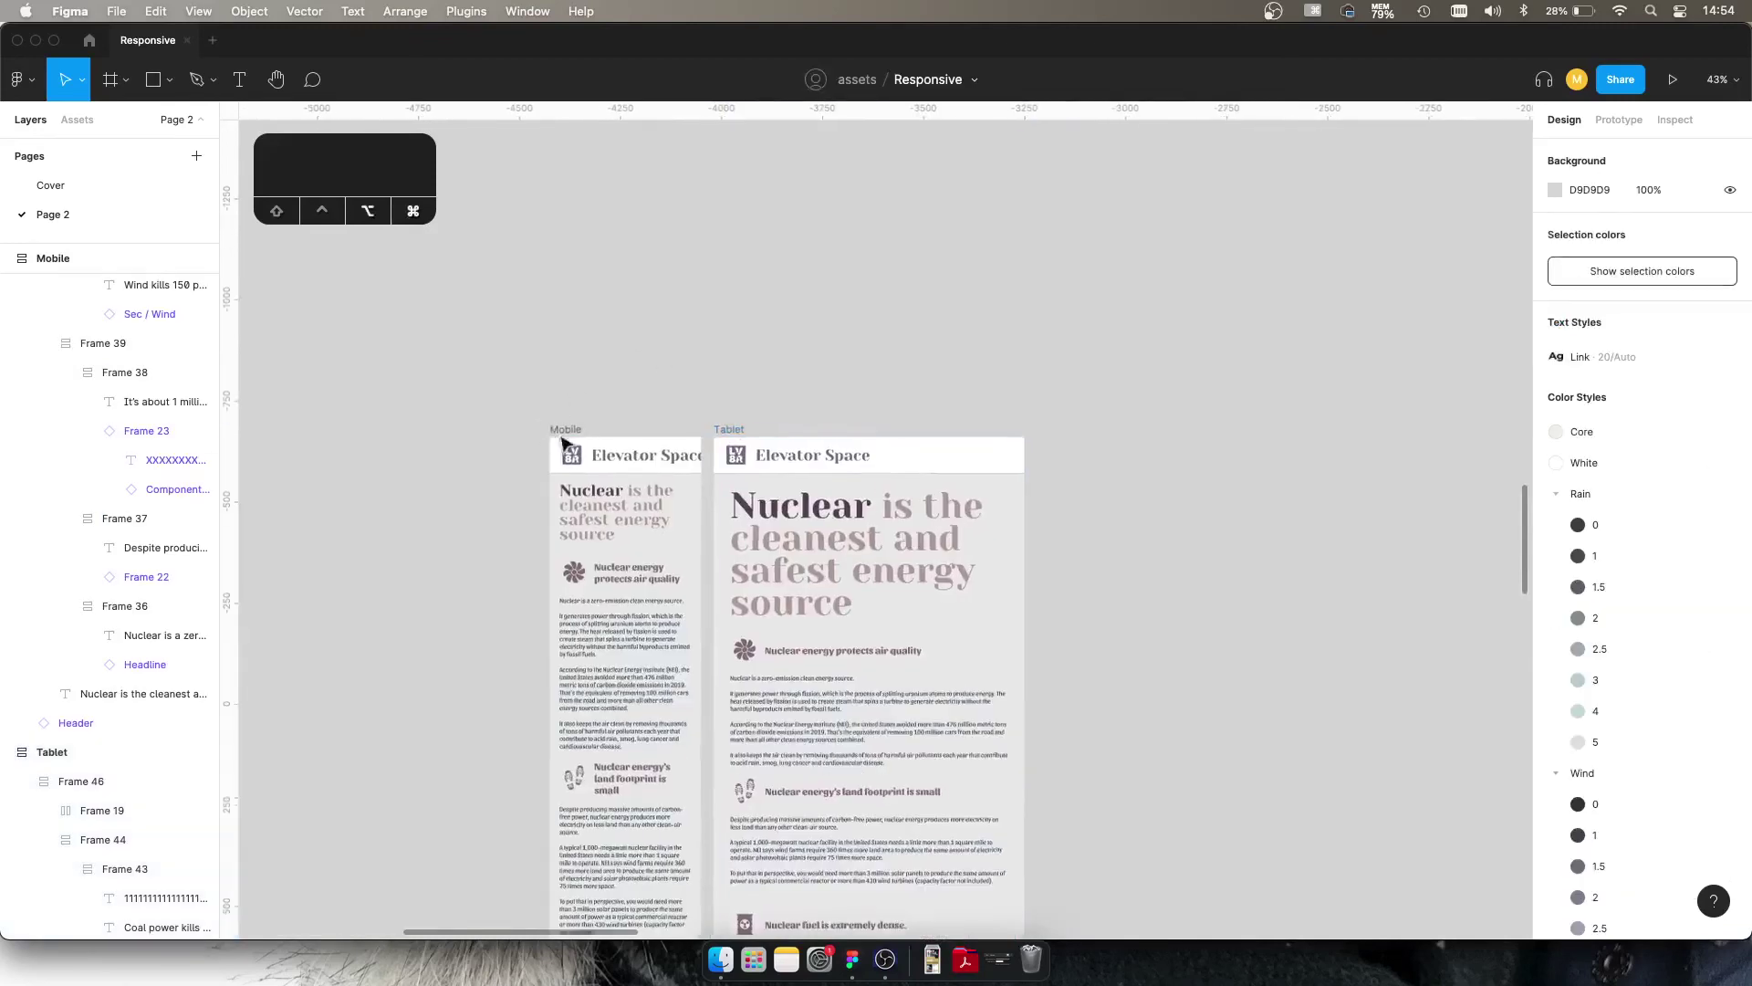
{"action": "left_click", "coordinate": [626, 478]}
{"action": "key", "text": "super+shift+comma"}
{"action": "key", "text": "super+shift+comma"}
{"action": "key", "text": "super+shift+comma"}
{"action": "key", "text": "super+shift+comma"}
{"action": "key", "text": "super+shift+comma"}
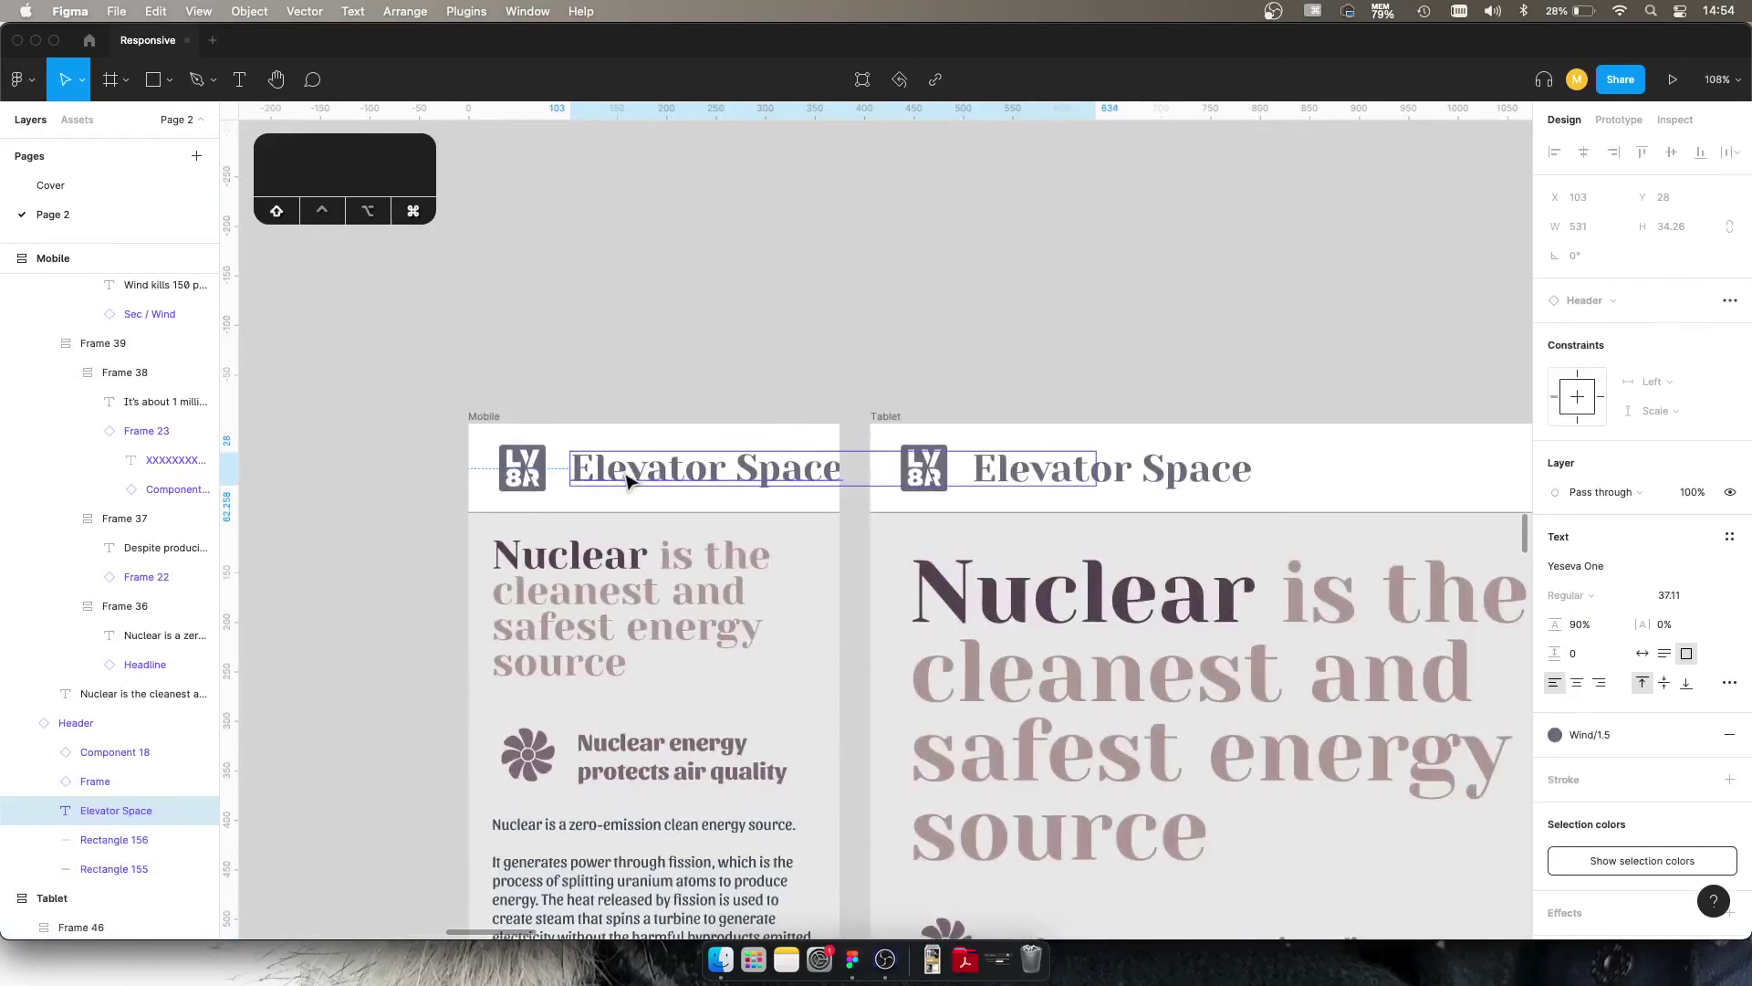
{"action": "key", "text": "super+shift+comma"}
{"action": "key", "text": "super+shift+comma"}
{"action": "key", "text": "super+shift+comma"}
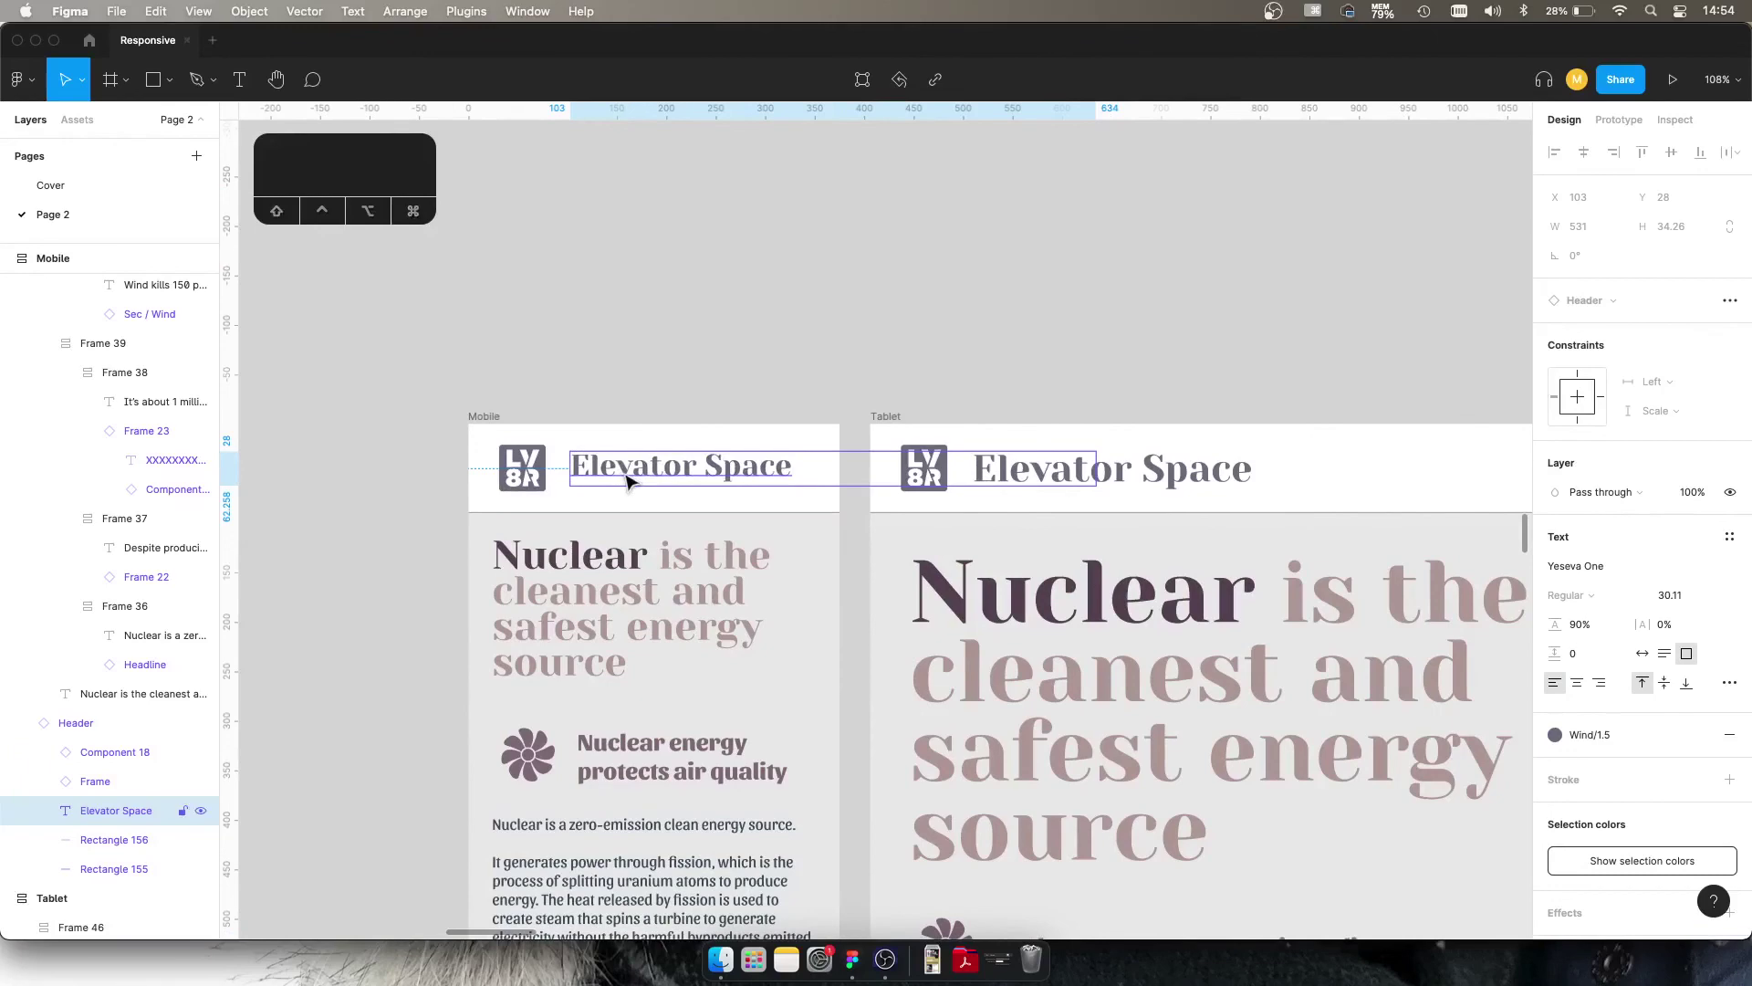
{"action": "left_click", "coordinate": [775, 321]}
Step: Compare the Mobile, Tablet and Desktop layouts side by side, from the header down through the illustrated sections
{"action": "scroll", "coordinate": [774, 327], "scroll_direction": "down", "scroll_amount": 2}
{"action": "scroll", "coordinate": [775, 326], "scroll_direction": "down", "scroll_amount": 3}
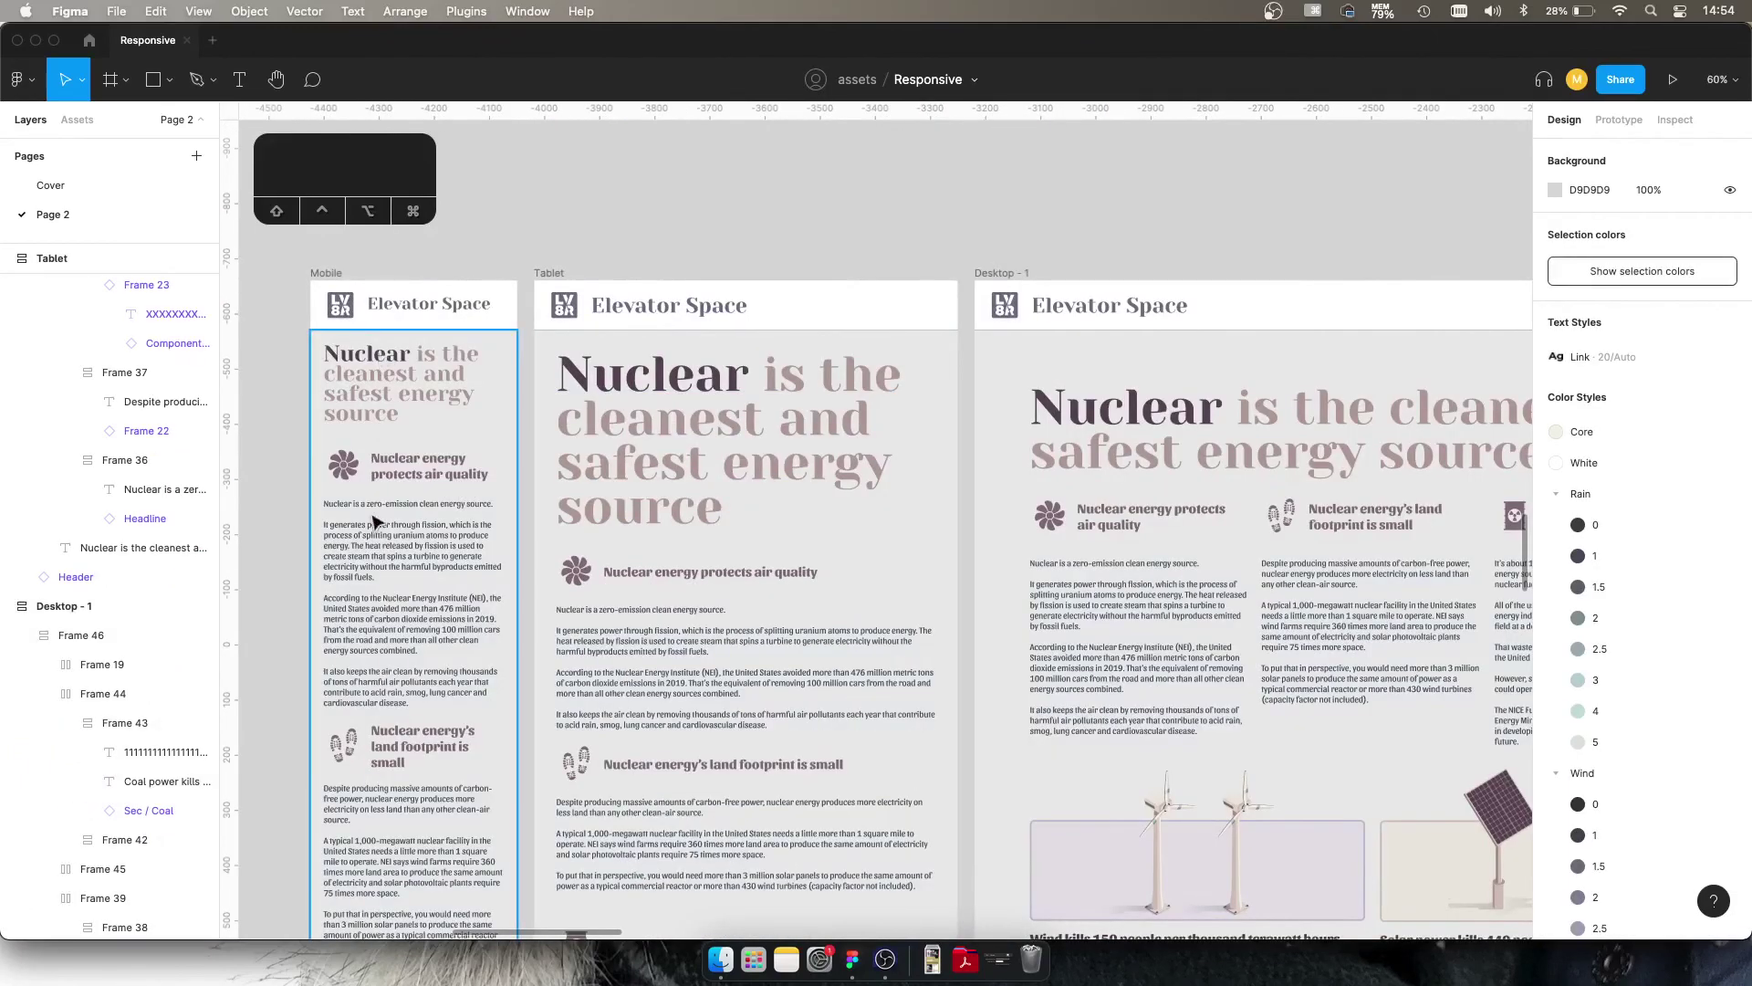
{"action": "left_click_drag", "start_coordinate": [1161, 829], "coordinate": [1040, 615]}
{"action": "scroll", "coordinate": [1064, 606], "scroll_direction": "down", "scroll_amount": 1}
{"action": "scroll", "coordinate": [1067, 557], "scroll_direction": "down", "scroll_amount": 4}
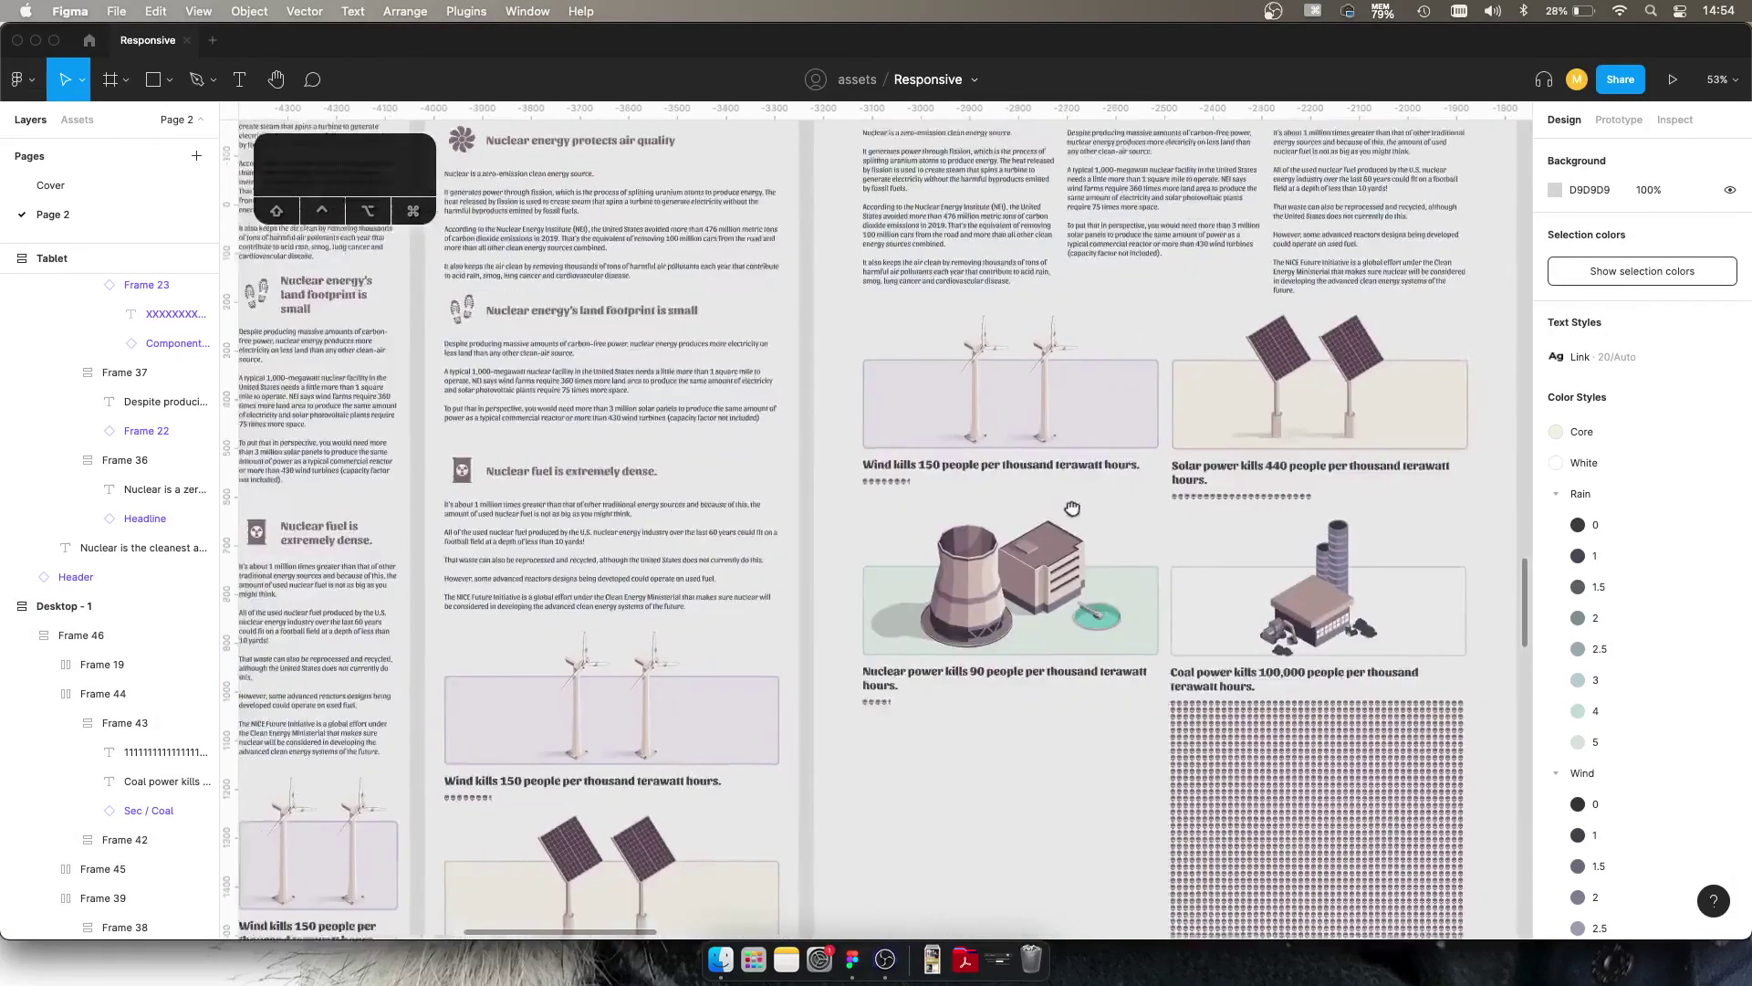
{"action": "scroll", "coordinate": [1073, 508], "scroll_direction": "down", "scroll_amount": 6}
{"action": "scroll", "coordinate": [1106, 472], "scroll_direction": "down", "scroll_amount": 4}
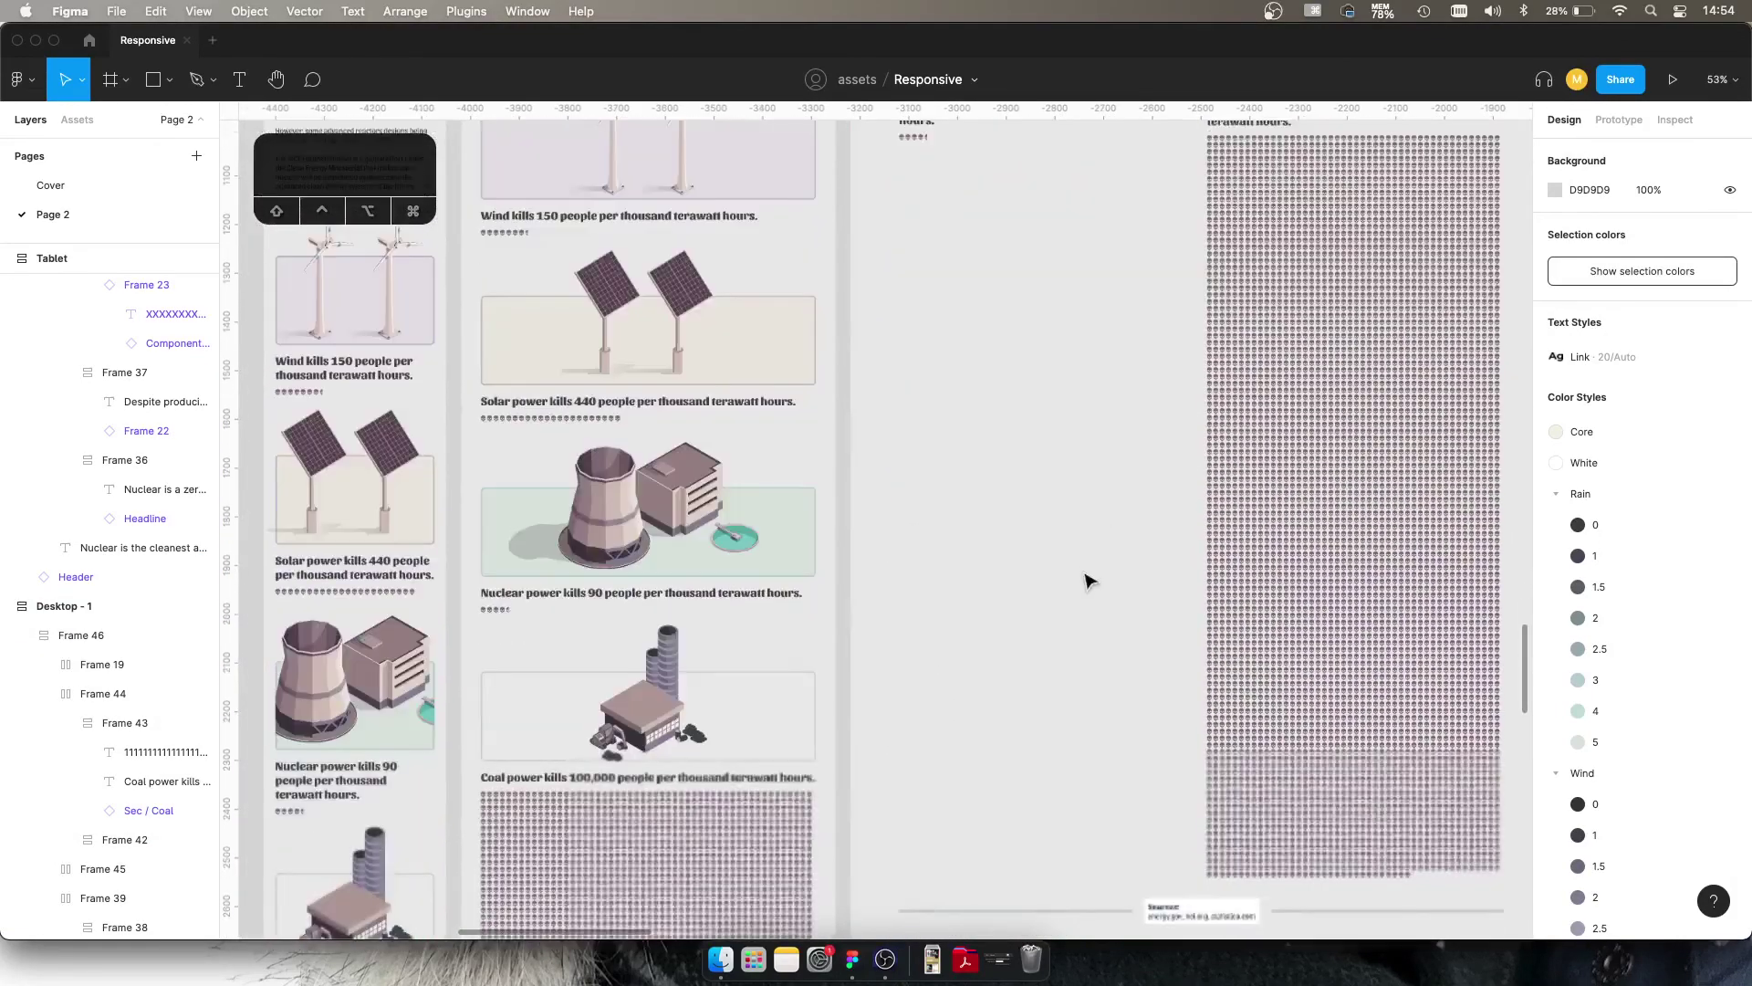
{"action": "scroll", "coordinate": [1086, 579], "scroll_direction": "down", "scroll_amount": 6}
{"action": "scroll", "coordinate": [1087, 580], "scroll_direction": "up", "scroll_amount": 10}
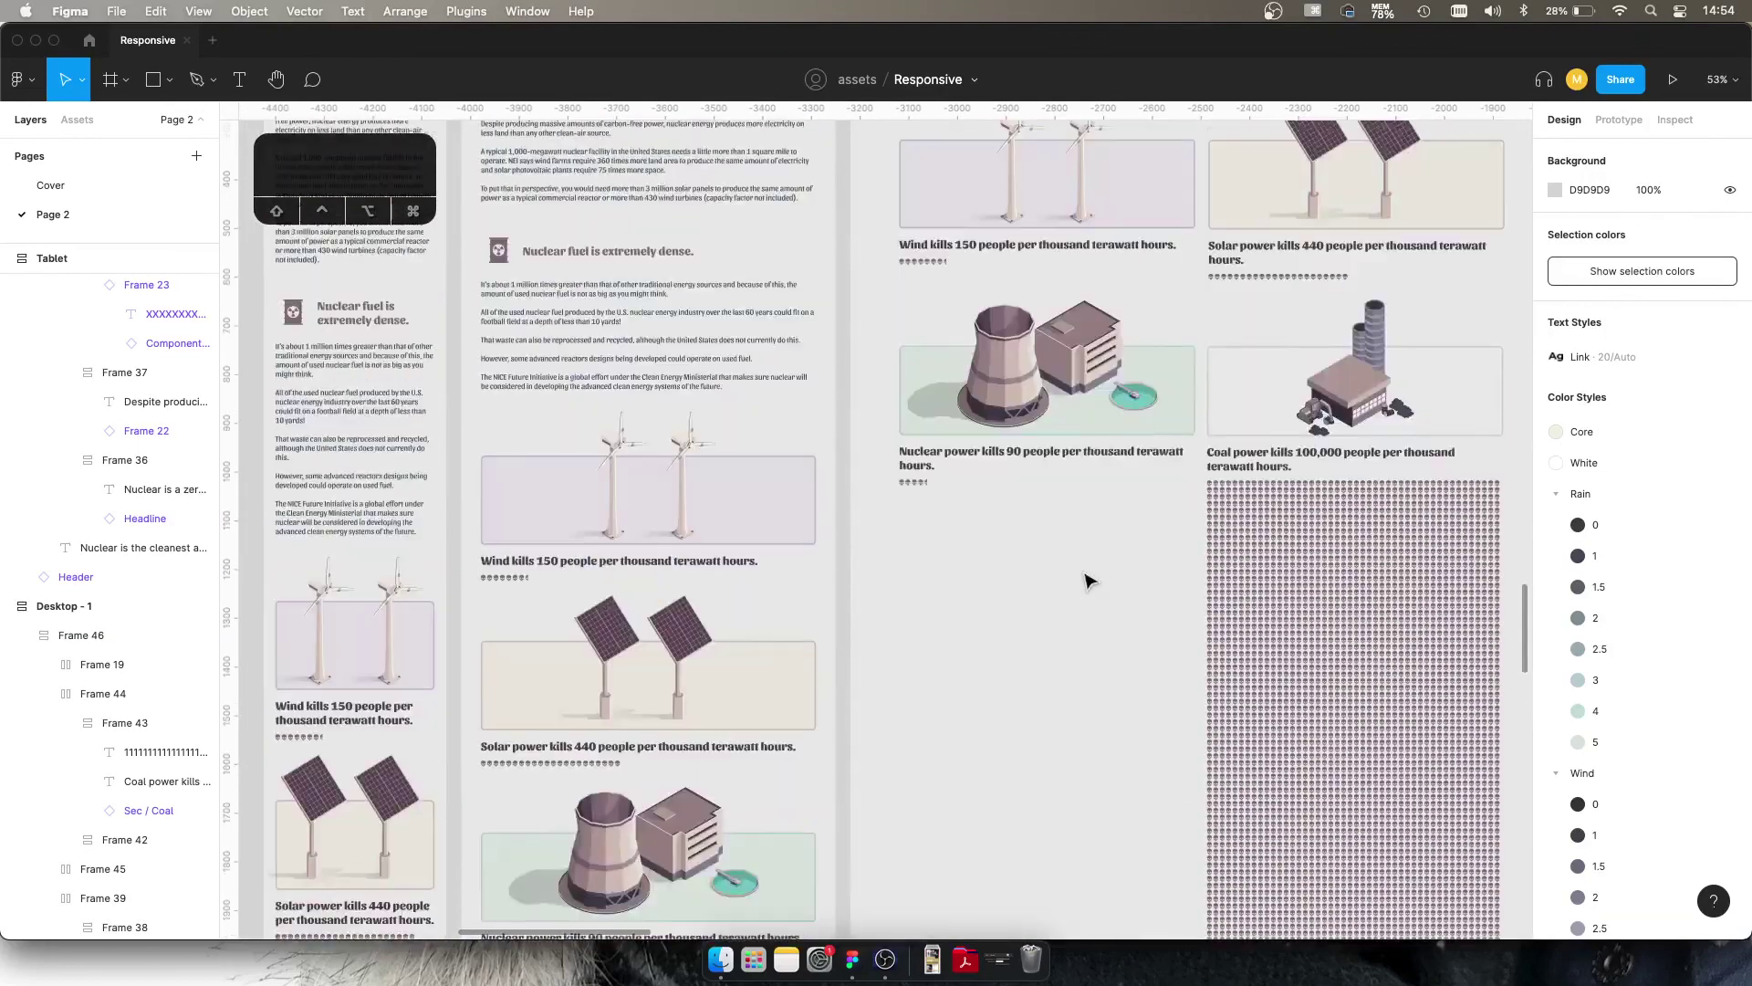
{"action": "left_click", "coordinate": [528, 566]}
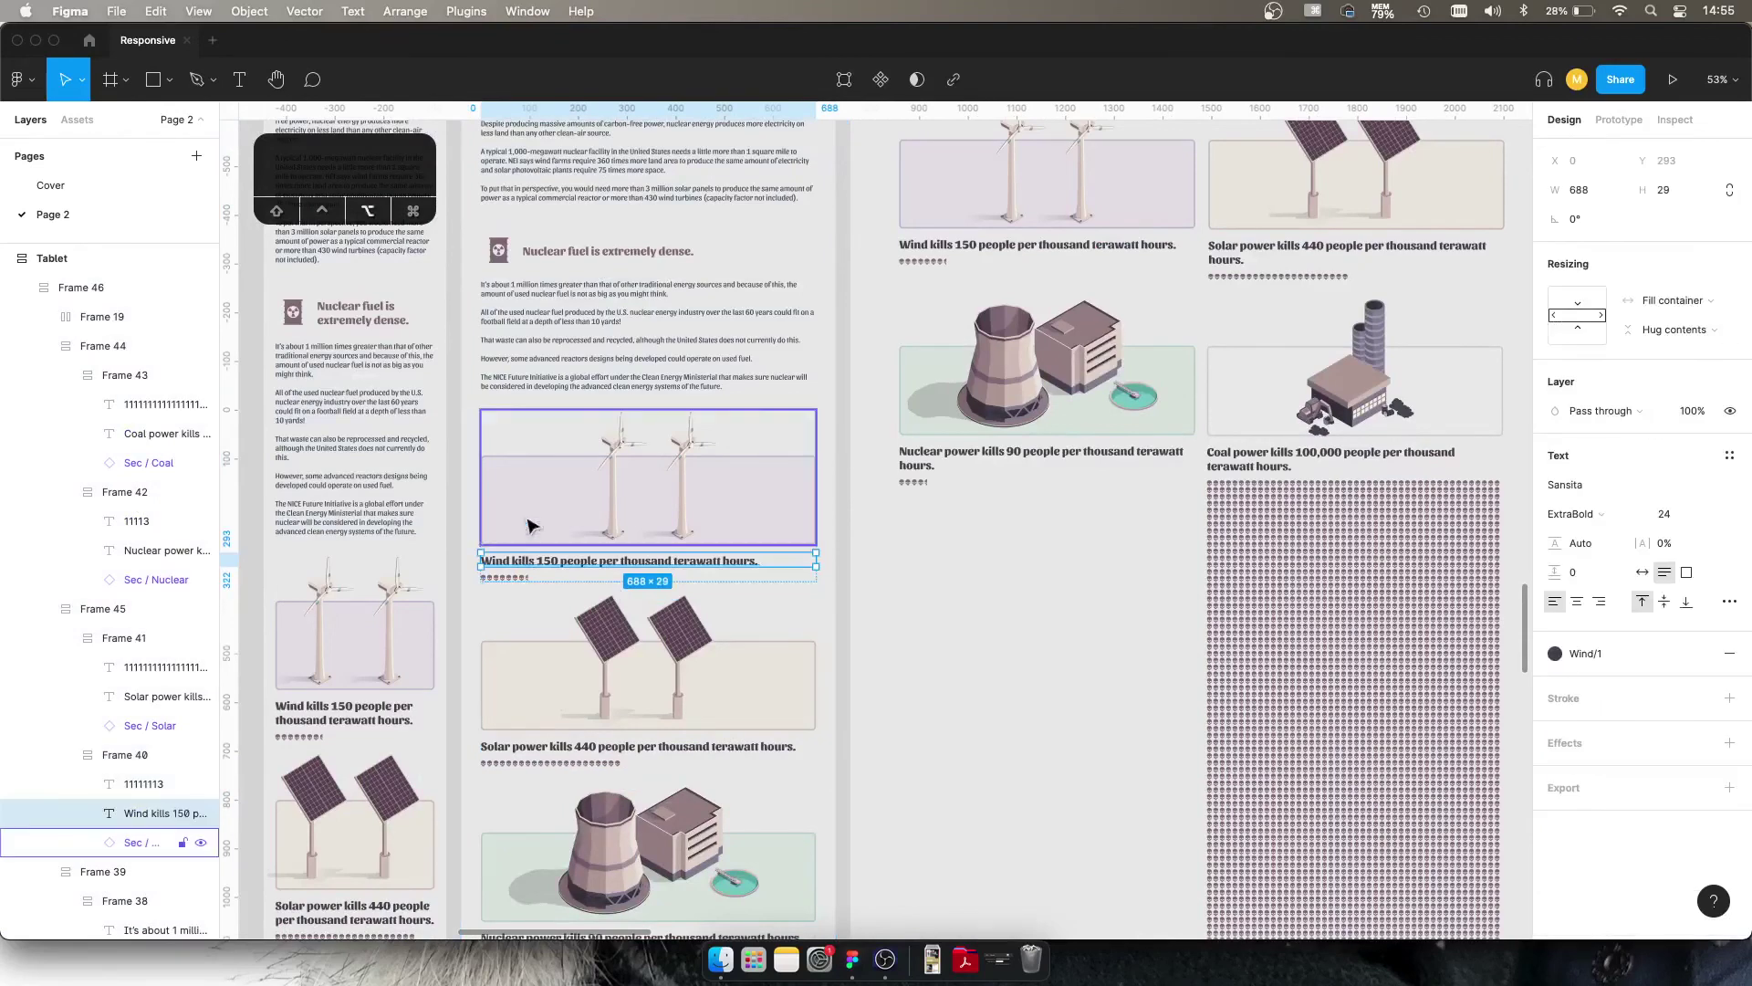
{"action": "left_click", "coordinate": [626, 345]}
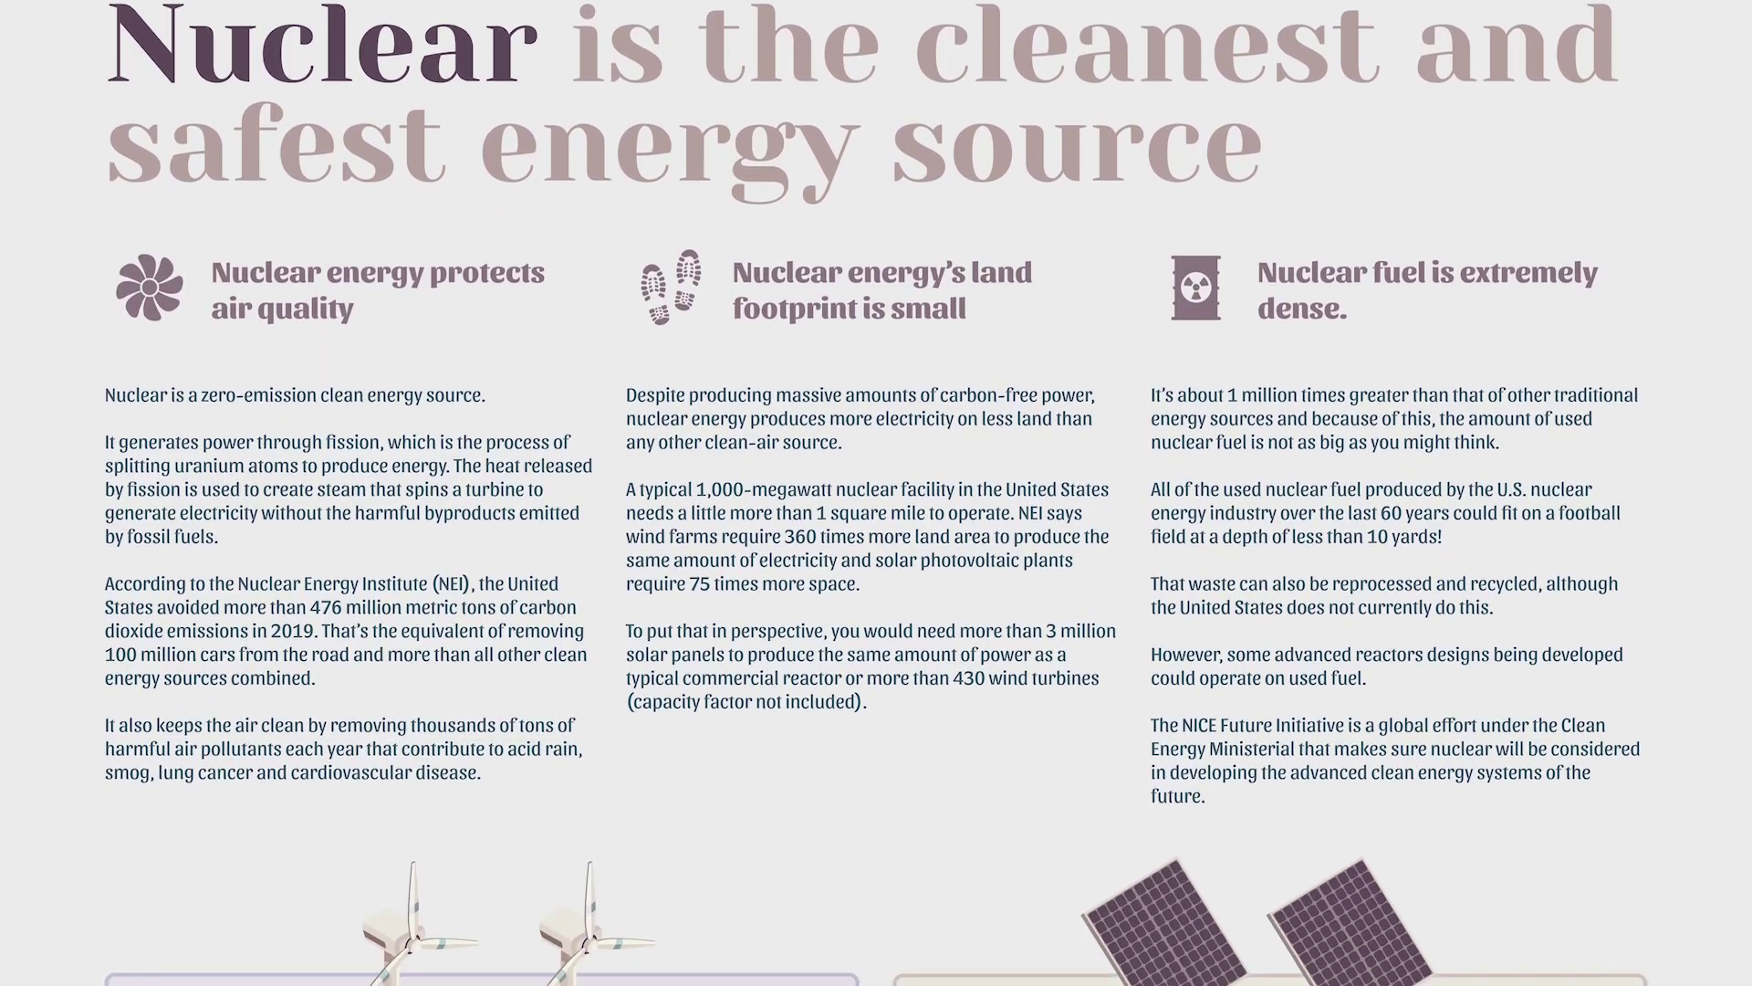